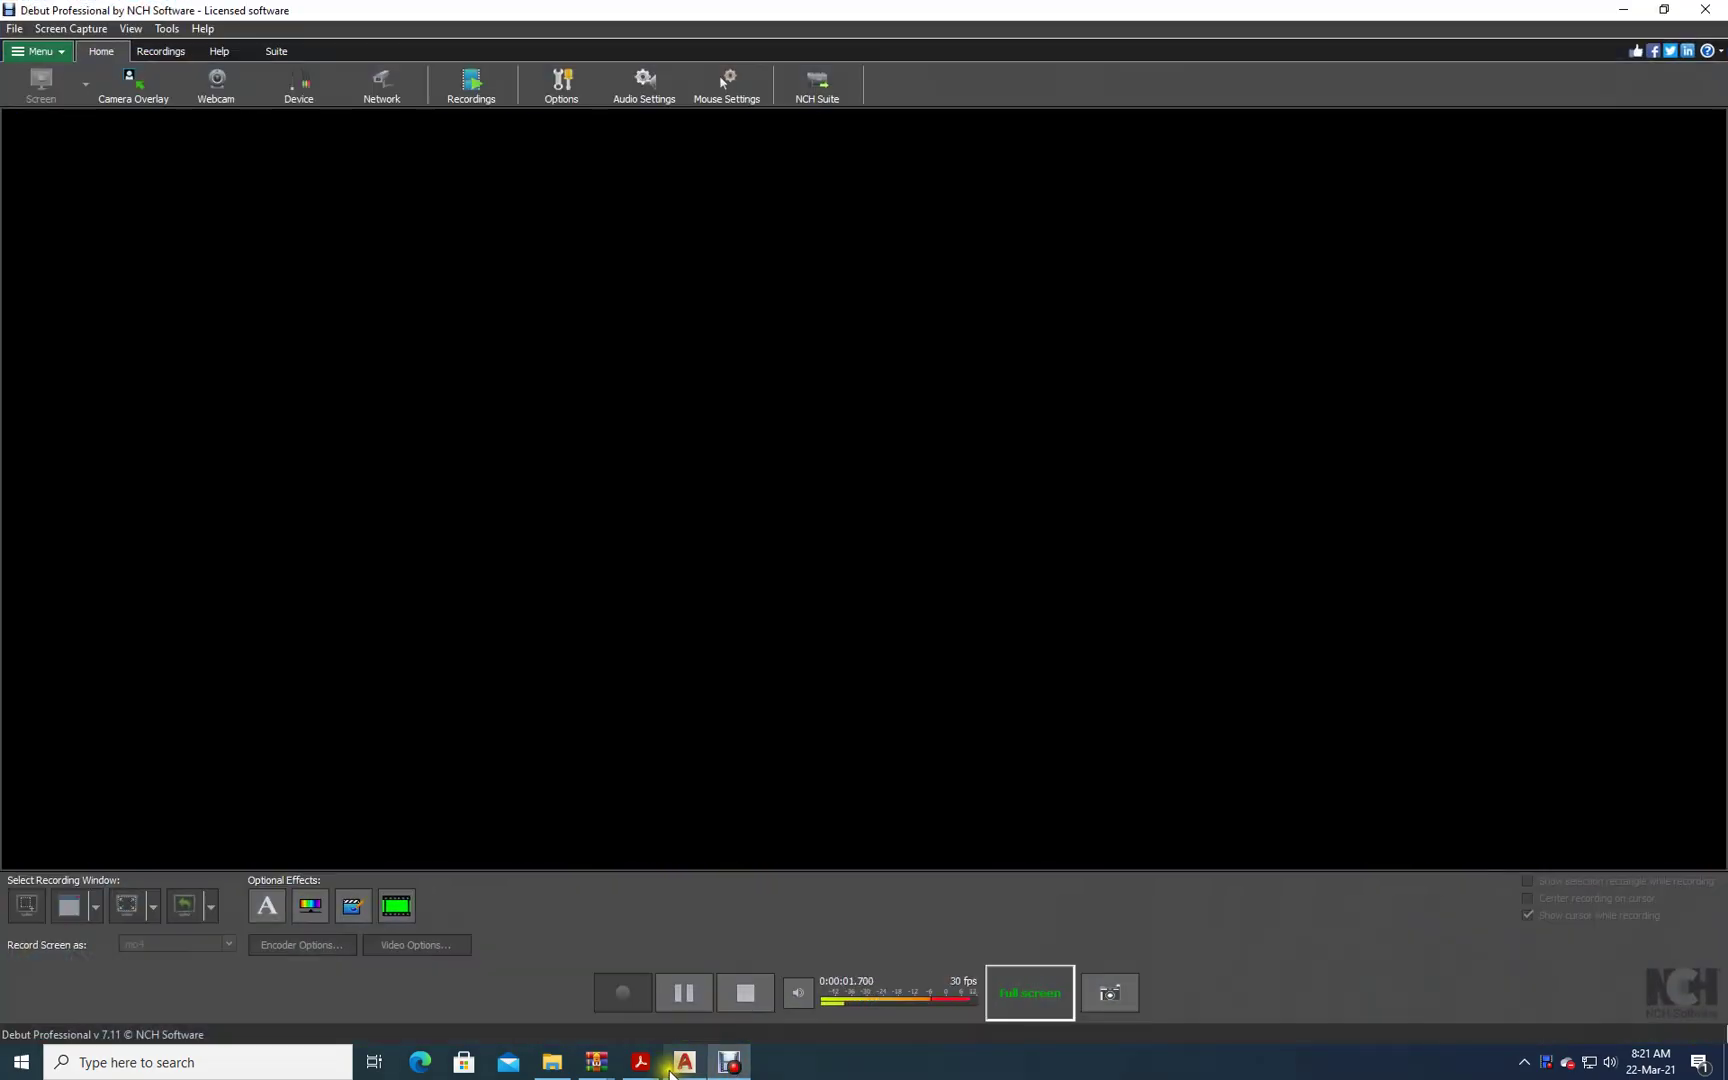
# - Bring up AutoCAD's start screen, then show the Exercise 10 stepped-block PDF over it
pyautogui.click(685, 1062)
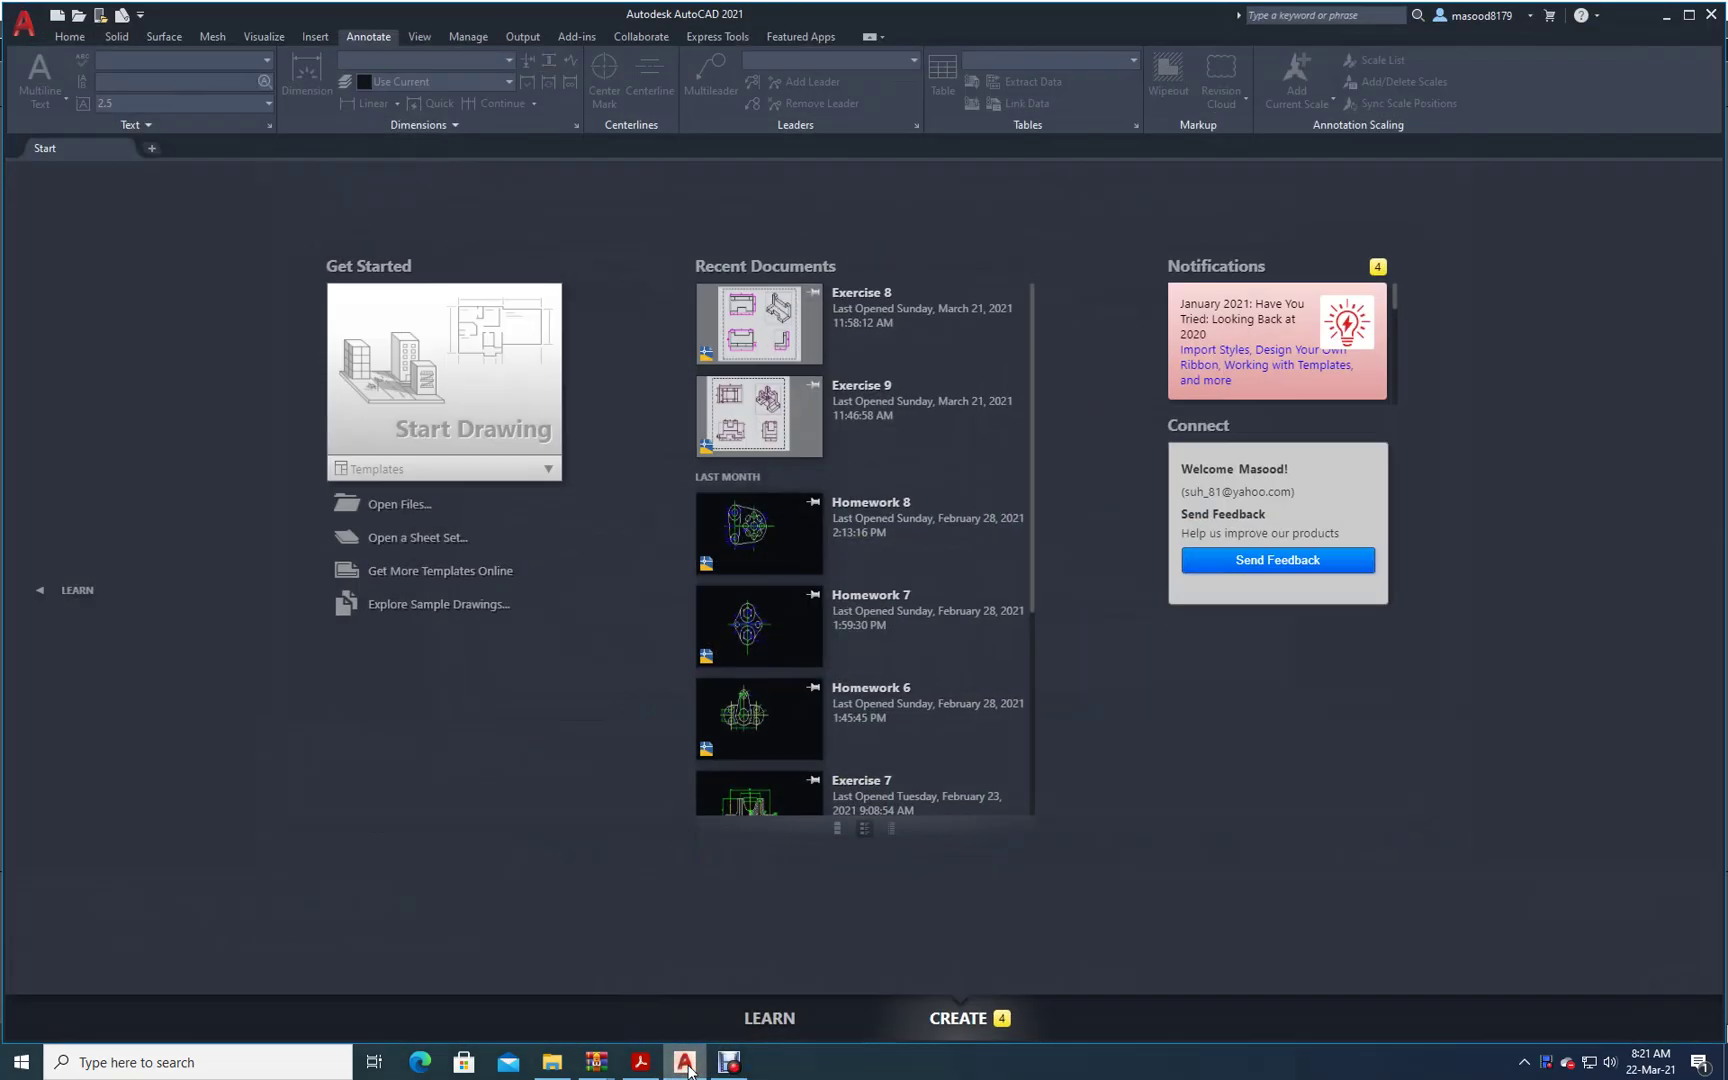
pyautogui.click(643, 1064)
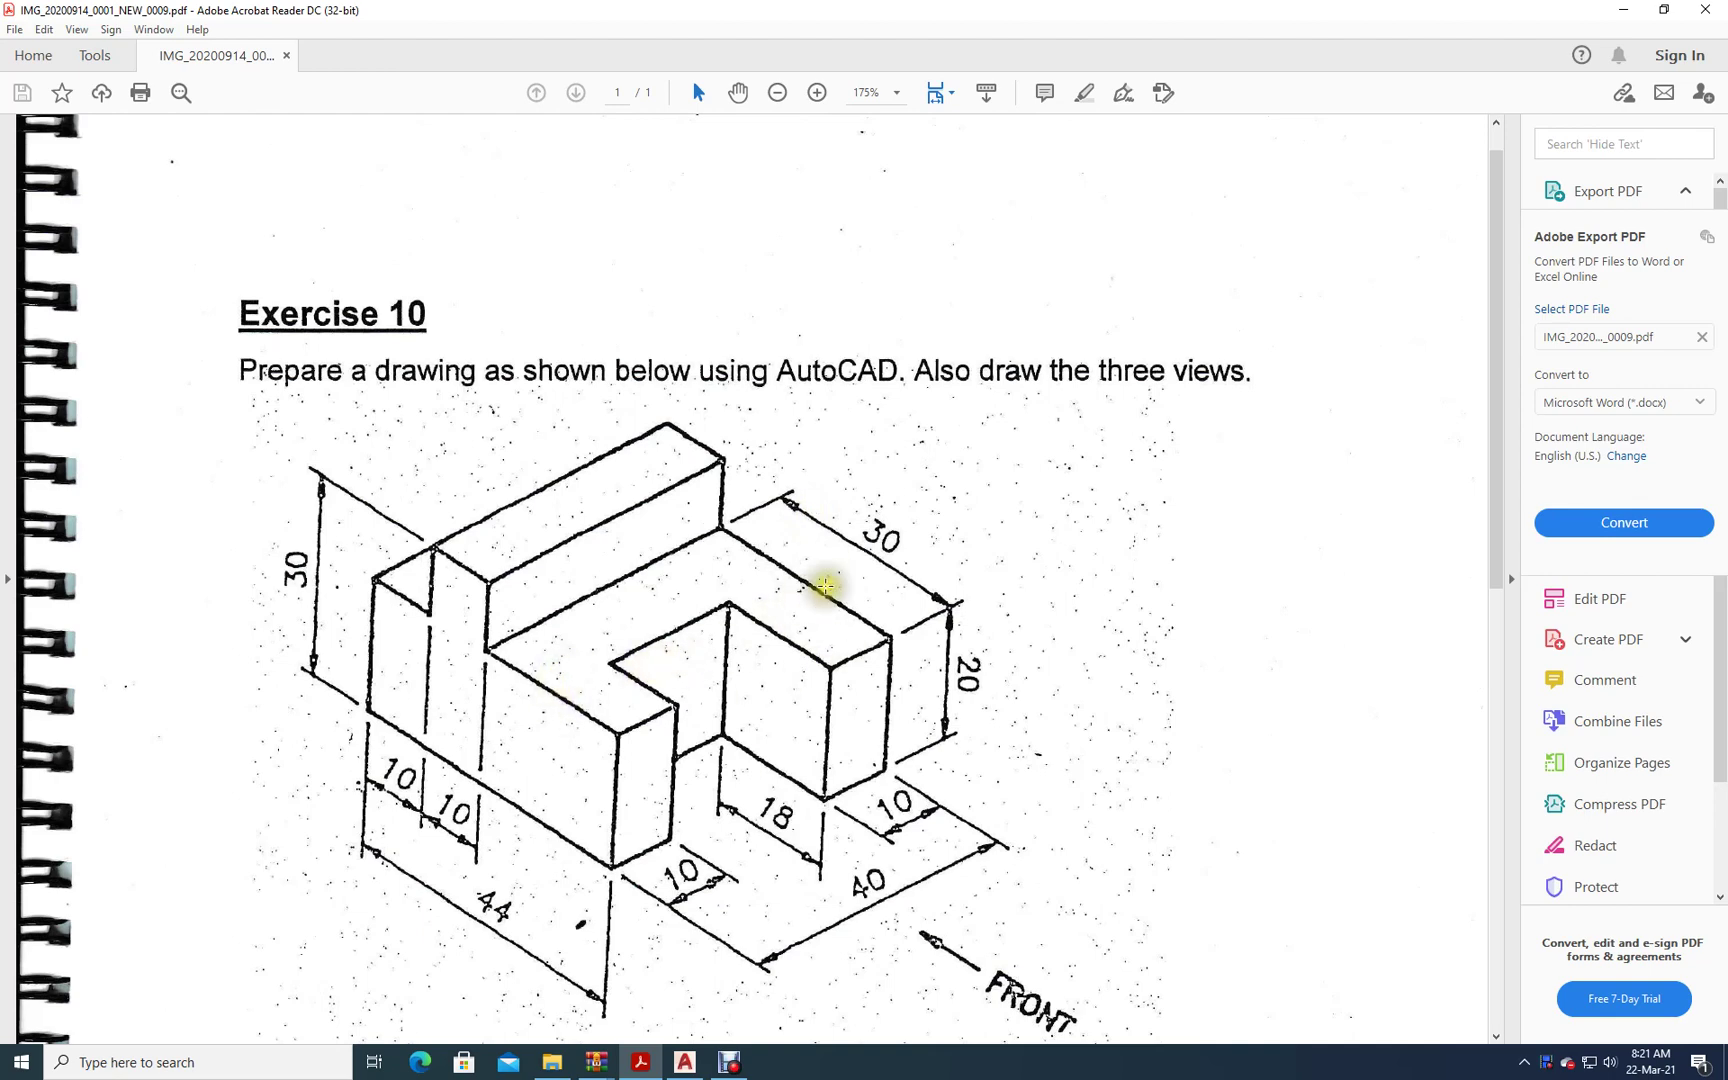
# - Scroll through the Exercise 10 isometric drawing, then return to AutoCAD's start screen
pyautogui.scroll(-2, 883, 548)
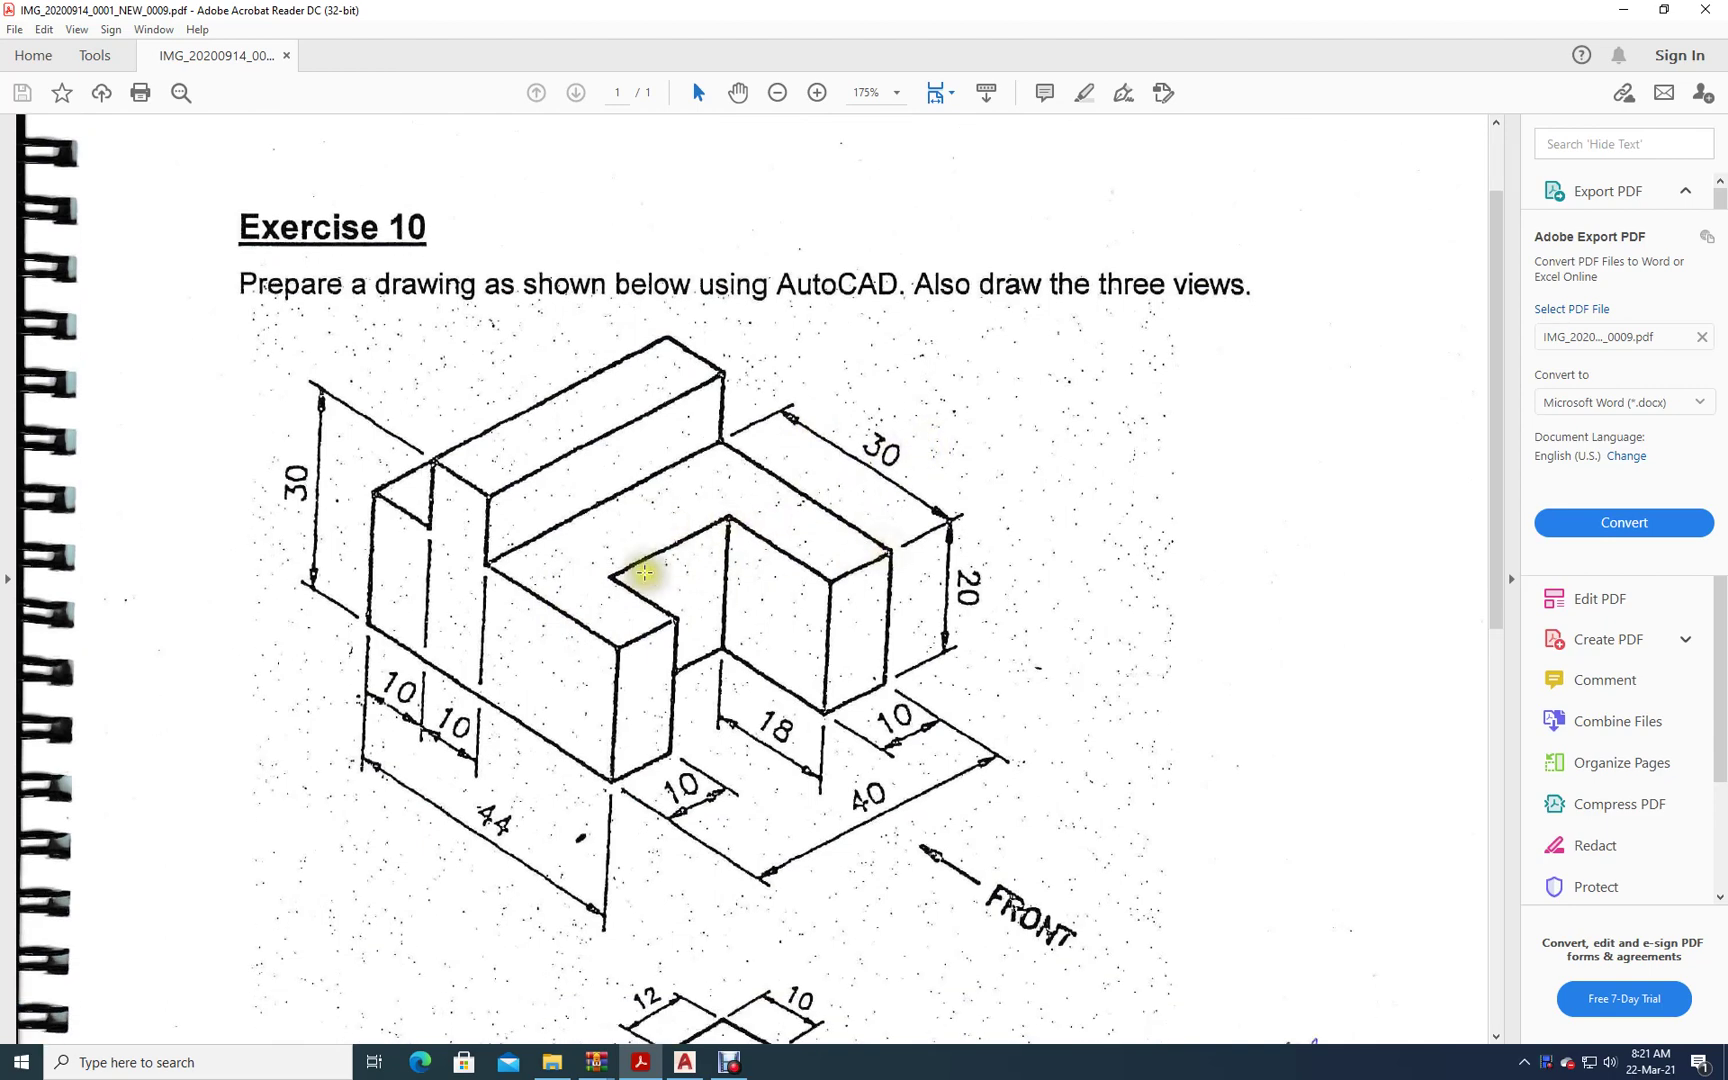
pyautogui.scroll(-2, 687, 507)
pyautogui.scroll(2, 687, 507)
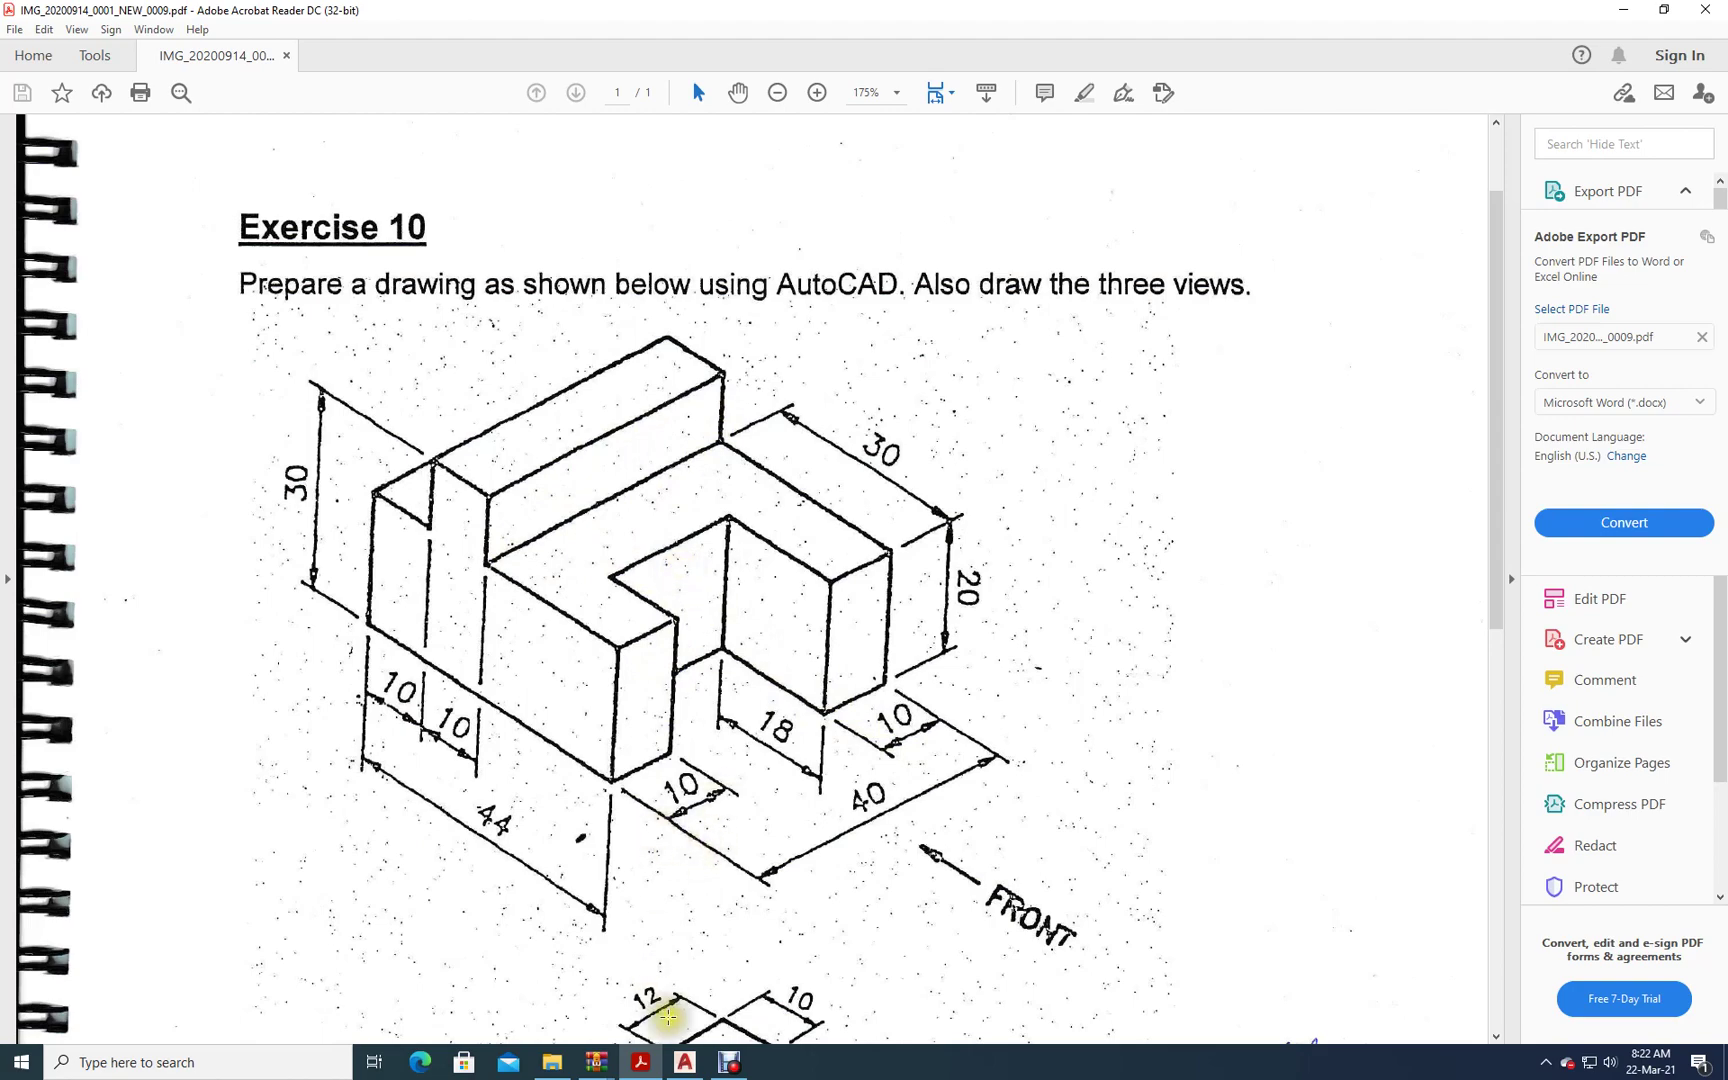
pyautogui.click(687, 1066)
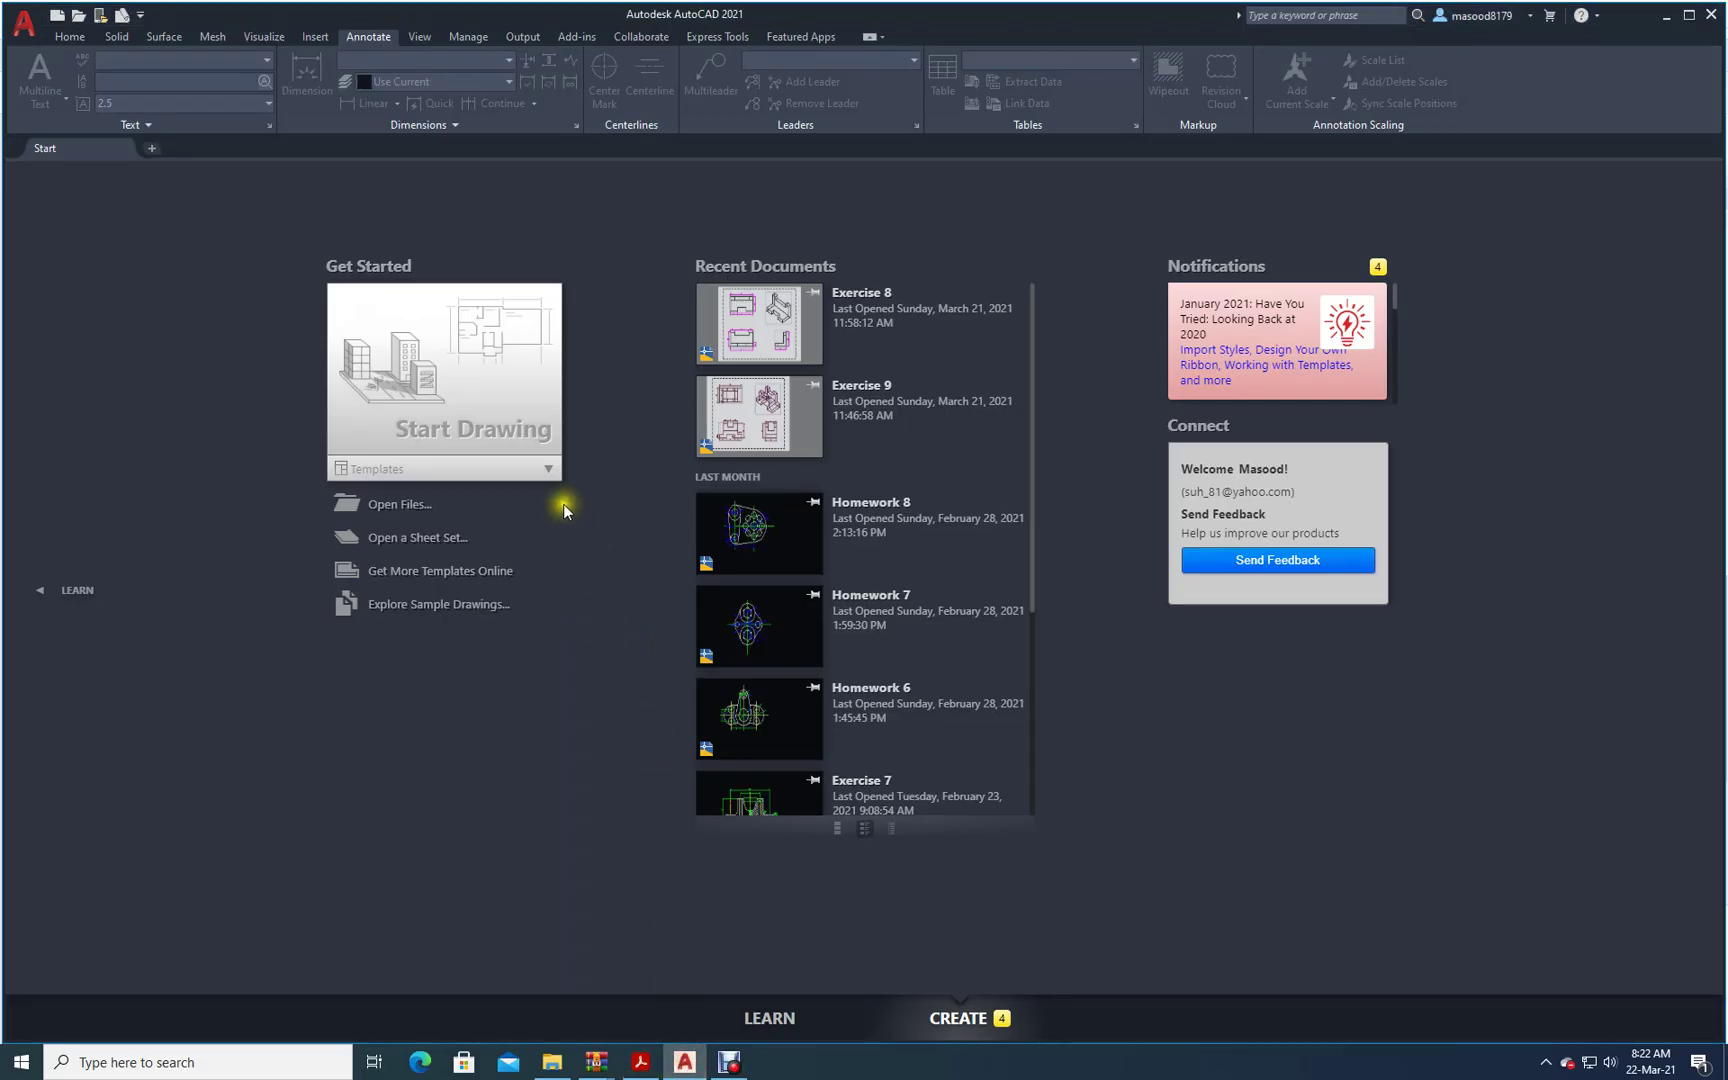
# - Start a new drawing from the acadiso3D.dwt template and return to the Exercise 10 PDF
pyautogui.click(548, 470)
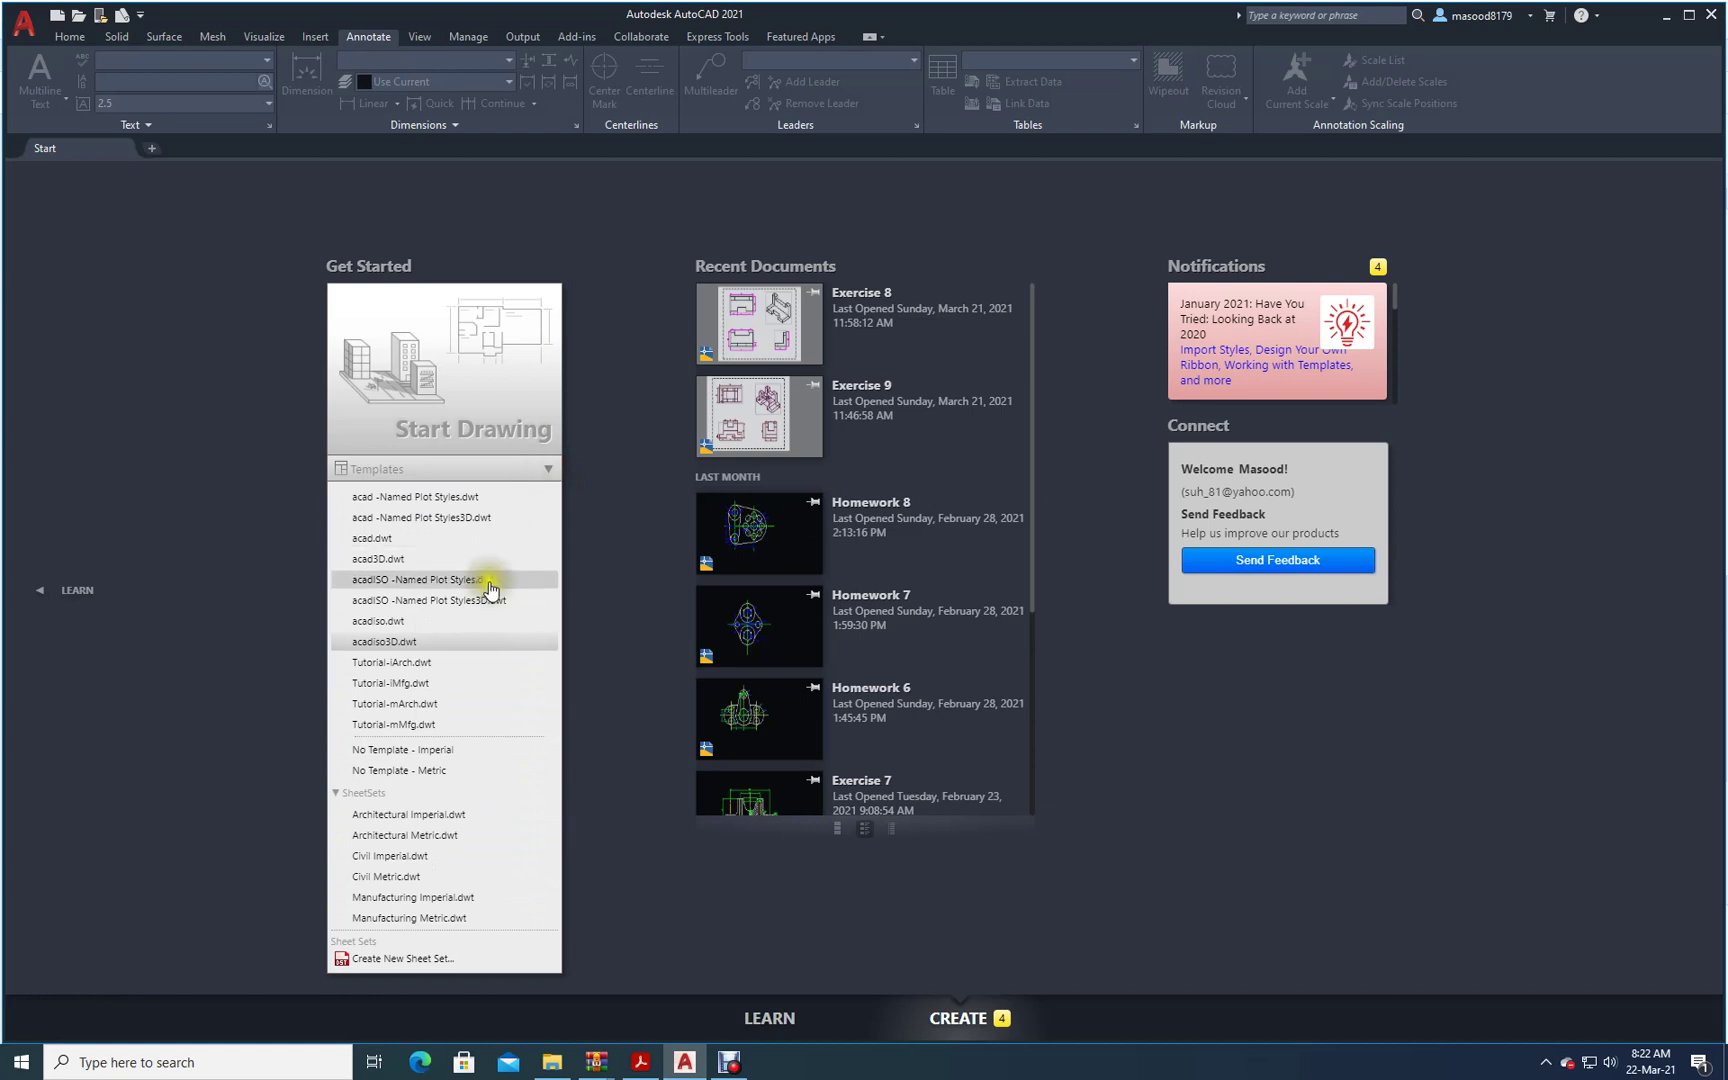
pyautogui.click(370, 641)
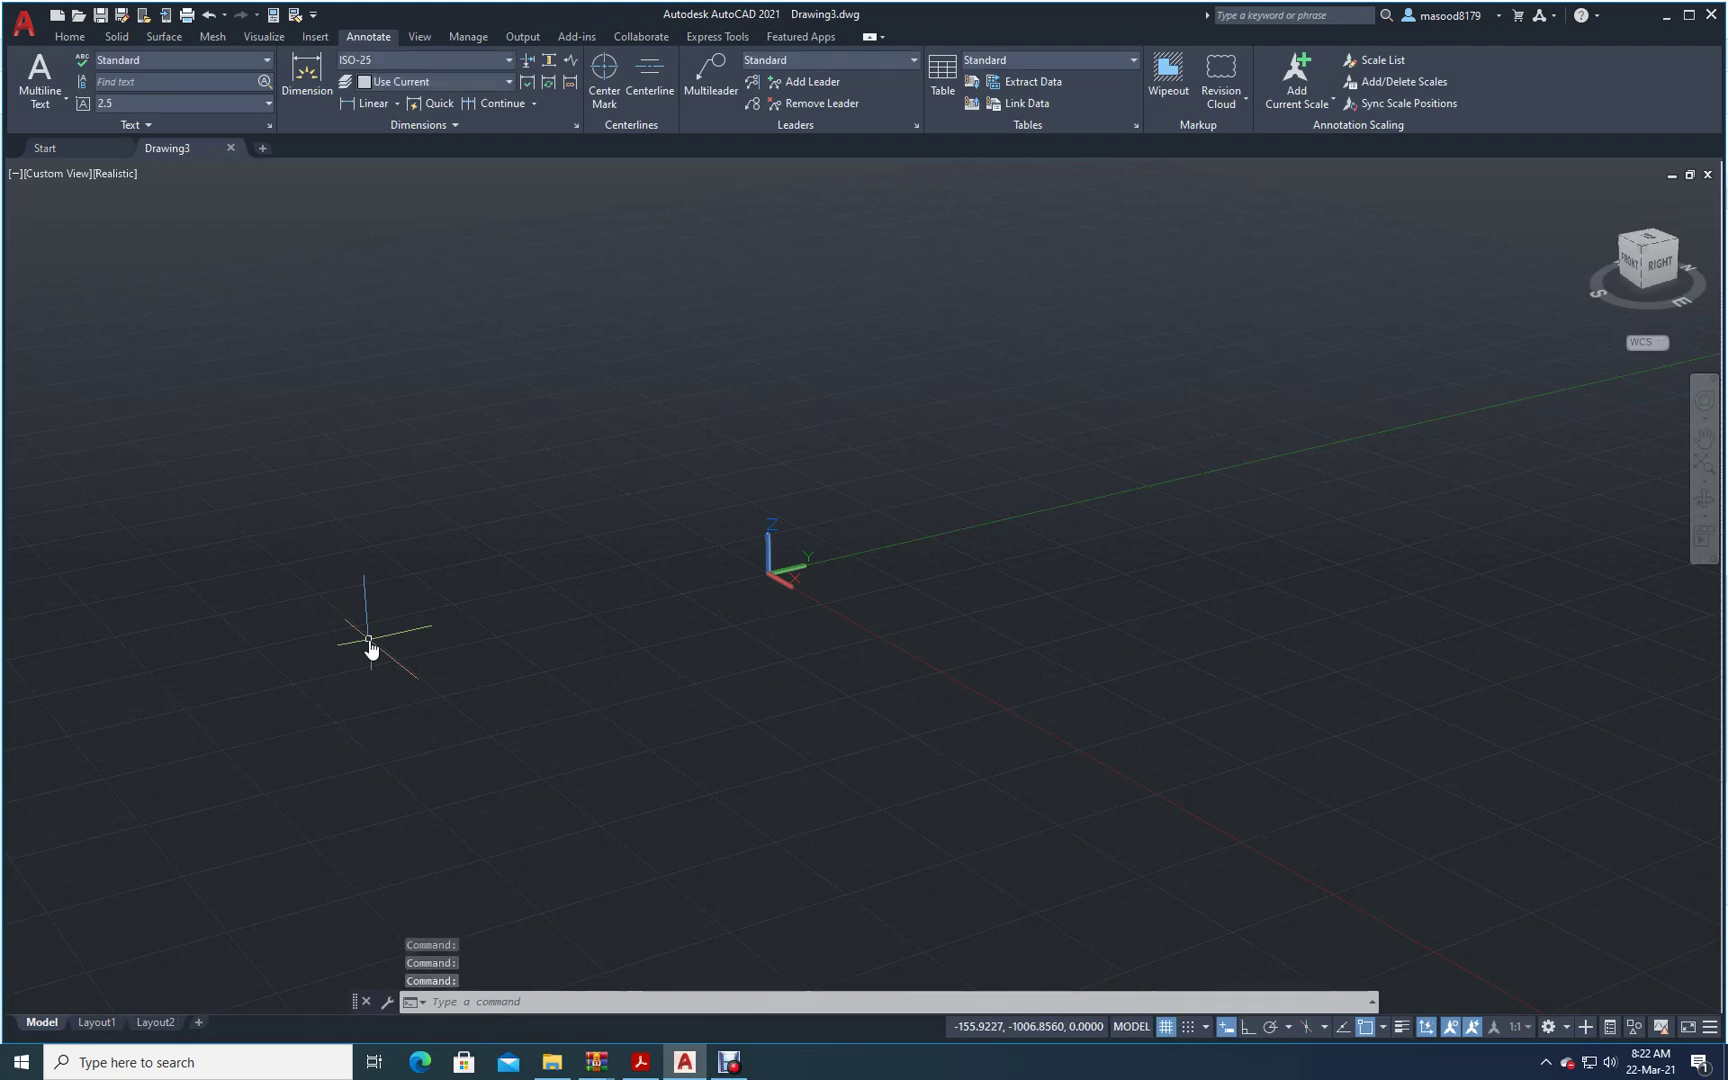
pyautogui.click(641, 1062)
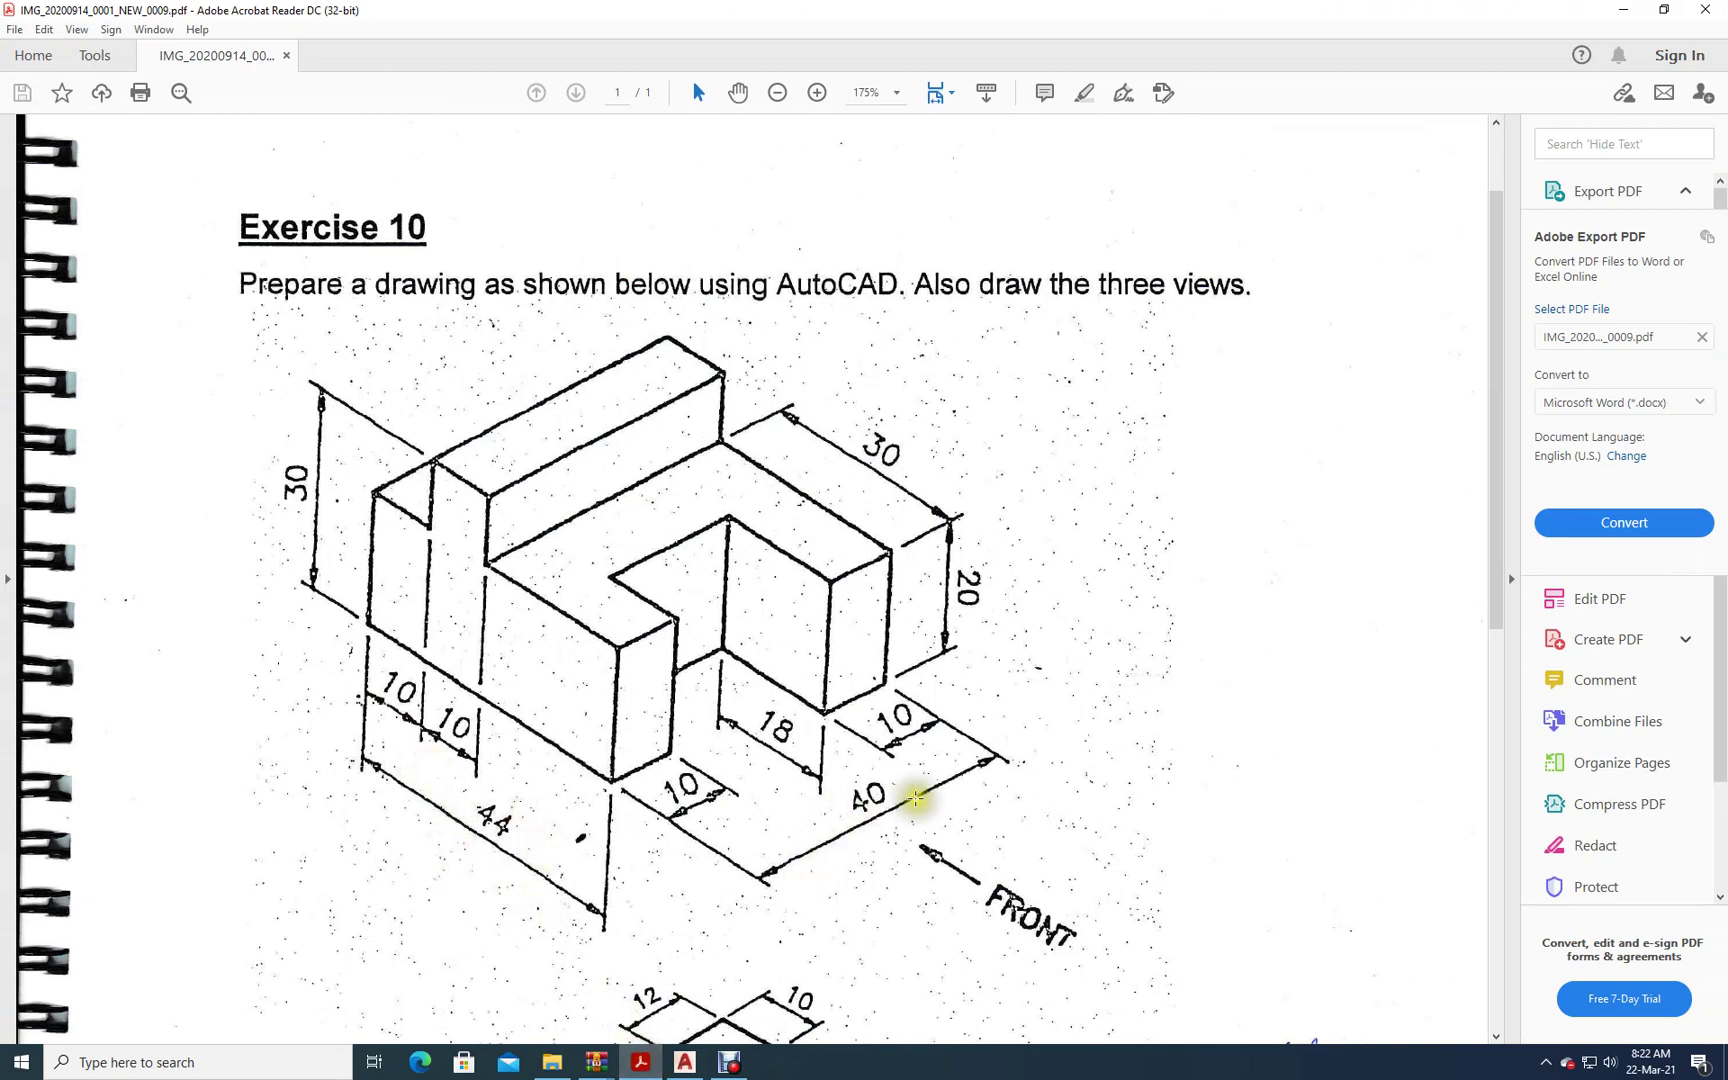
# - Return to the empty Drawing3 and begin entering the LIMITS command
pyautogui.moveTo(679, 1068)
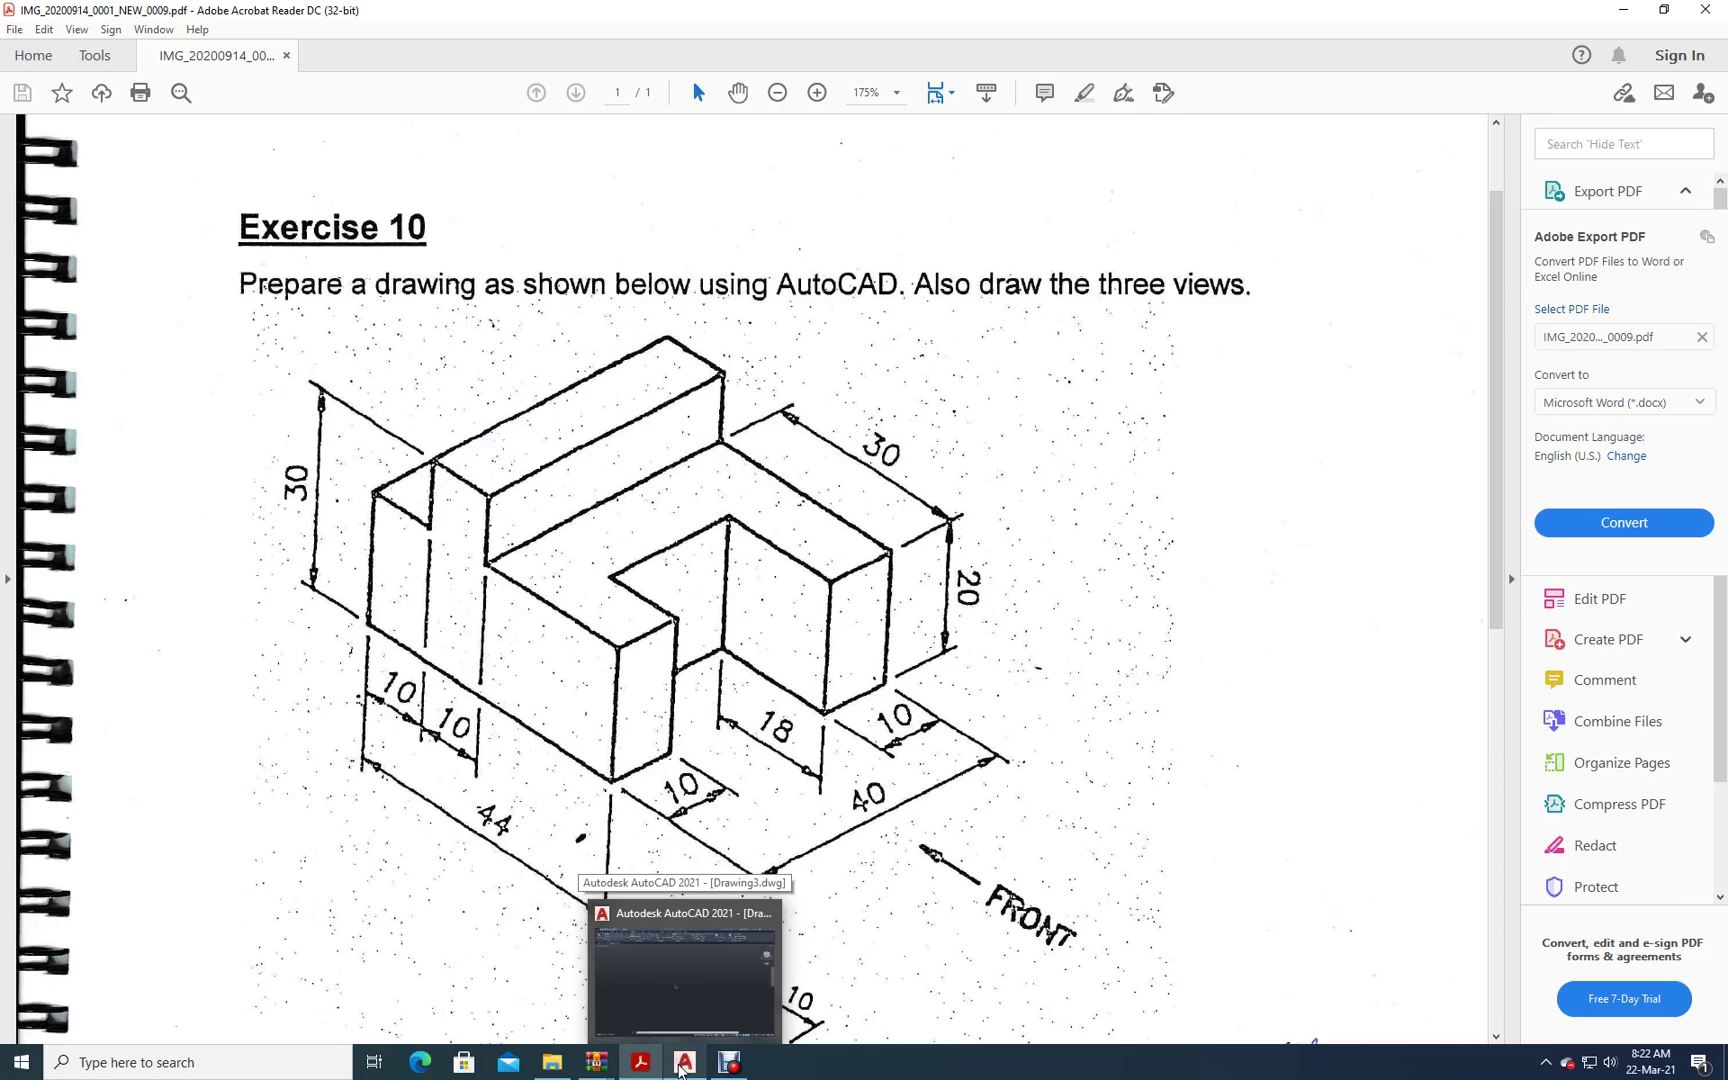
pyautogui.click(679, 1066)
pyautogui.write('l')
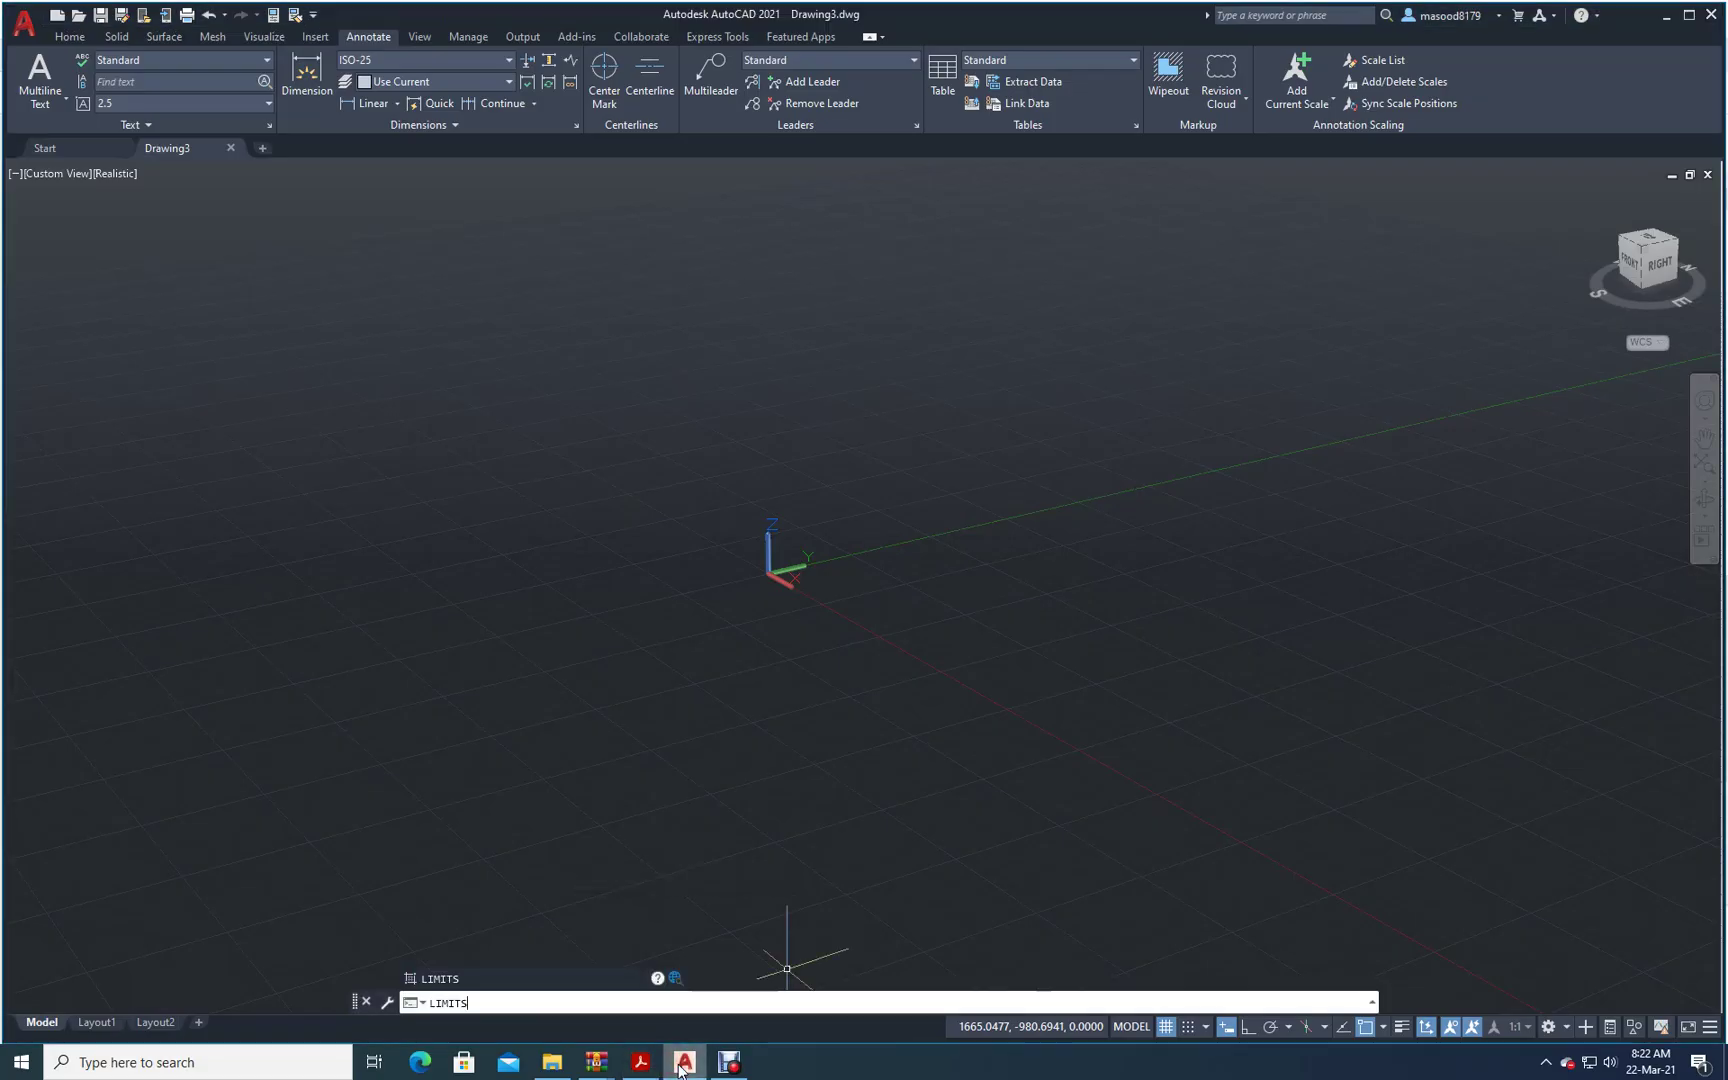
# - Set the drawing limits from 0,0 to 50,50
pyautogui.press('Return')
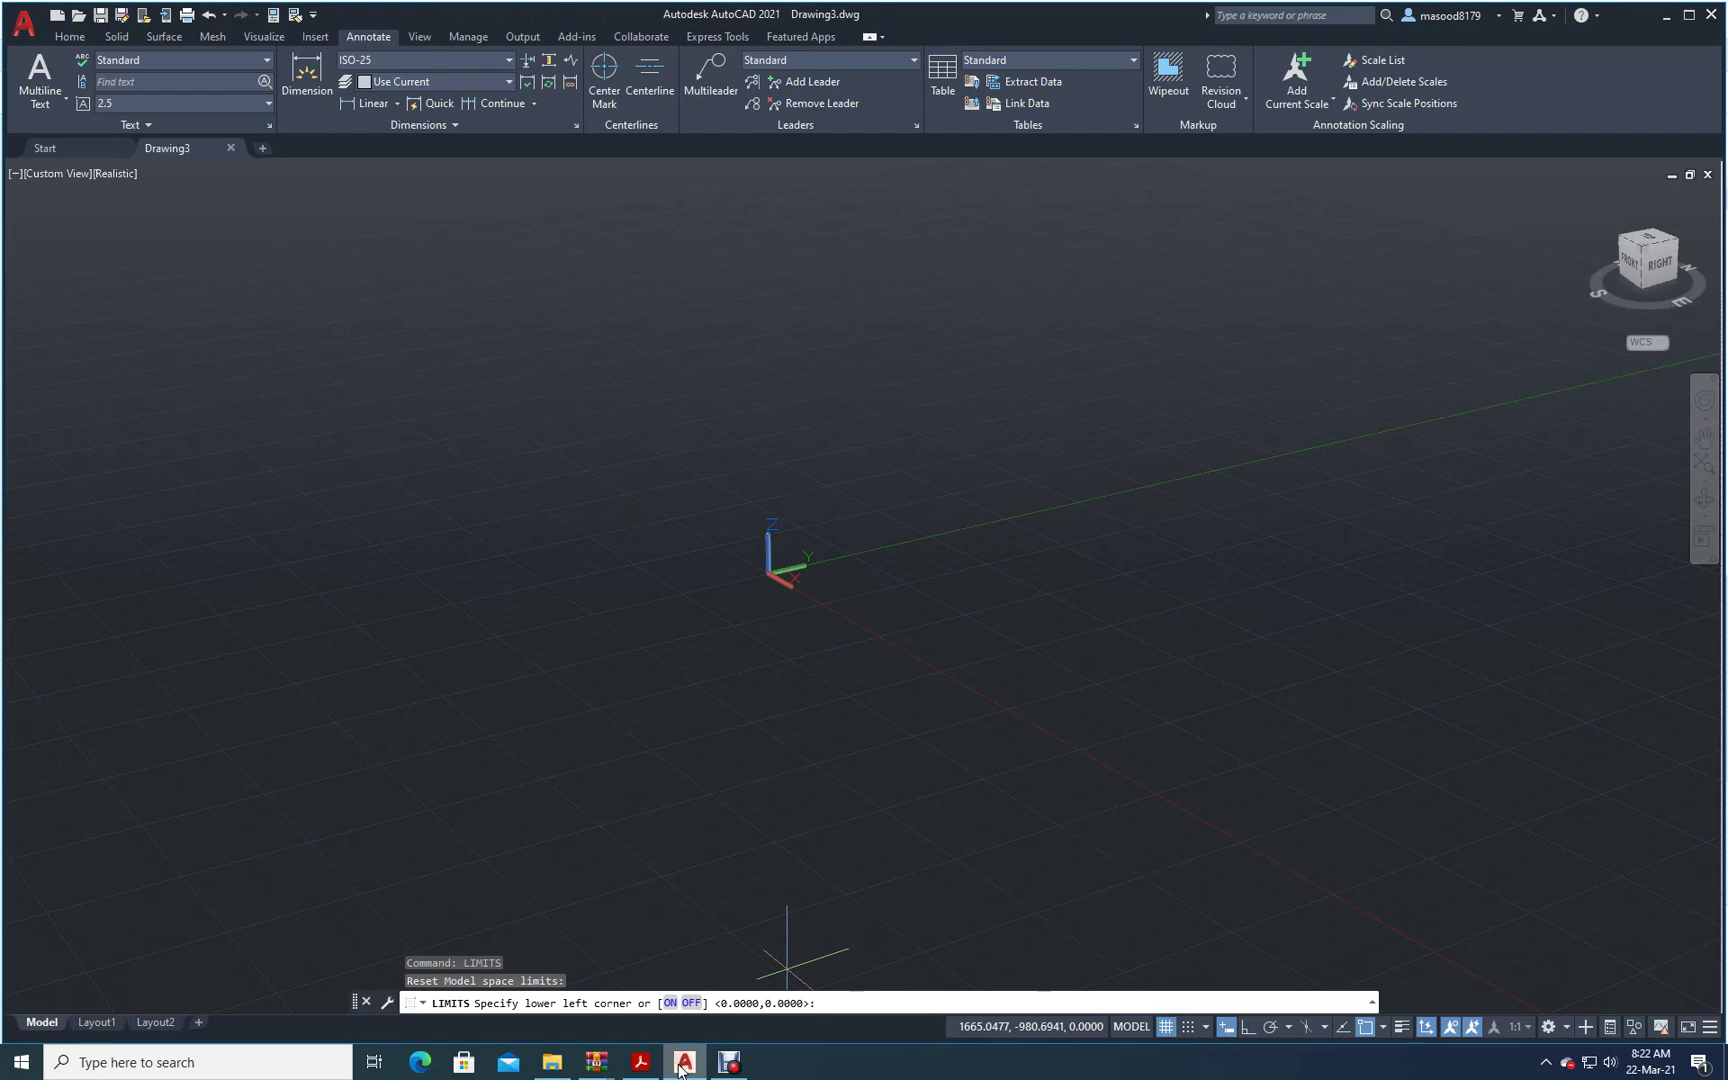
pyautogui.press('Return')
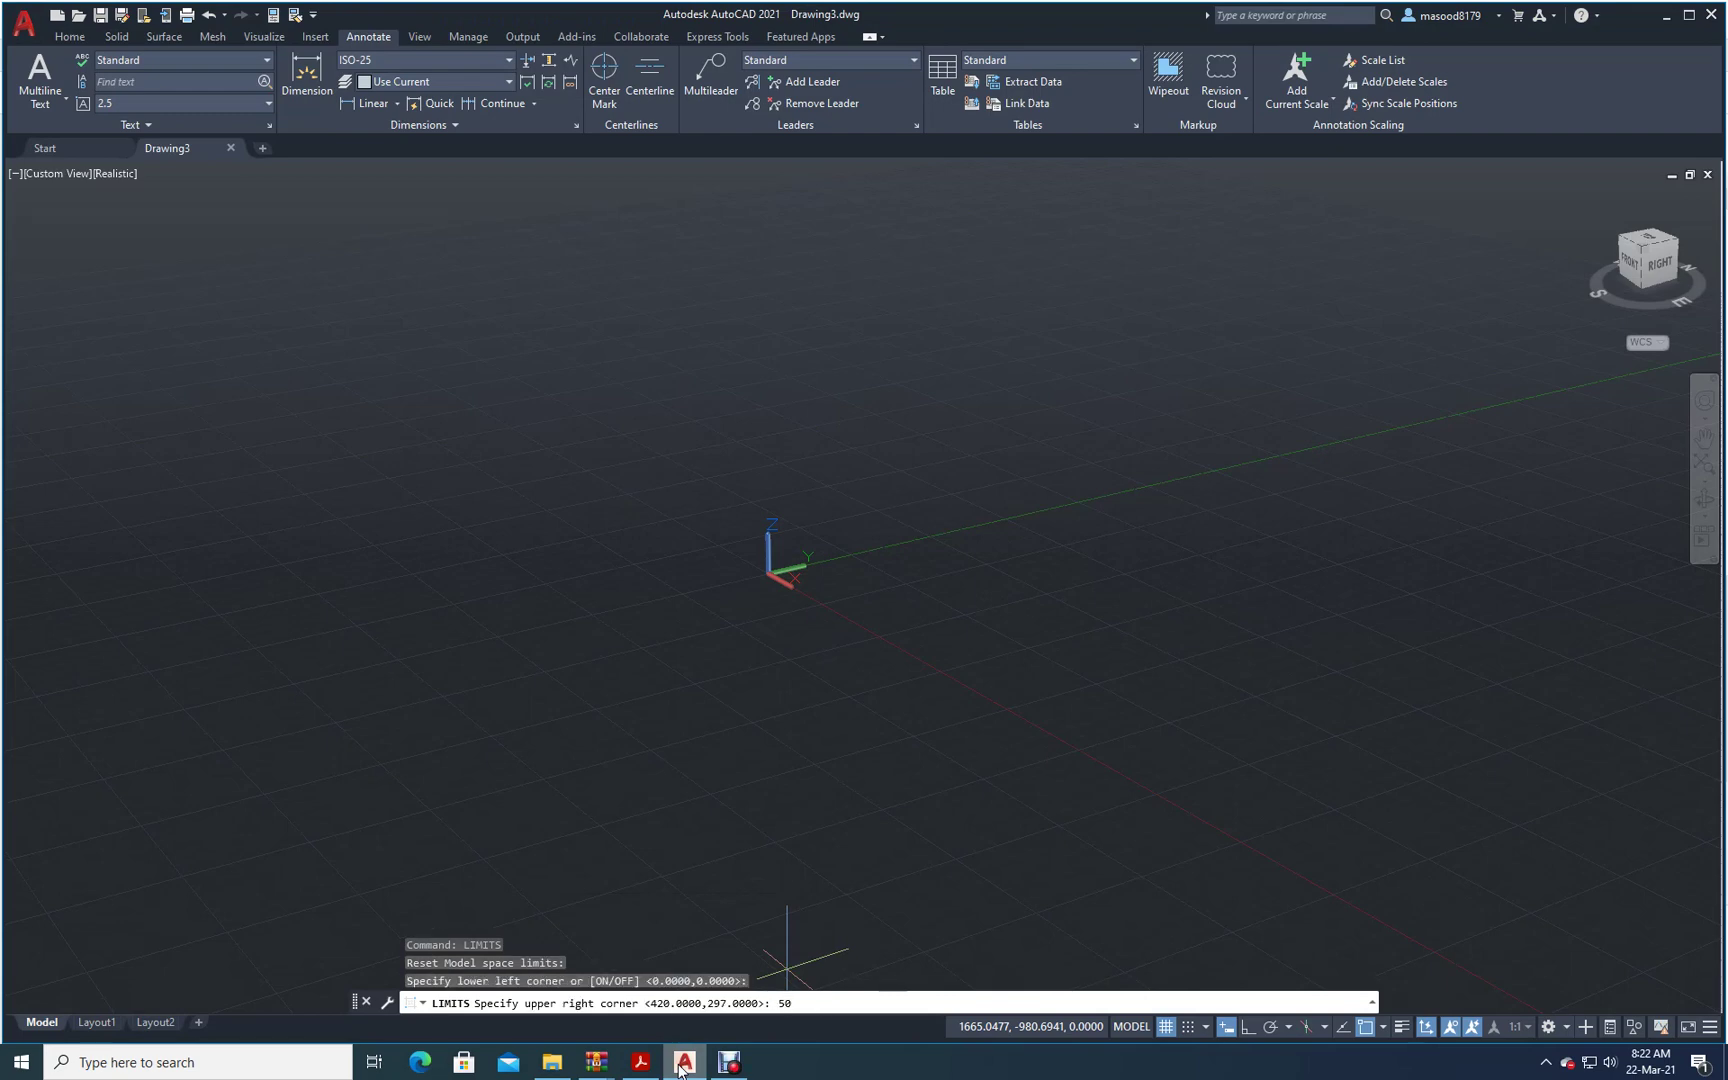
pyautogui.press('Return')
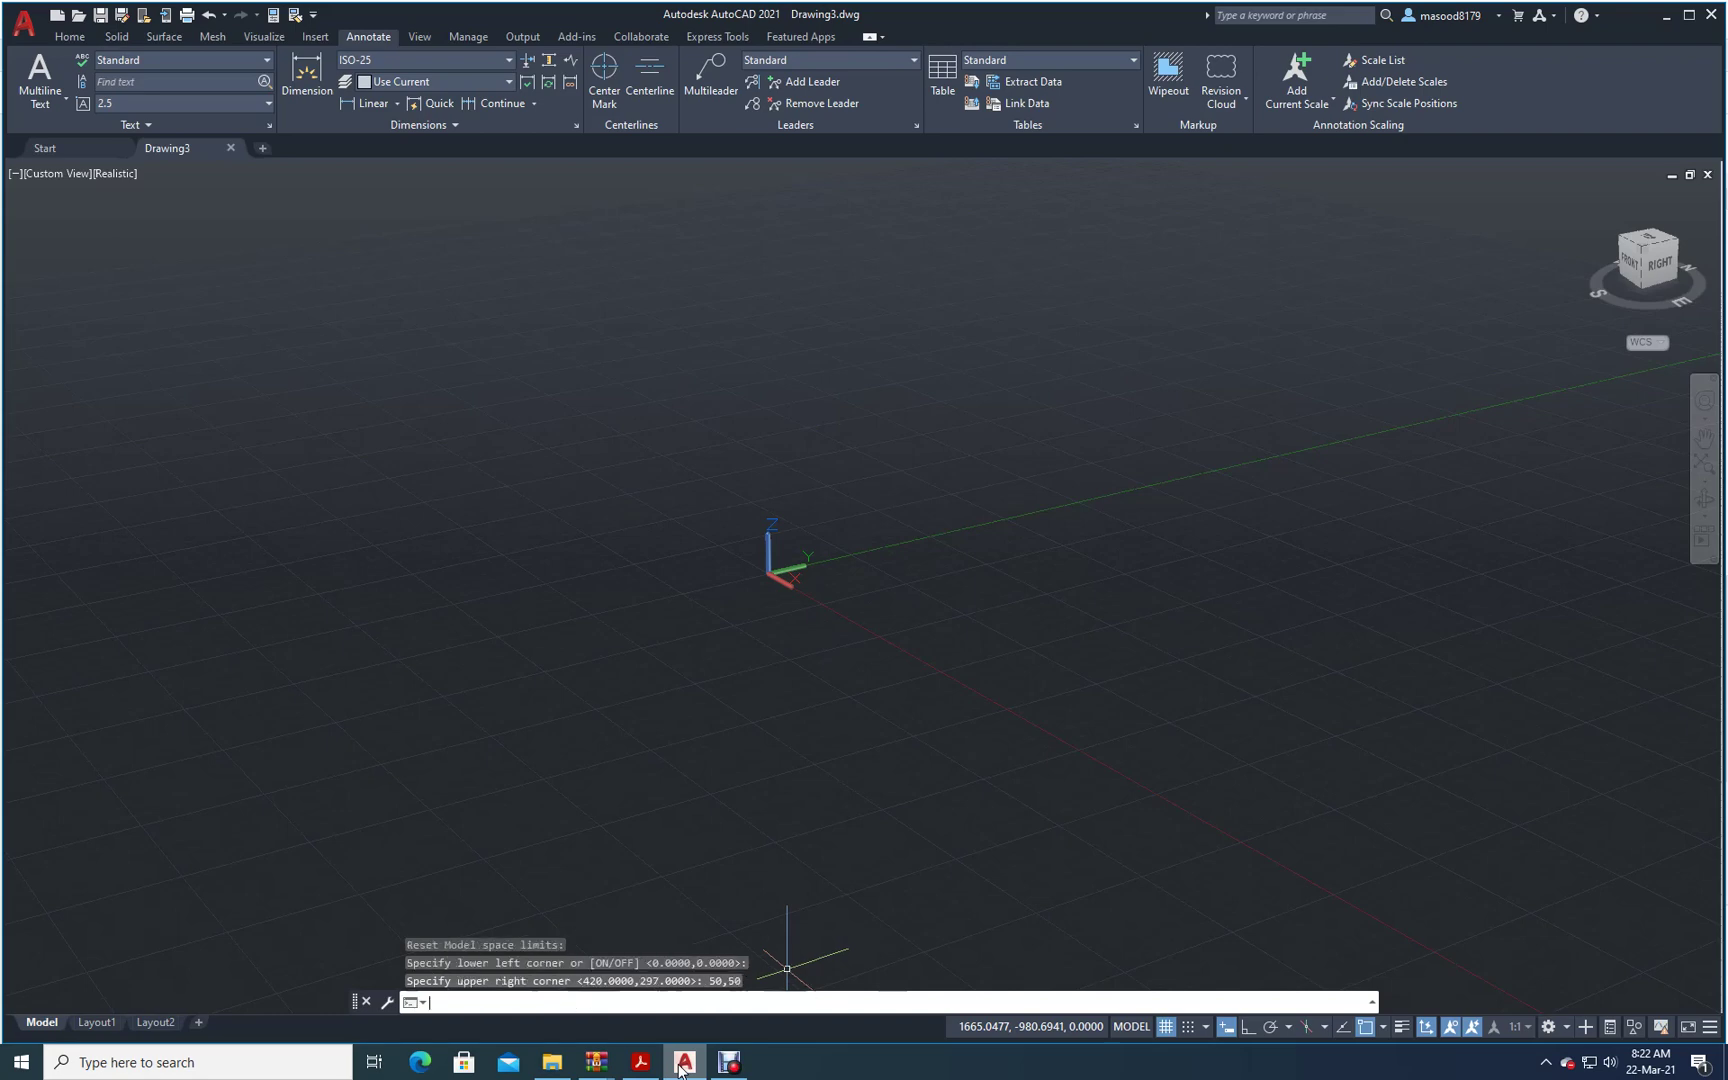
# - Zoom to extents with Z, E and show the Home tab
pyautogui.write('z')
pyautogui.press('Return')
pyautogui.write('e')
pyautogui.press('Return')
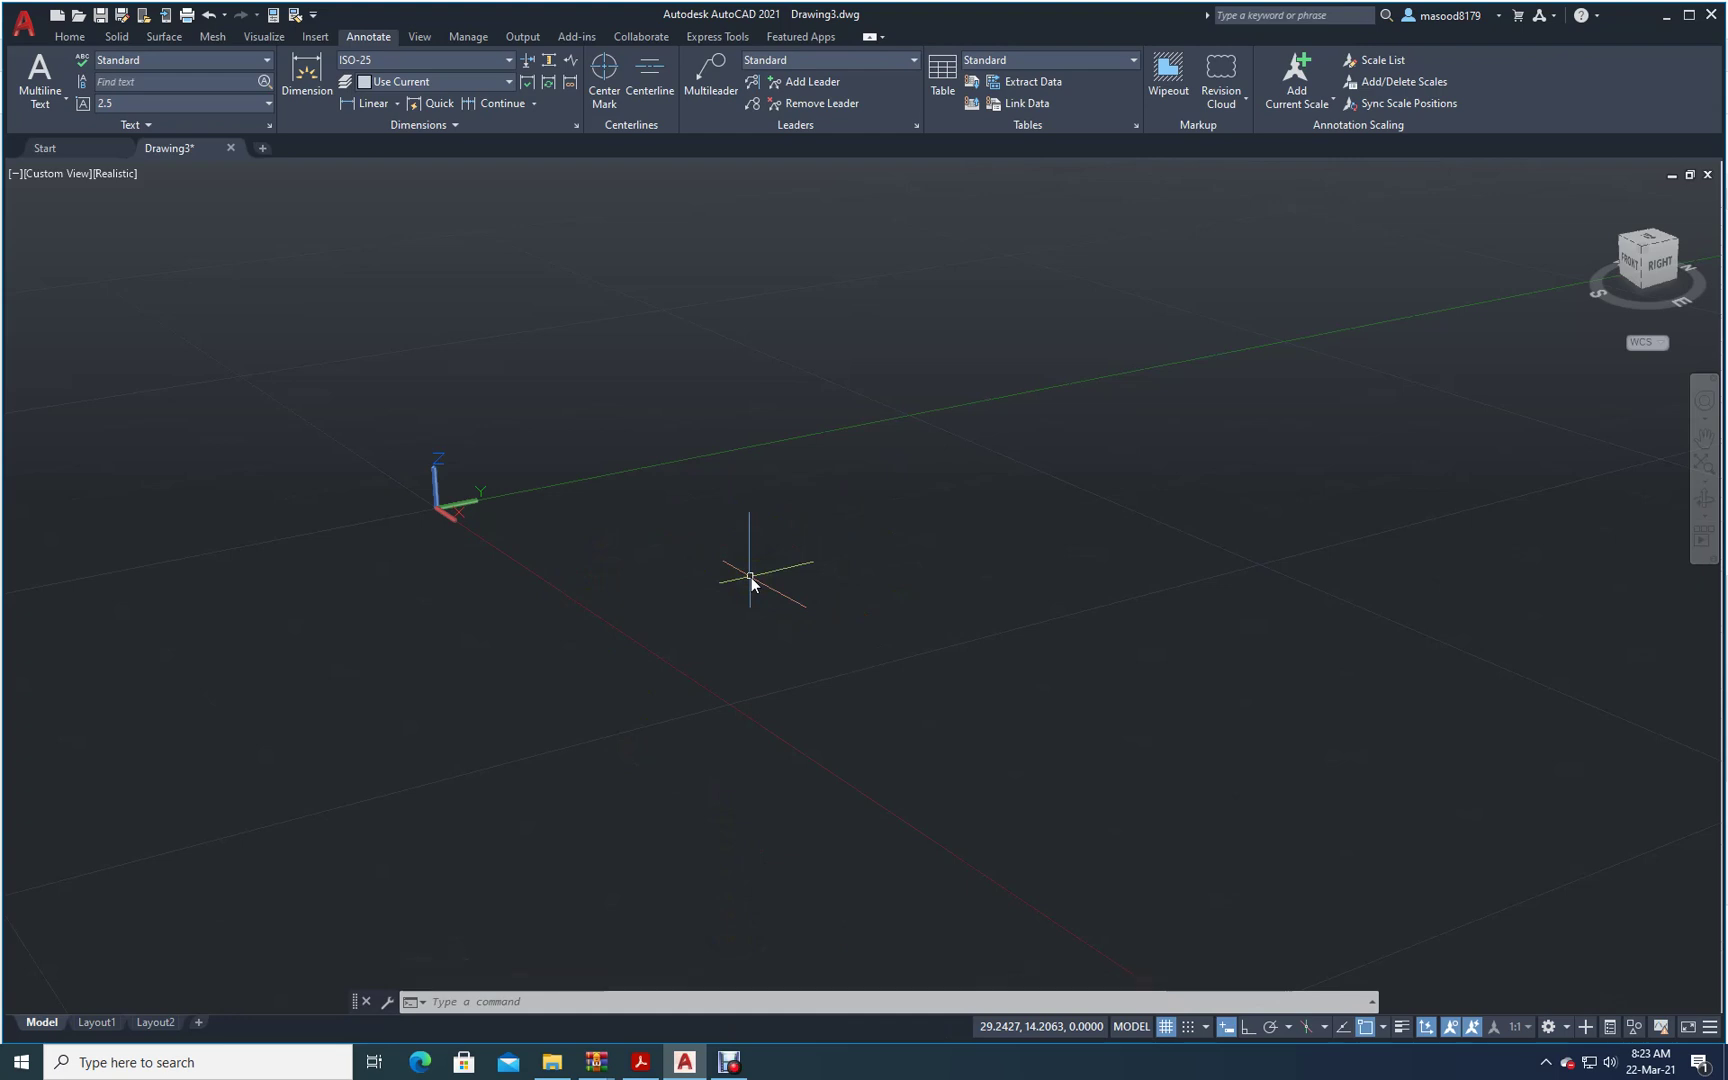
pyautogui.click(67, 35)
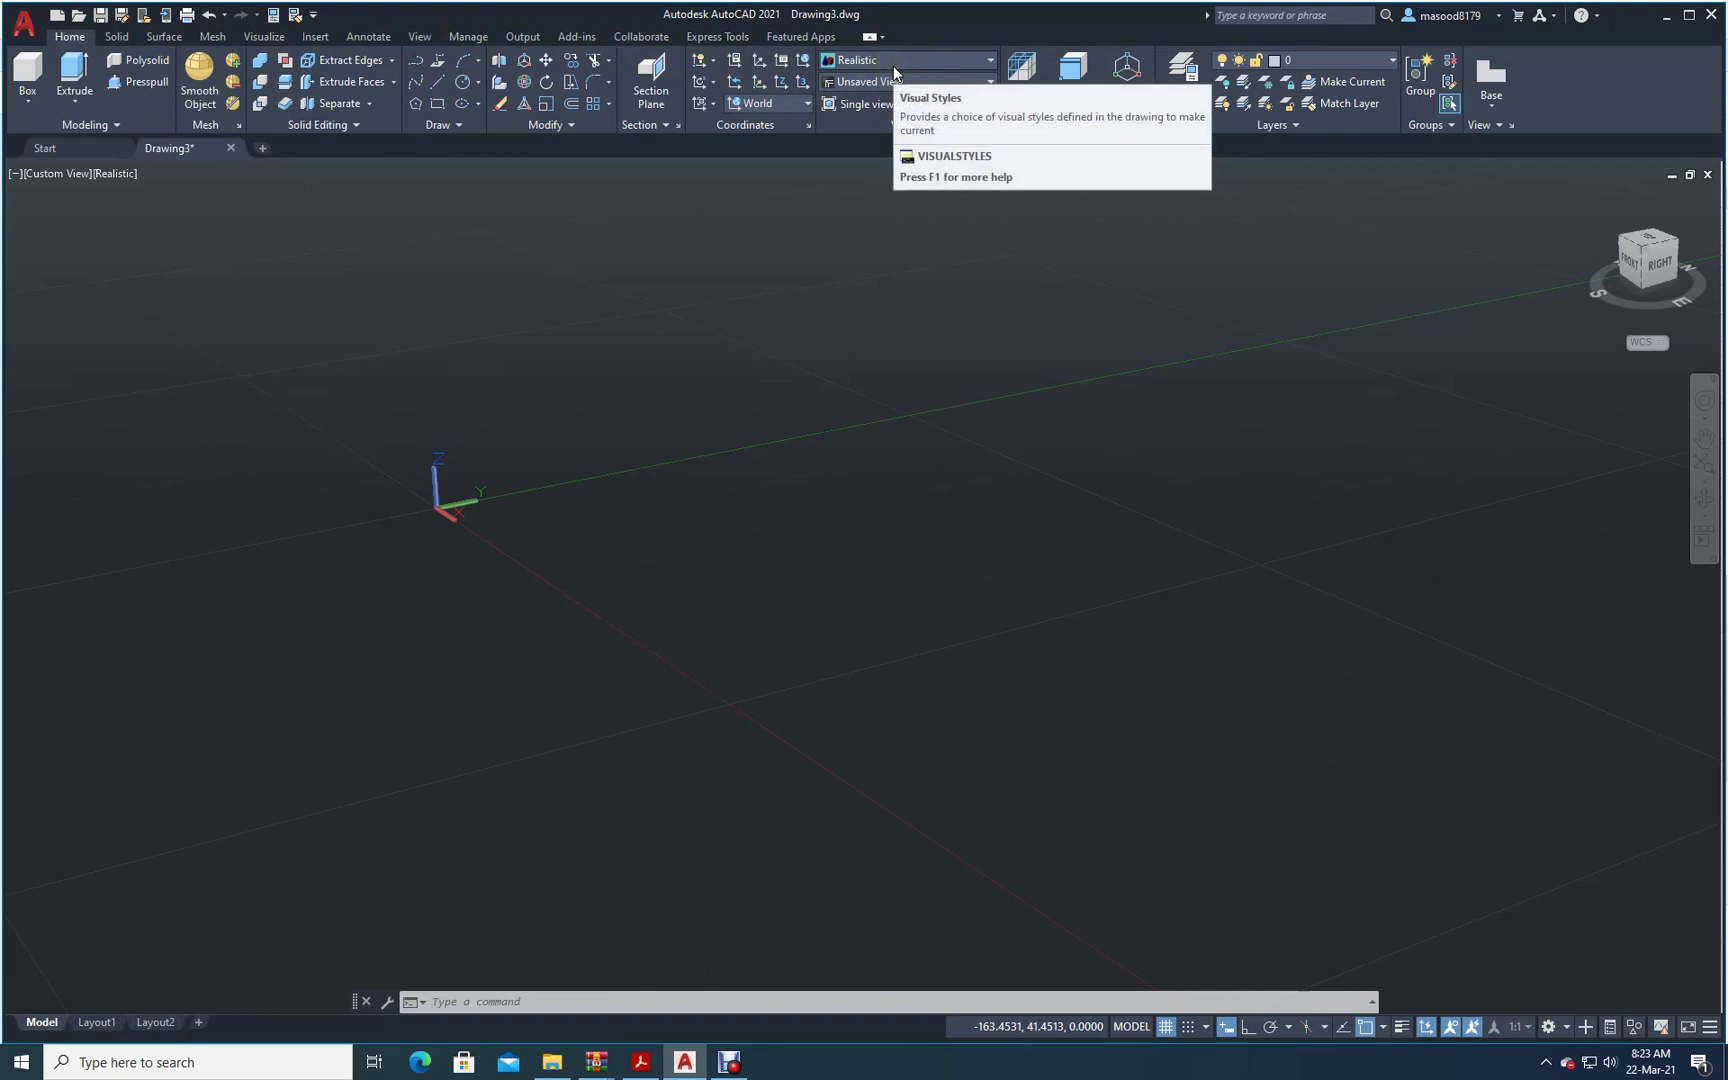
# - Set the Front preset view with the 2D Wireframe visual style, then return to the PDF
pyautogui.click(990, 82)
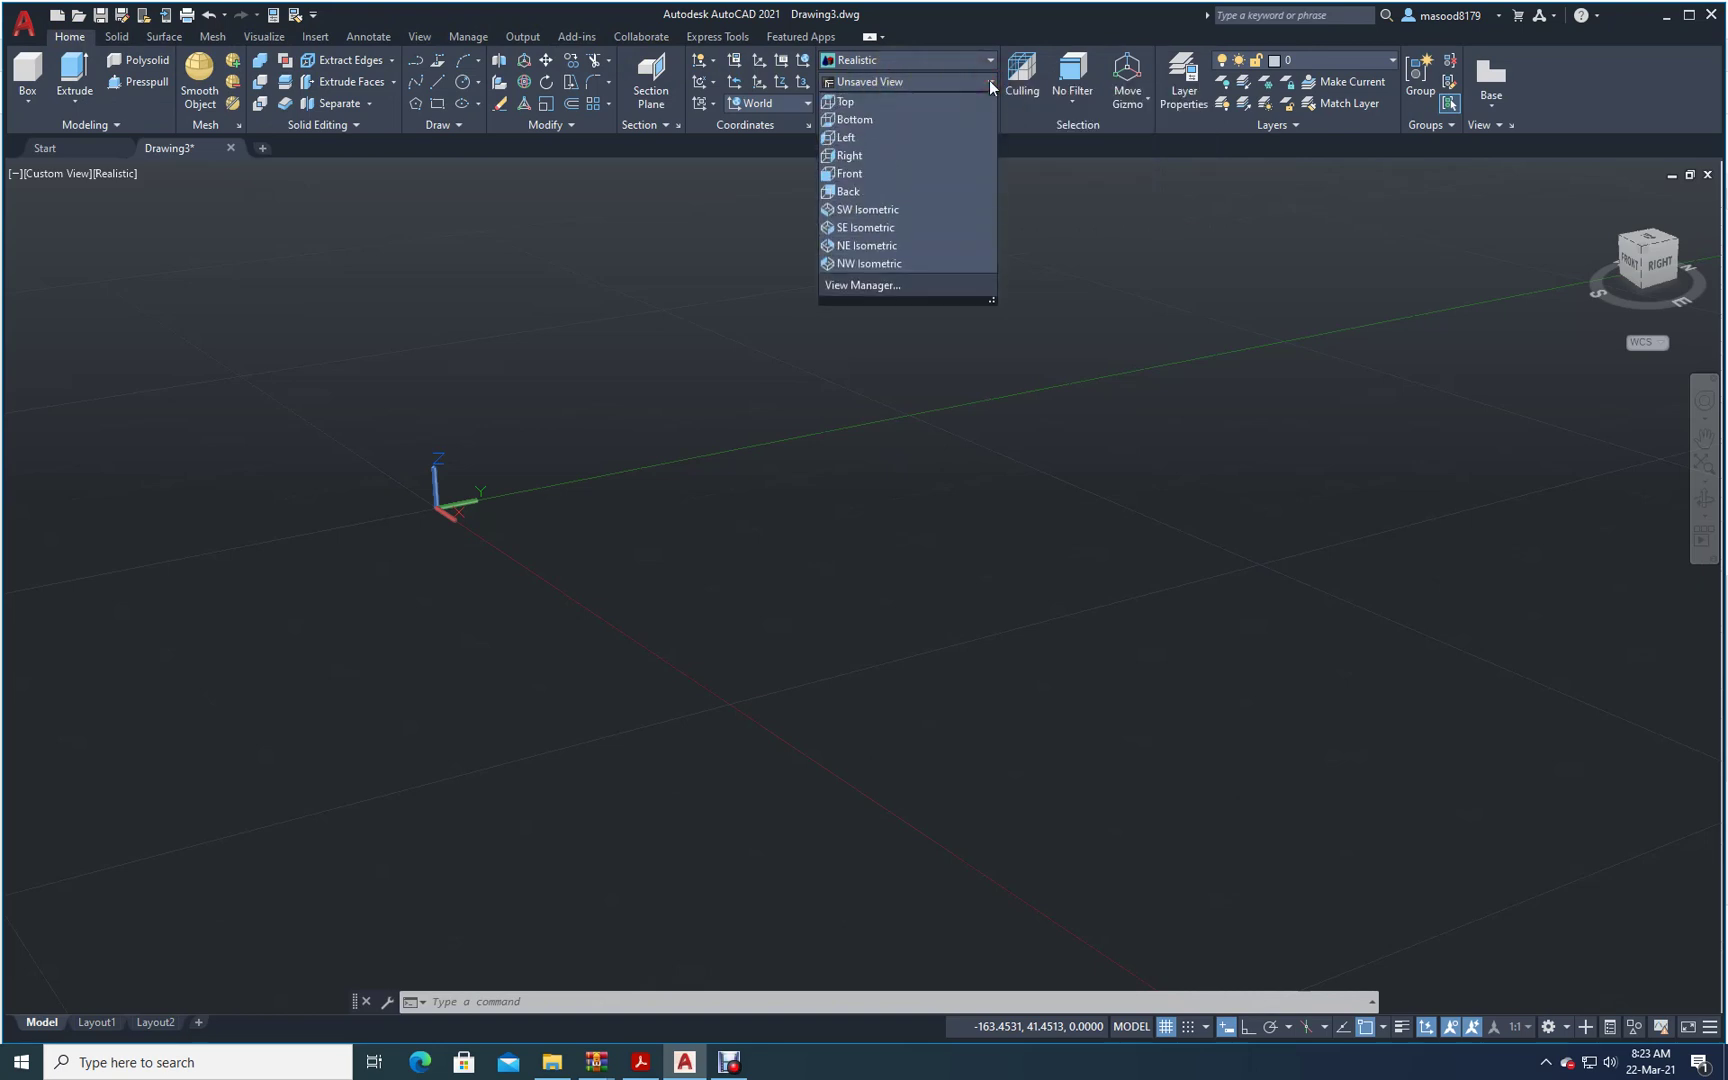
pyautogui.click(838, 173)
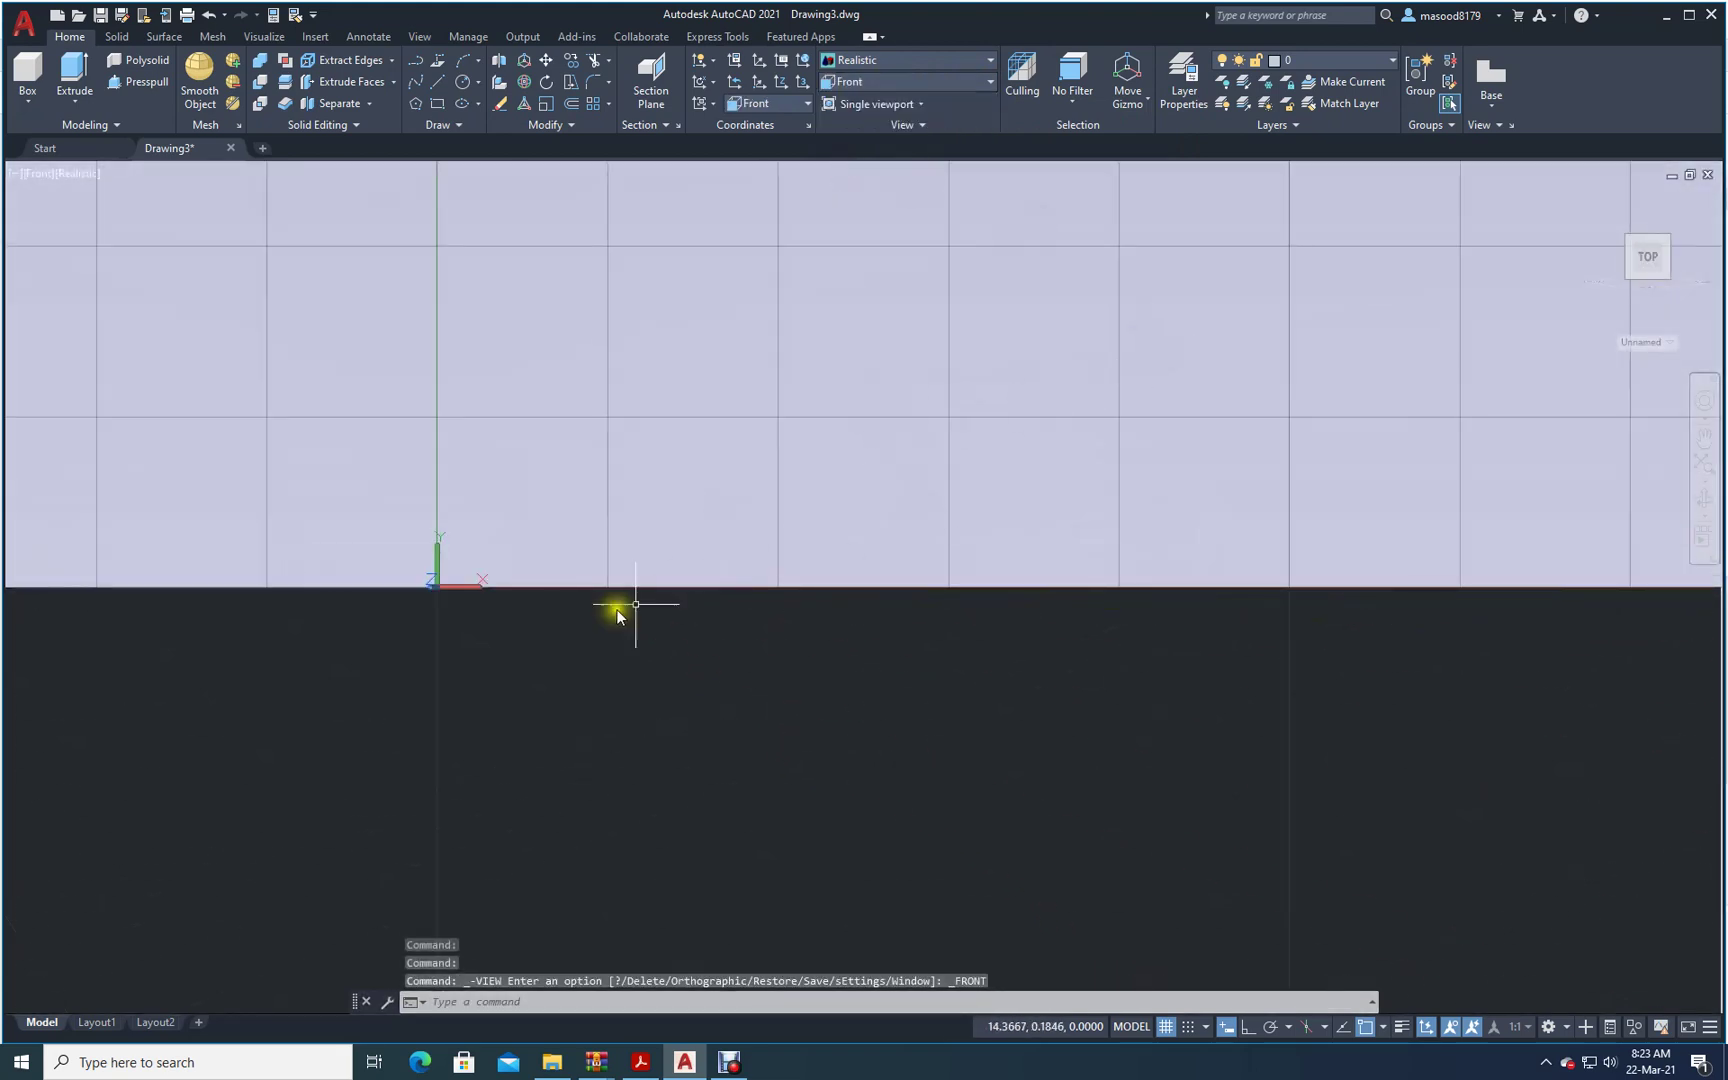
pyautogui.click(990, 61)
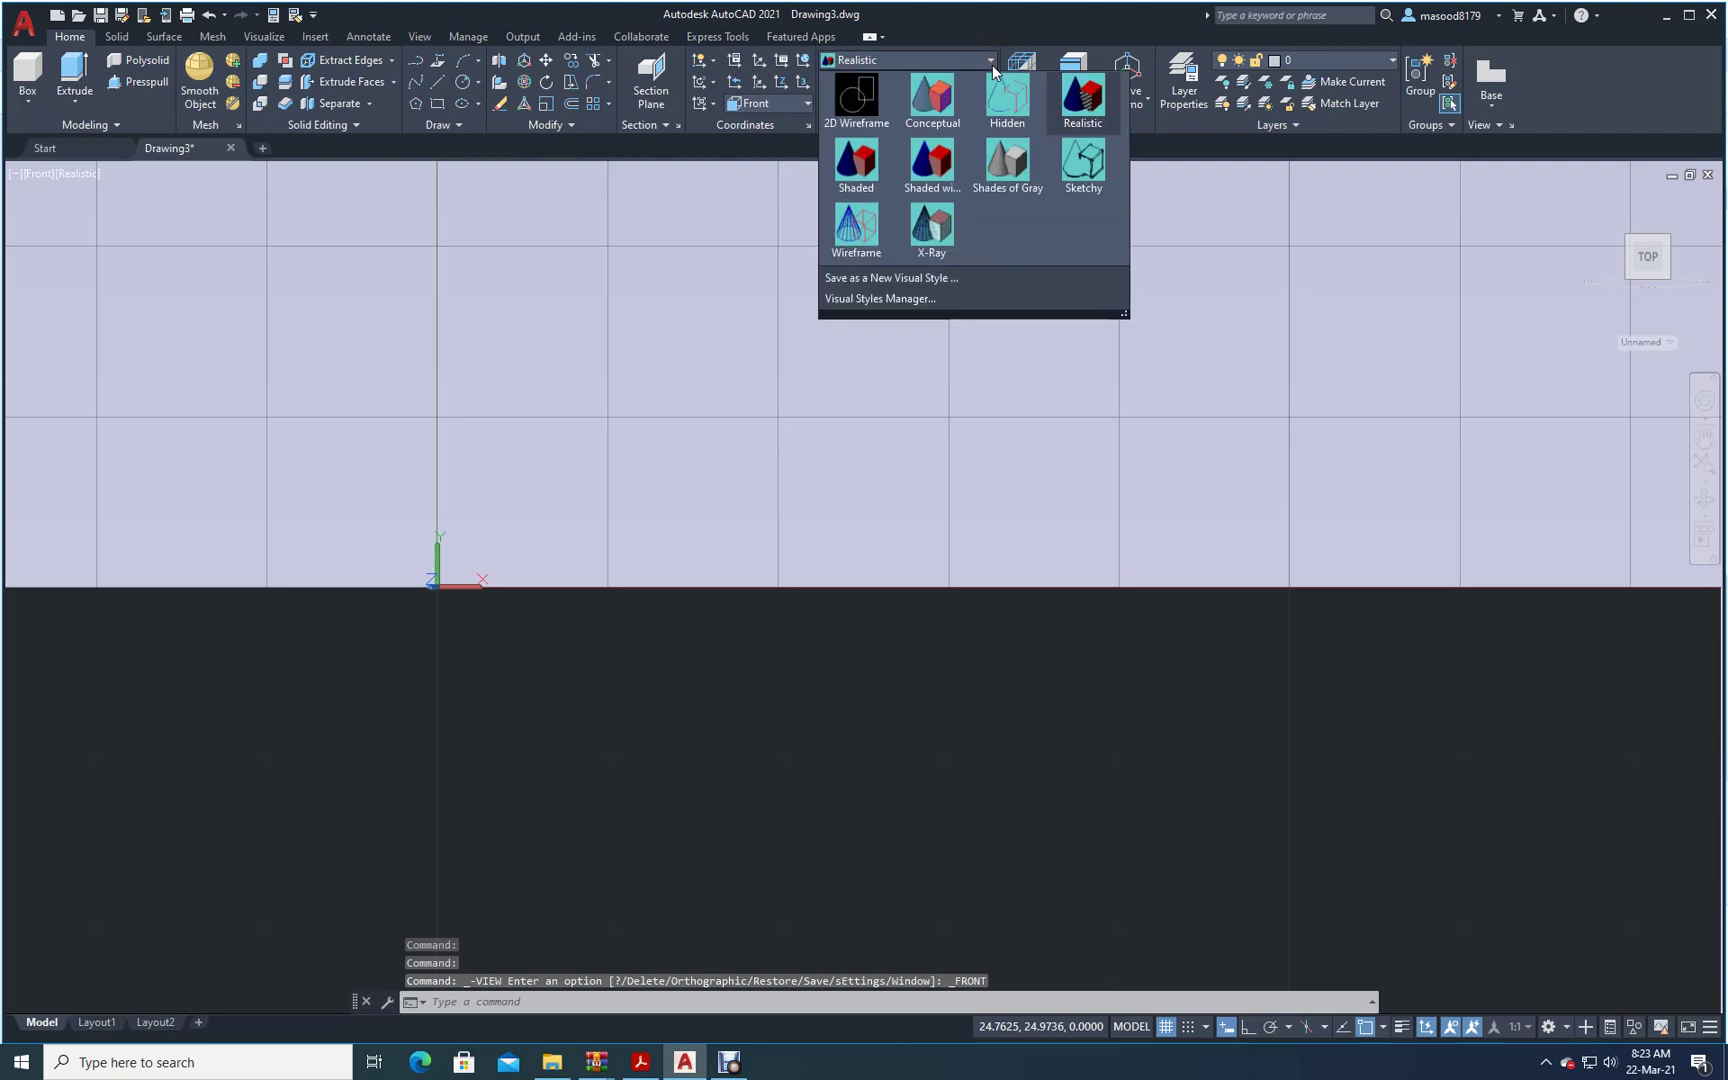
pyautogui.click(855, 97)
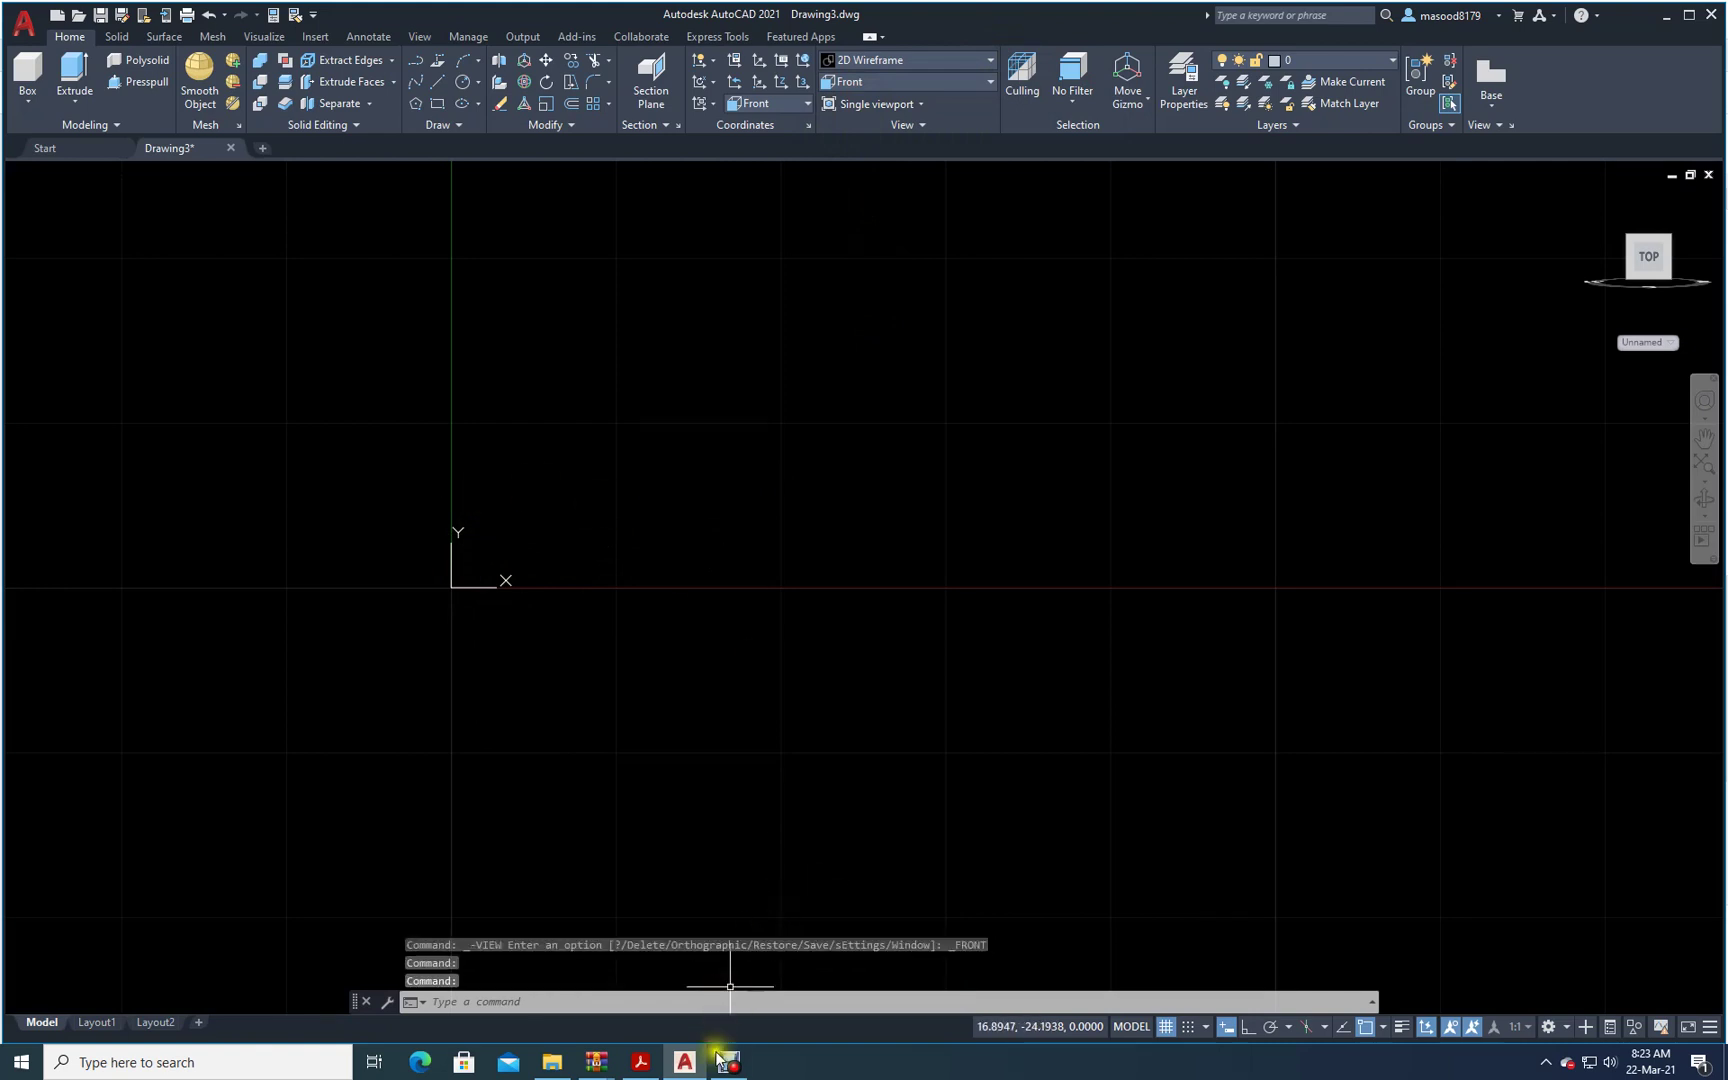
pyautogui.click(639, 1064)
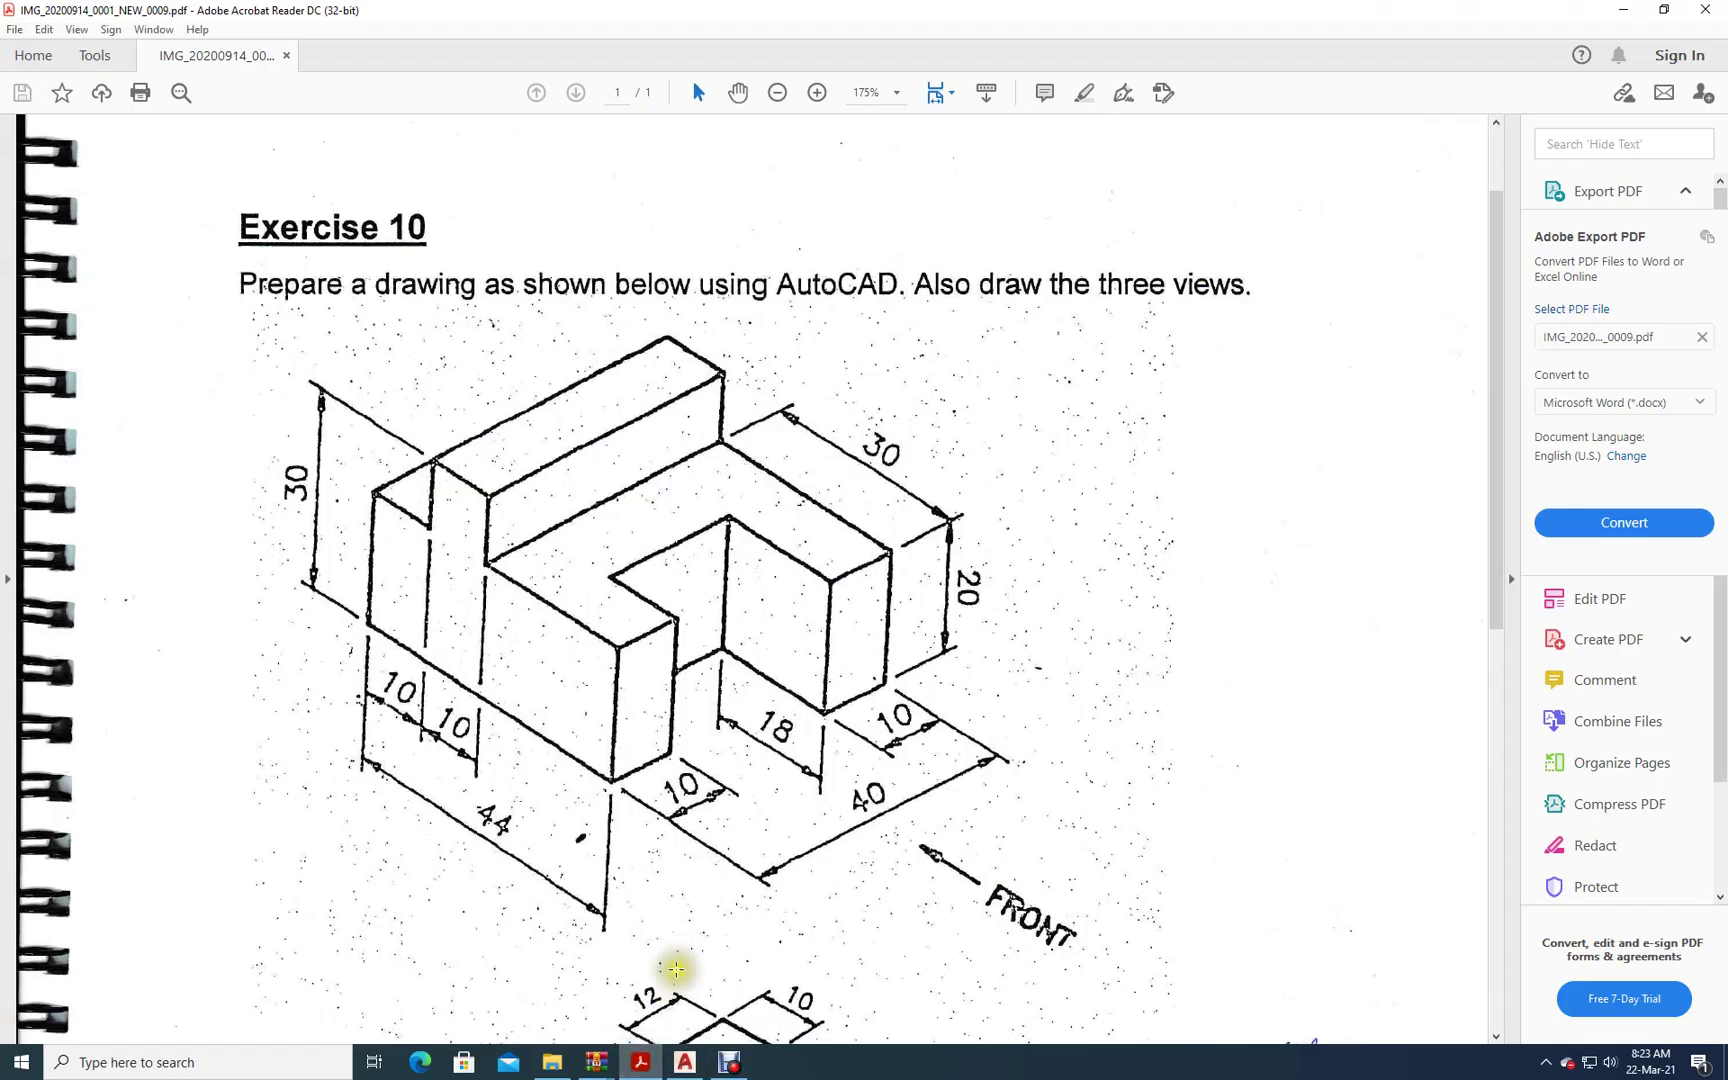
# - Recheck the Exercise 10 dimensions, then return to the empty Drawing3
pyautogui.click(716, 789)
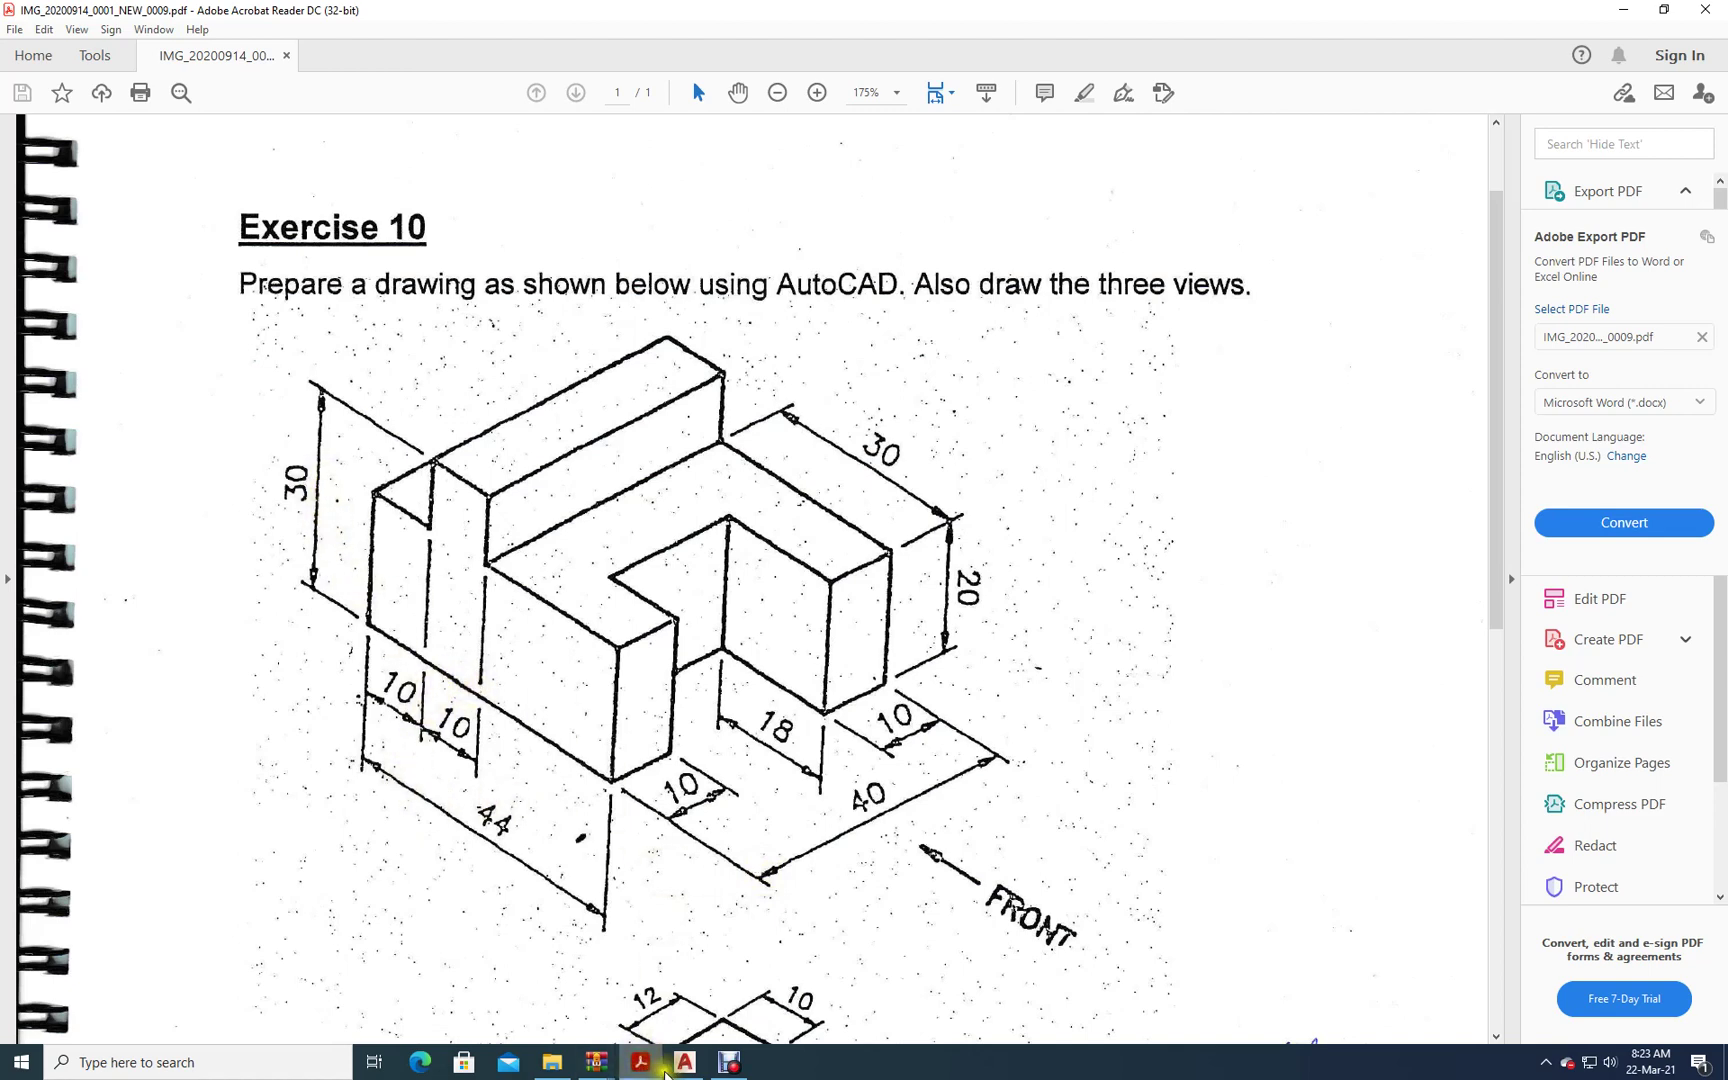
pyautogui.moveTo(643, 1072)
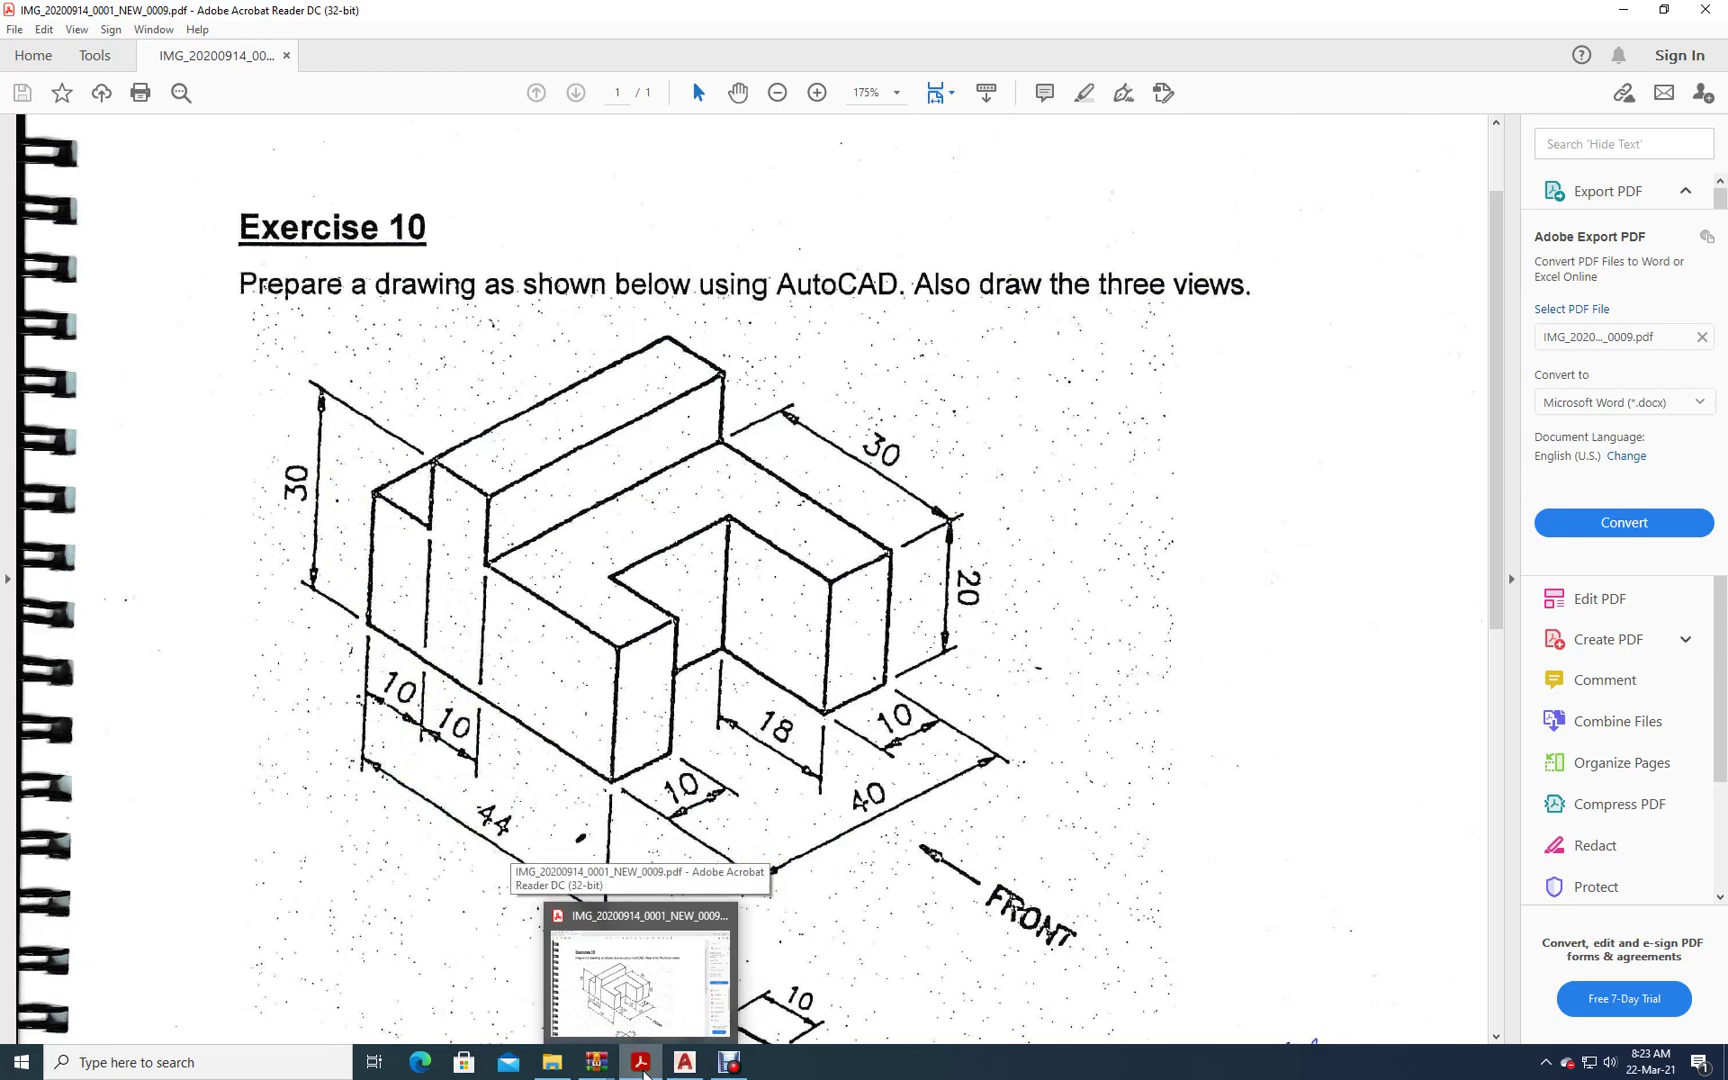
pyautogui.click(685, 1062)
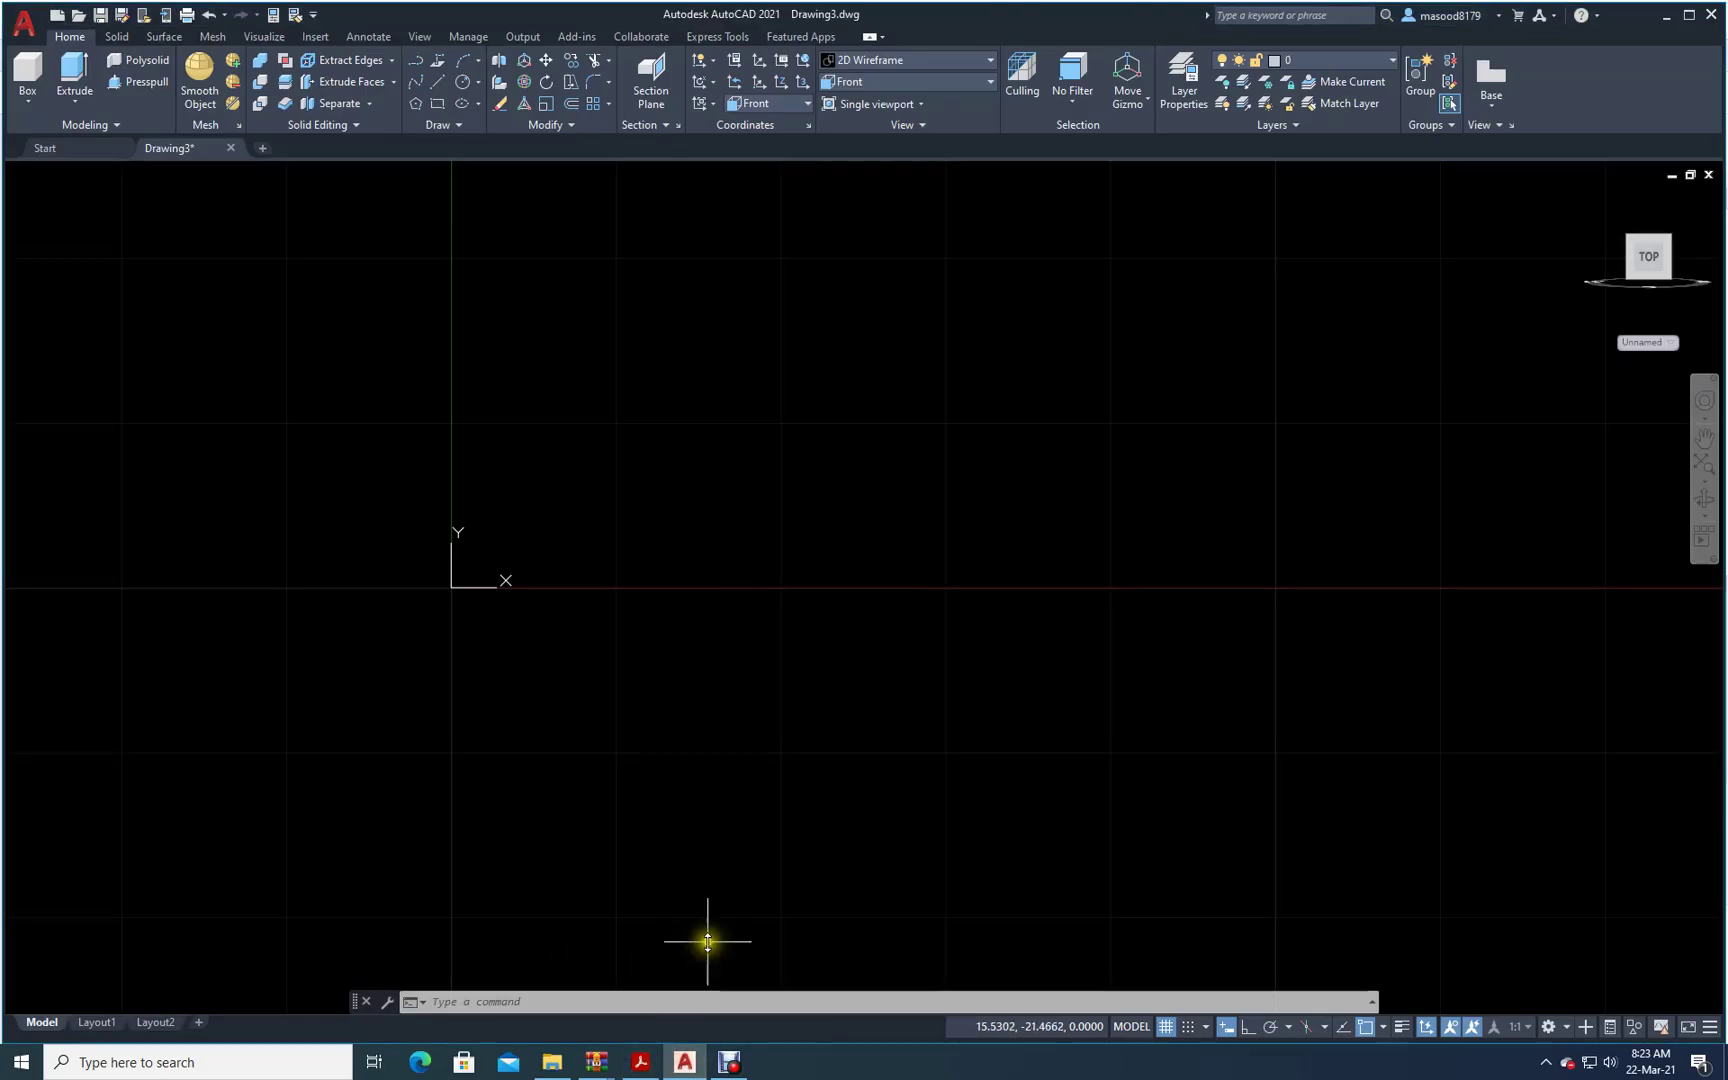
# - With Ortho on, draw the closed 40 by 30 rectangular front outline using LINE
pyautogui.click(1245, 1028)
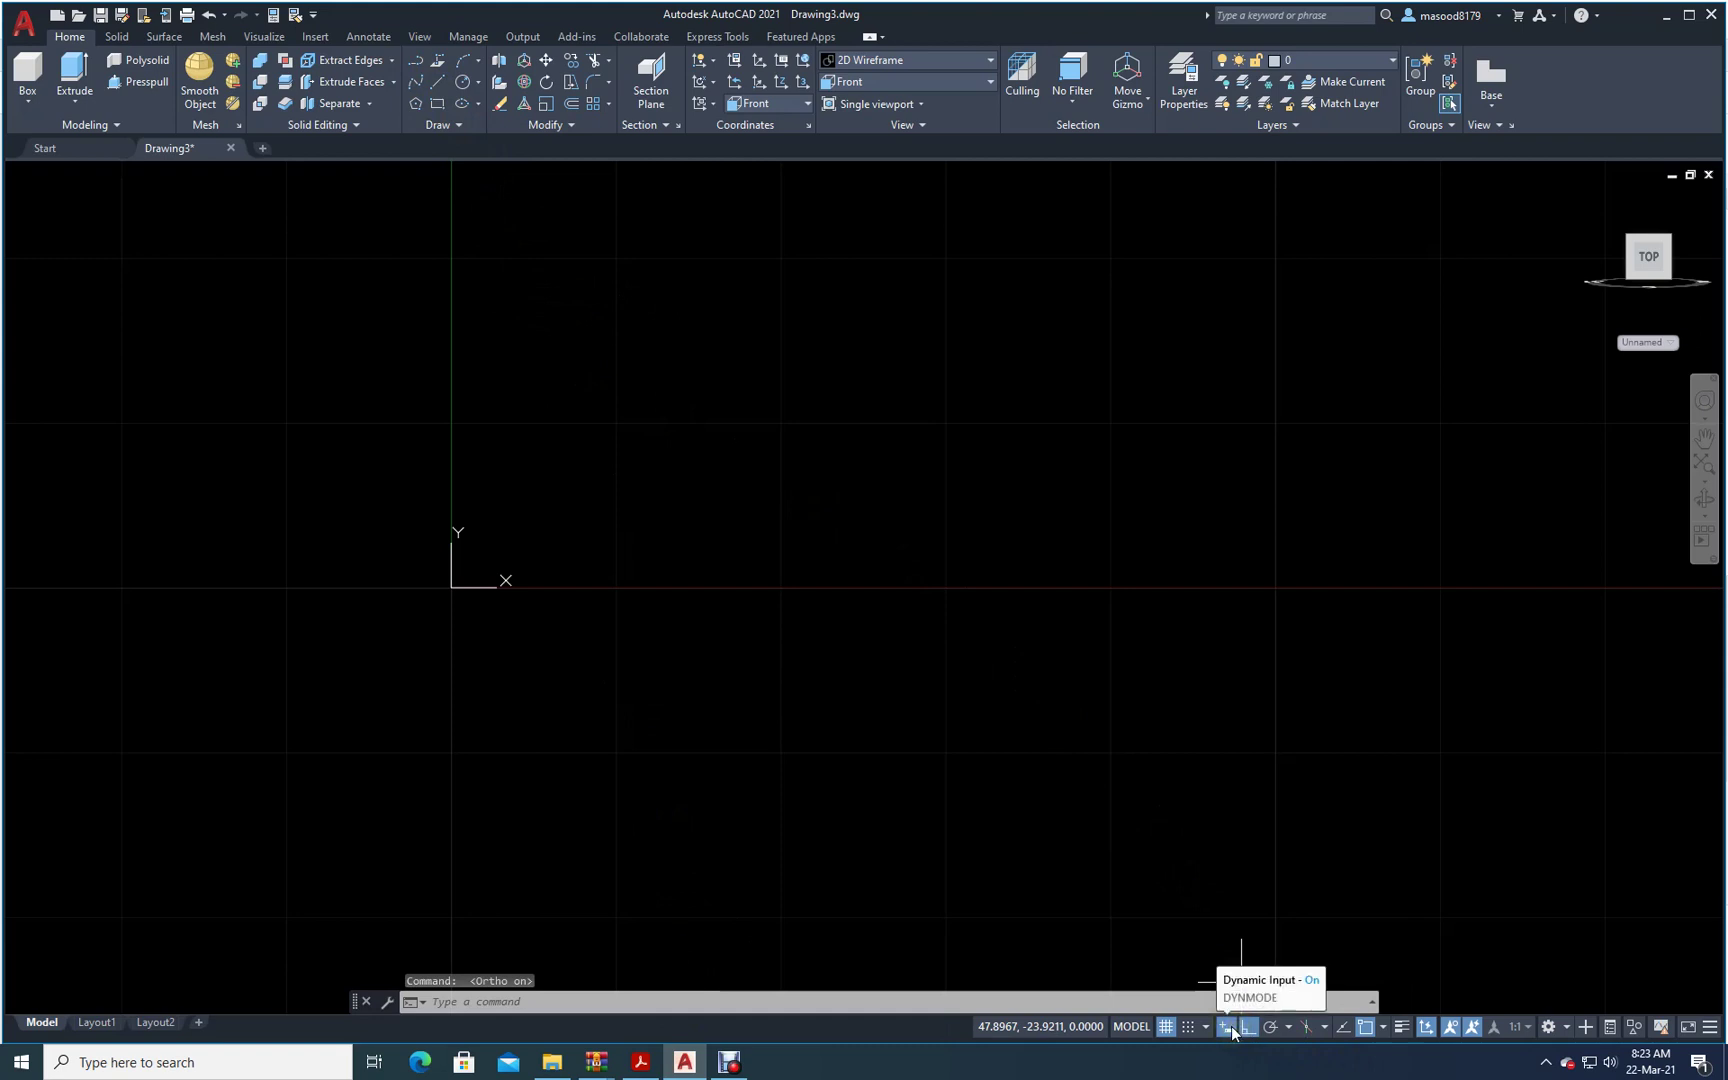
pyautogui.click(437, 80)
pyautogui.click(778, 346)
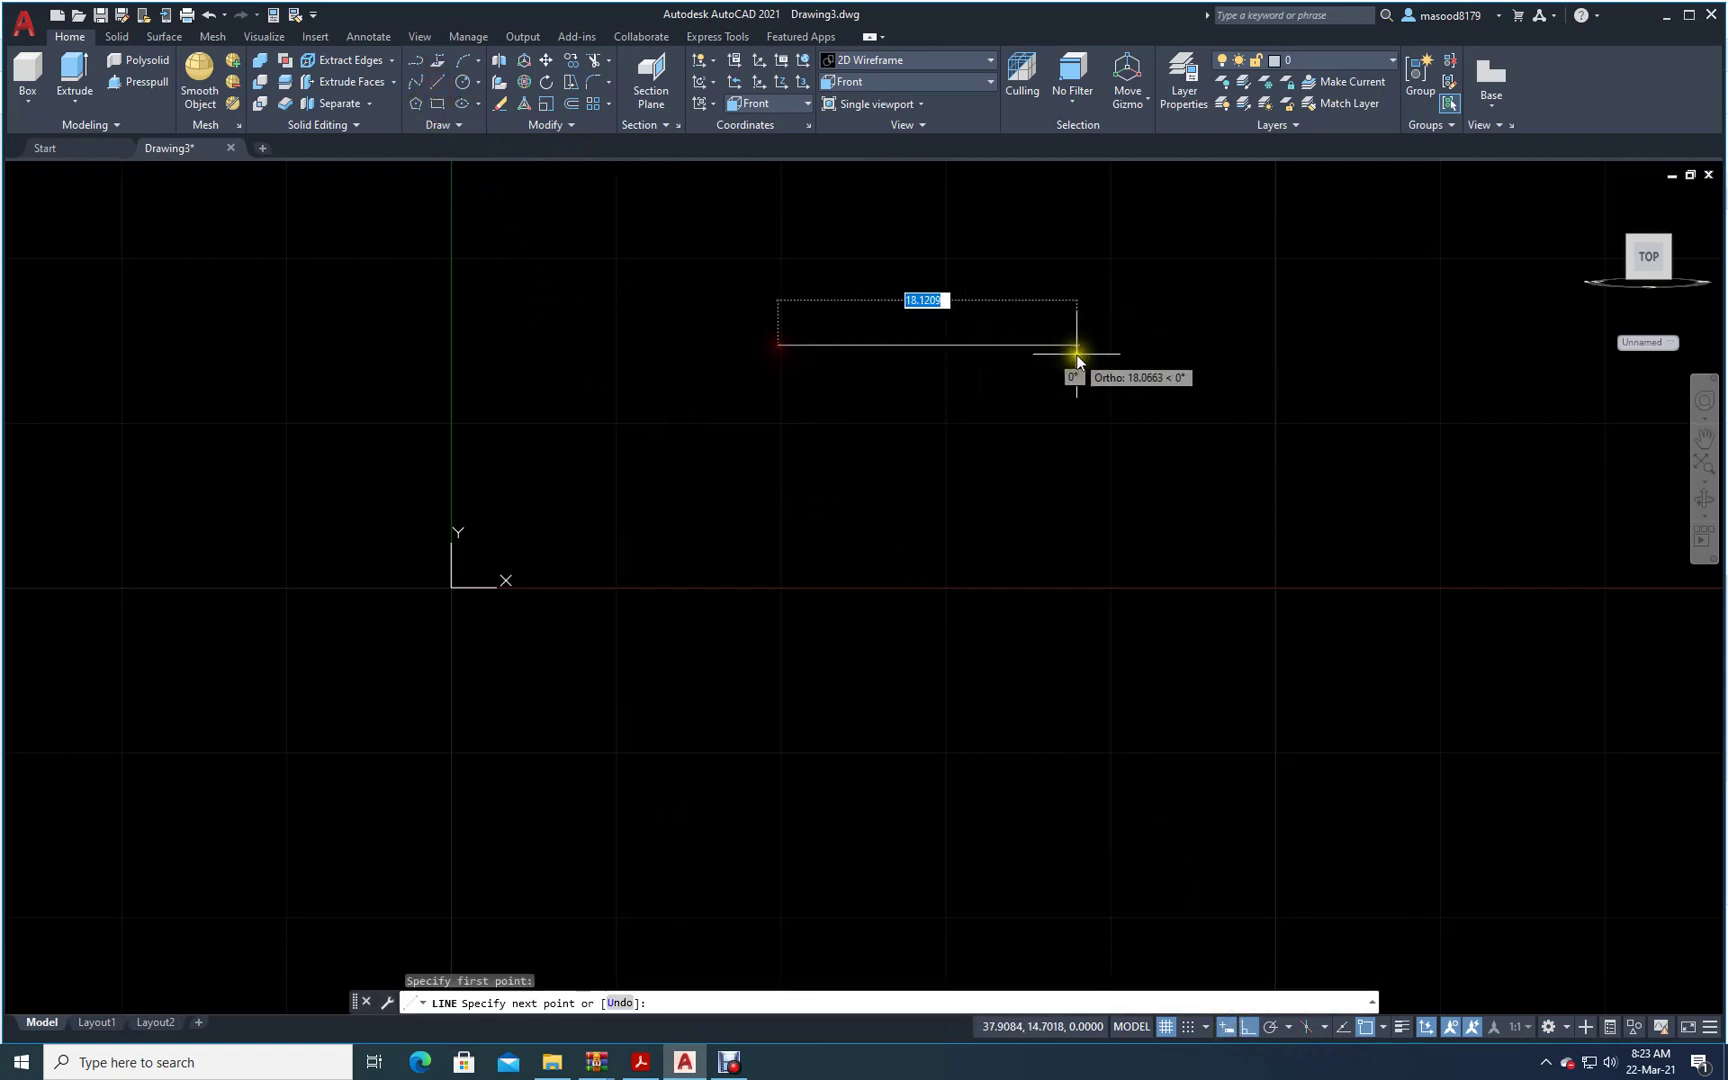
pyautogui.write('40')
pyautogui.press('Return')
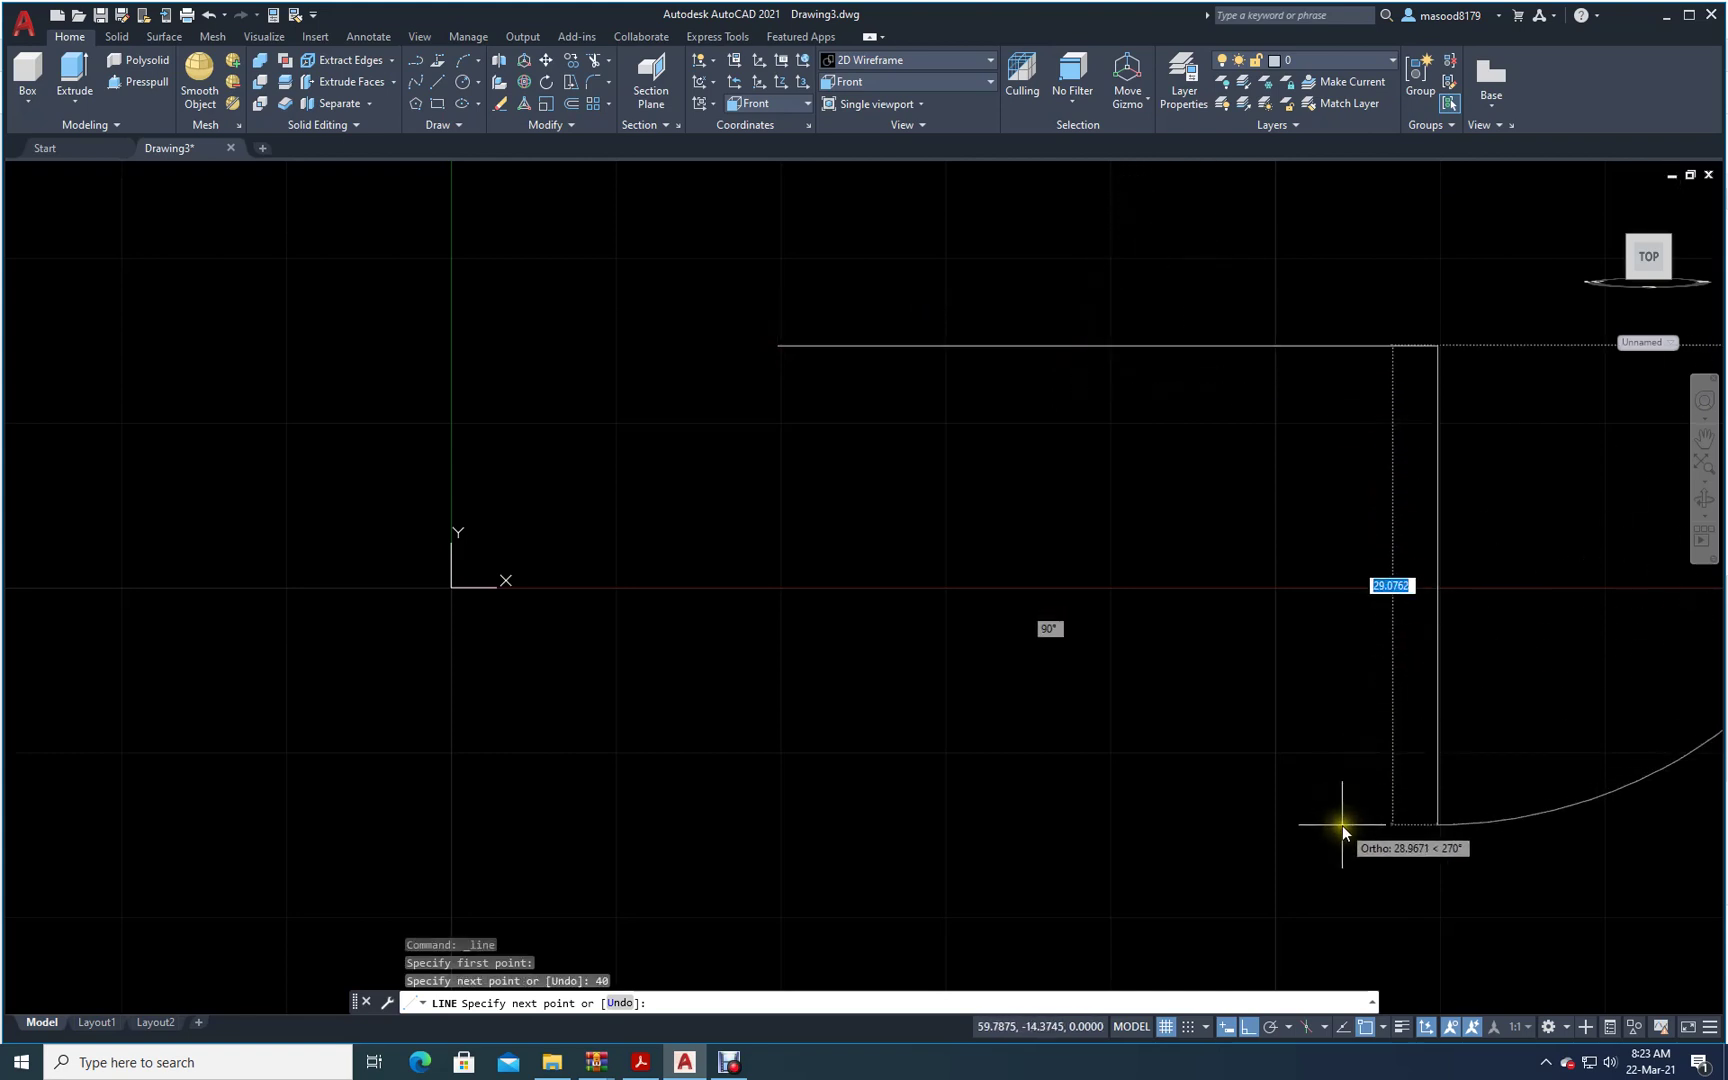
pyautogui.write('30')
pyautogui.press('Return')
pyautogui.write('40')
pyautogui.press('Return')
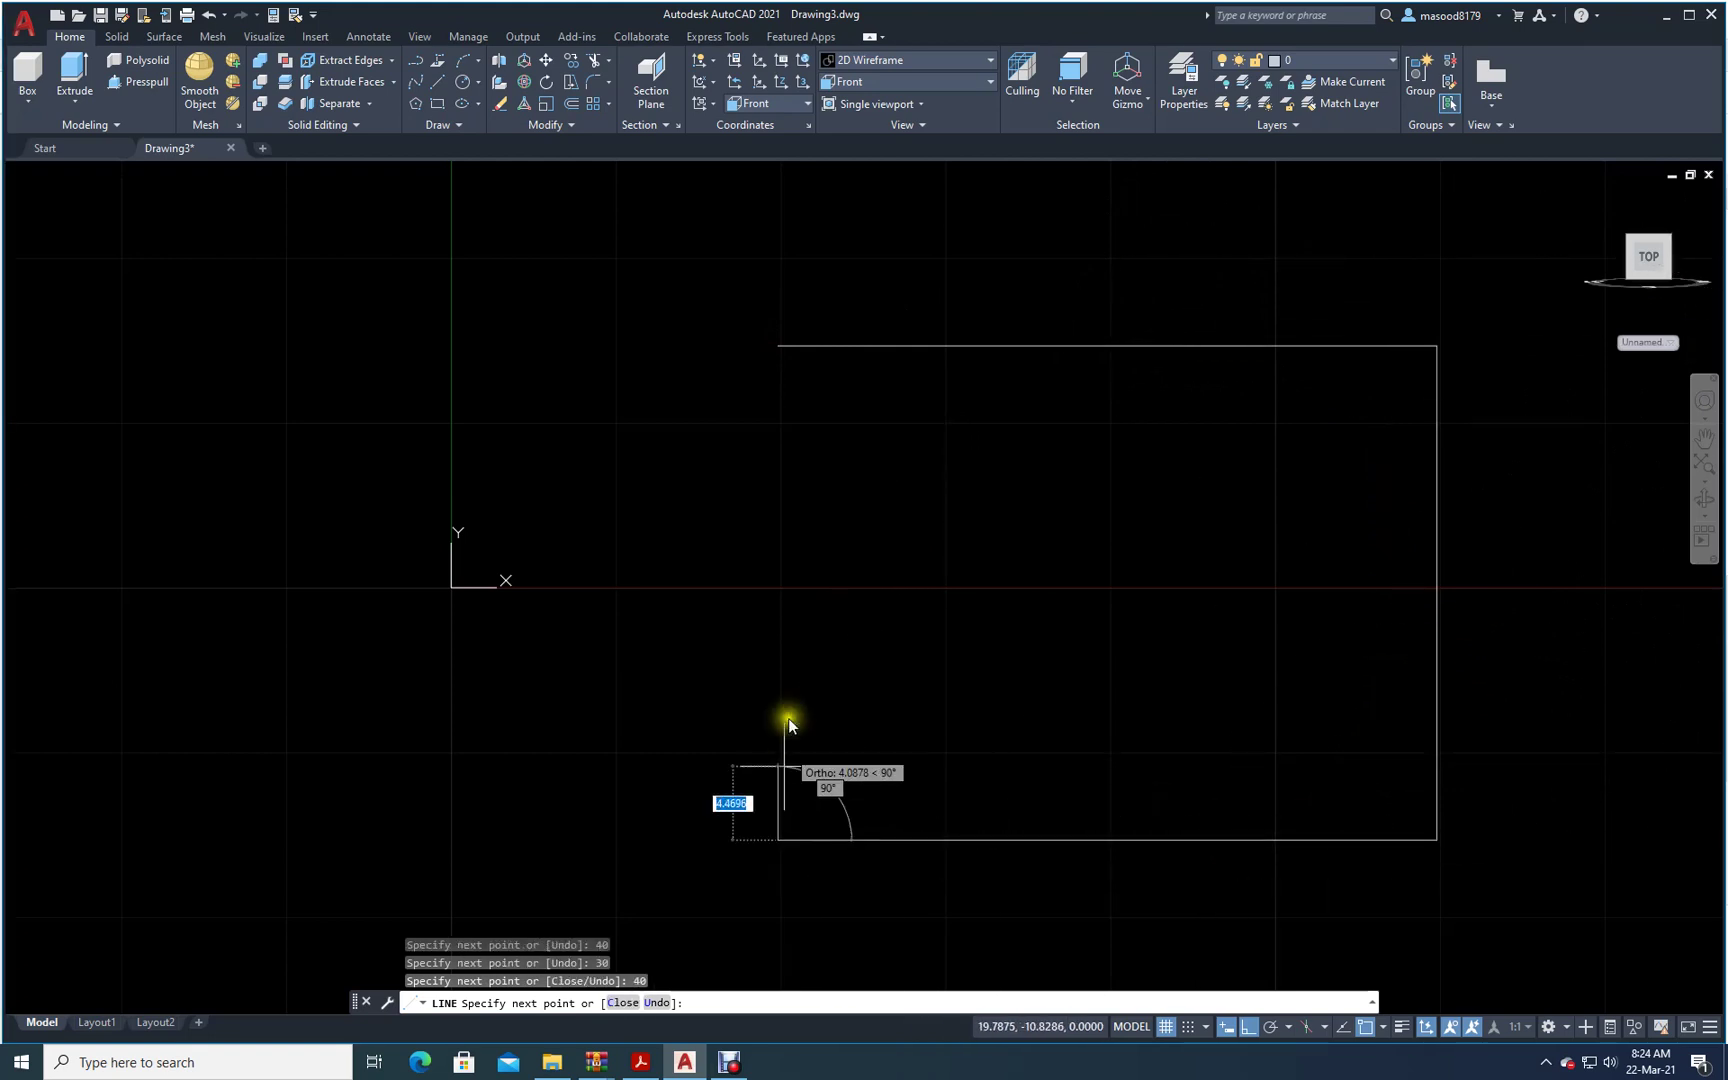
pyautogui.write('c')
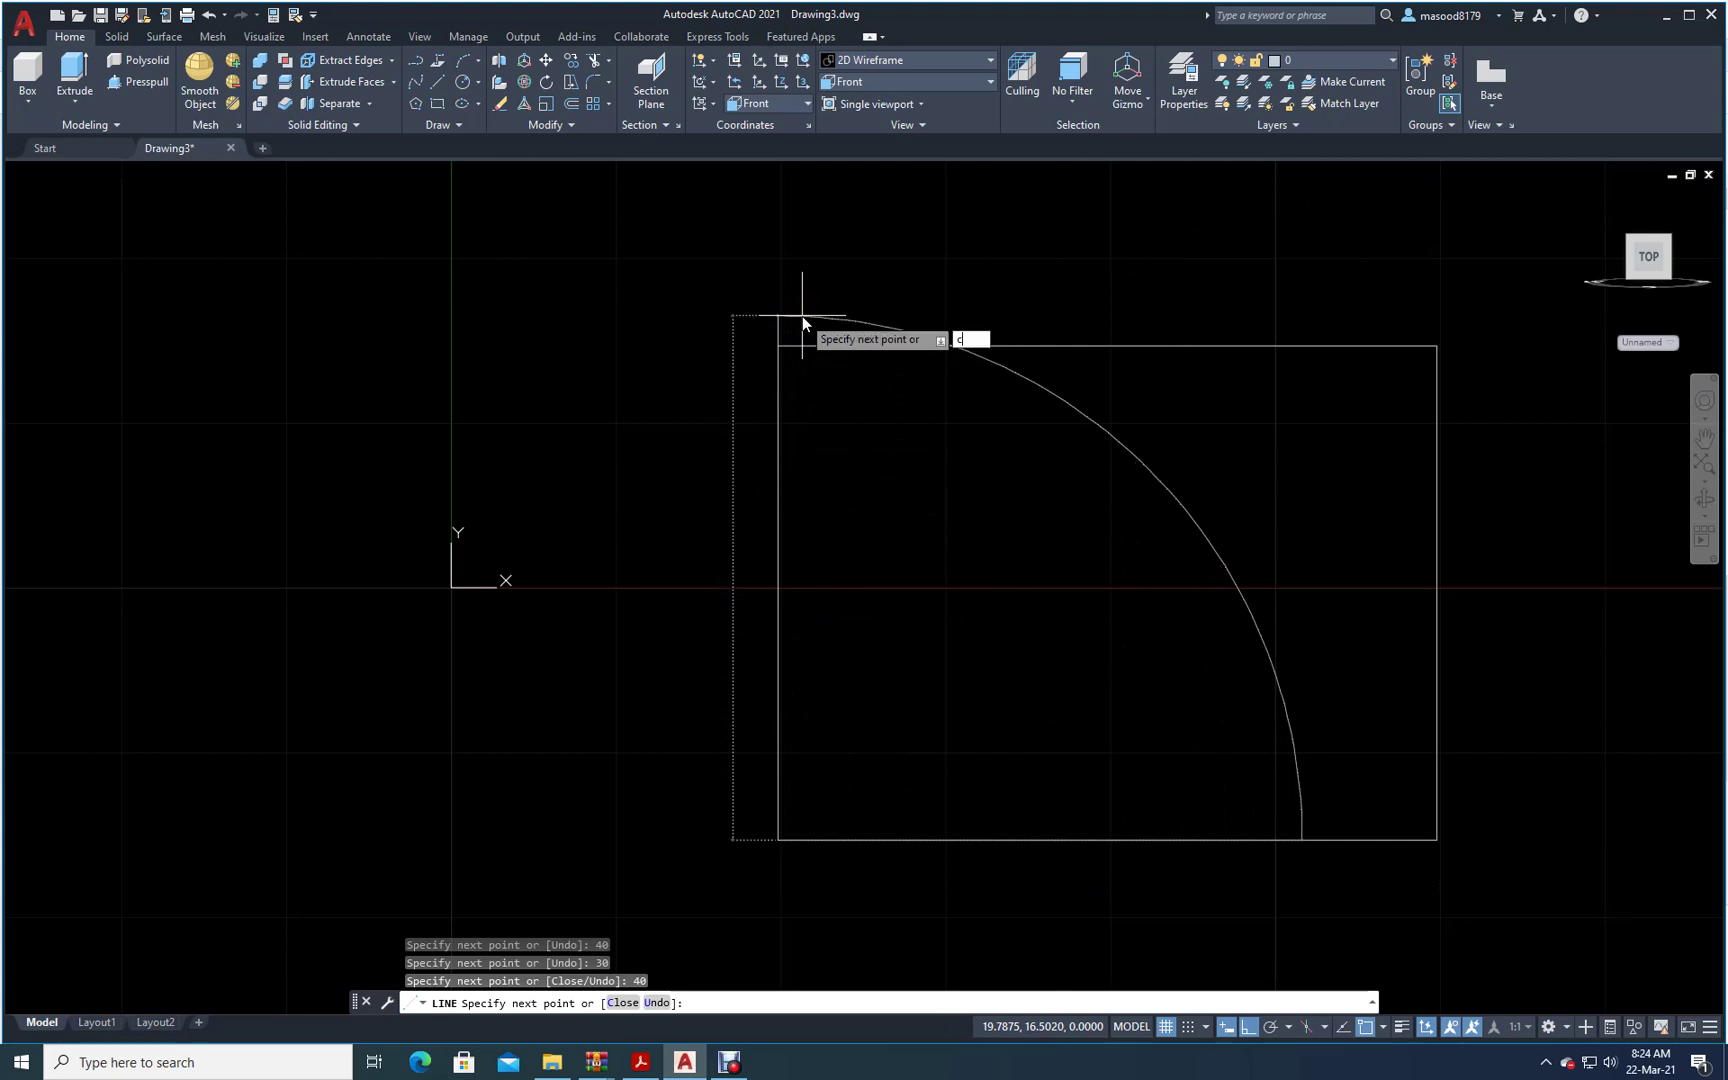
pyautogui.press('Return')
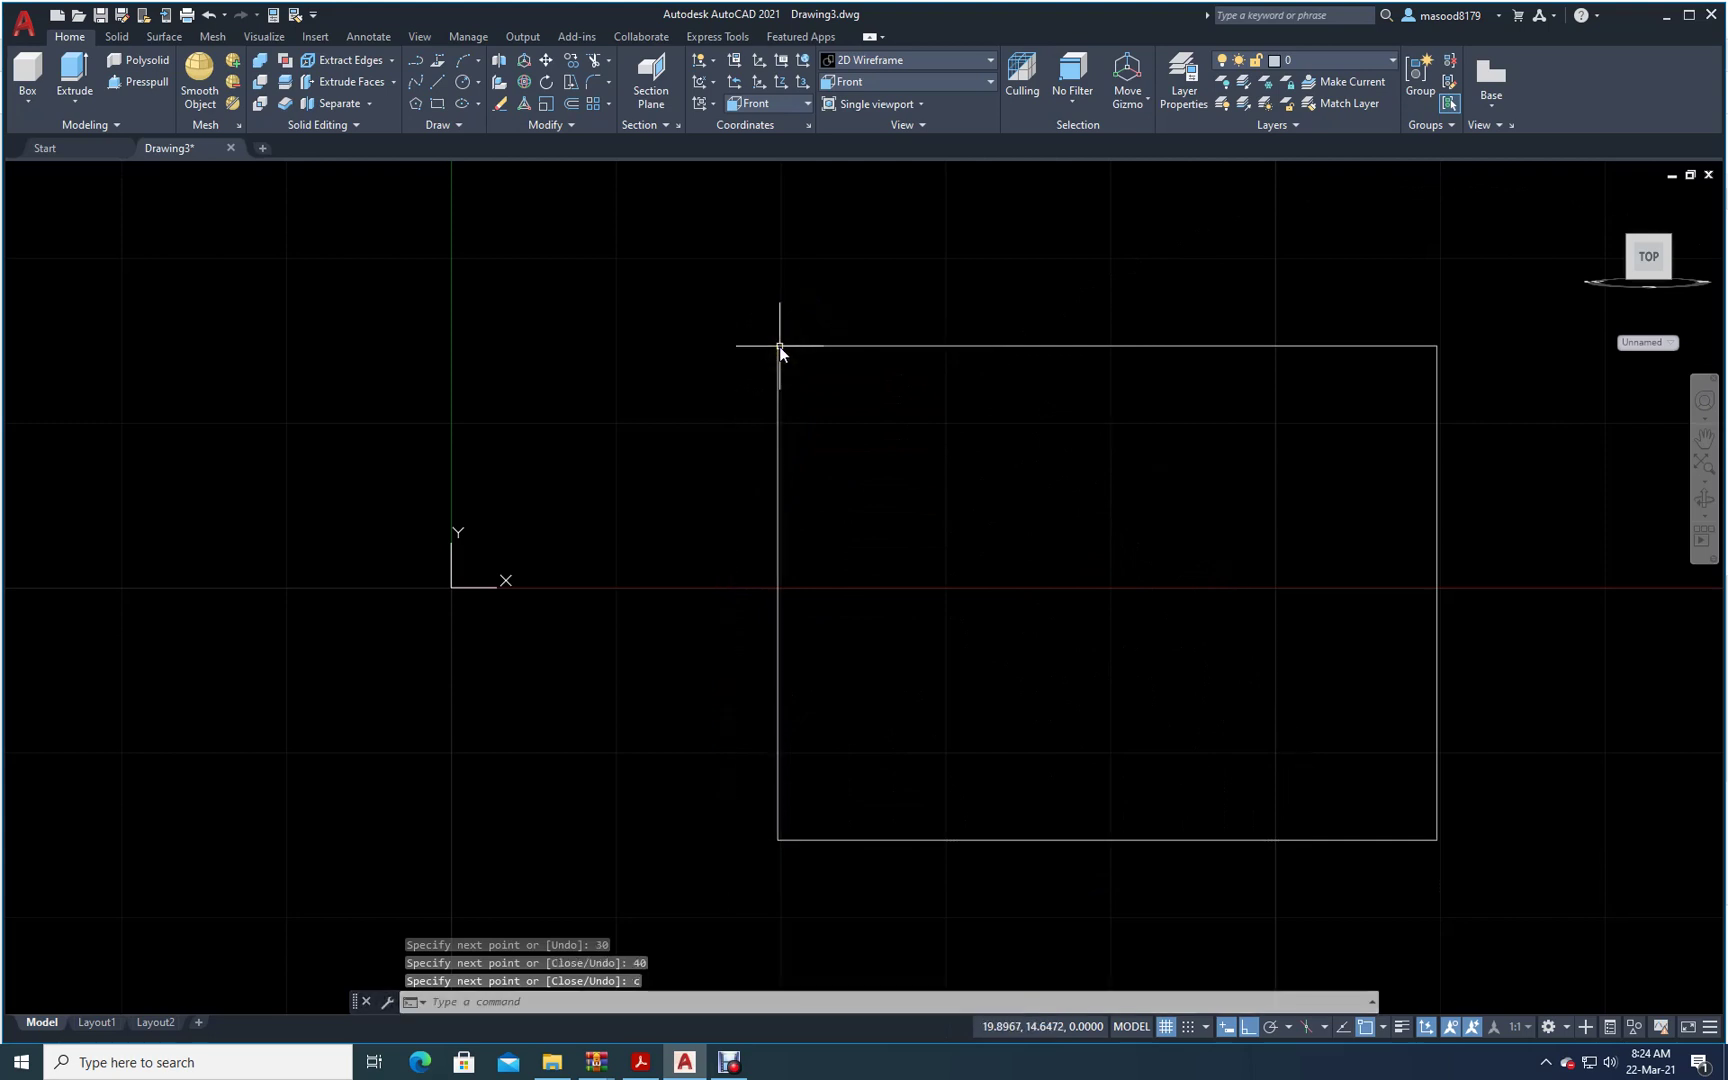
# - Offset the top, left and right edges of the rectangle 10 units inward
pyautogui.click(571, 104)
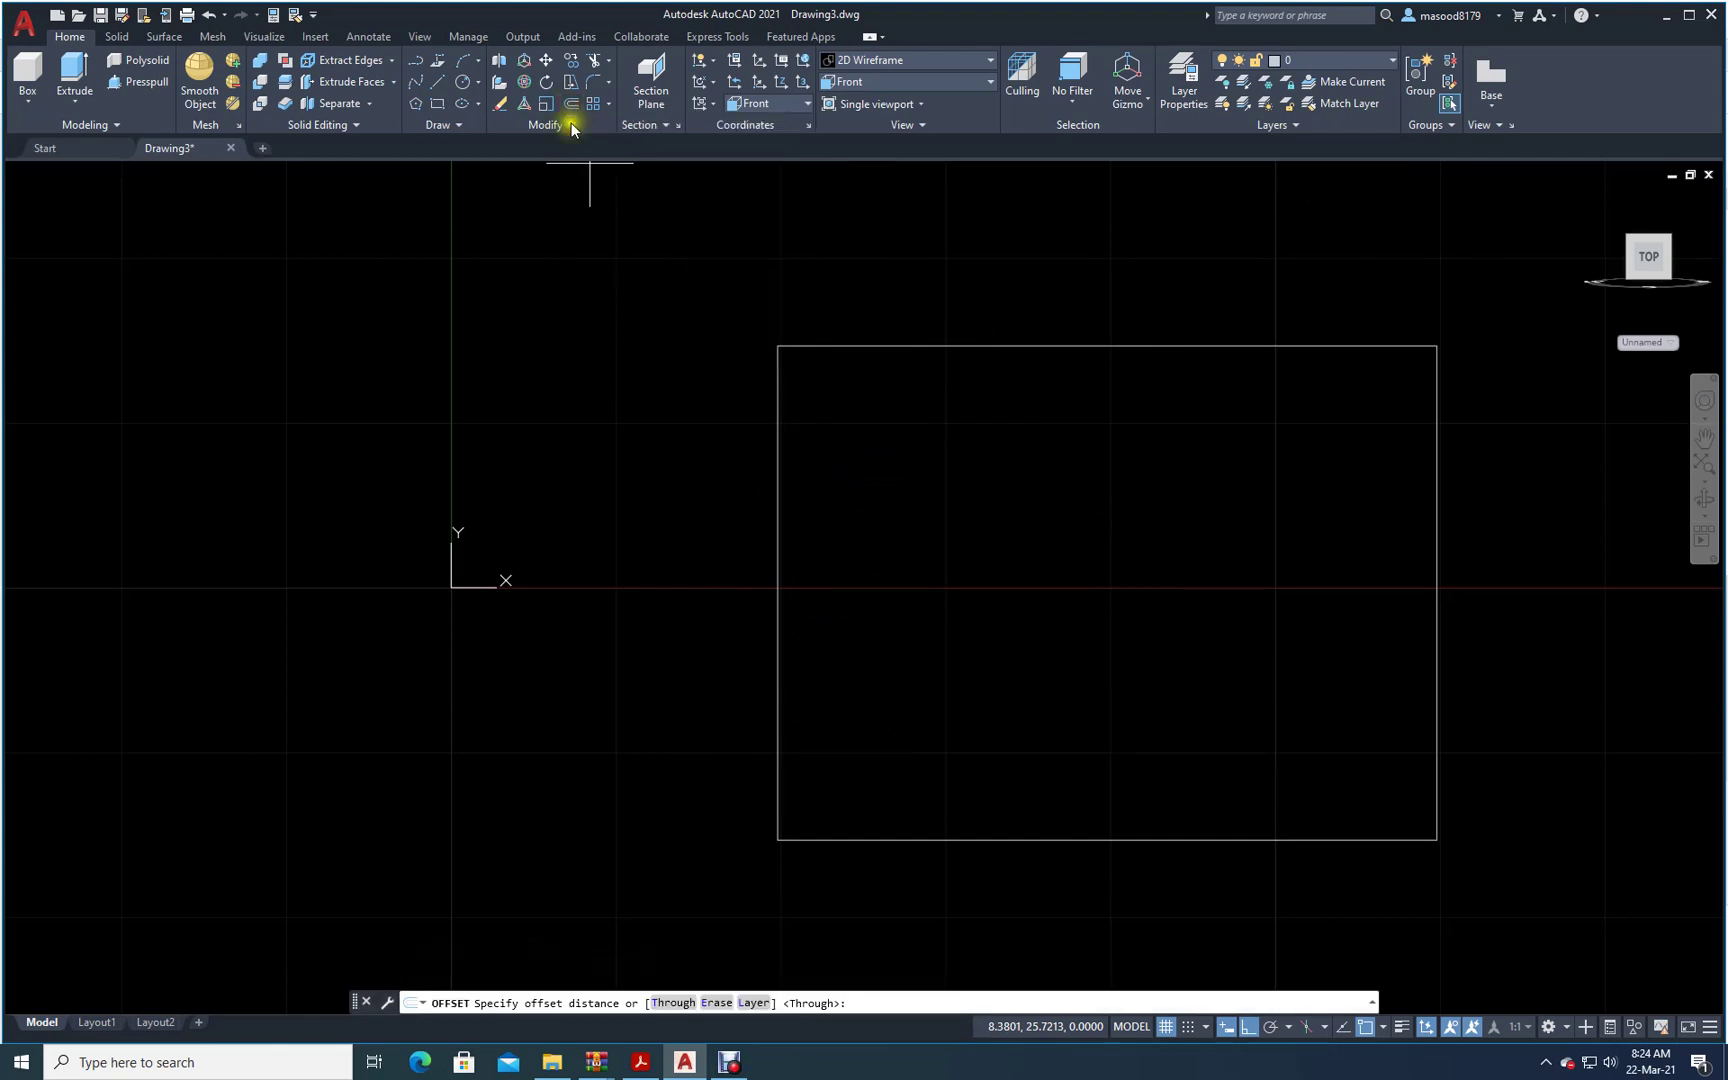
pyautogui.click(684, 1004)
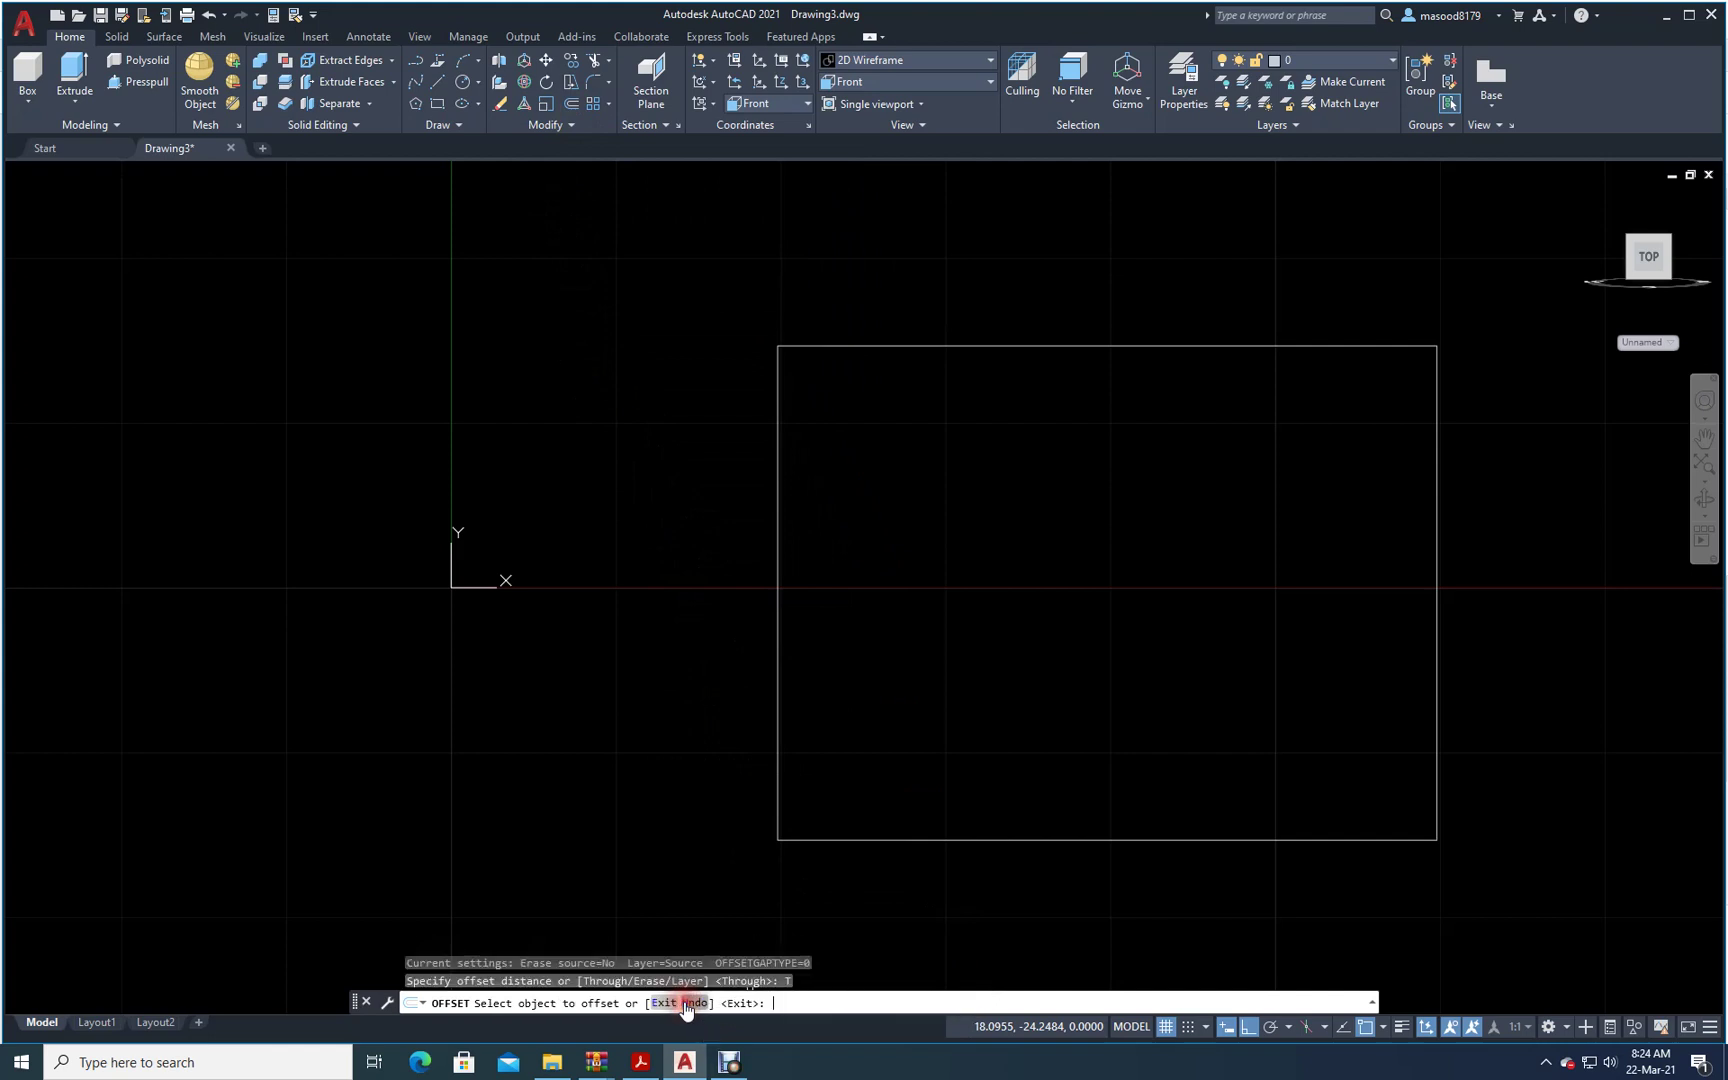
pyautogui.click(860, 347)
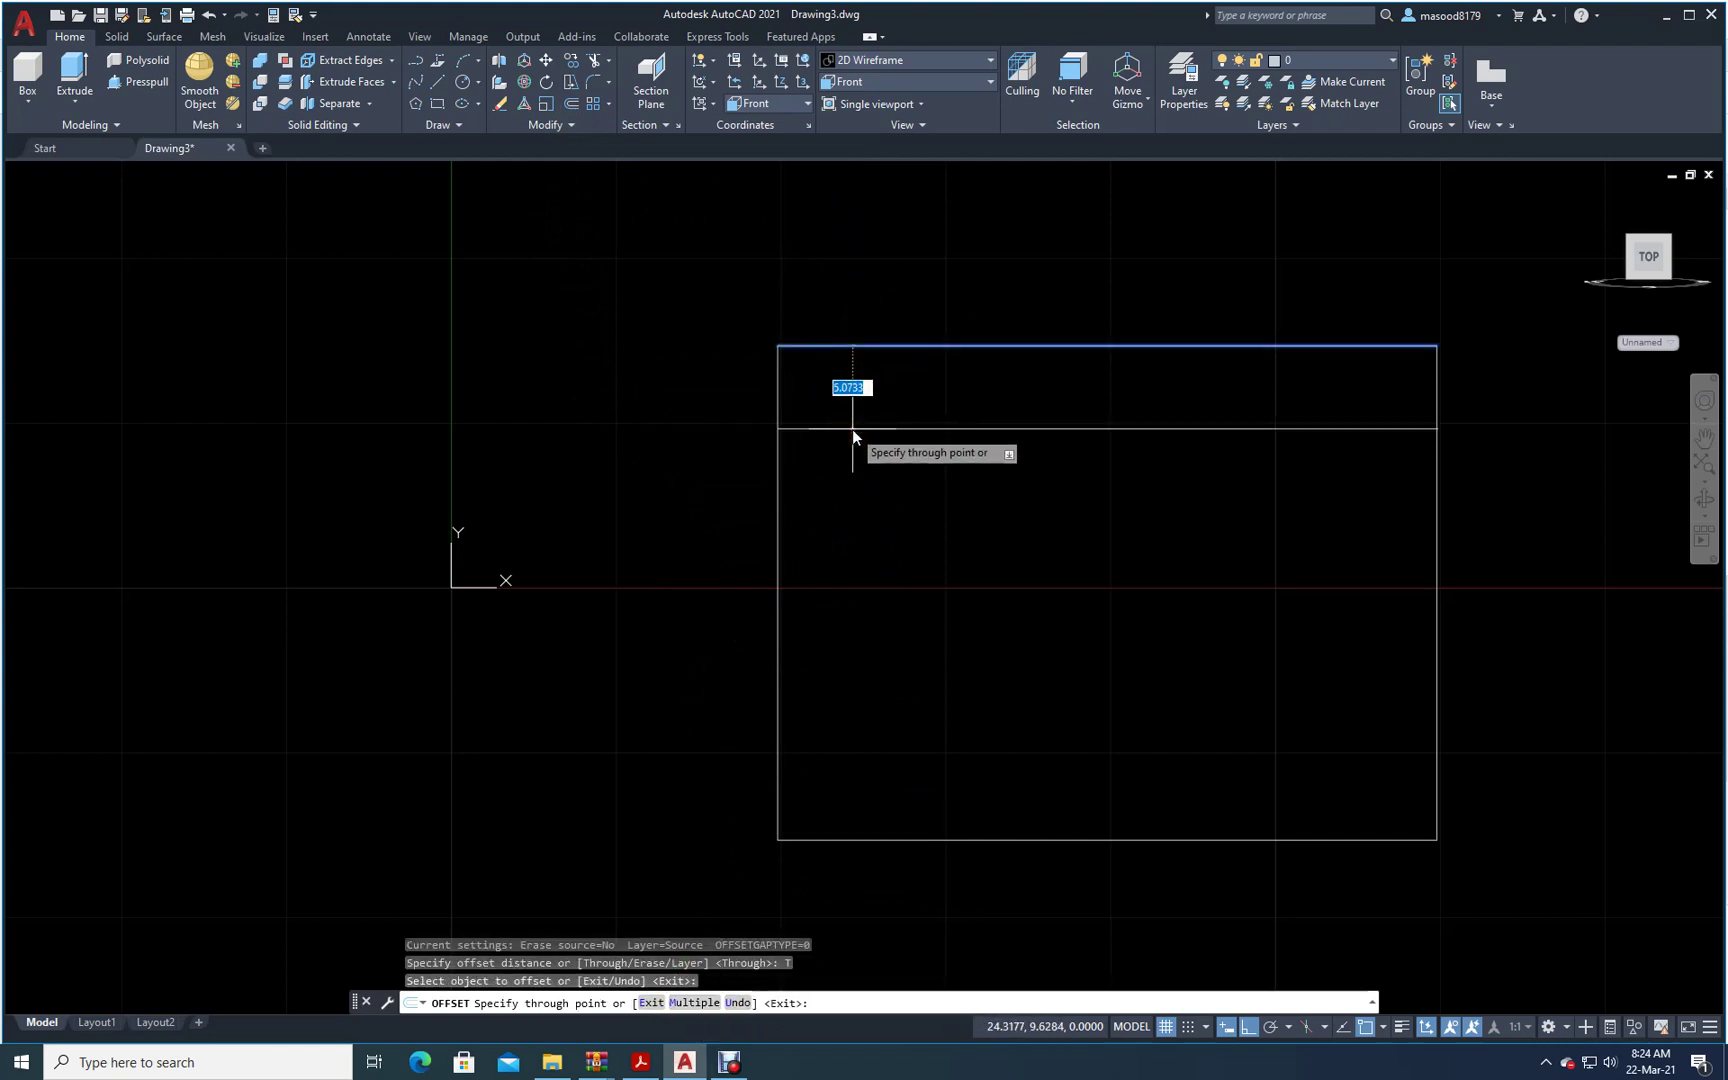
pyautogui.press('Return')
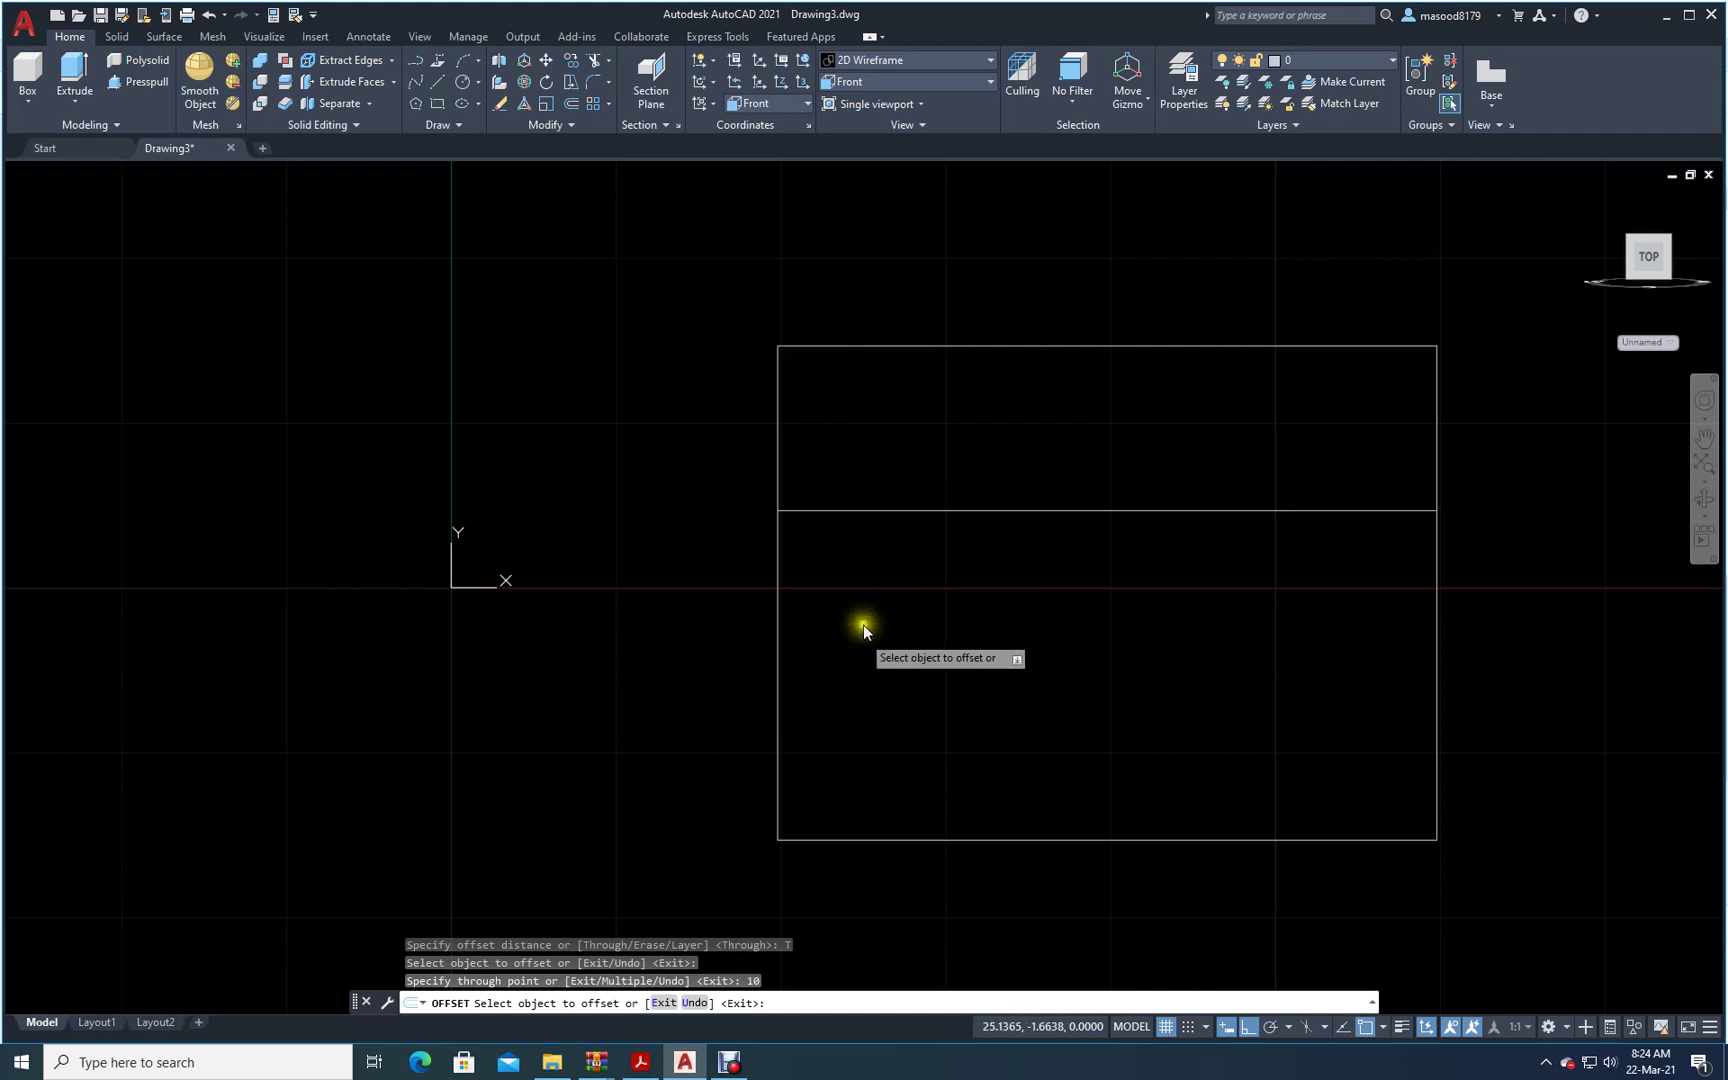
pyautogui.click(778, 705)
pyautogui.write('10')
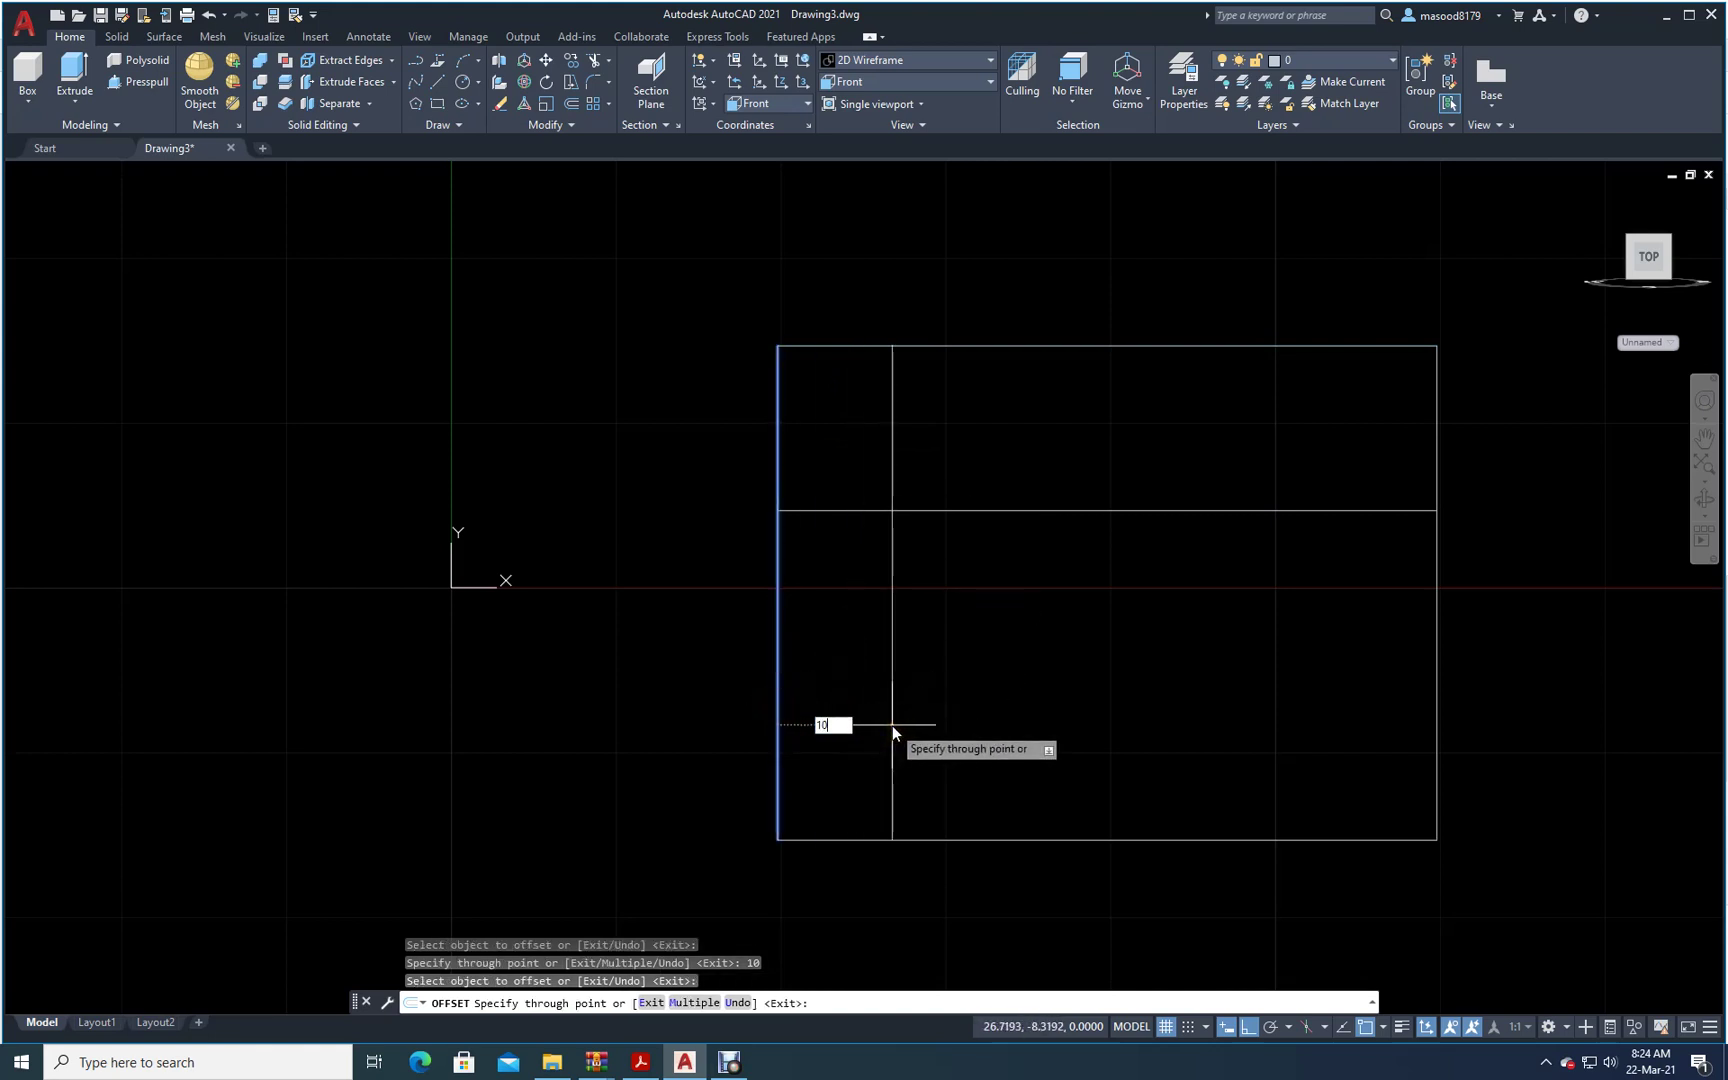
pyautogui.press('Return')
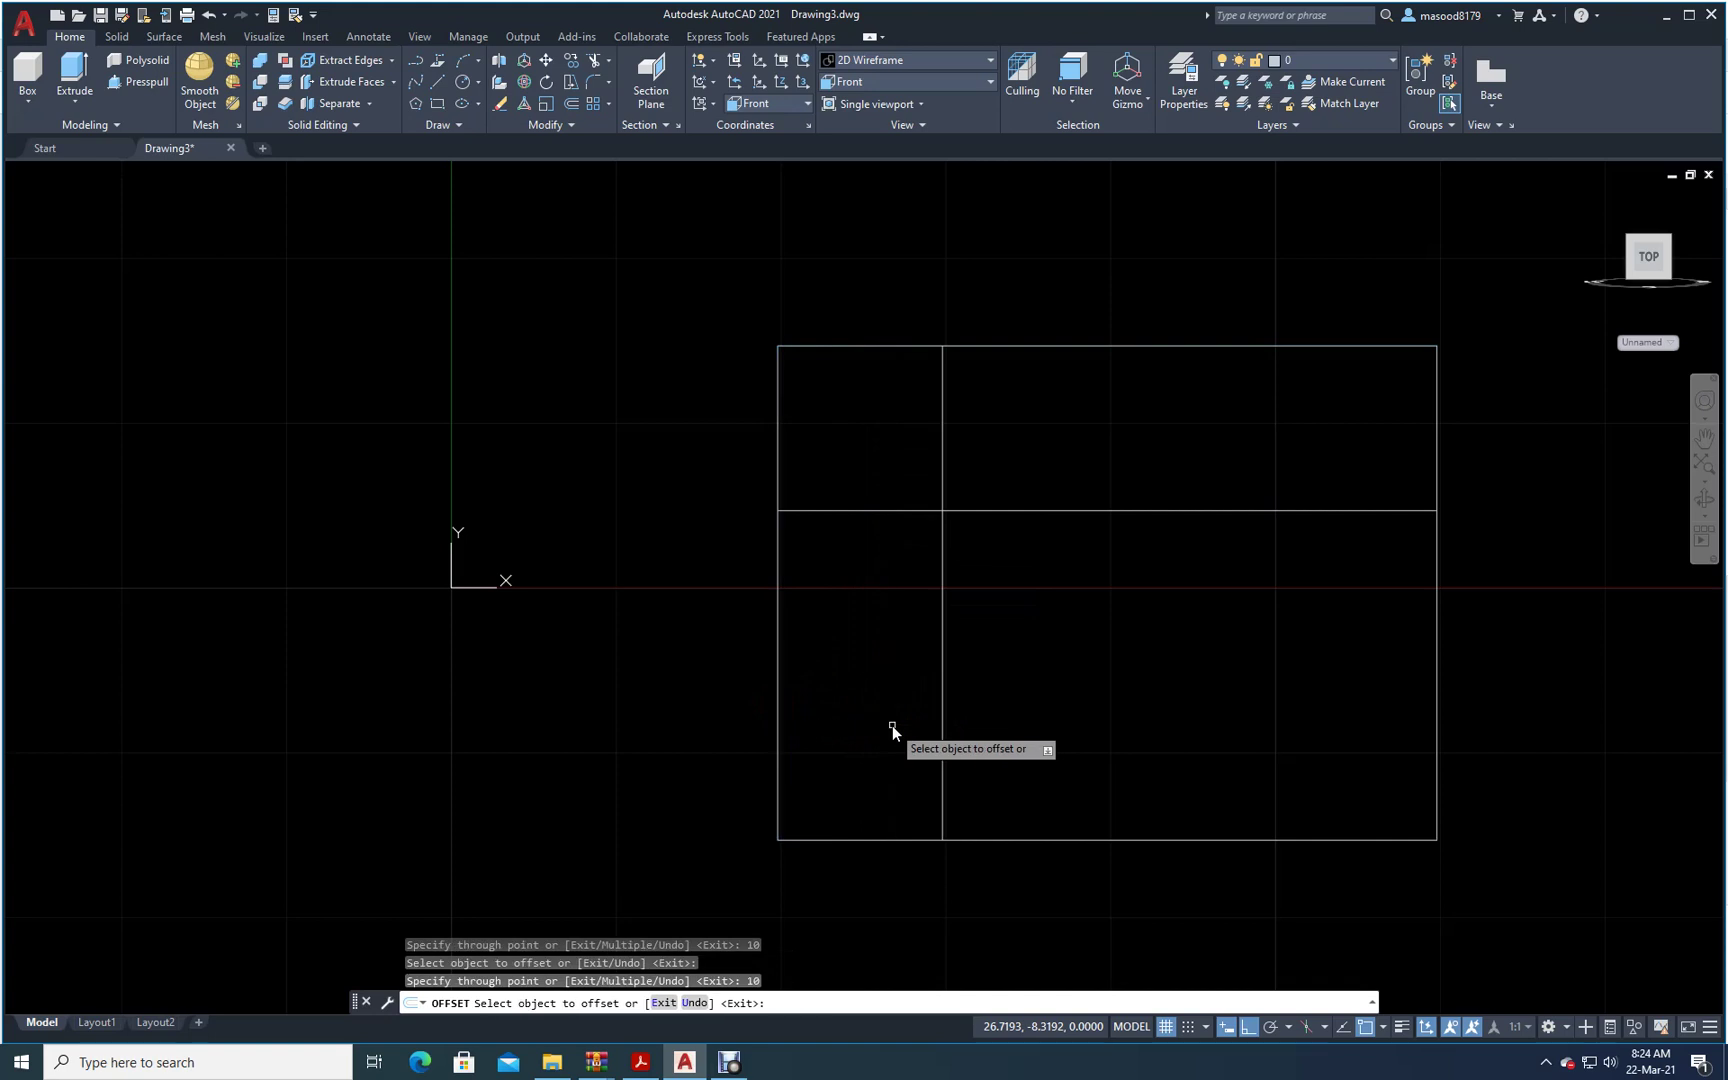
pyautogui.click(1437, 742)
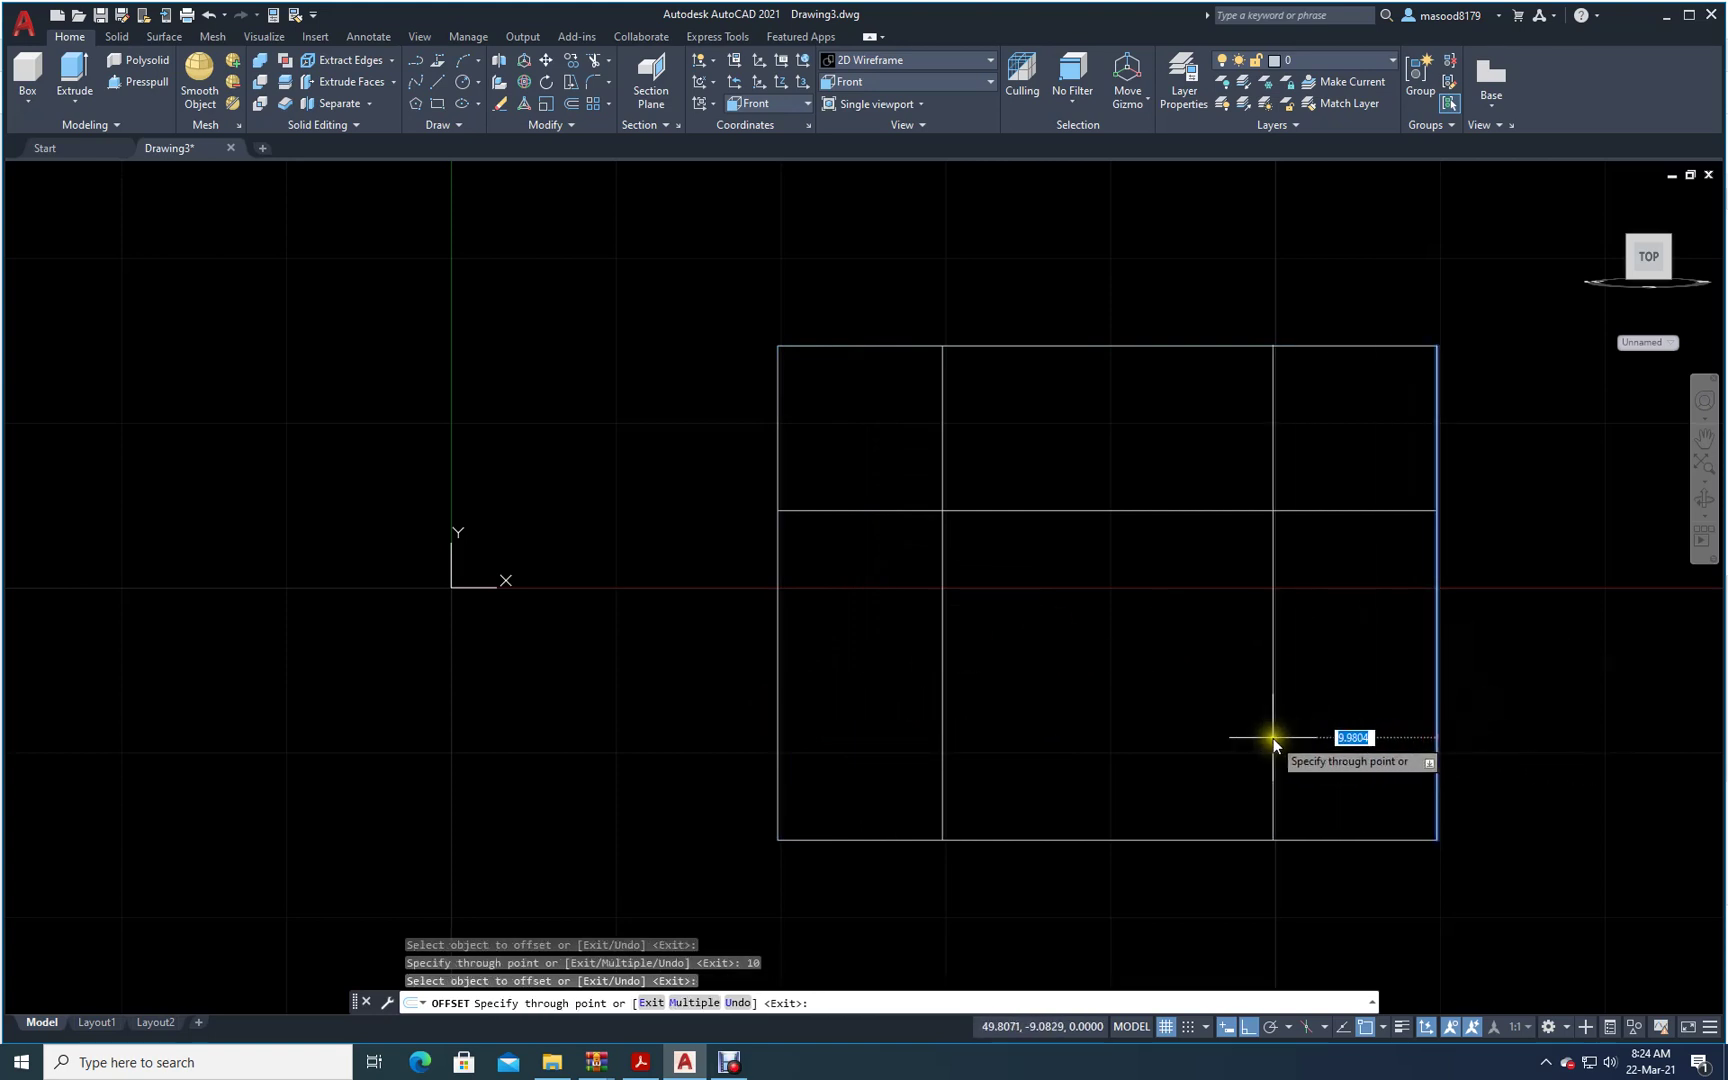
pyautogui.write('10')
pyautogui.press('Return')
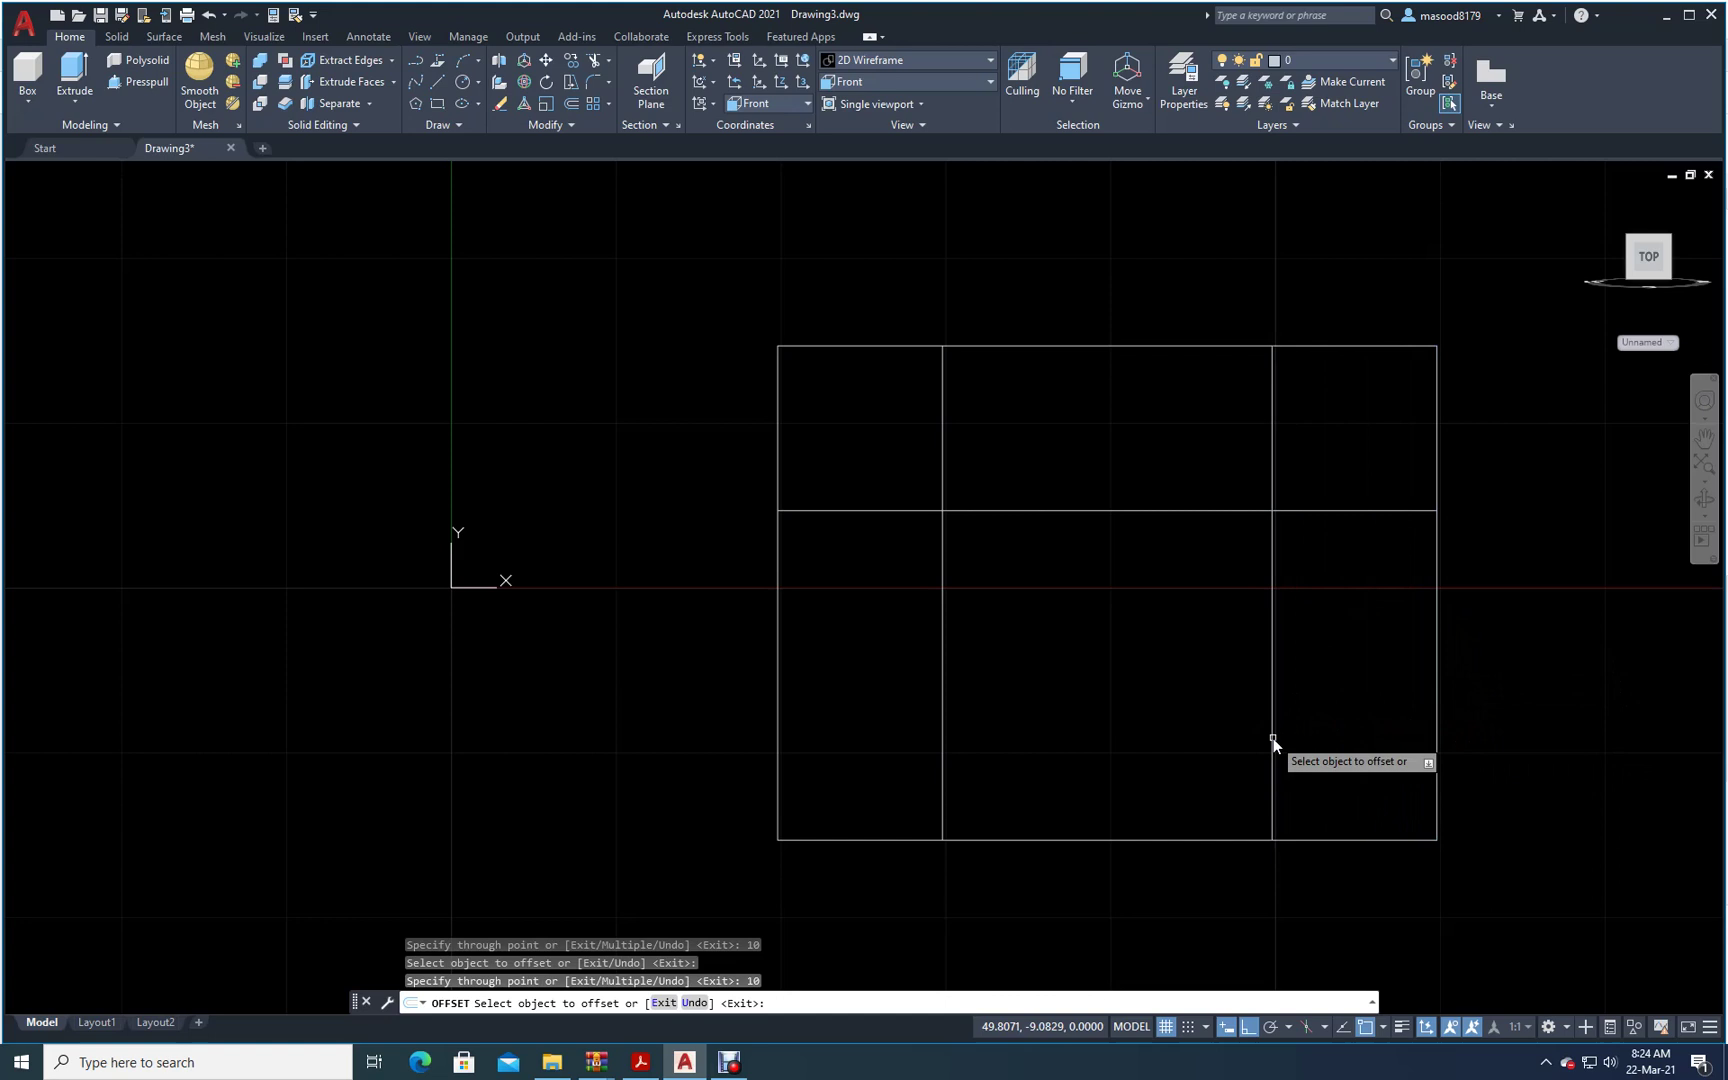
pyautogui.press('Escape')
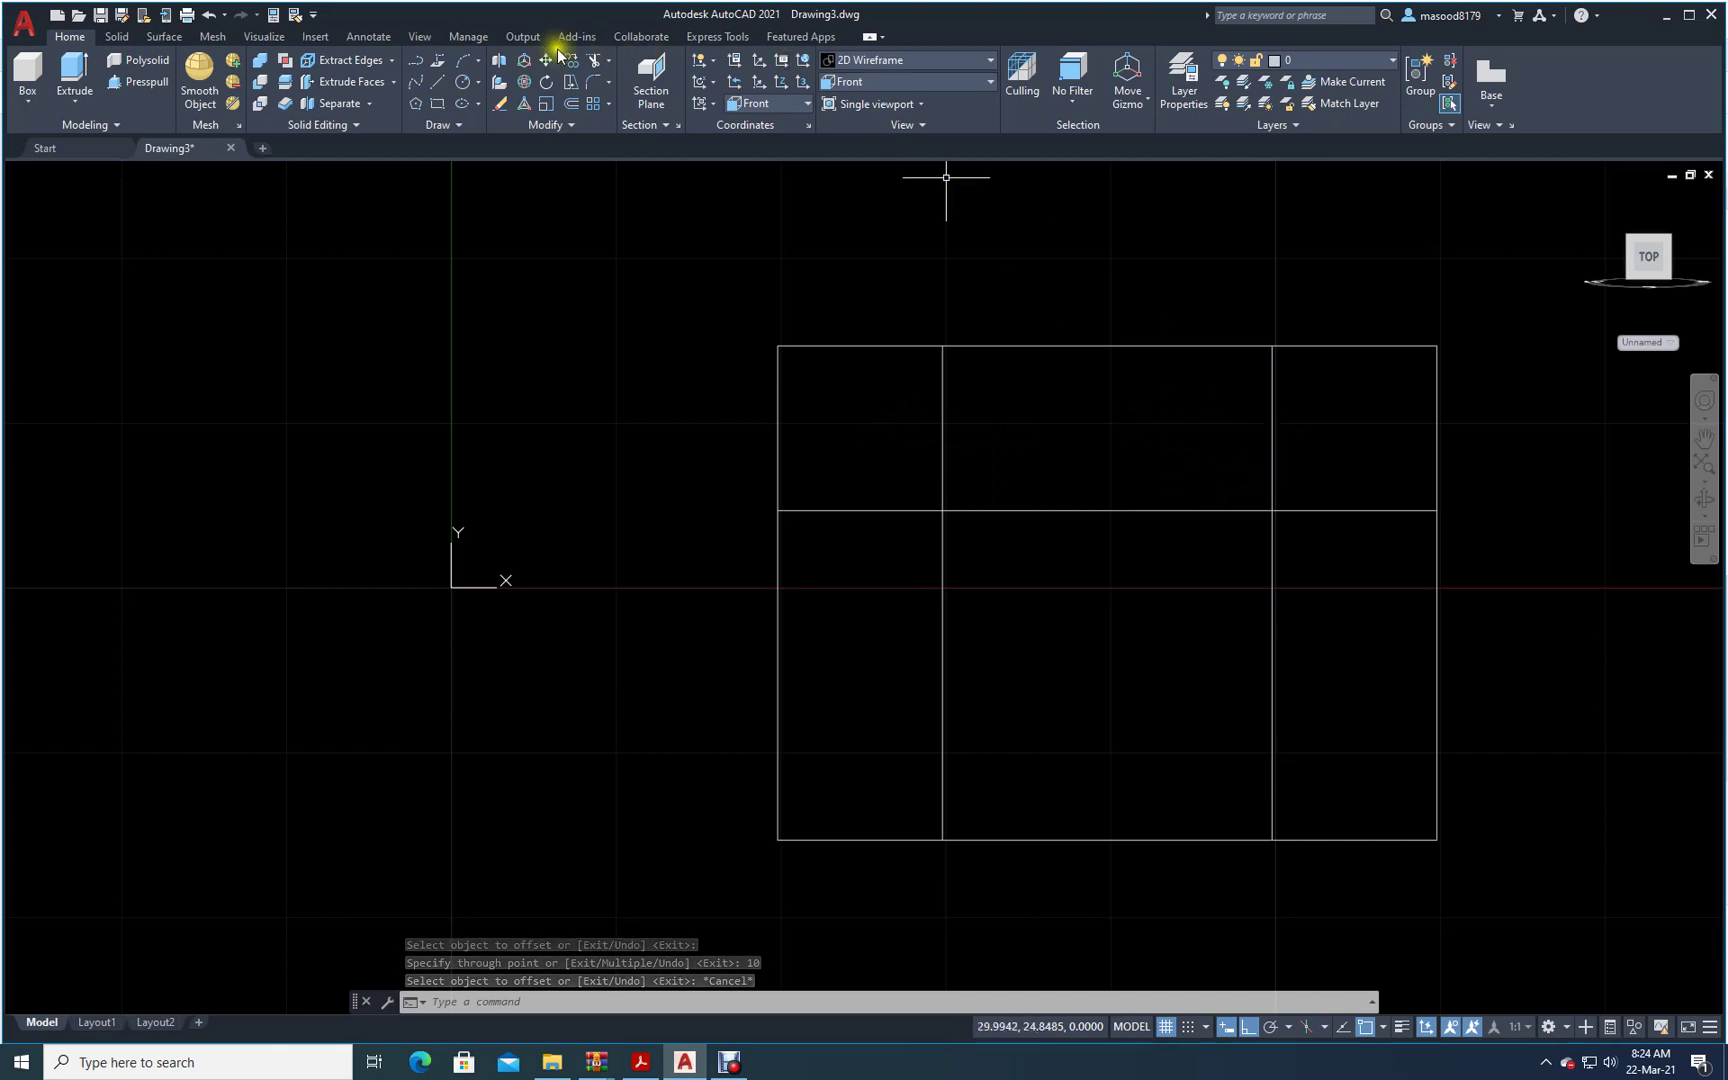
# - Trim the upper parts of both inner vertical lines back to the horizontal line
pyautogui.click(568, 84)
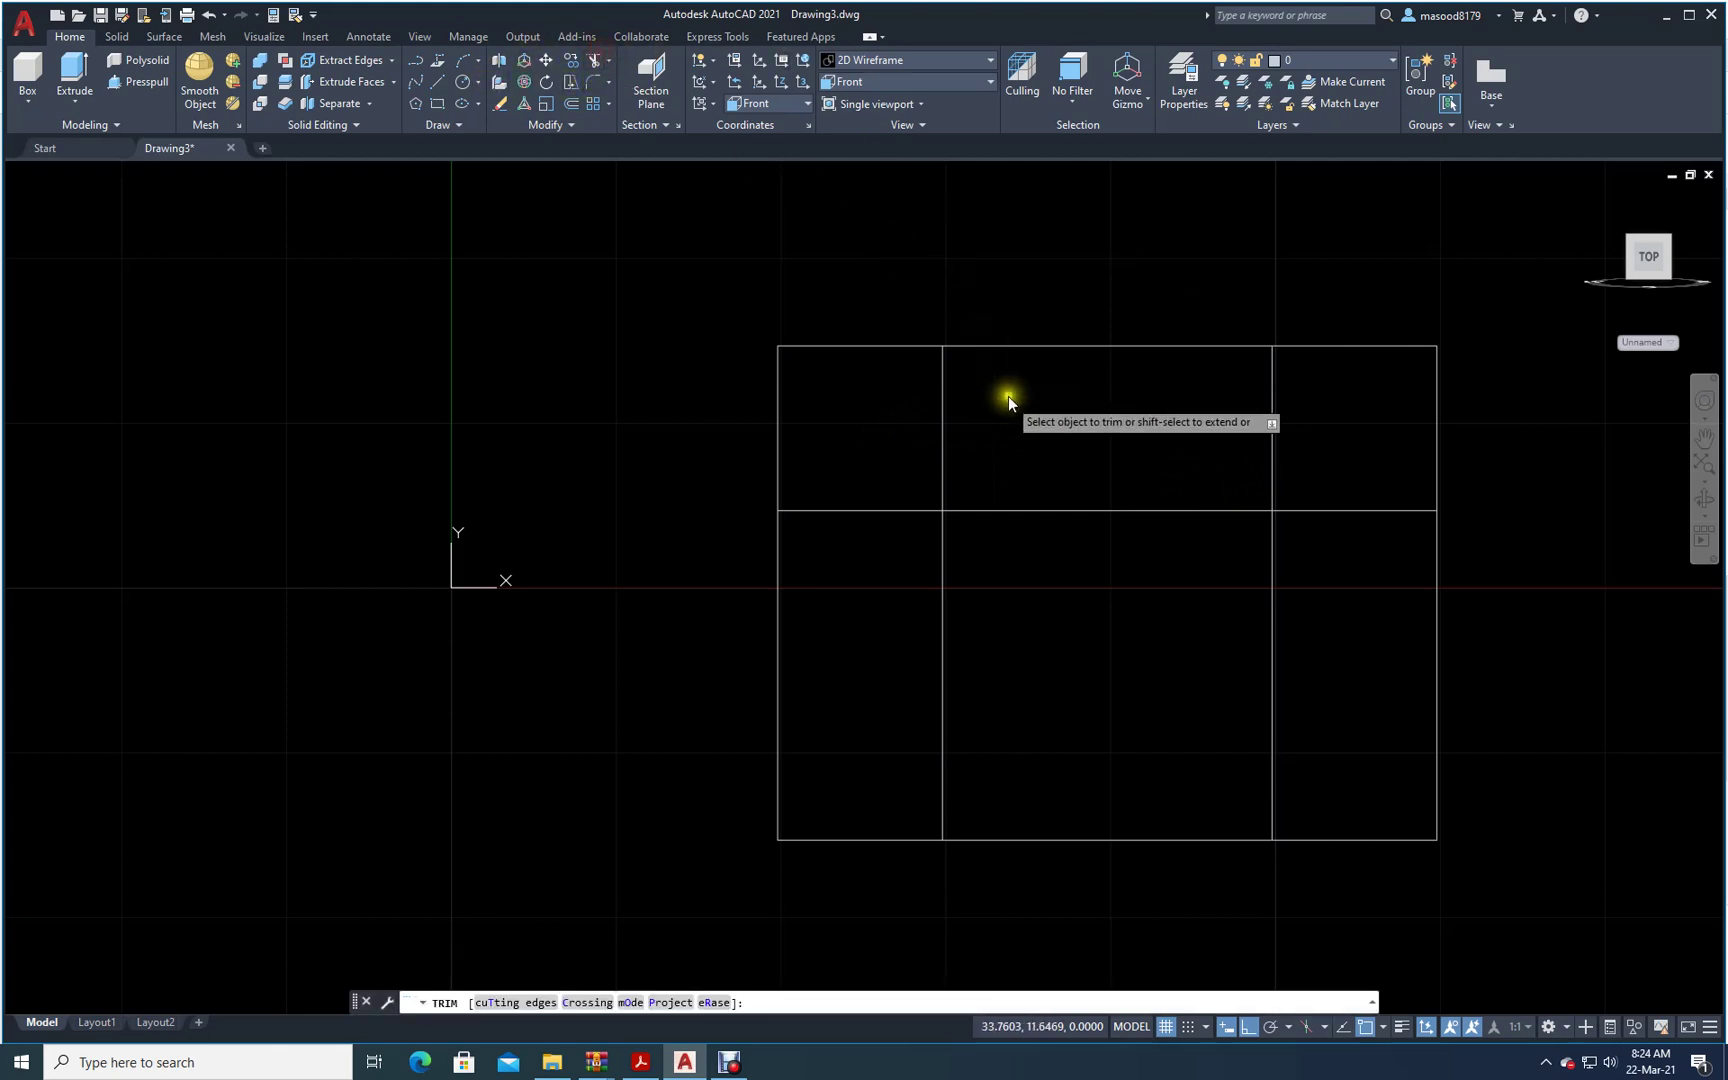
pyautogui.moveTo(900, 464); pyautogui.dragTo(1146, 401)
pyautogui.moveTo(1319, 455); pyautogui.dragTo(1224, 436)
pyautogui.press('Return')
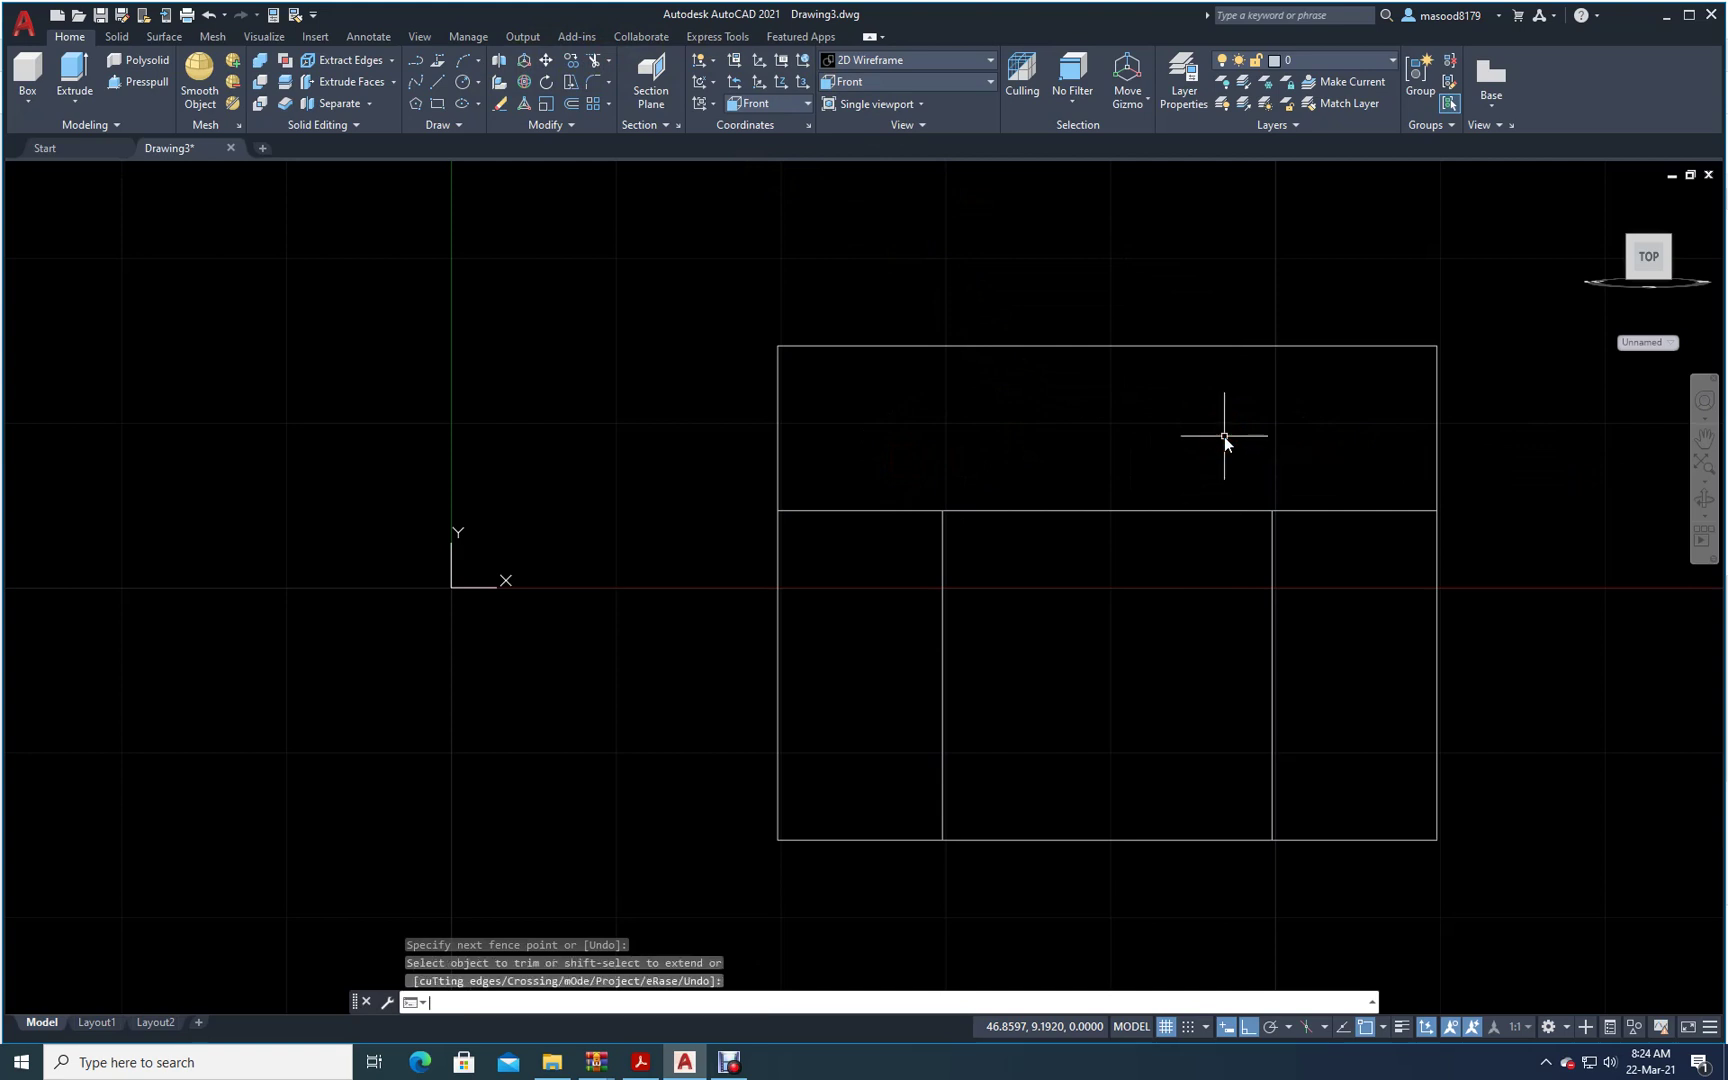
# - Check the Exercise 10 reference again, then return to Drawing3's preset views list
pyautogui.click(638, 1062)
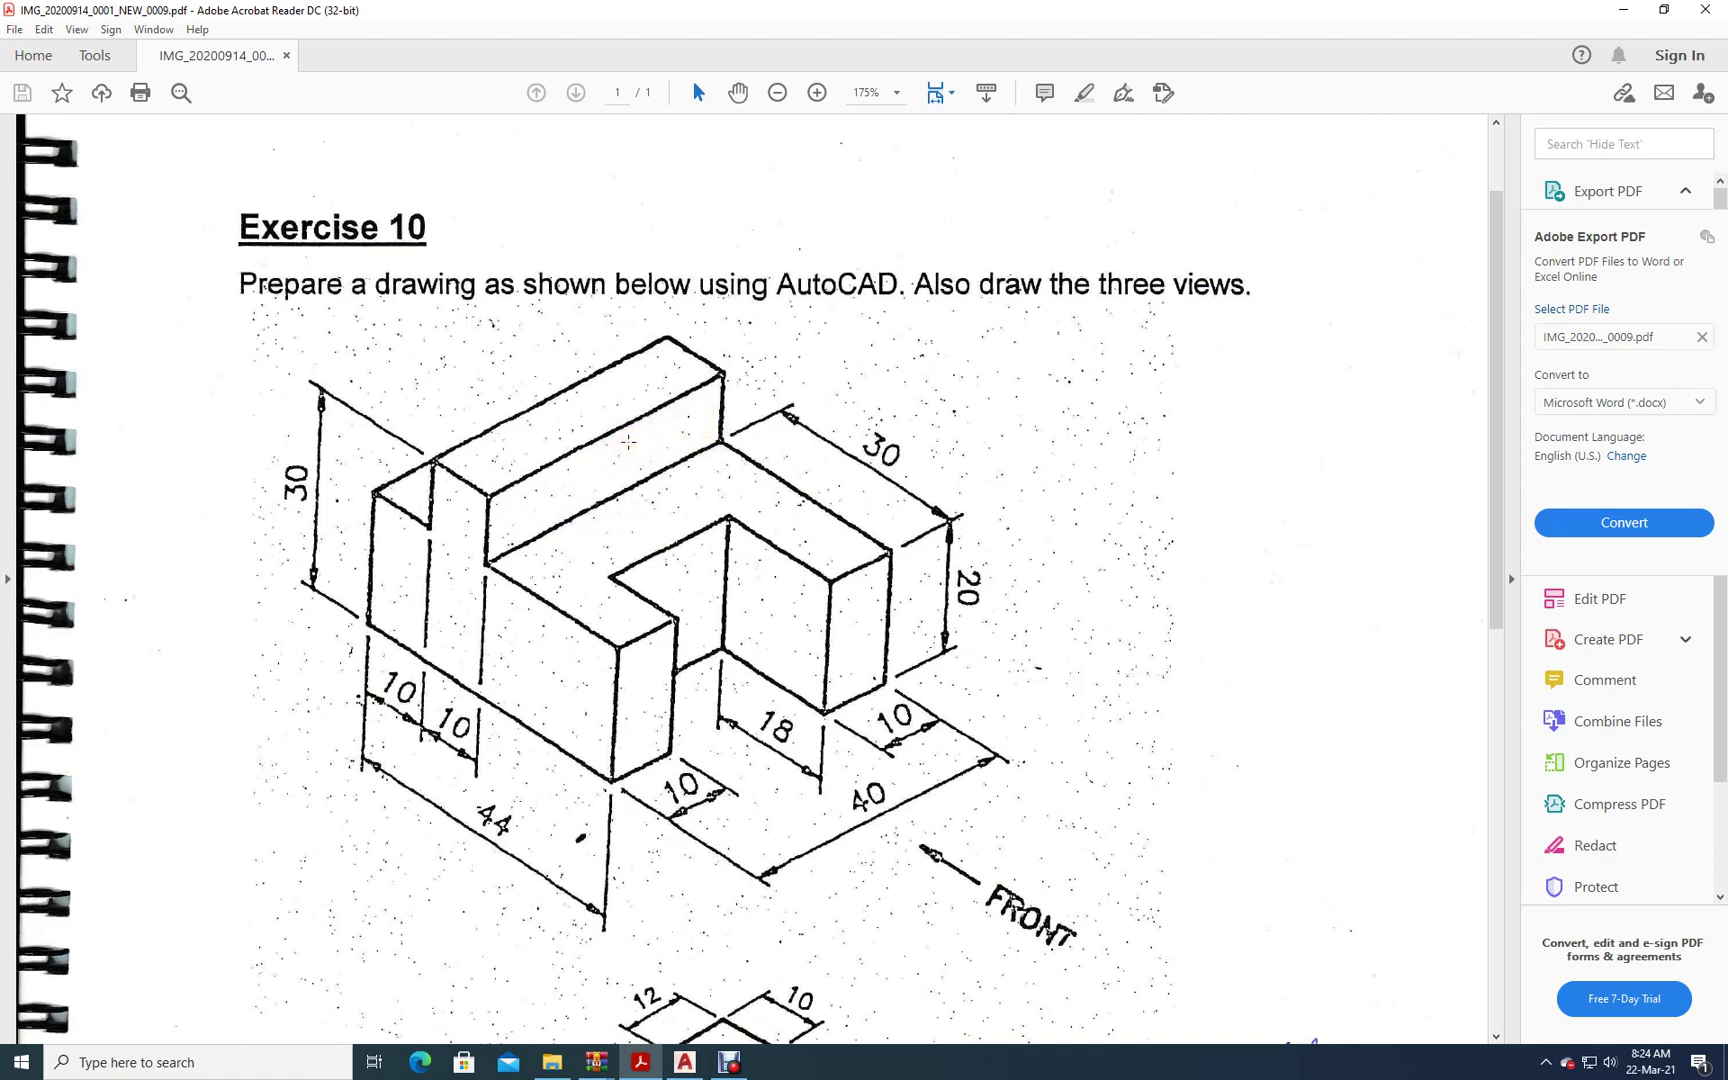
pyautogui.moveTo(695, 1070)
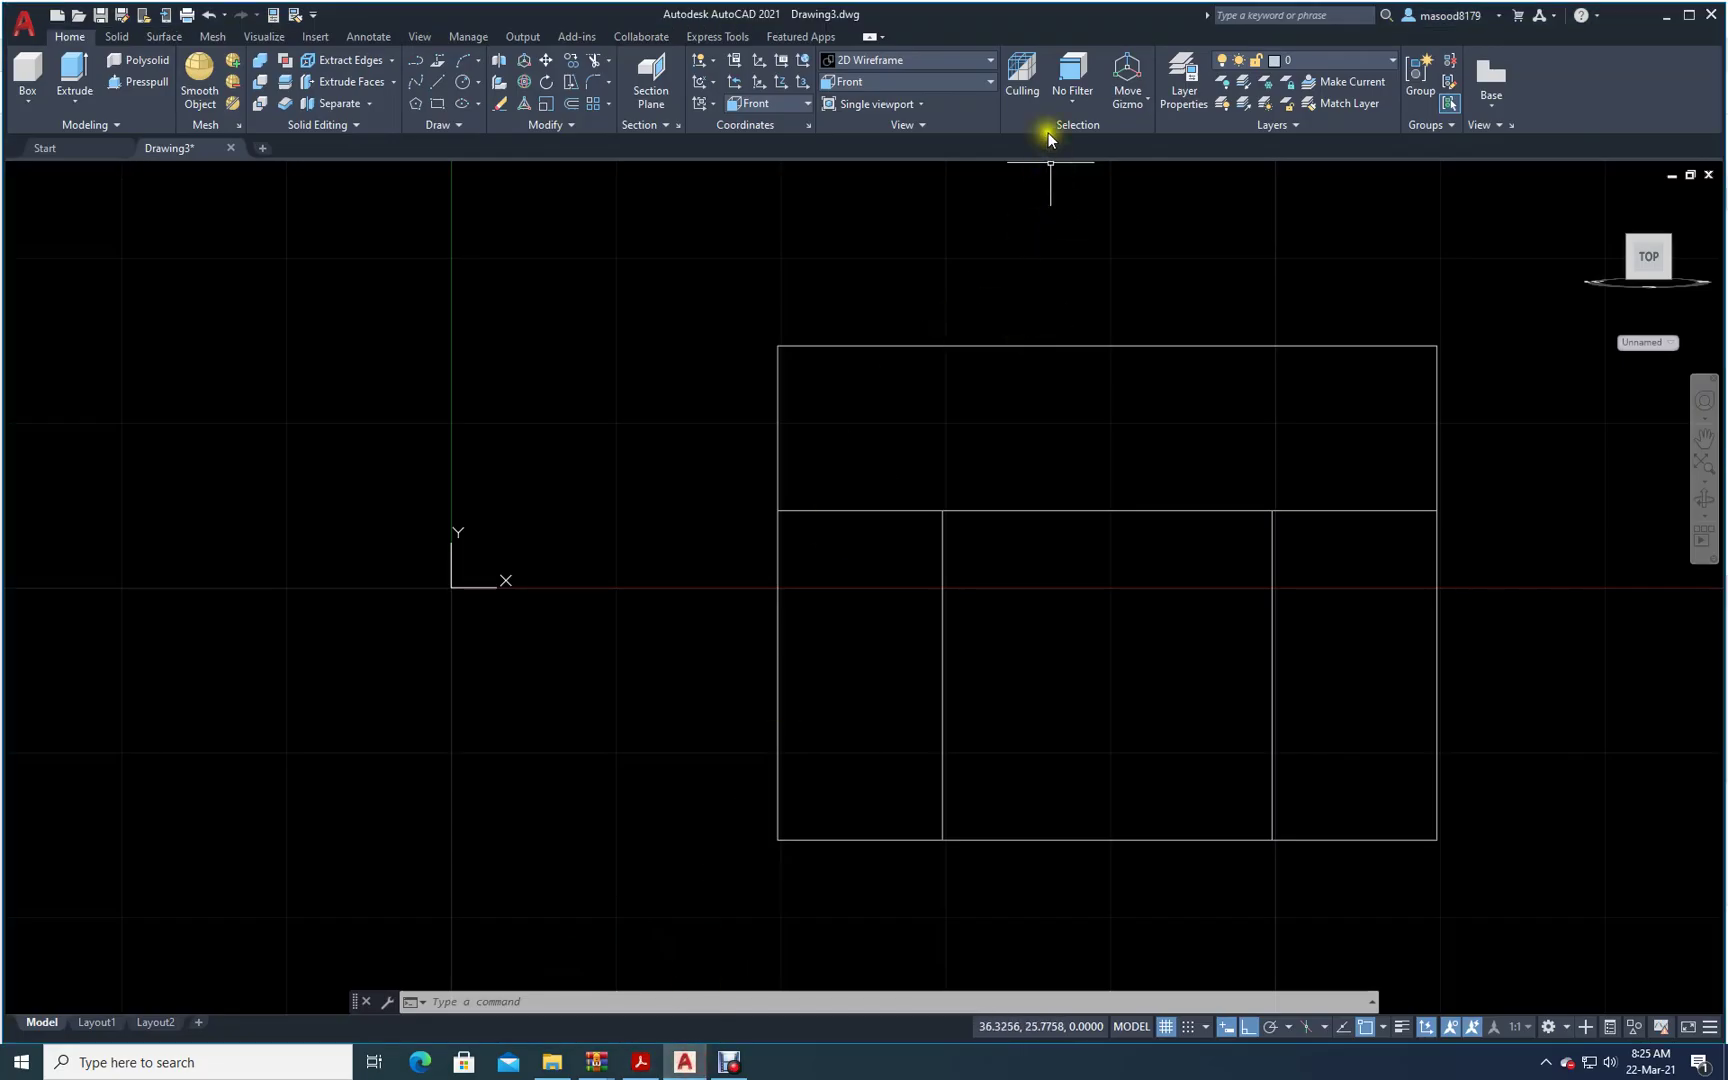
pyautogui.click(991, 82)
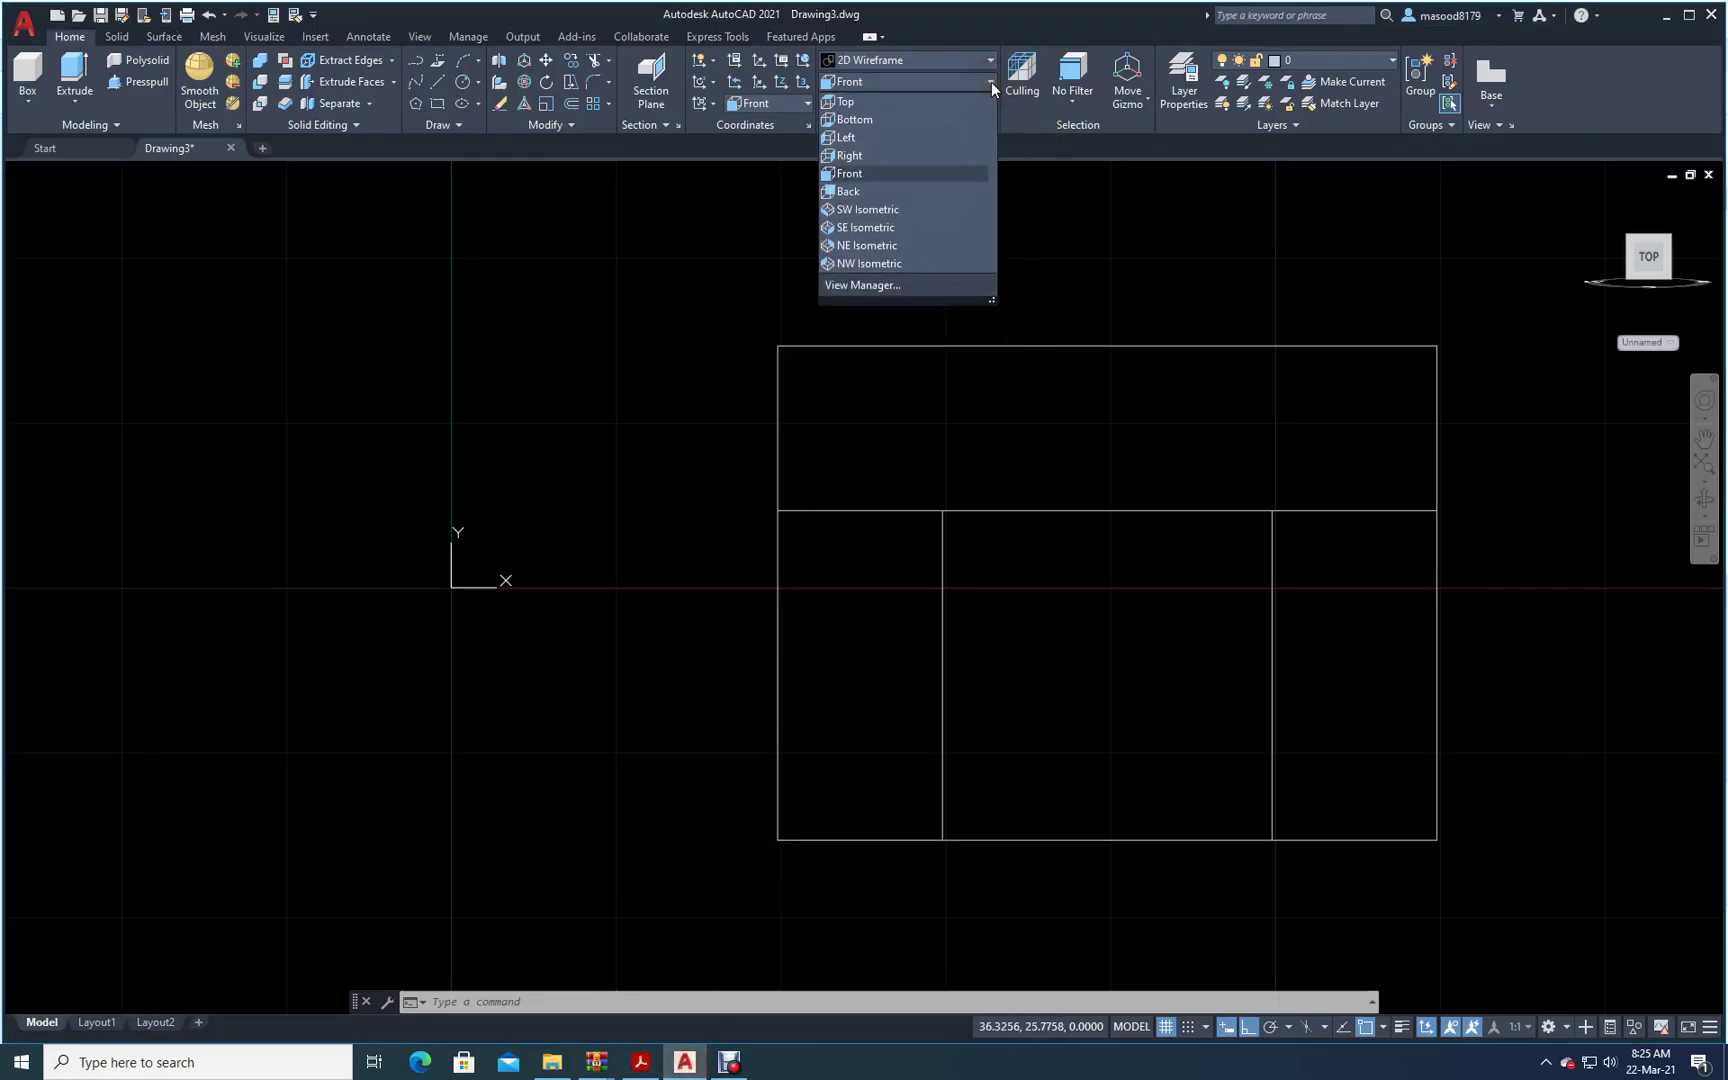
# - Switch the view to SE Isometric, then to SW Isometric, and zoom out
pyautogui.click(864, 227)
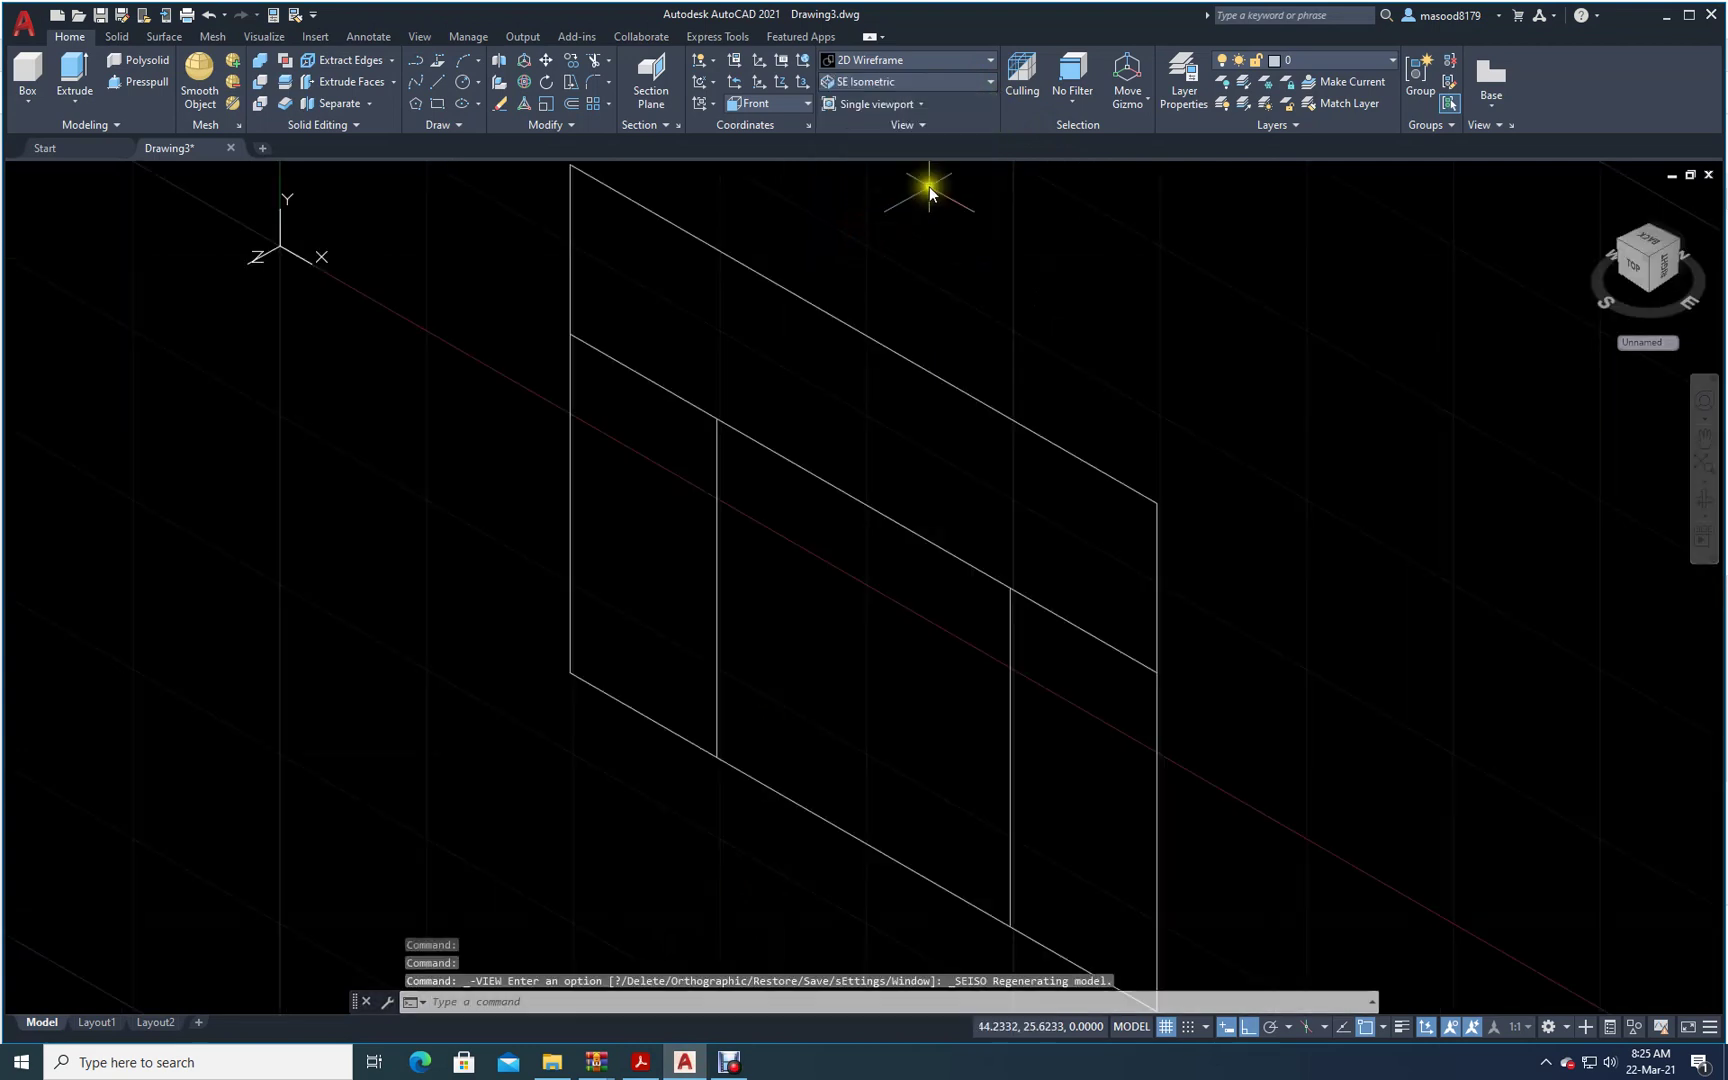
pyautogui.click(990, 81)
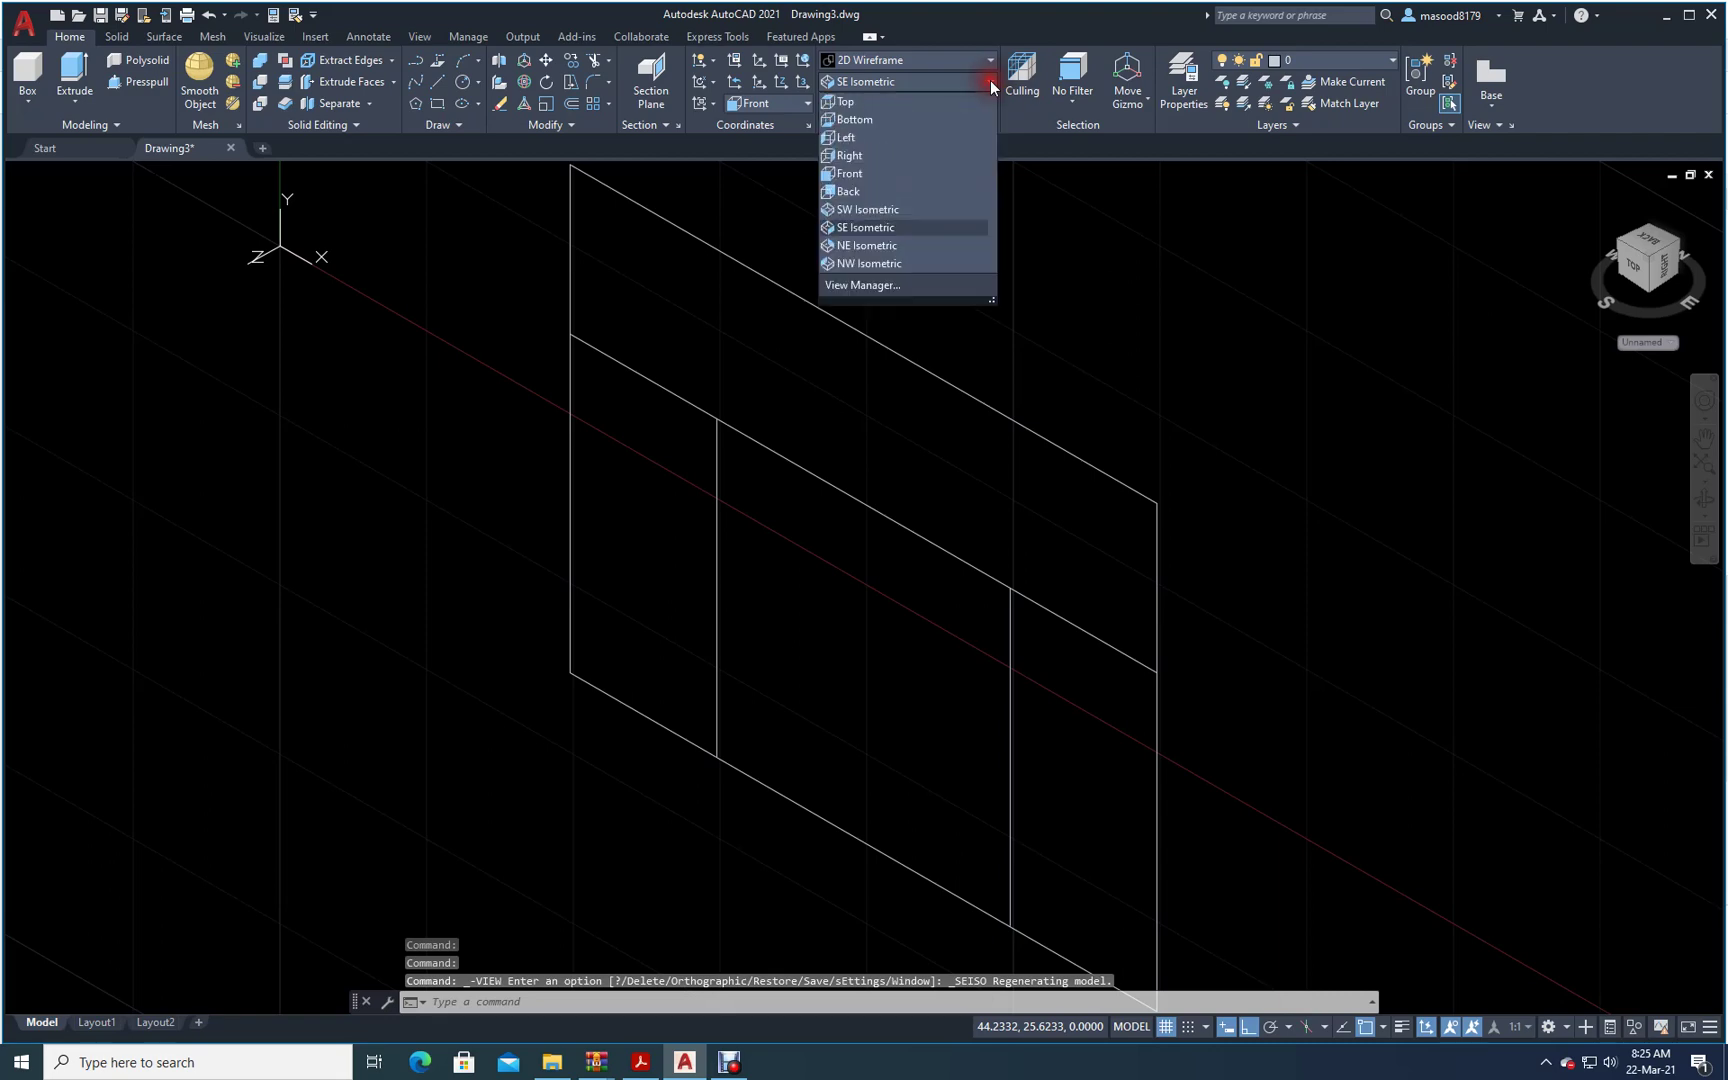
pyautogui.click(878, 210)
pyautogui.scroll(-2, 996, 586)
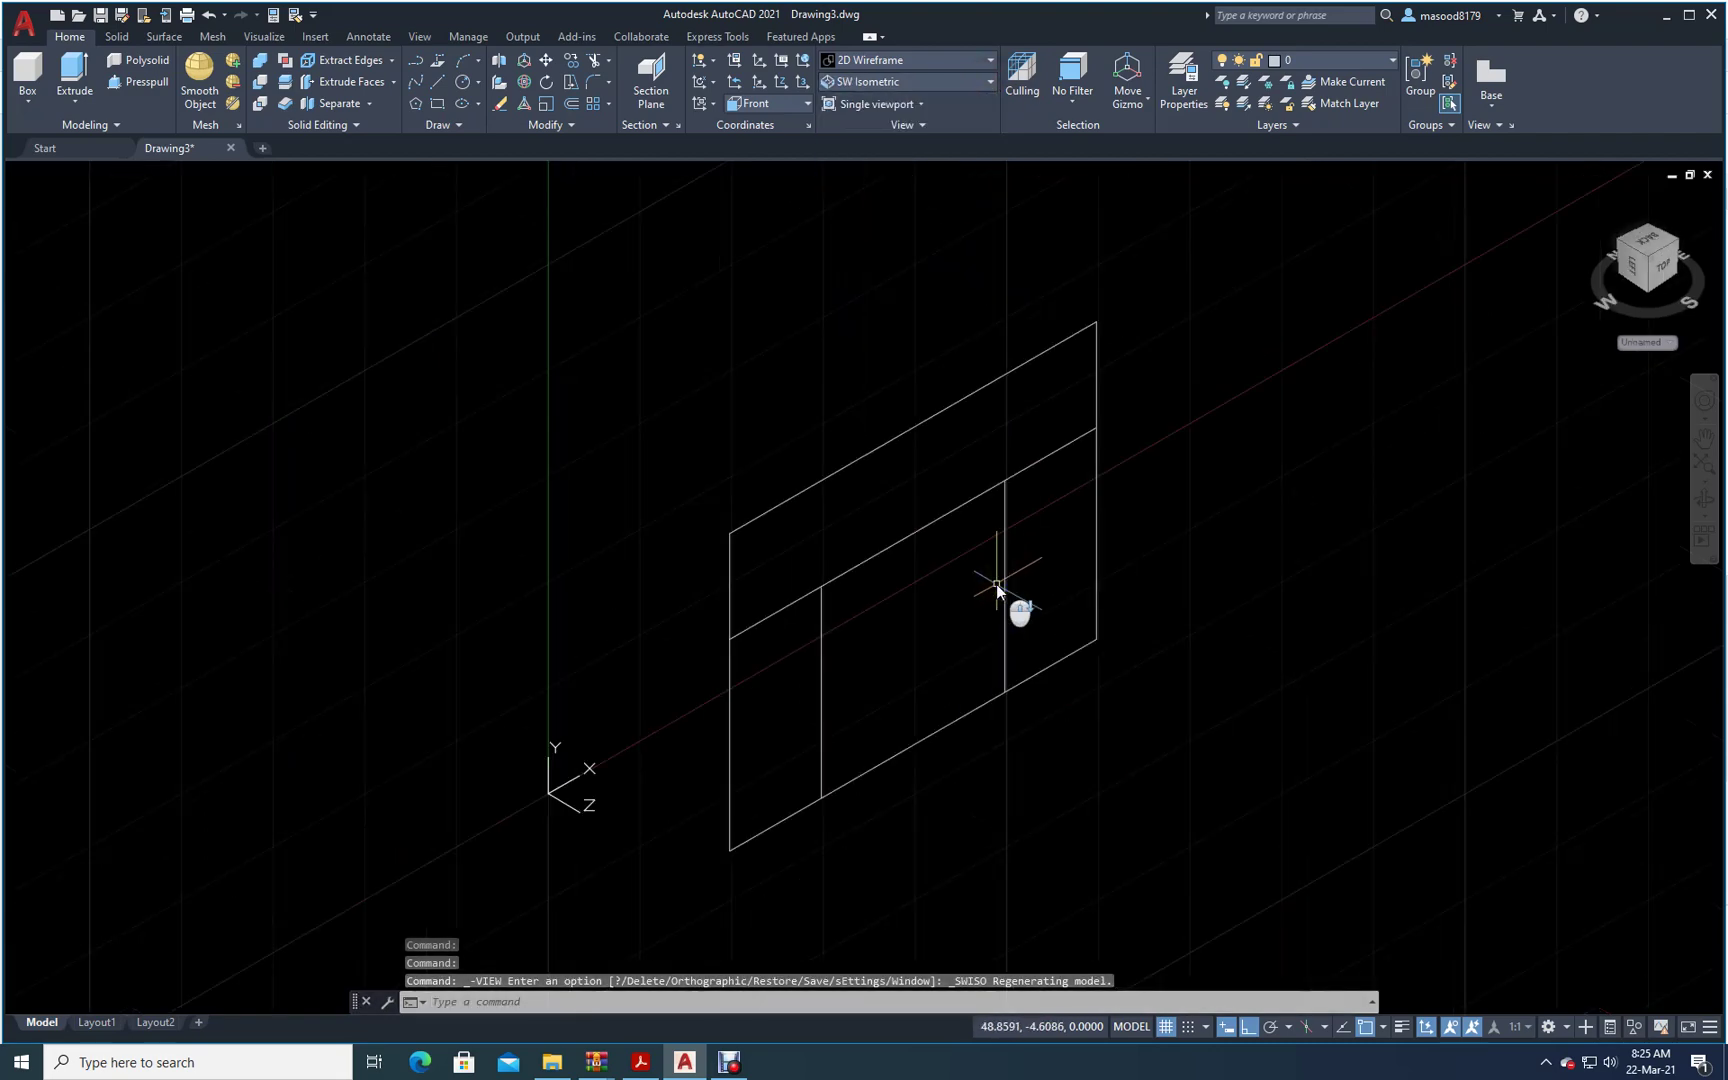
pyautogui.click(1014, 672)
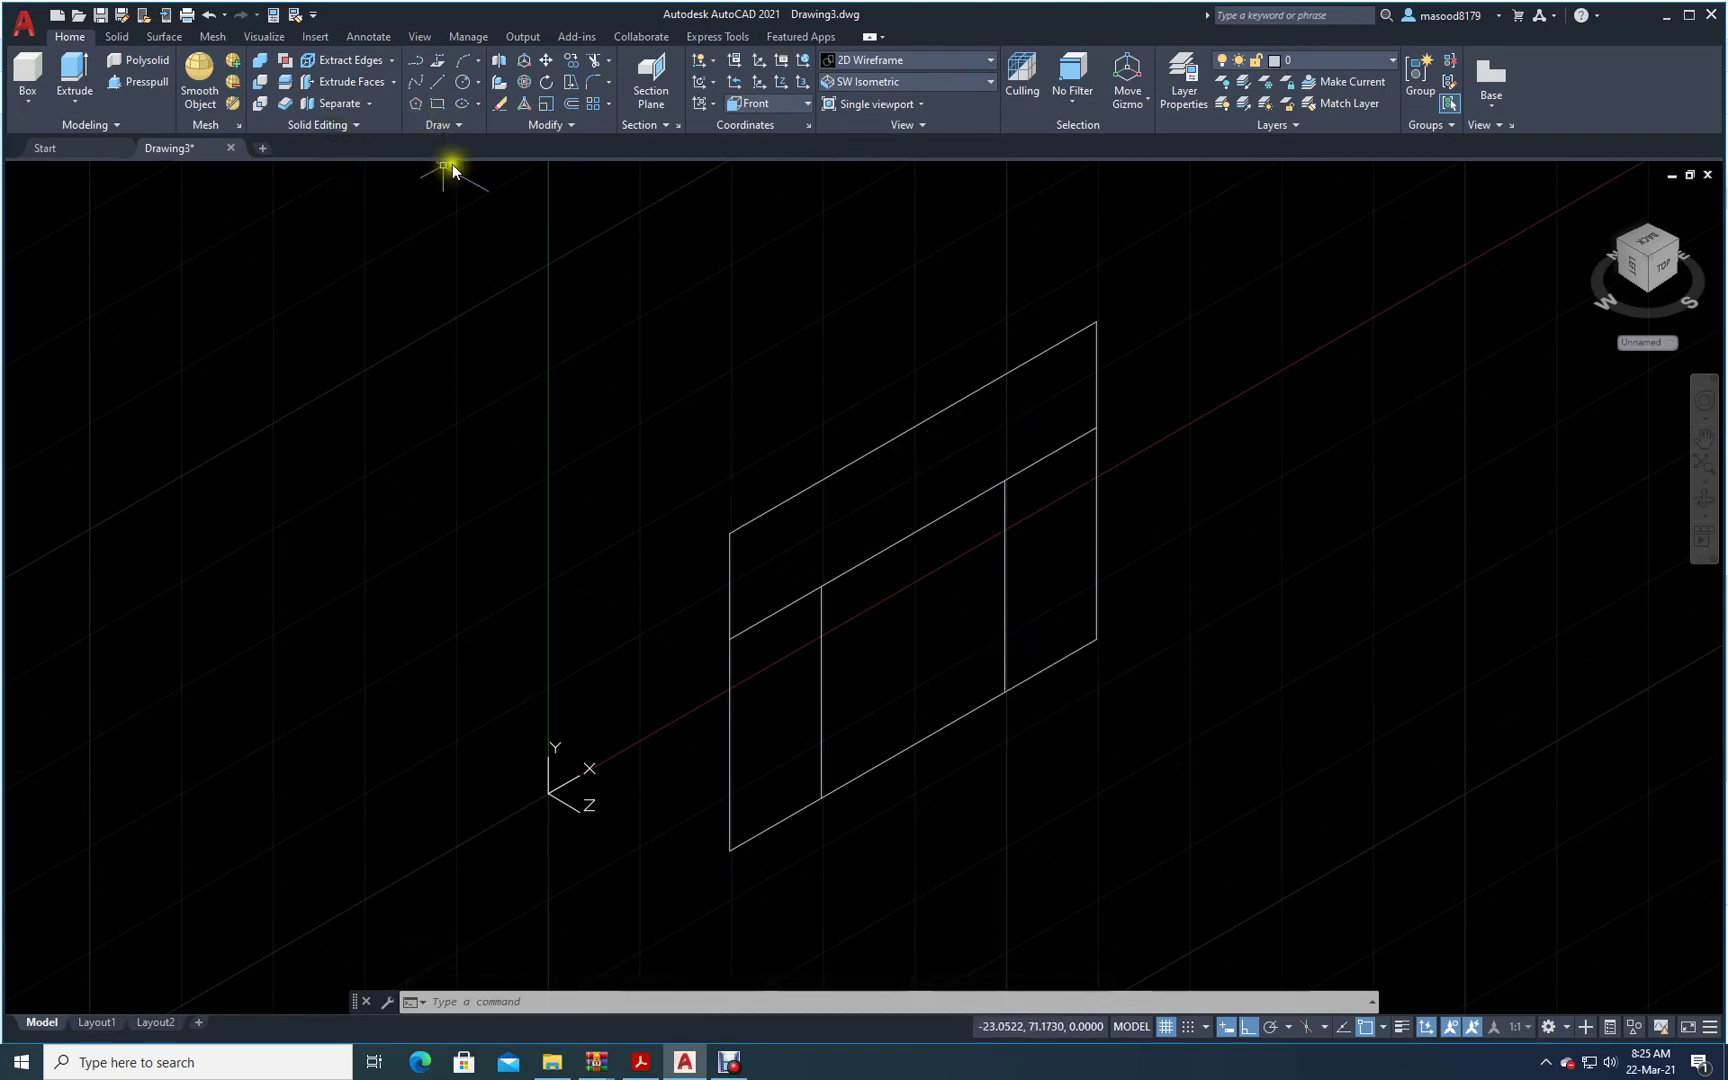
# - Press-pull the upper band of the outline 10 units deep
pyautogui.click(143, 84)
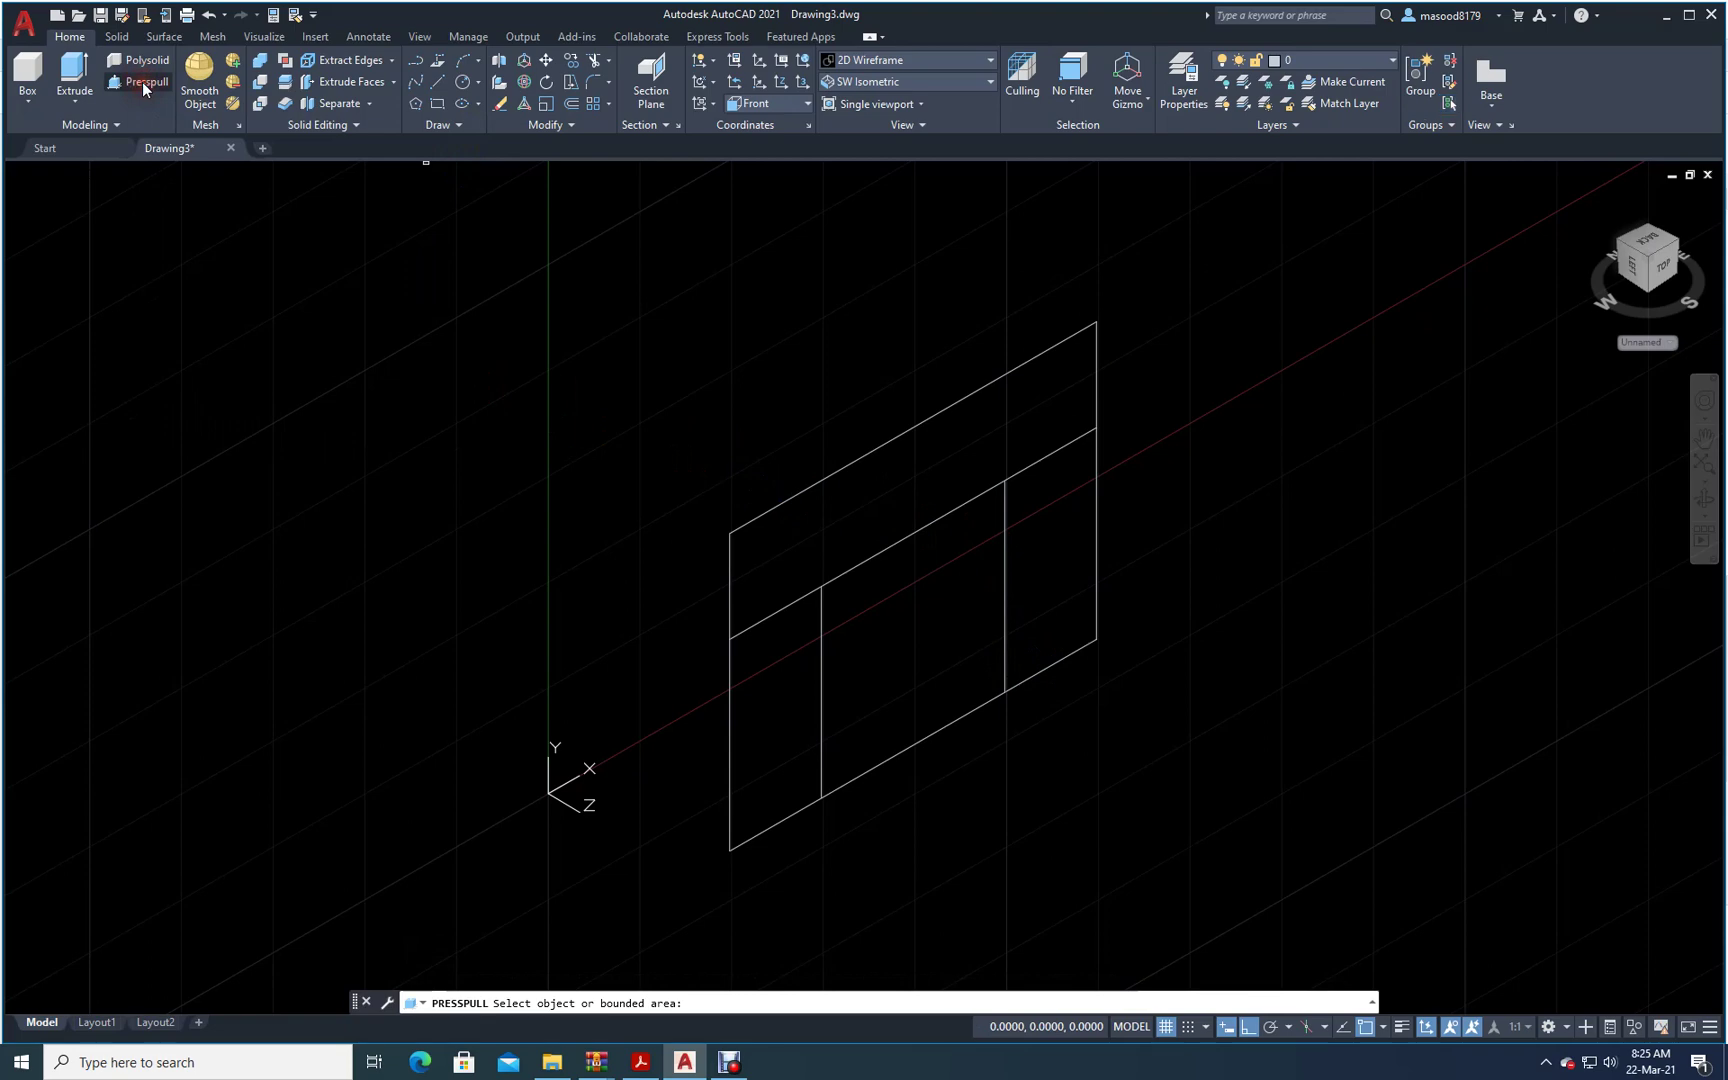
pyautogui.click(805, 535)
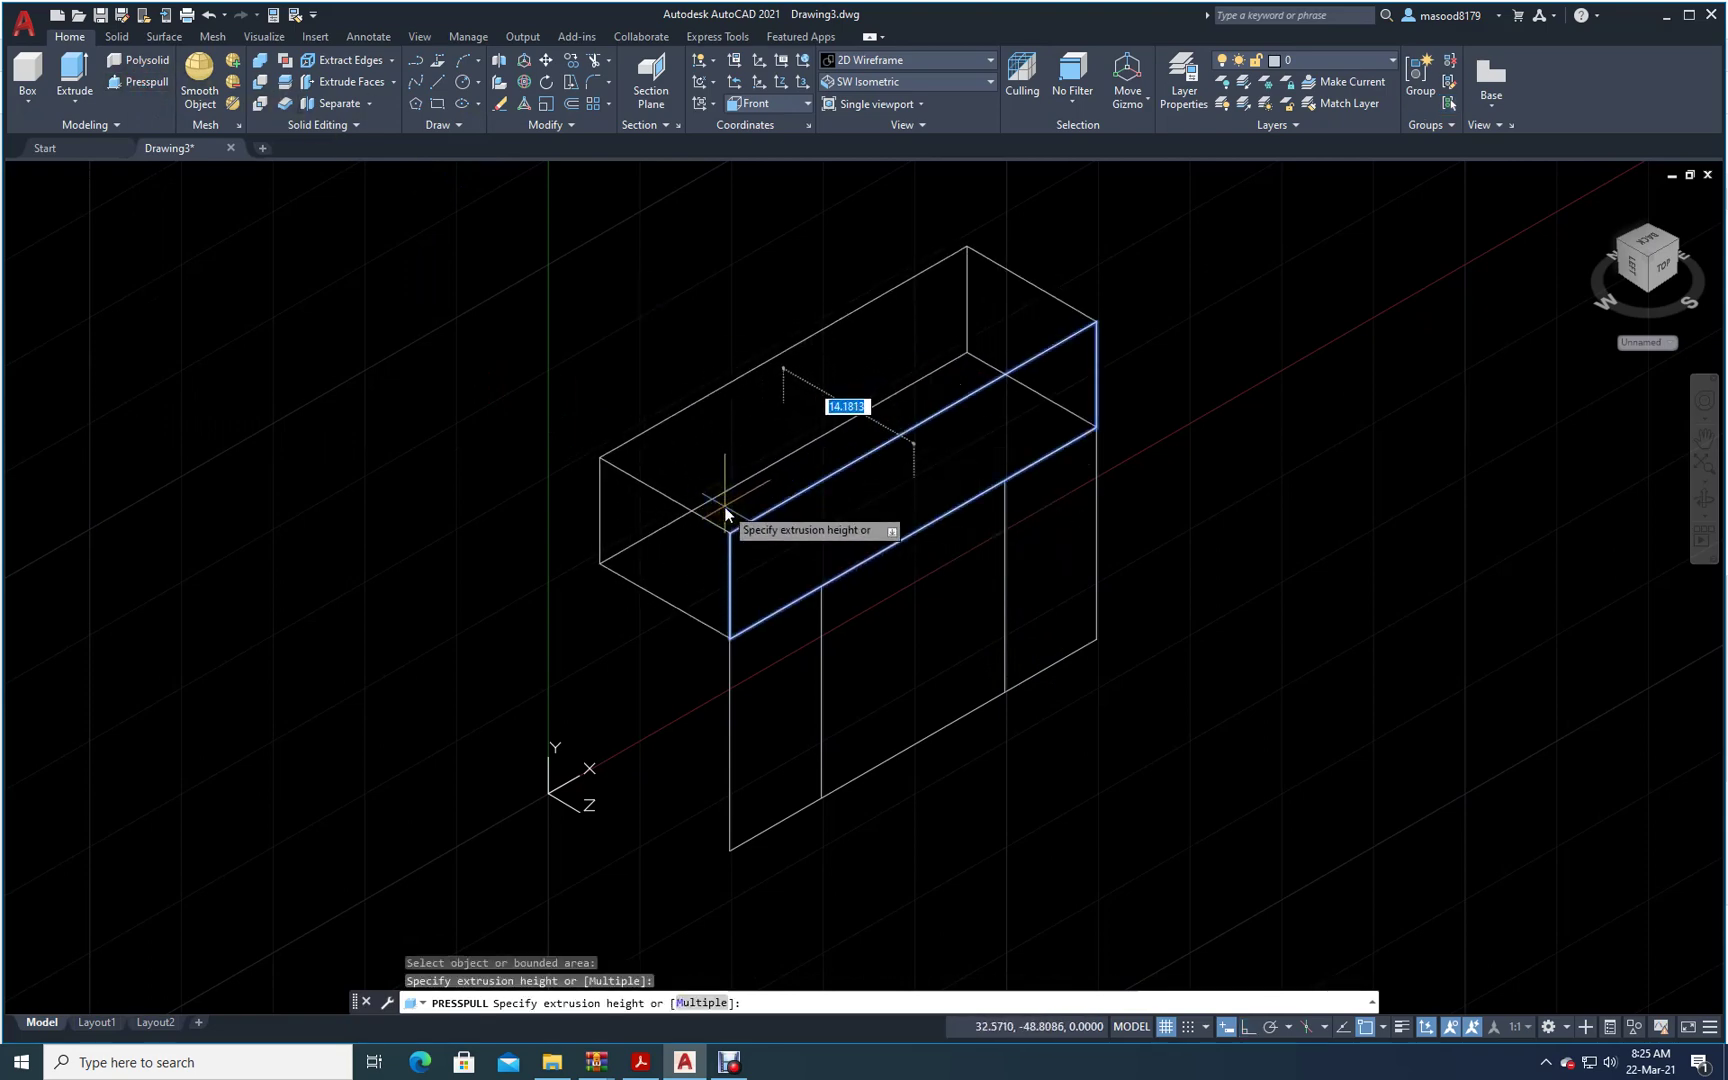
pyautogui.write('10')
pyautogui.press('Return')
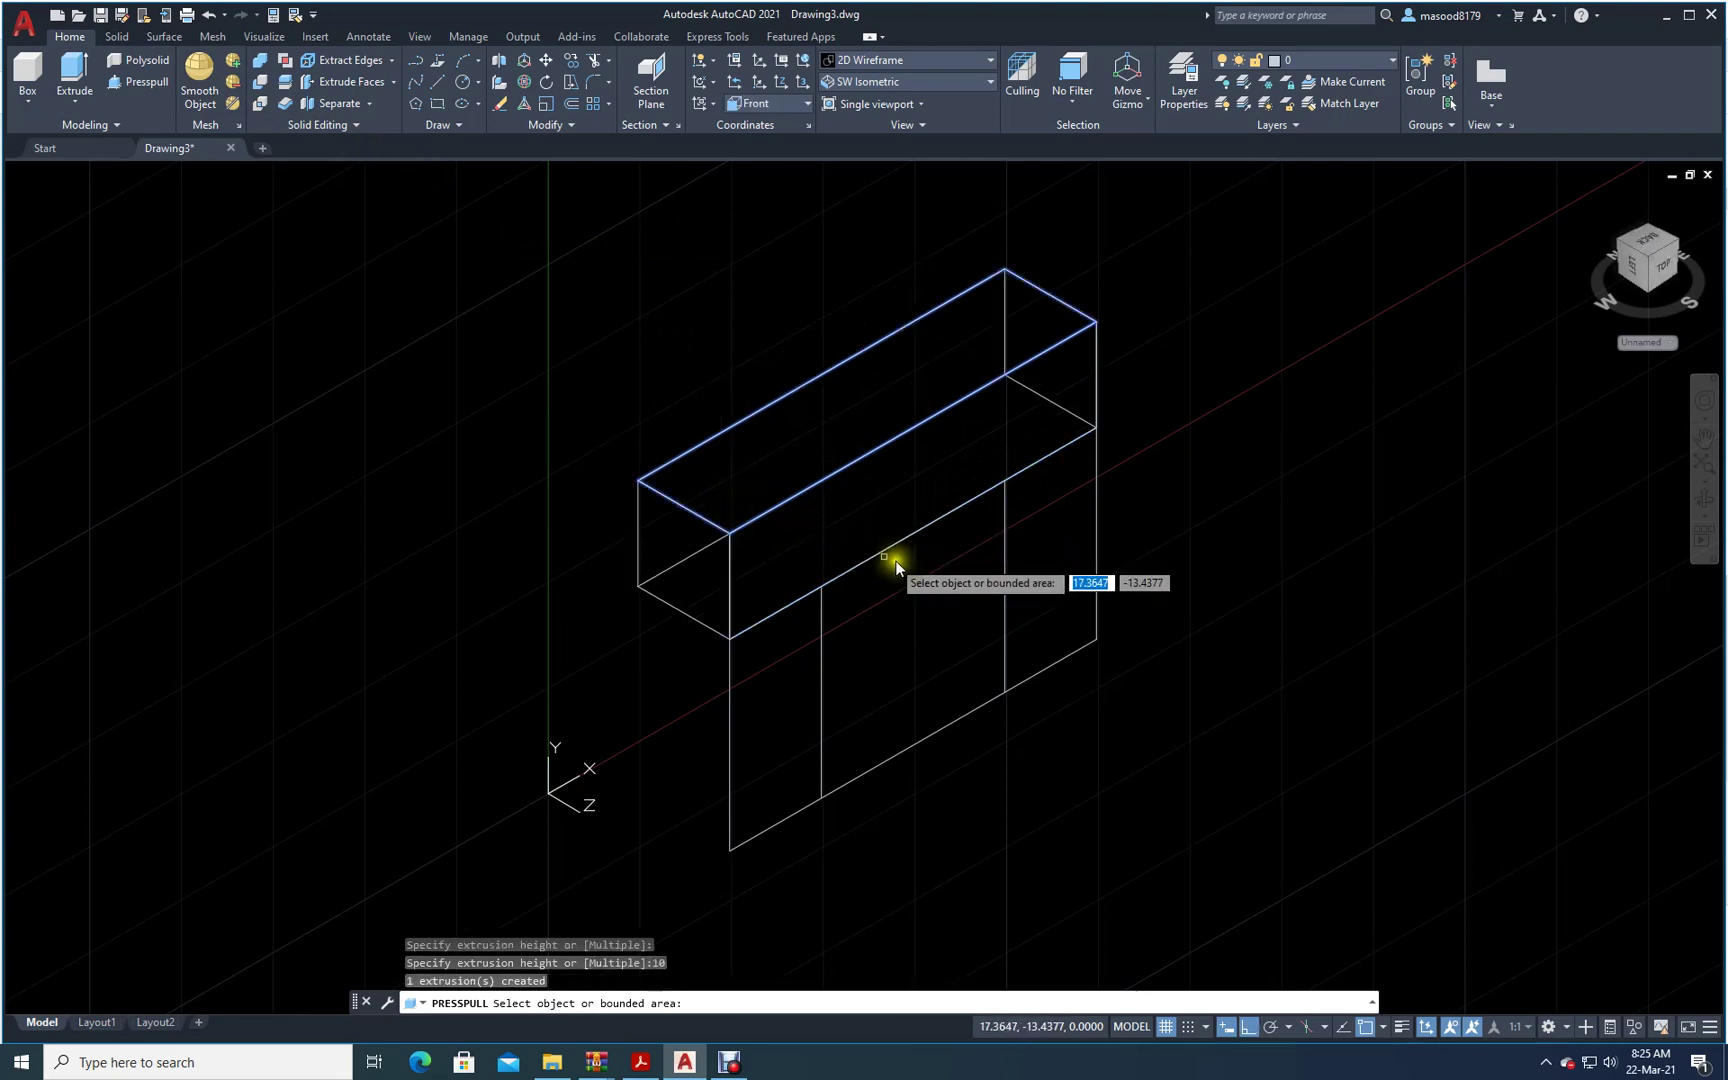
# - After checking the Exercise 10 reference, press-pull the left, middle and right lower faces 20 deep
pyautogui.click(641, 1062)
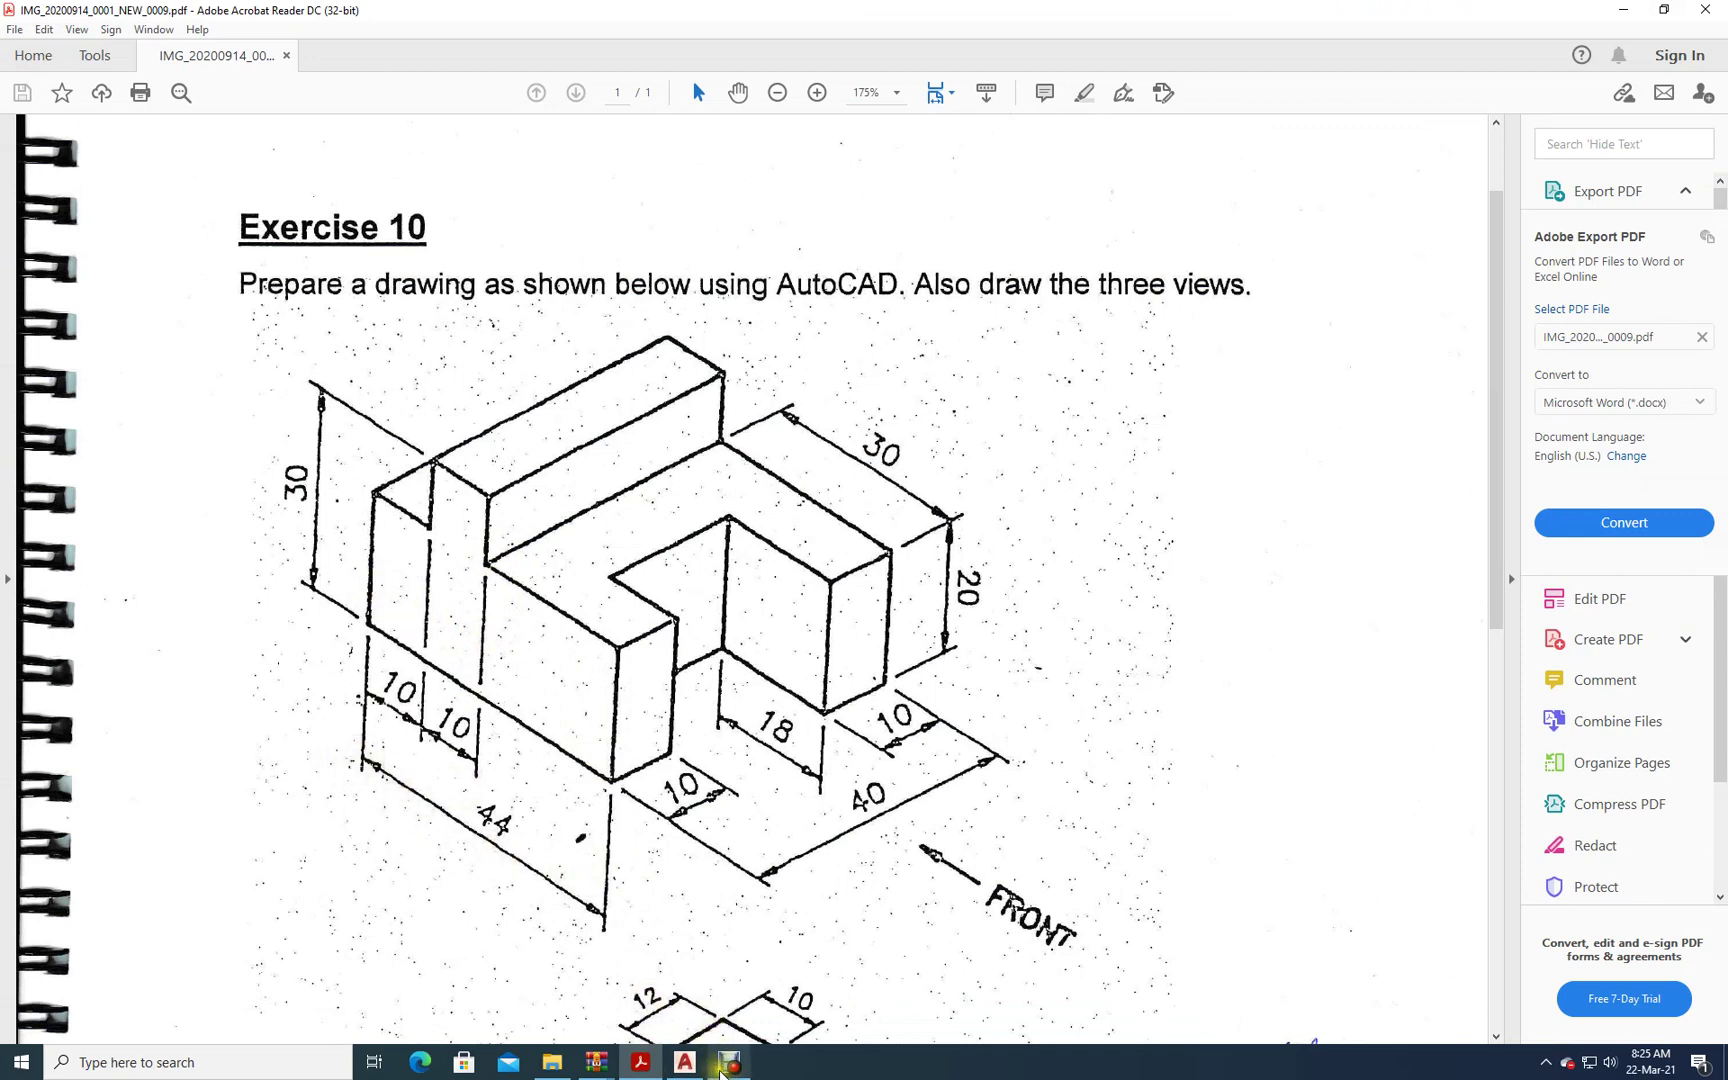
pyautogui.click(724, 1066)
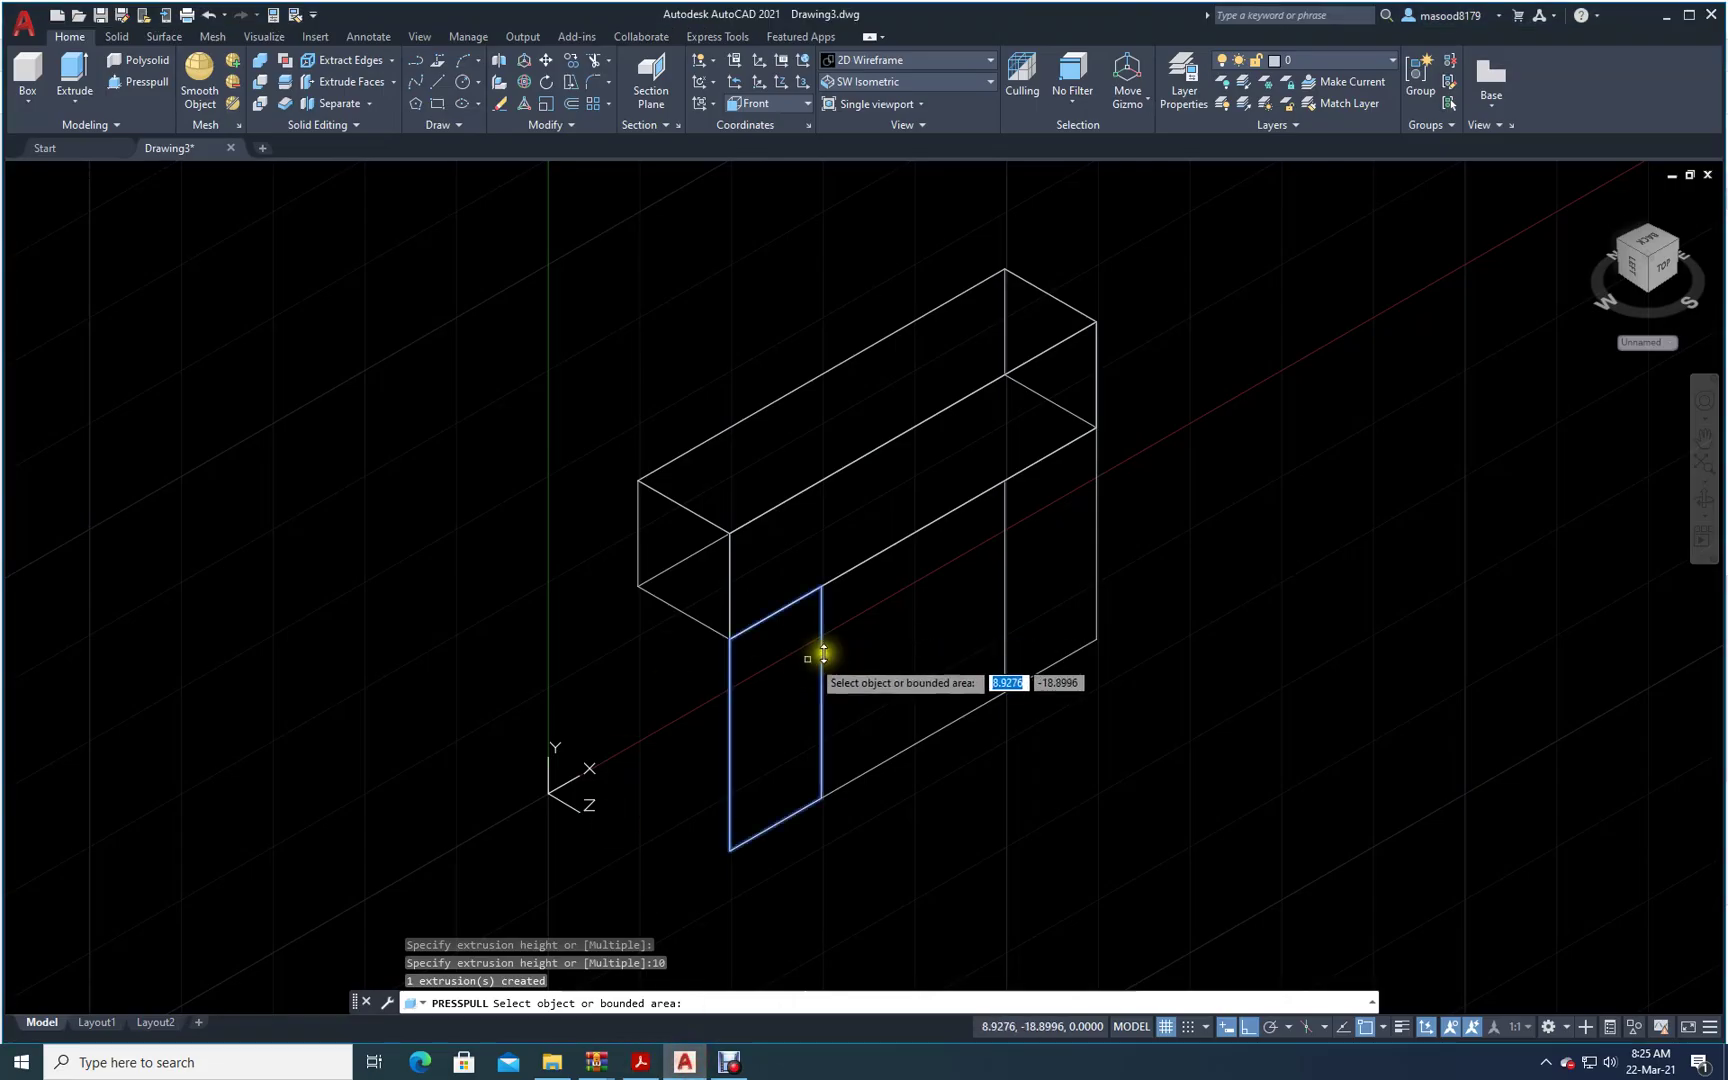
pyautogui.click(775, 710)
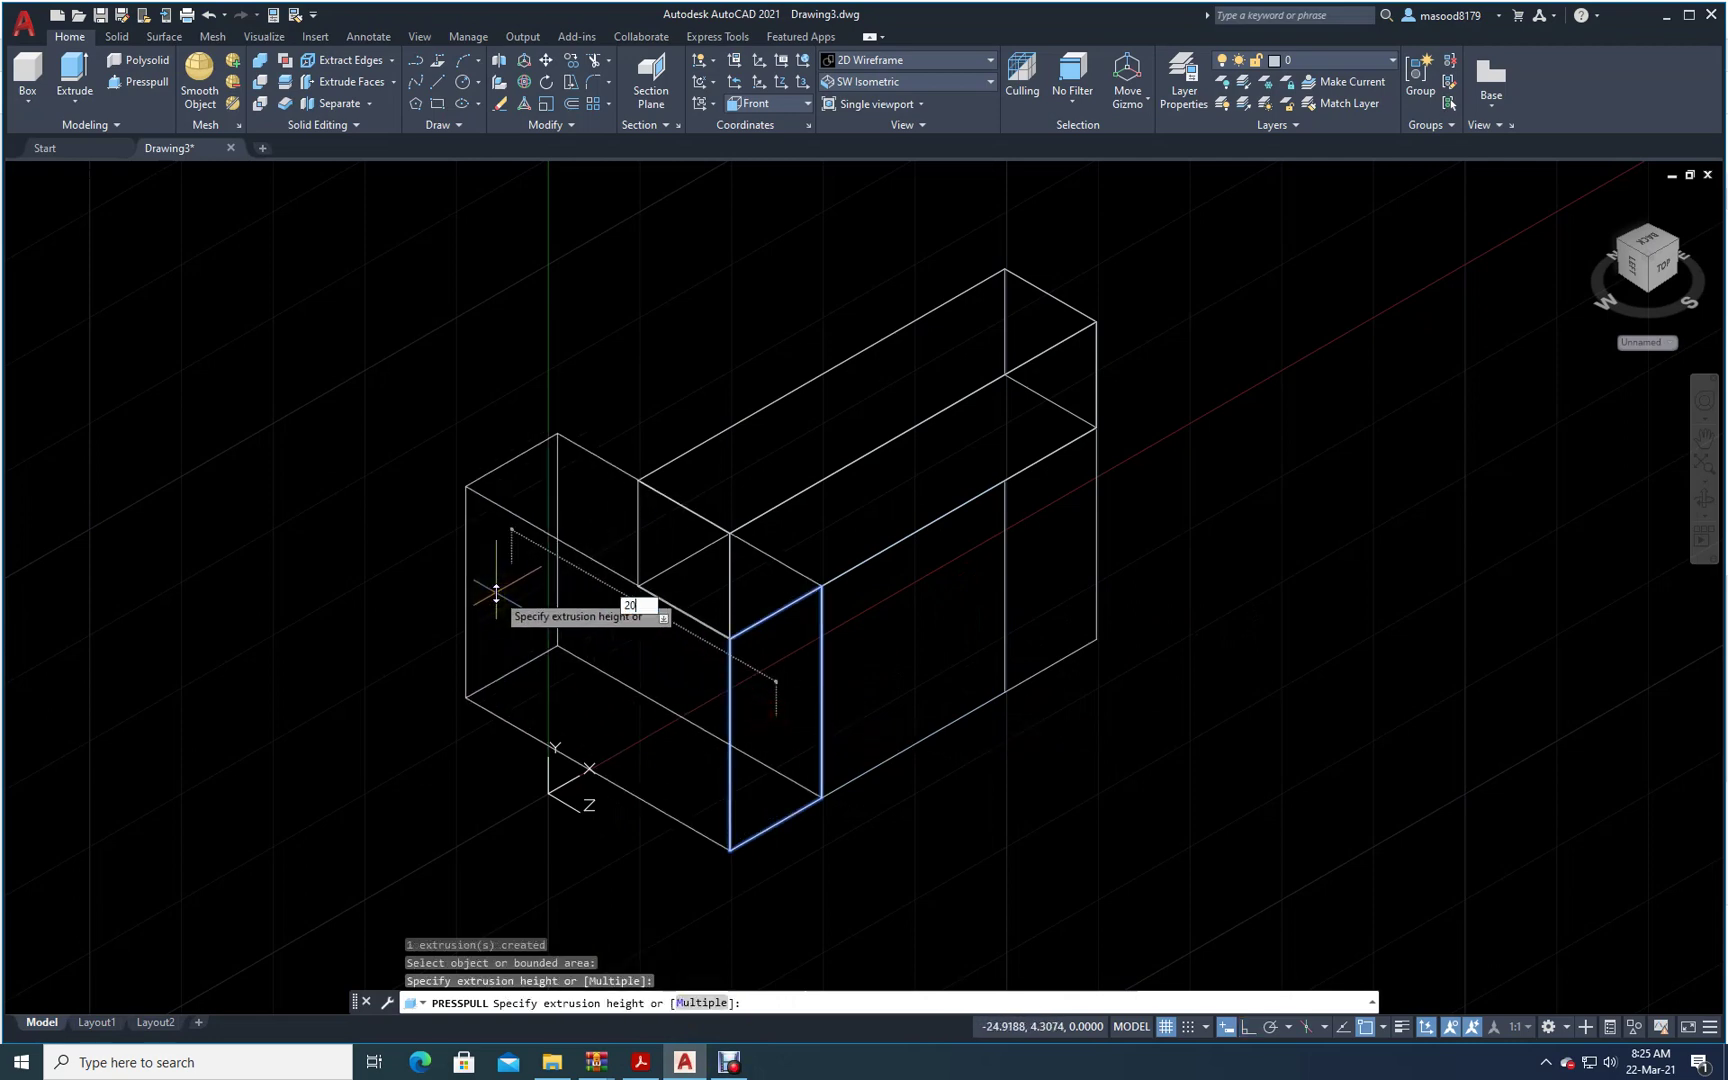
pyautogui.press('Return')
pyautogui.click(900, 670)
pyautogui.write('20')
pyautogui.press('Return')
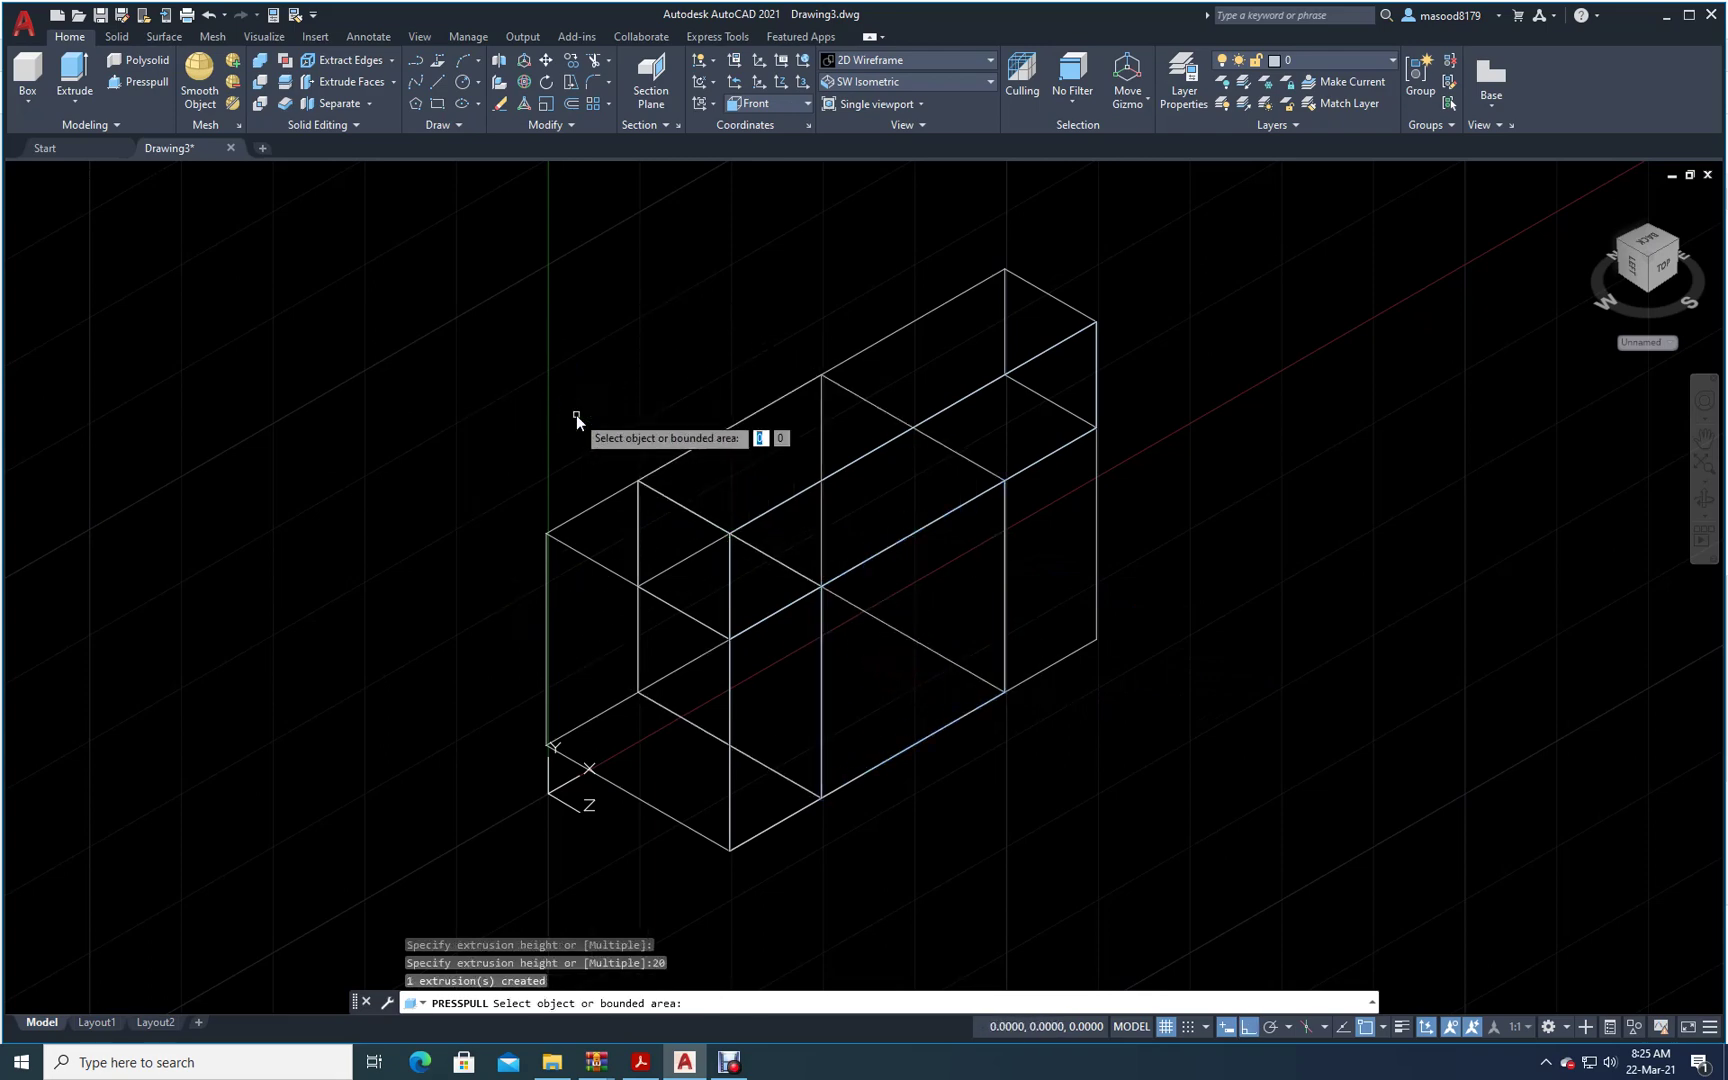
pyautogui.click(1061, 568)
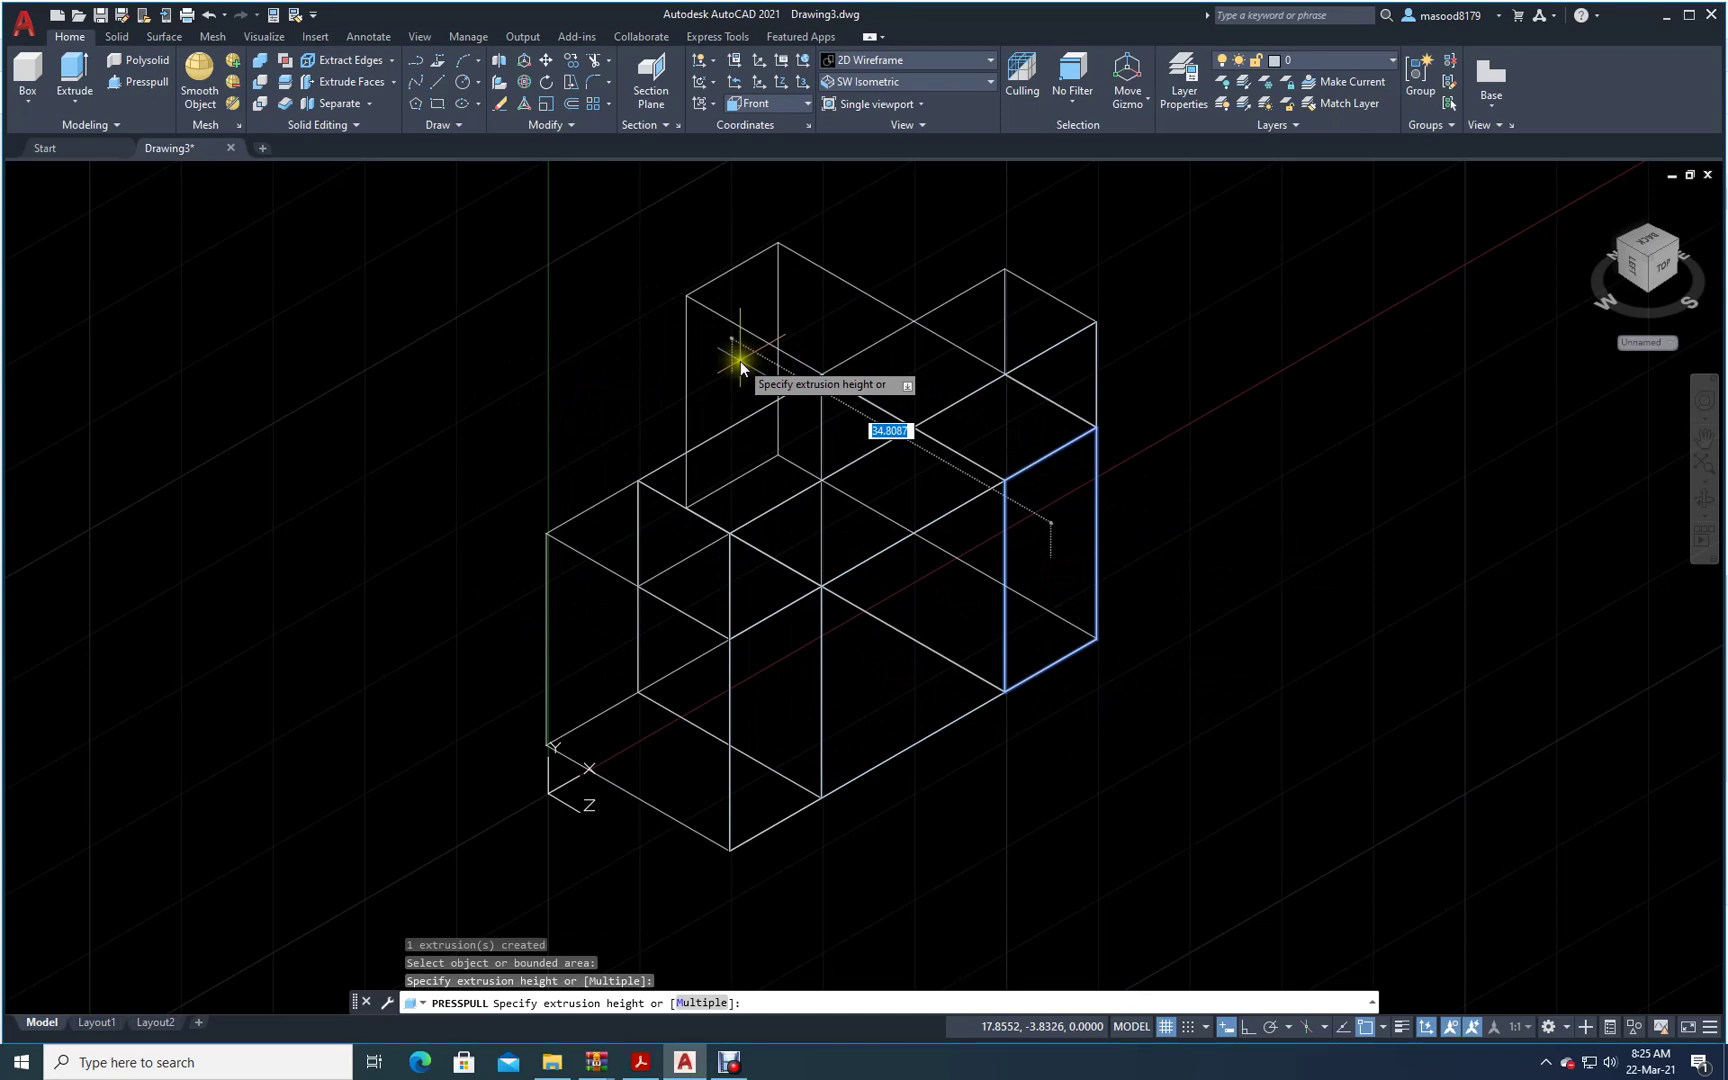
pyautogui.write('20')
pyautogui.press('Return')
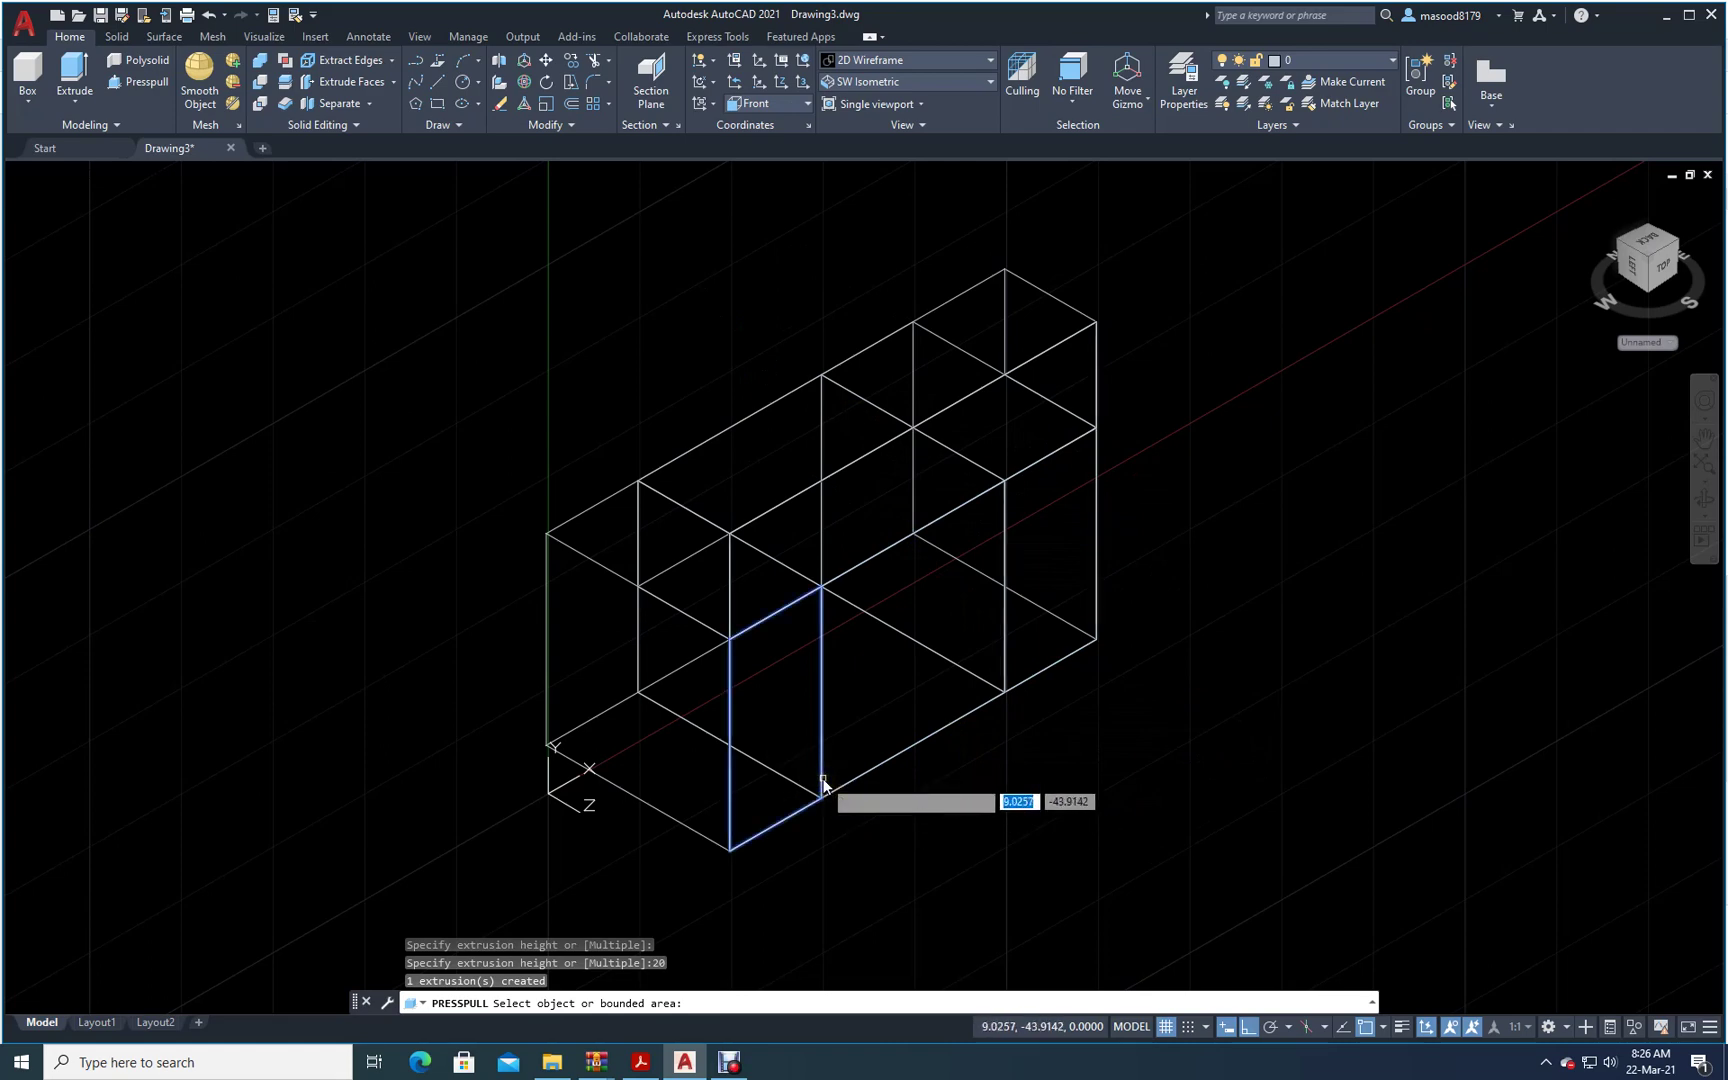
pyautogui.click(990, 59)
# - Apply the Hidden visual style, check the Exercise 10 PDF, and return to AutoCAD
pyautogui.click(998, 100)
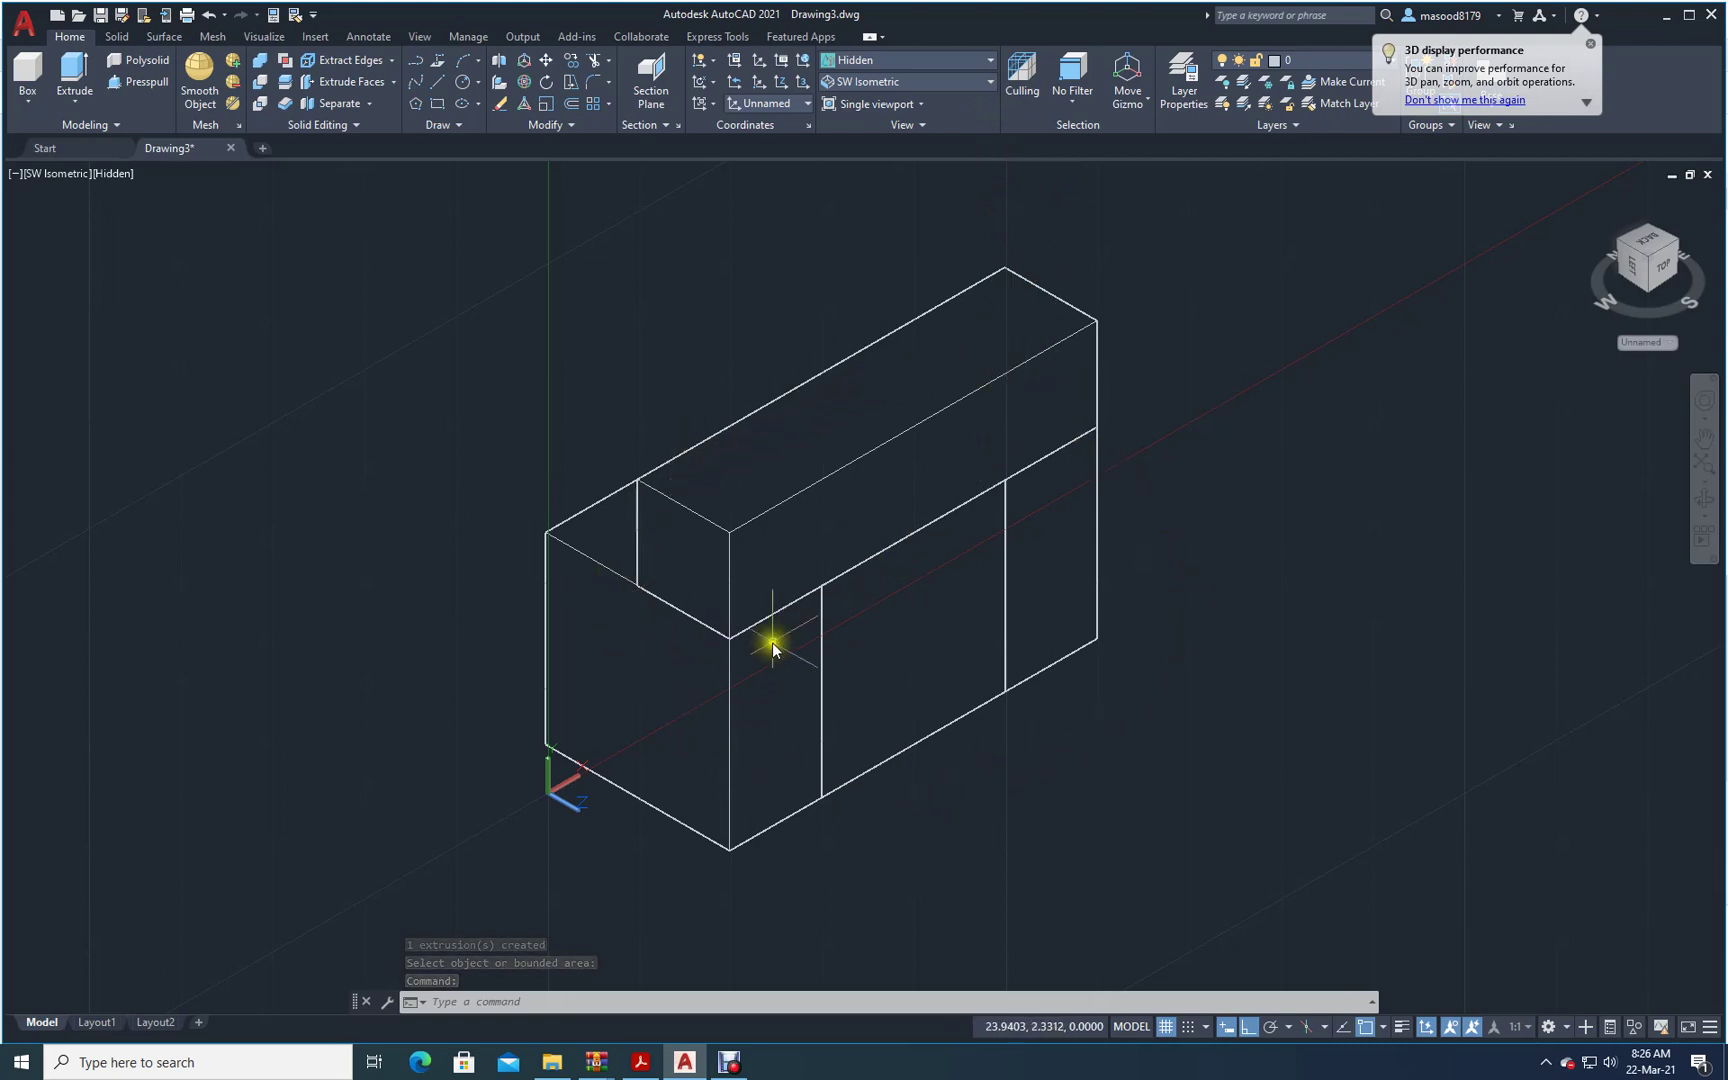
pyautogui.click(650, 1064)
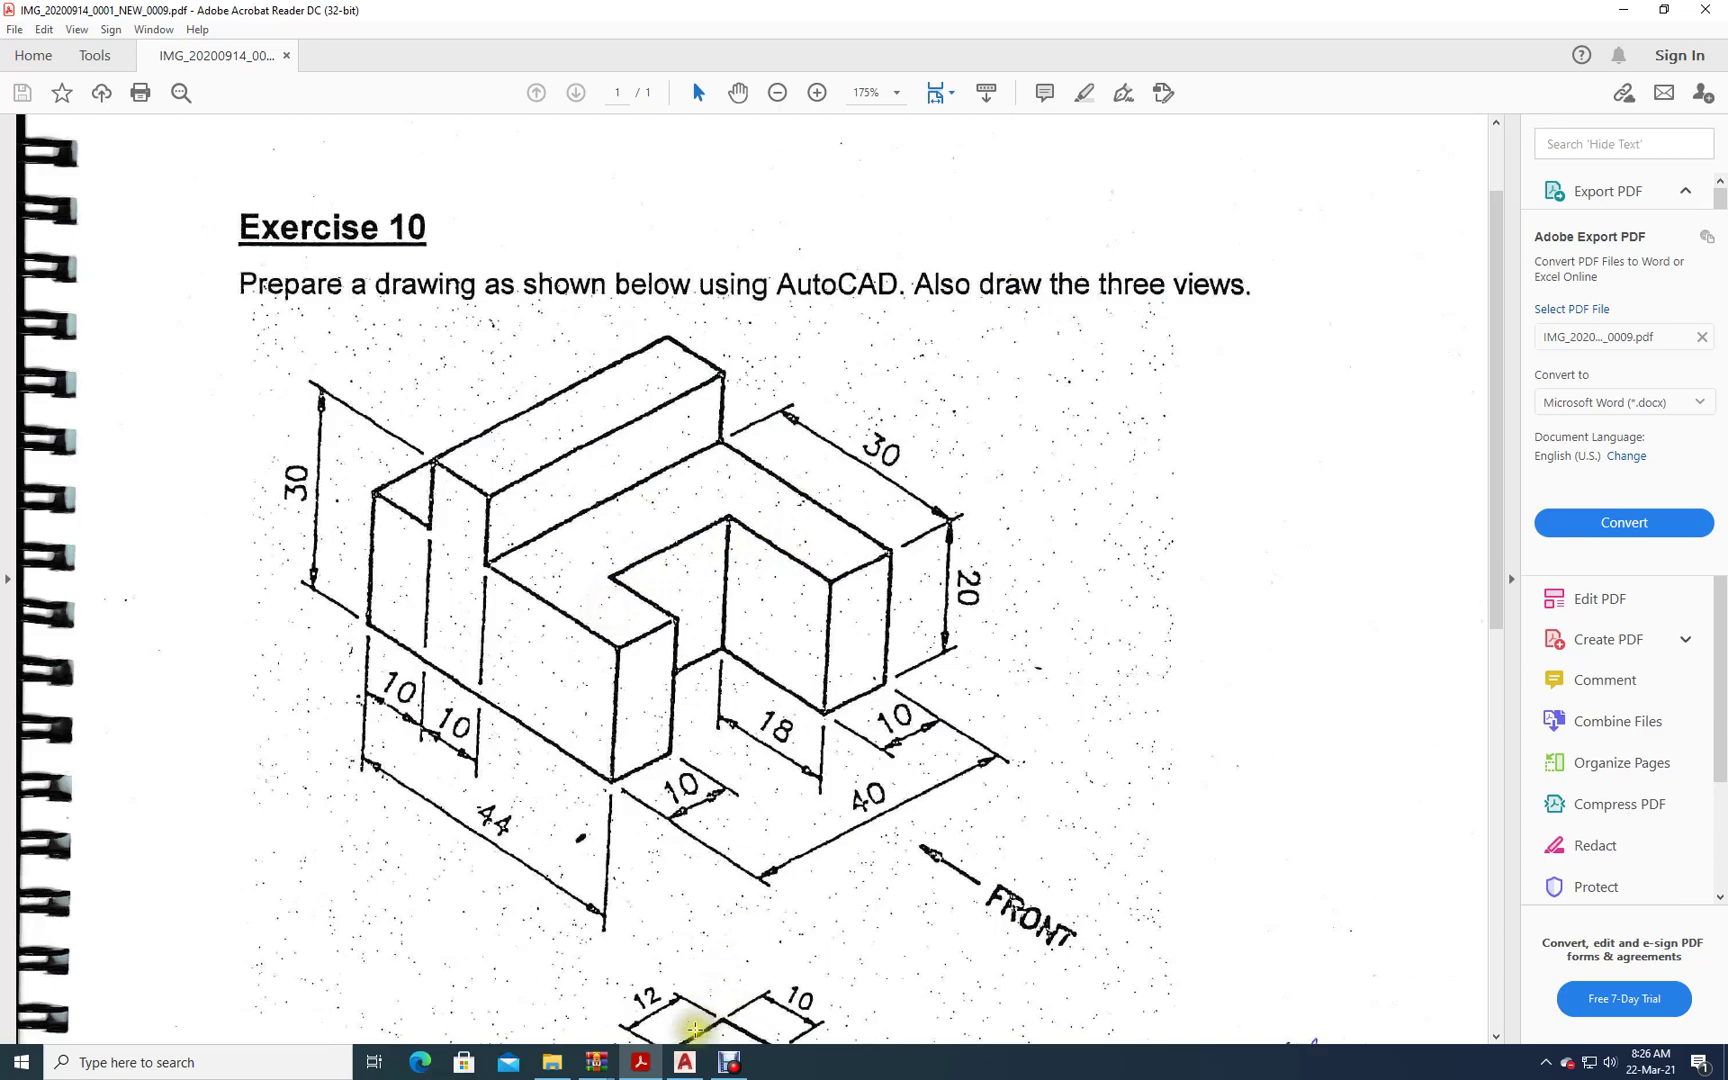
pyautogui.click(685, 1062)
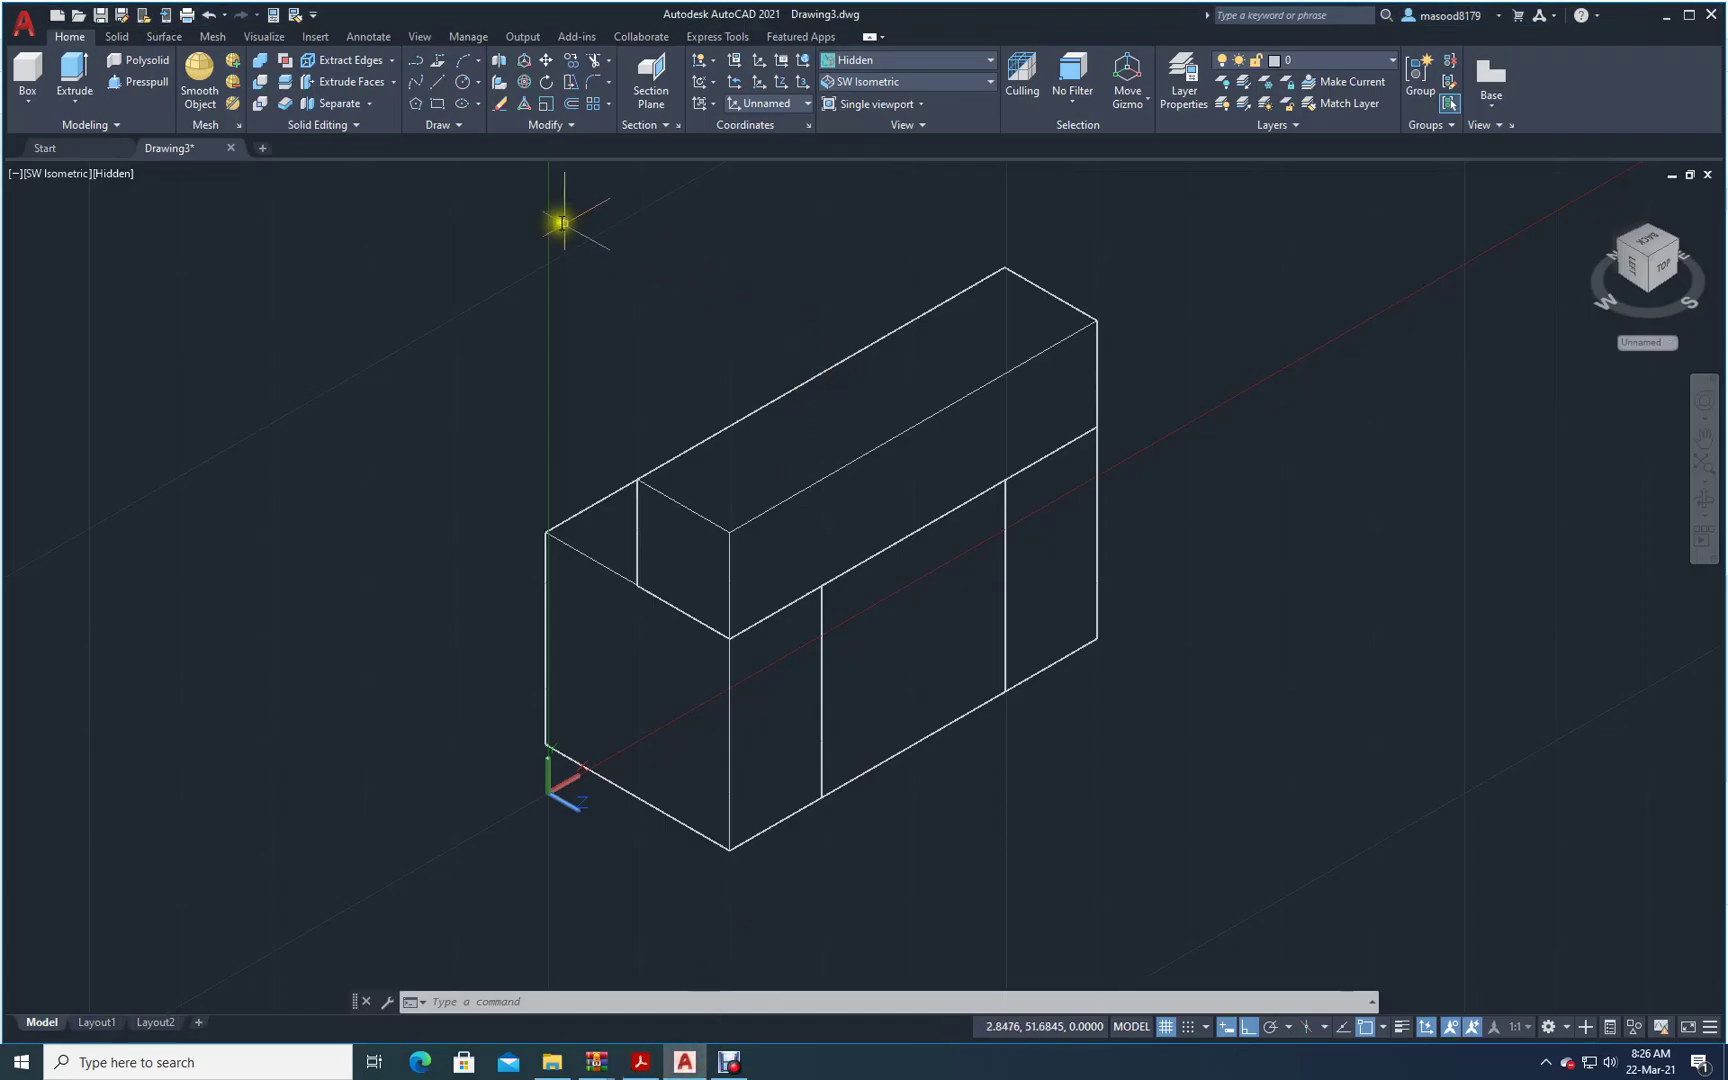
# - Press-pull the right-end face 30 and the left front face 24, then view the Exercise 10 PDF
pyautogui.click(133, 90)
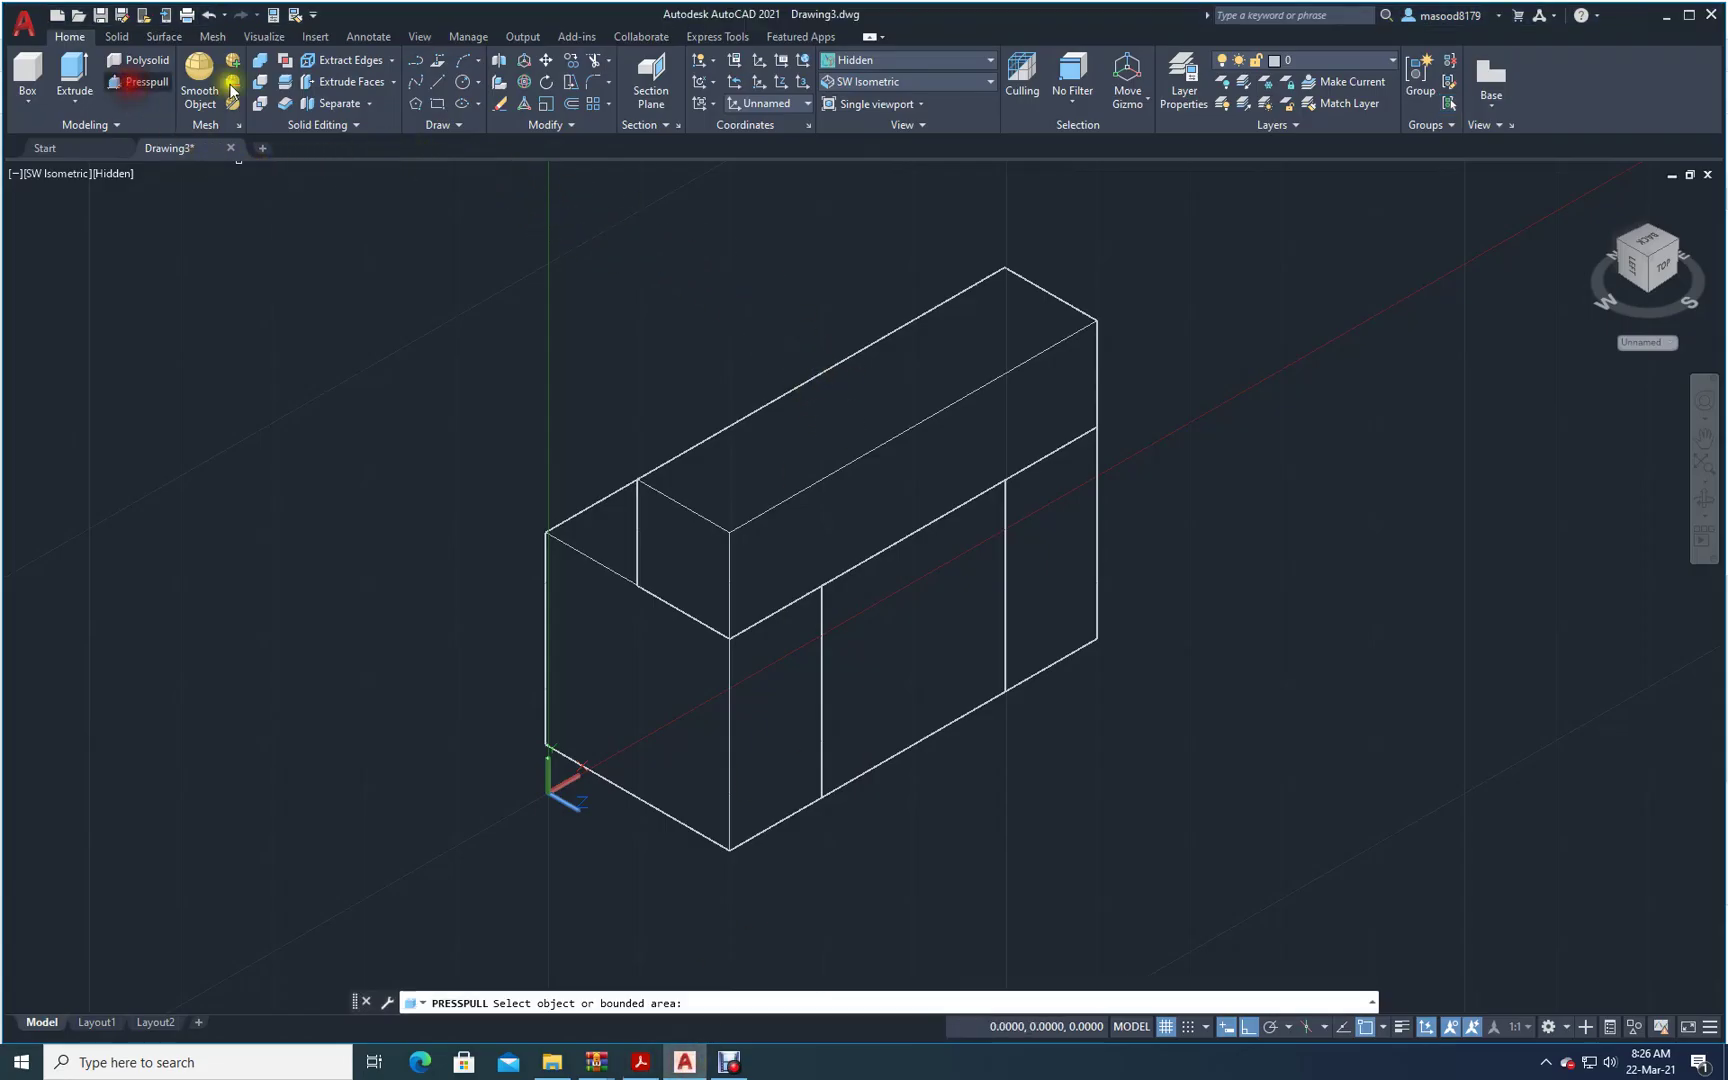
pyautogui.click(1030, 590)
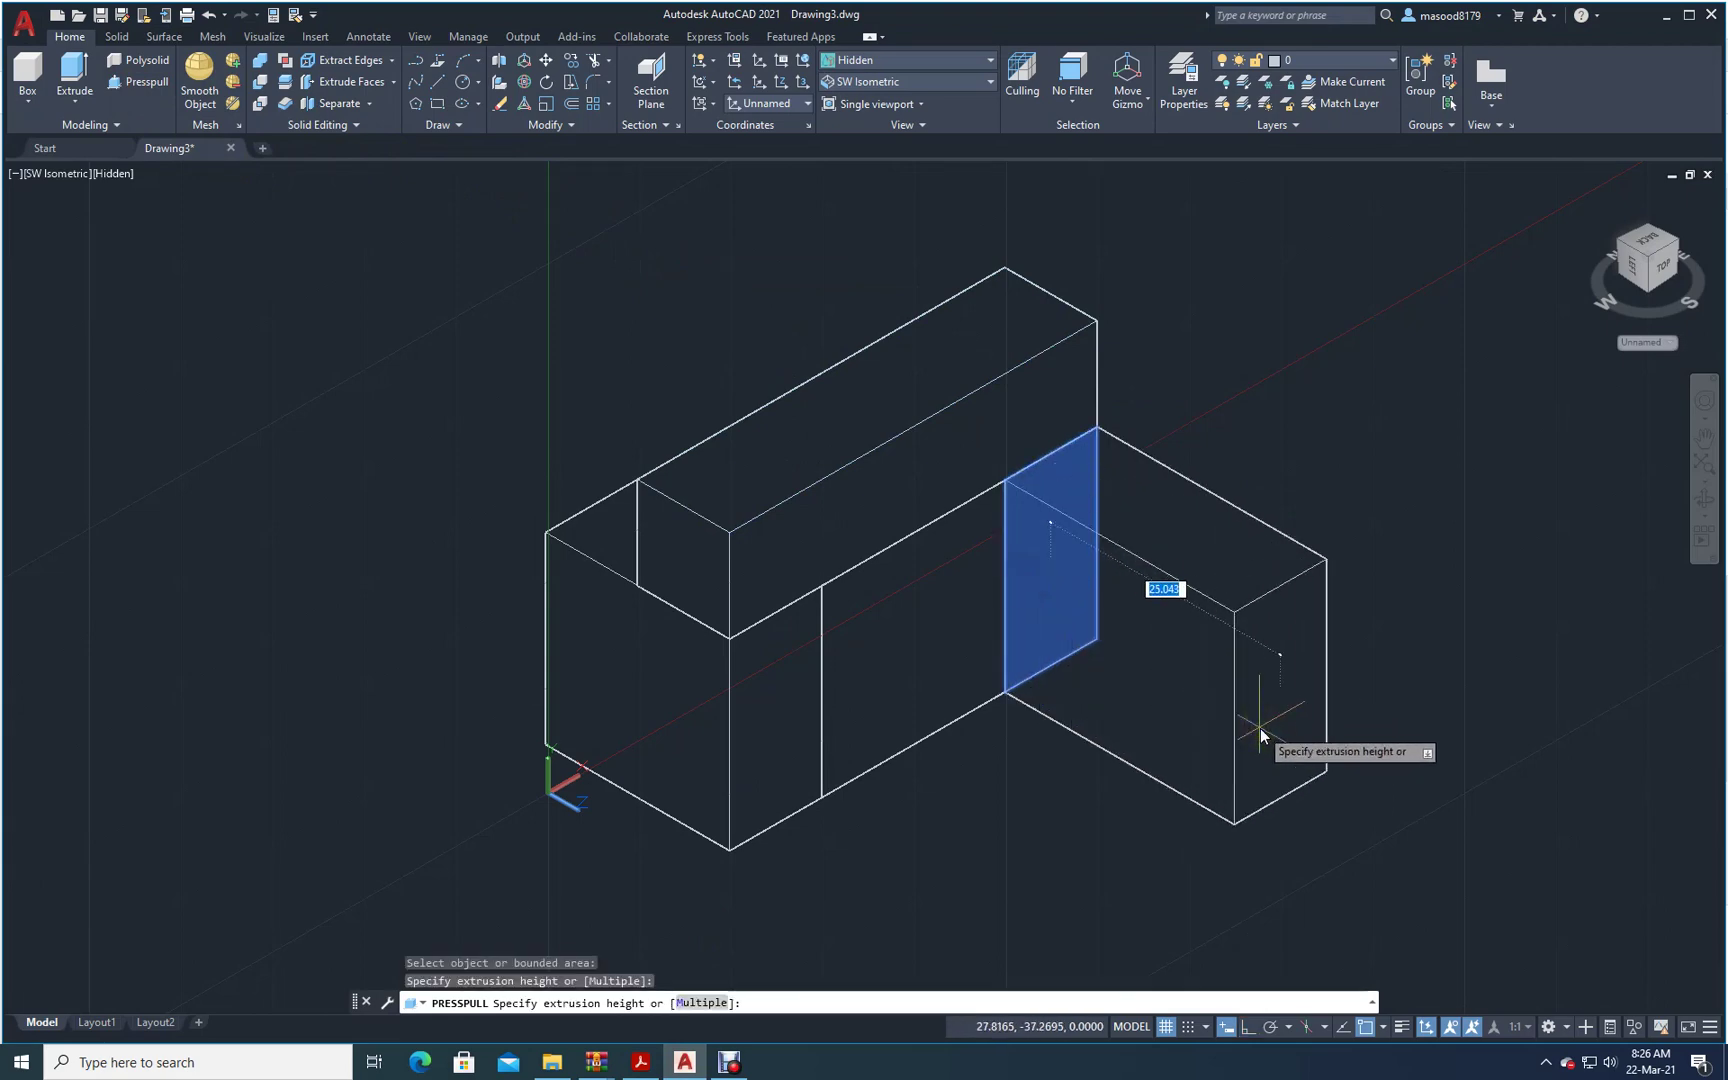
pyautogui.write('30')
pyautogui.press('Return')
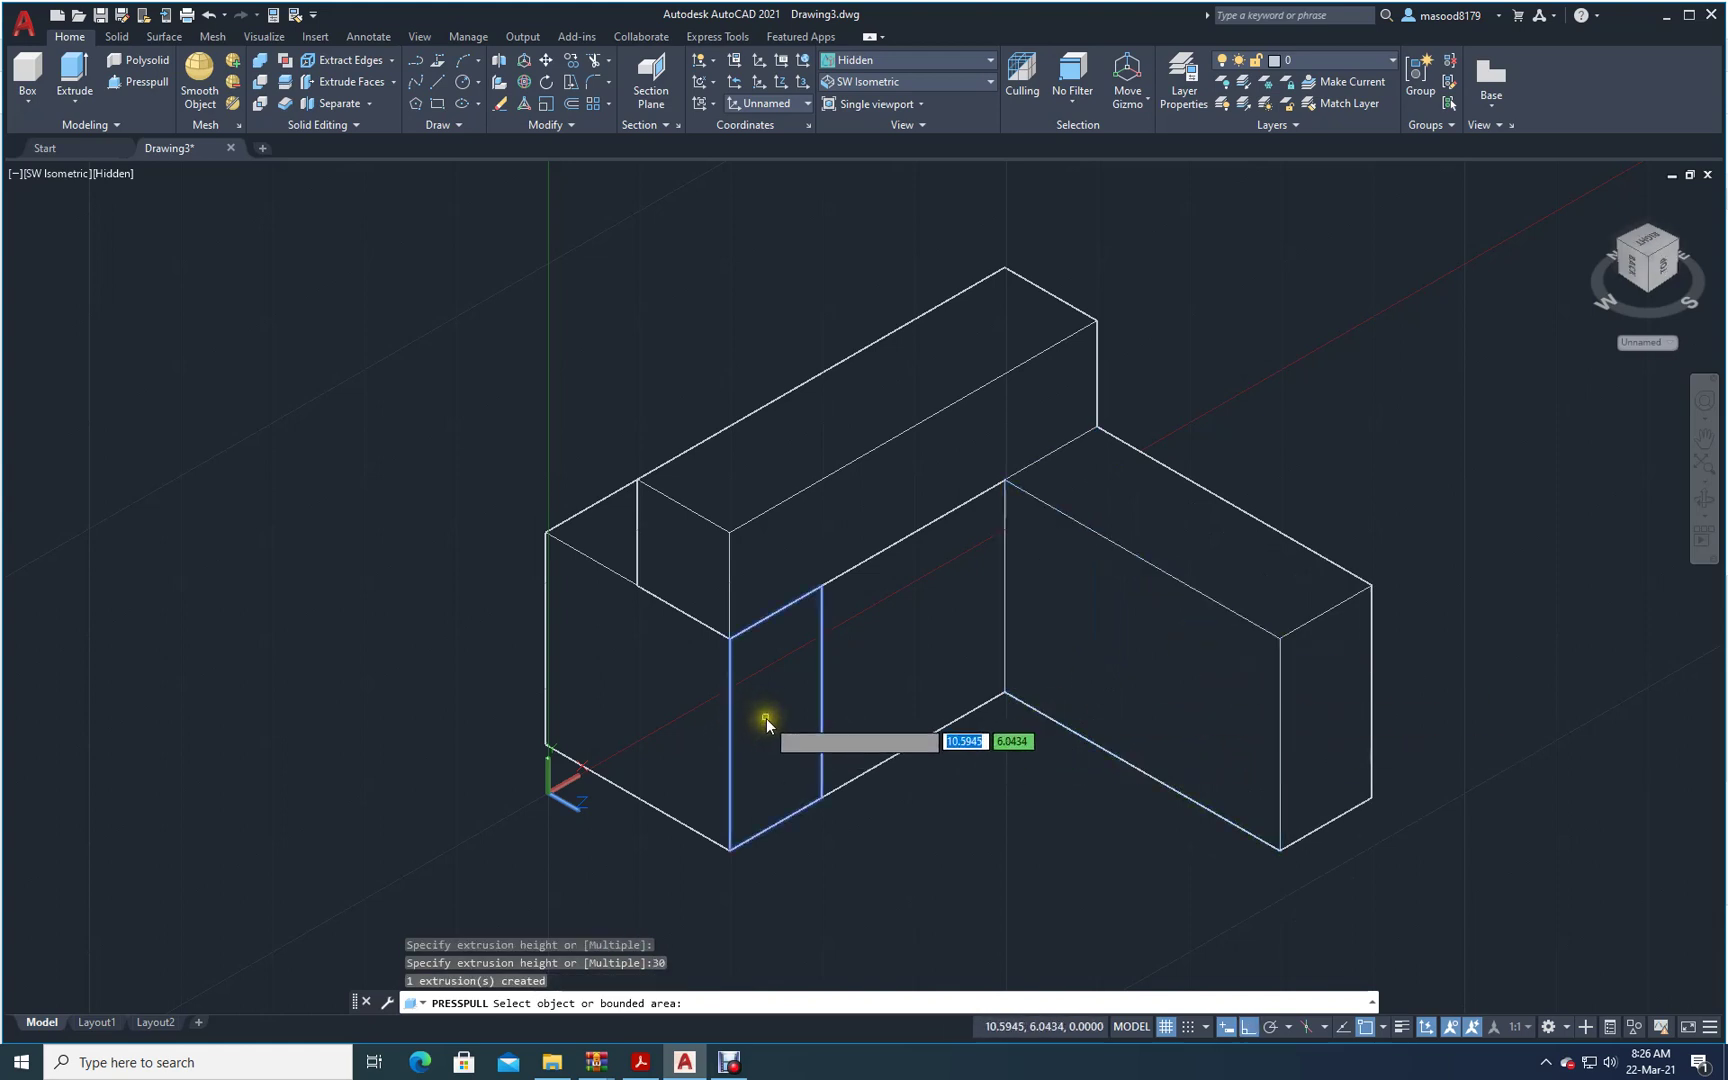
pyautogui.click(767, 714)
pyautogui.write('24')
pyautogui.press('Return')
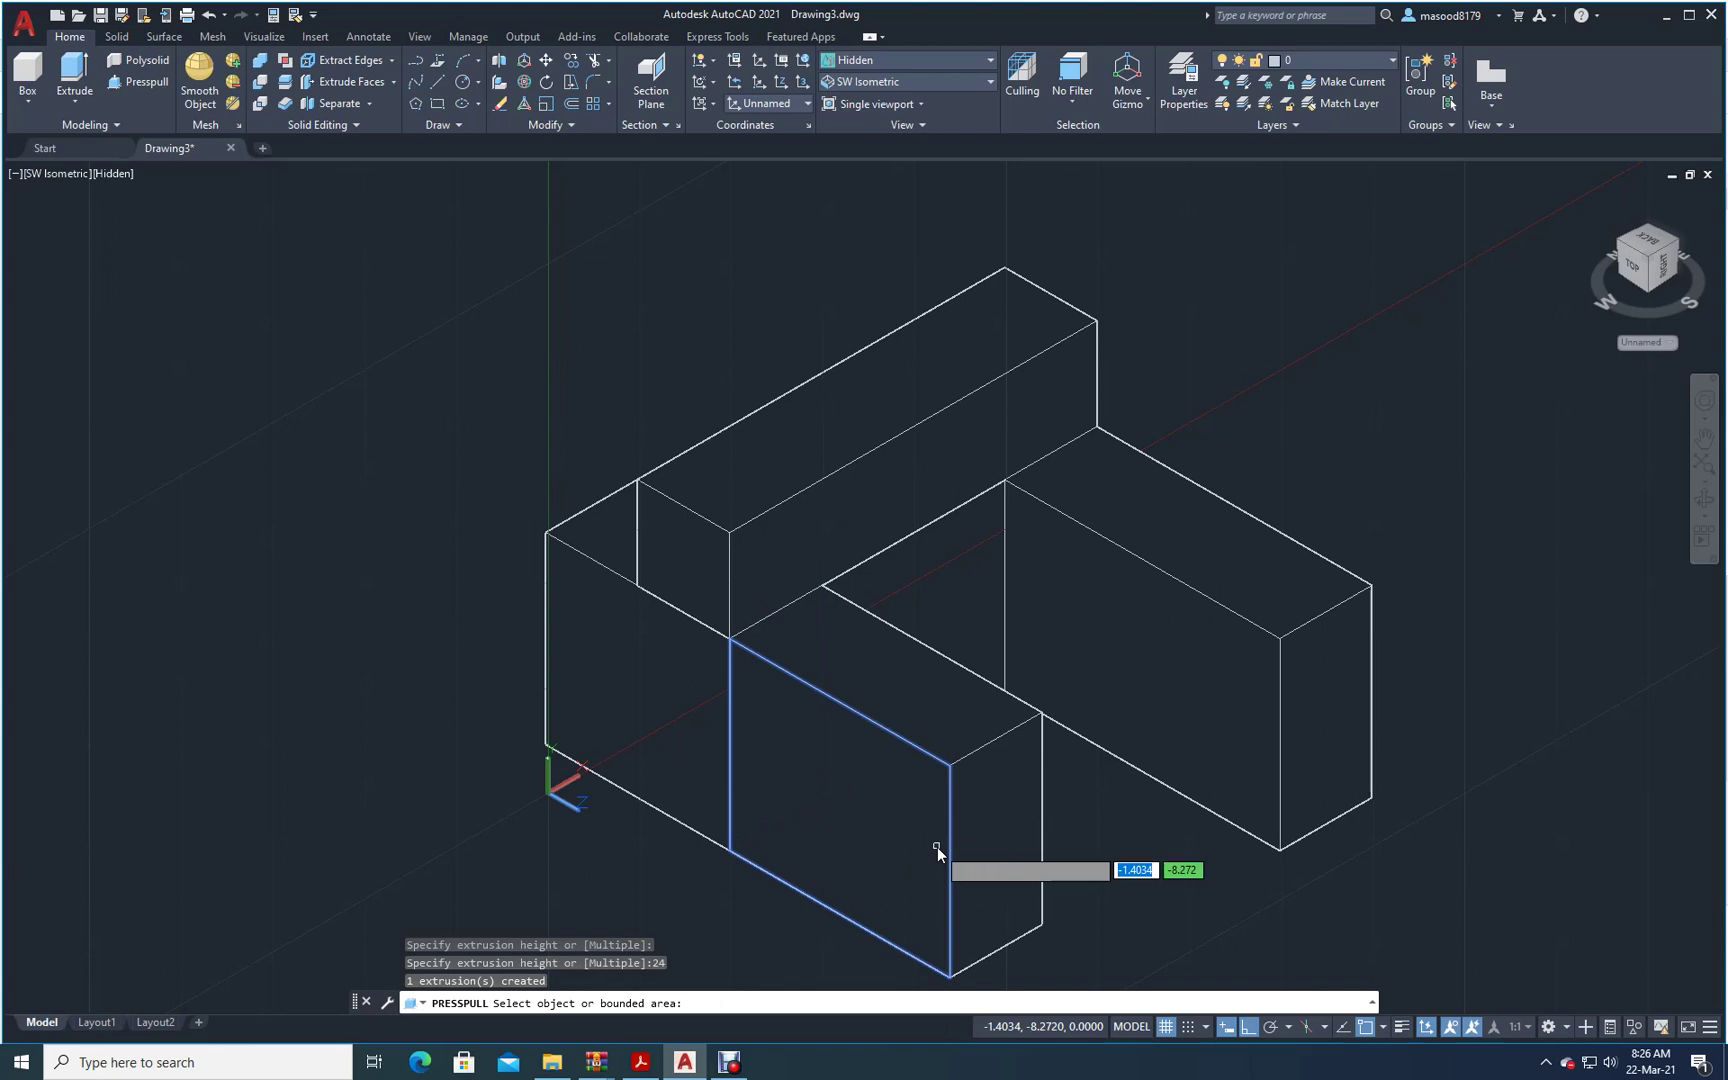
pyautogui.press('Return')
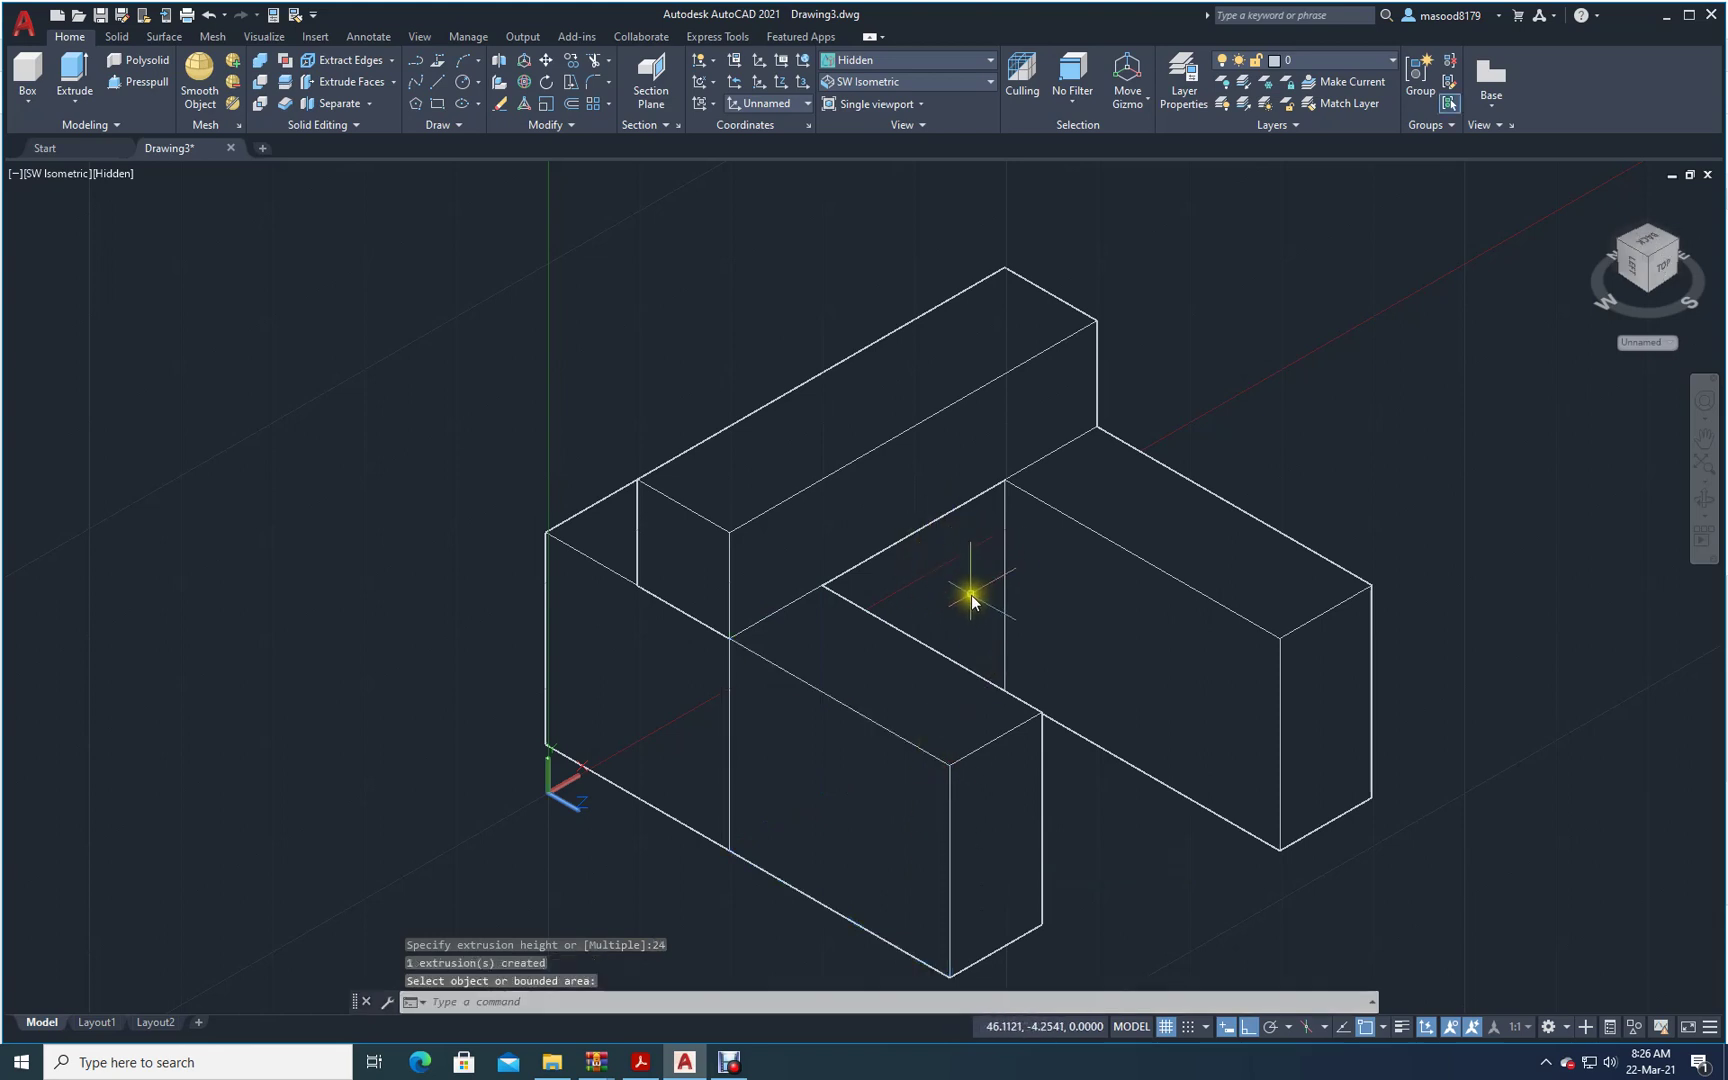
pyautogui.click(648, 1068)
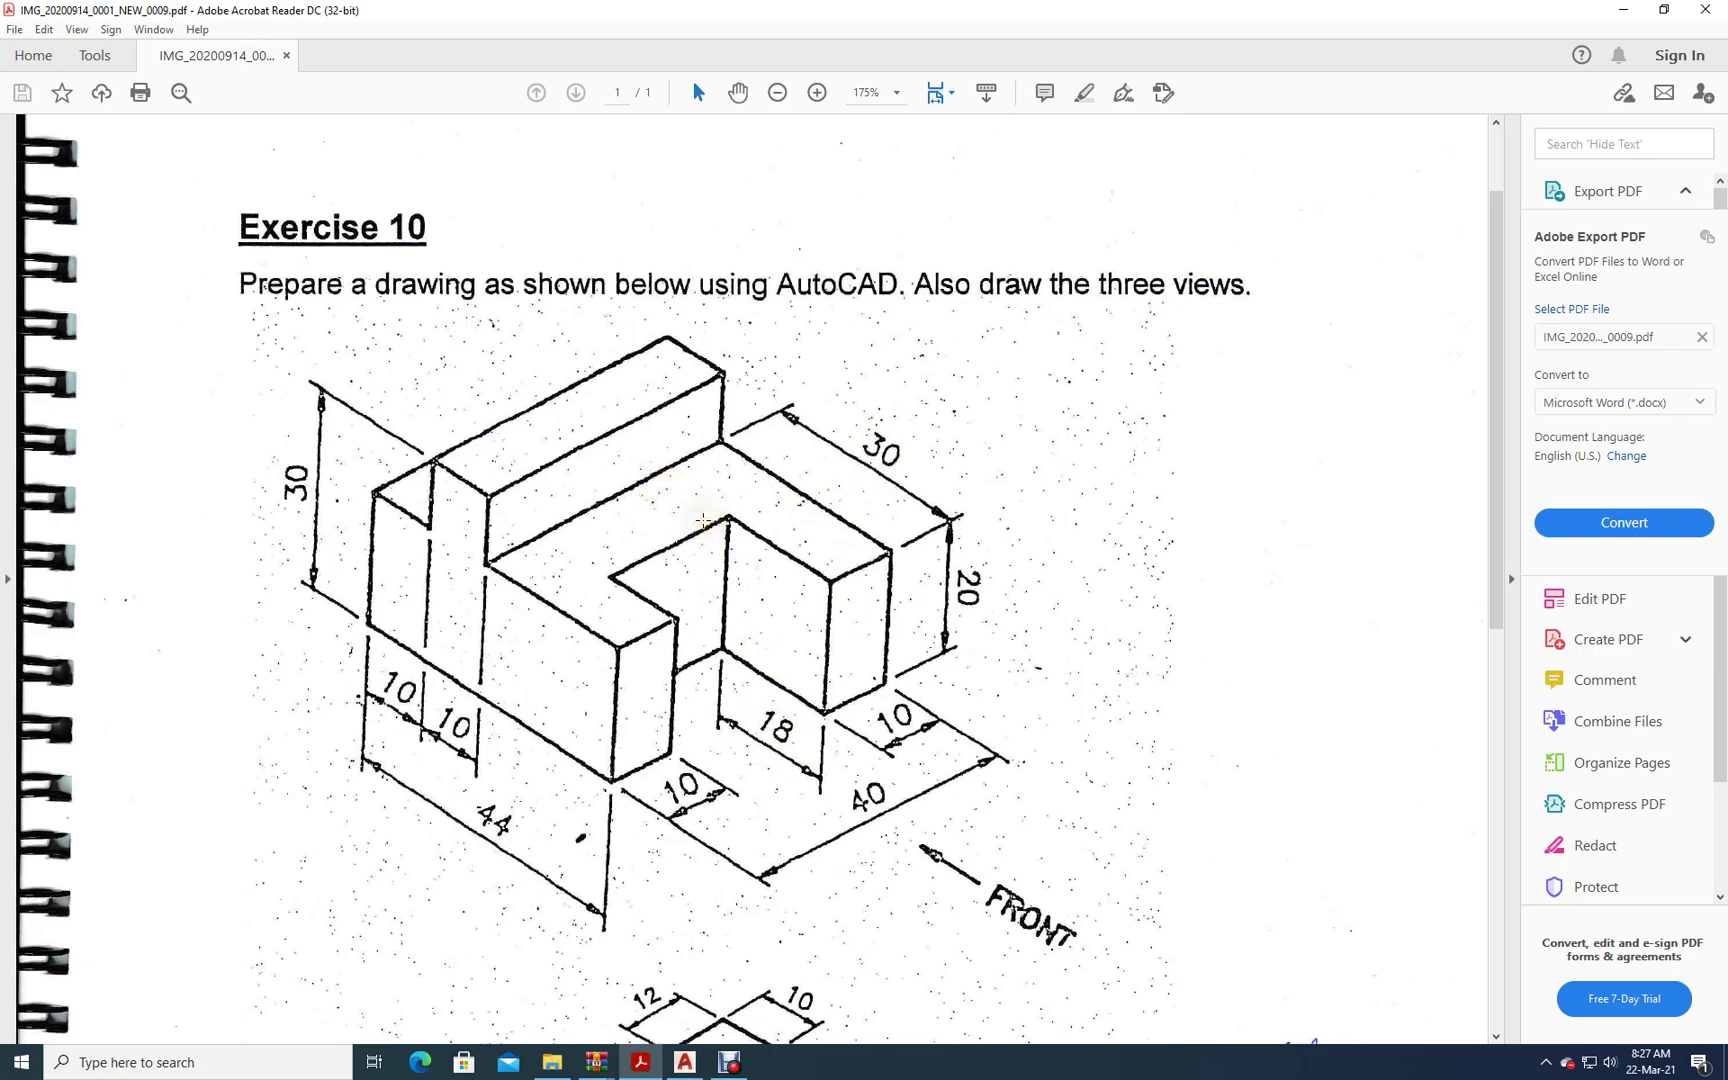
# - Back in AutoCAD, press-pull the inner face between the two wings 12 units
pyautogui.click(685, 1058)
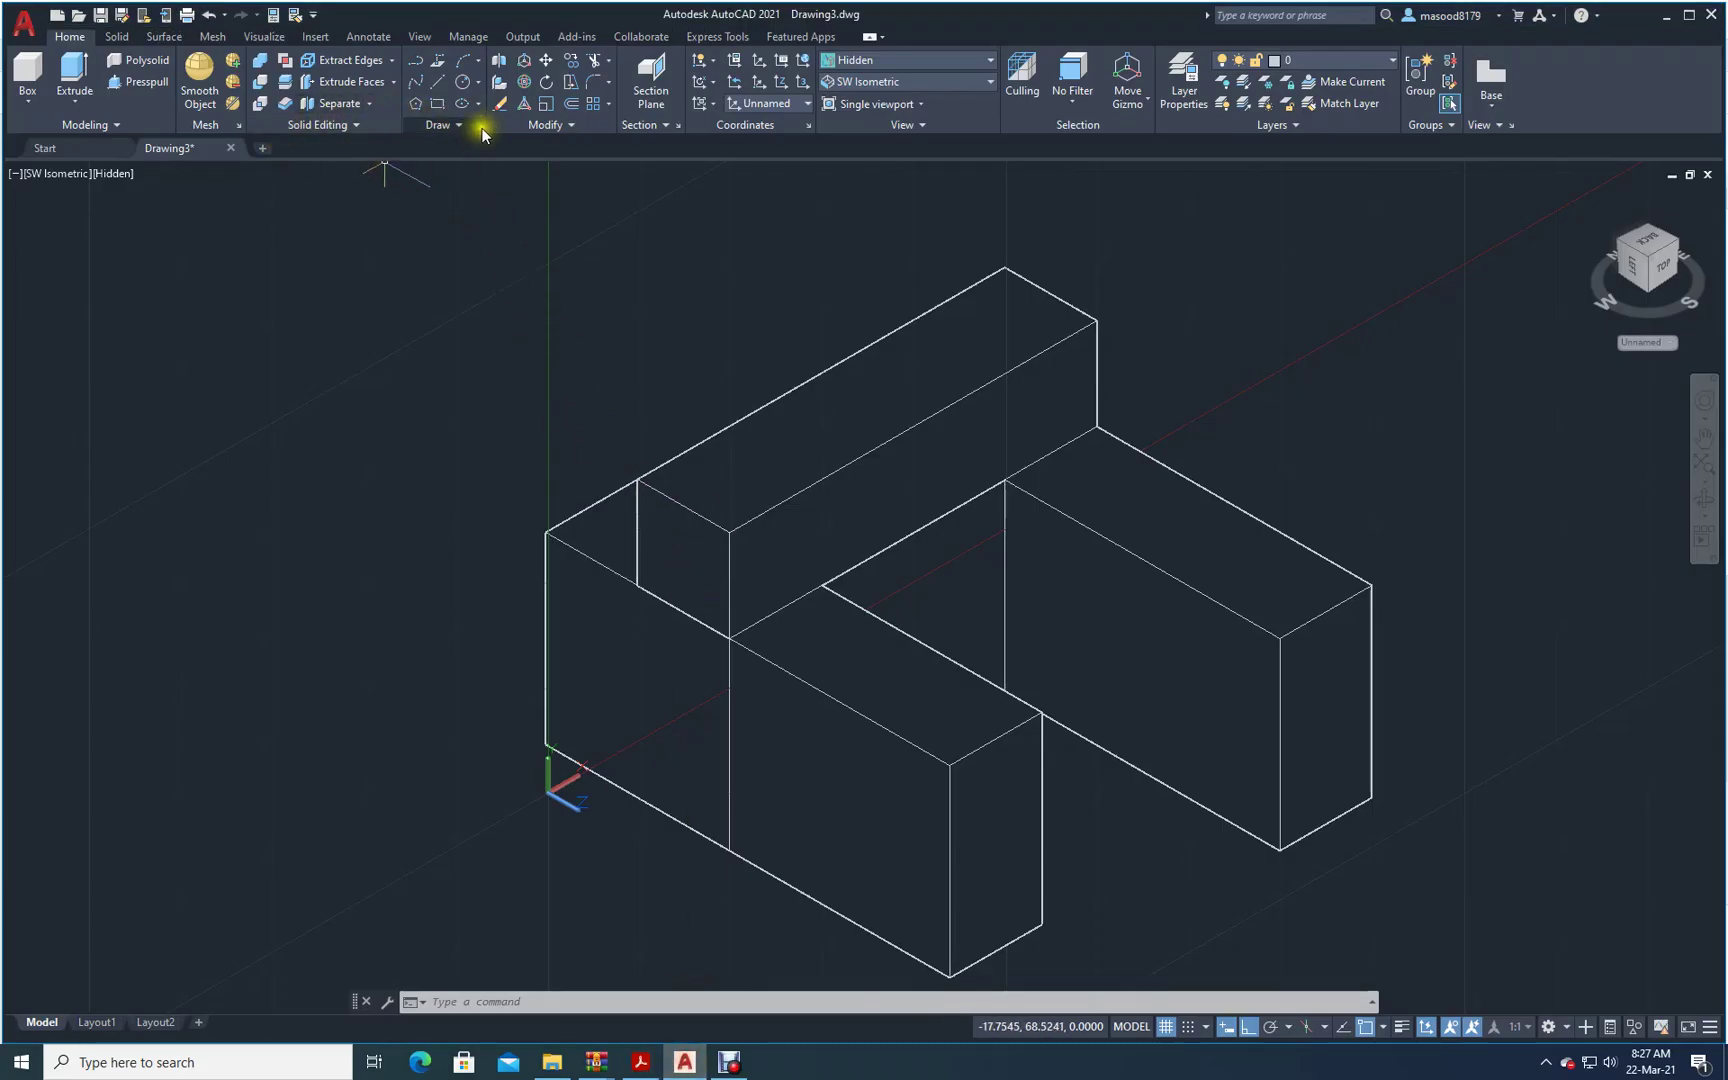
pyautogui.click(566, 103)
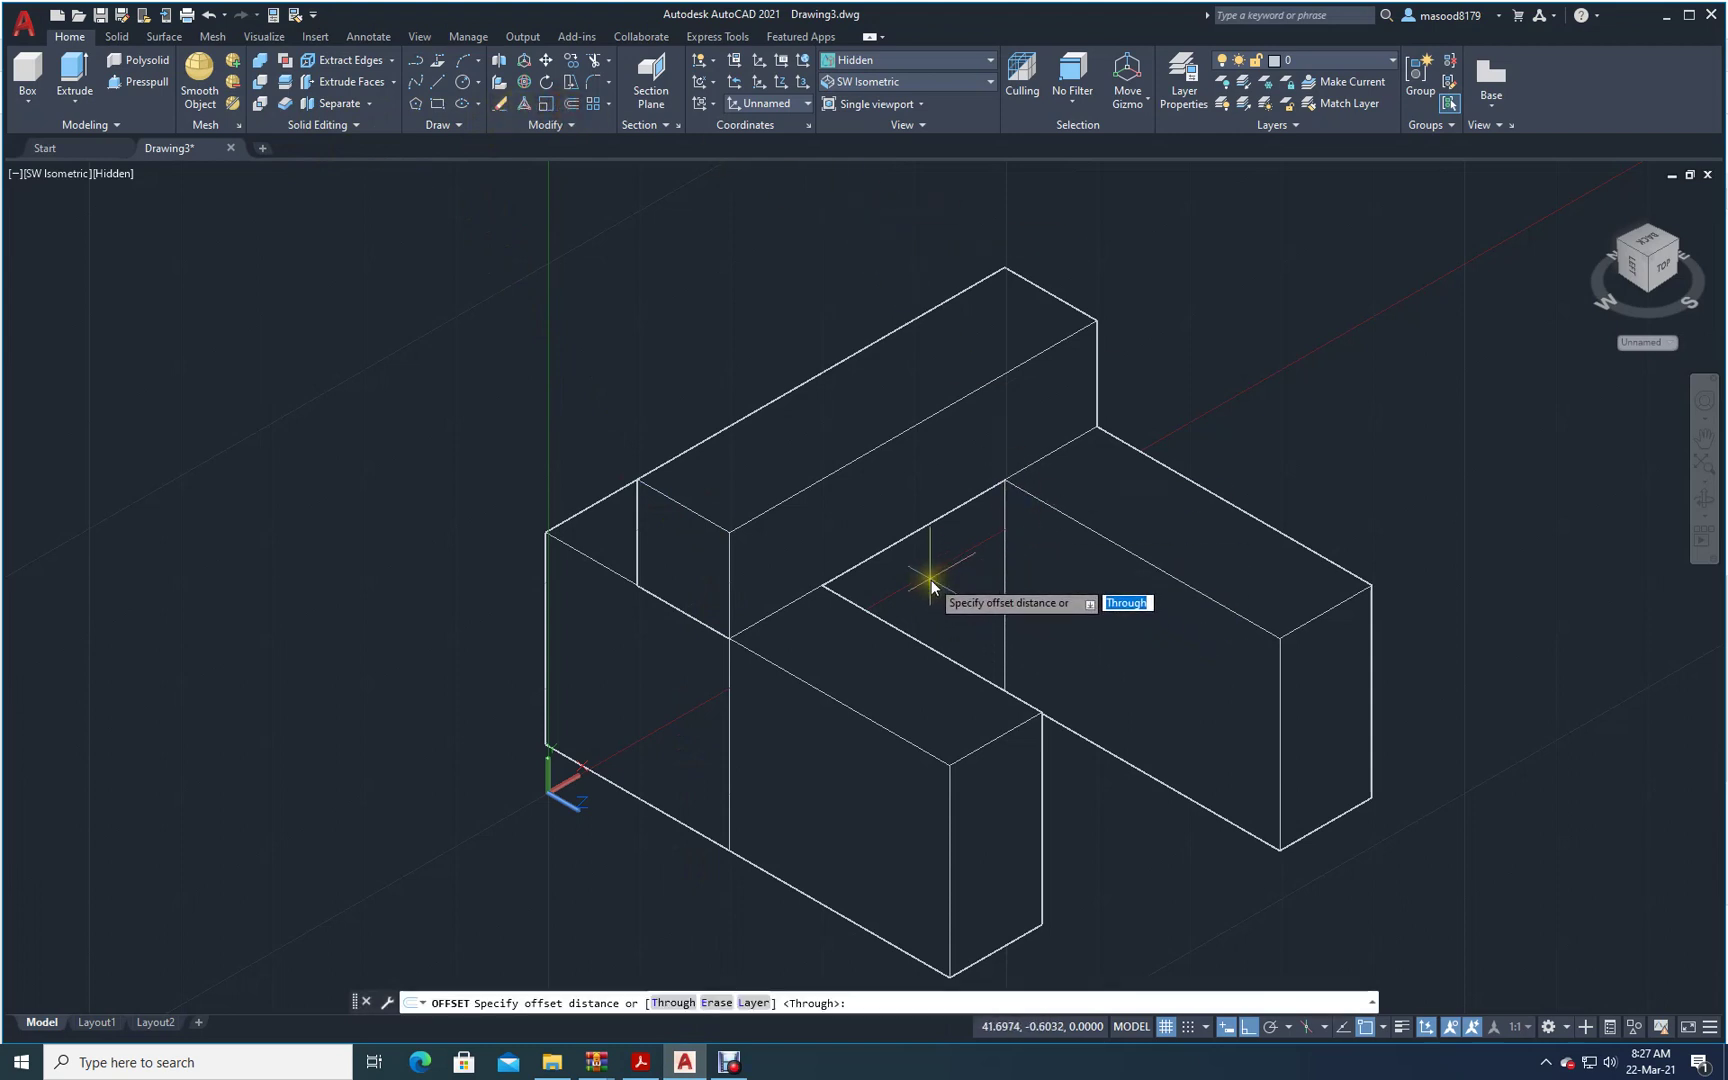
pyautogui.press('Escape')
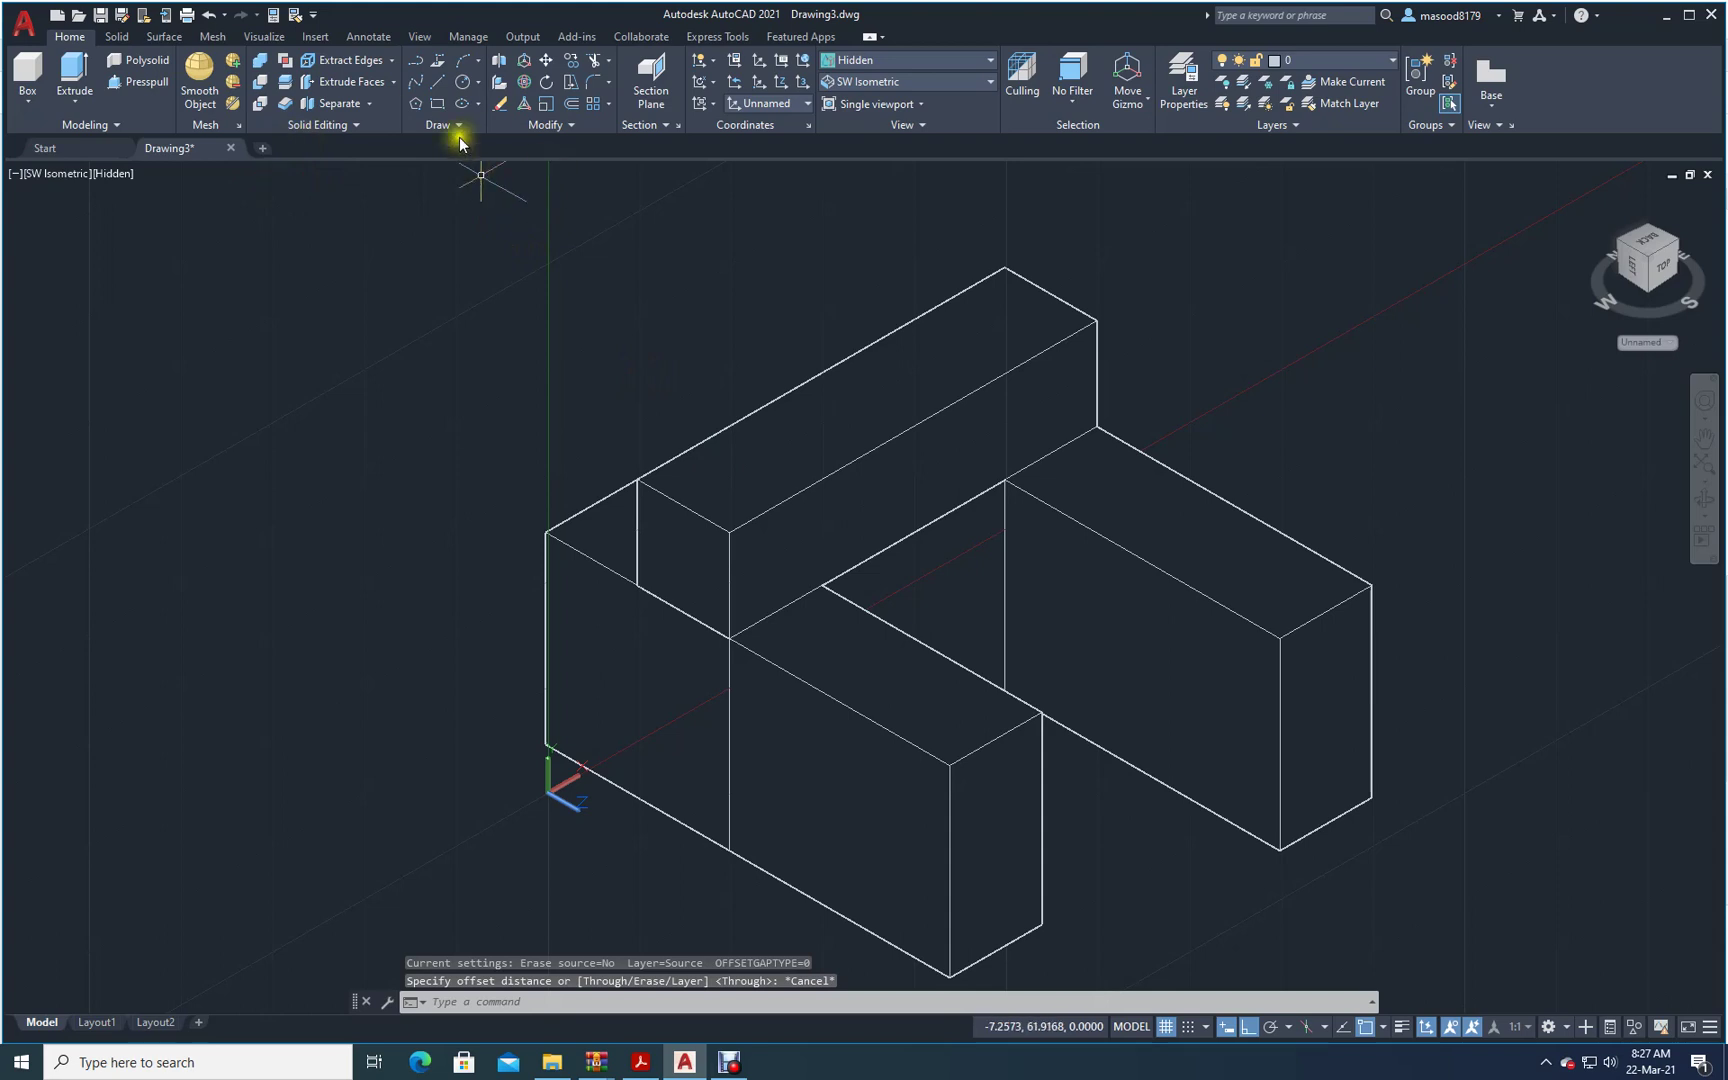
pyautogui.click(146, 84)
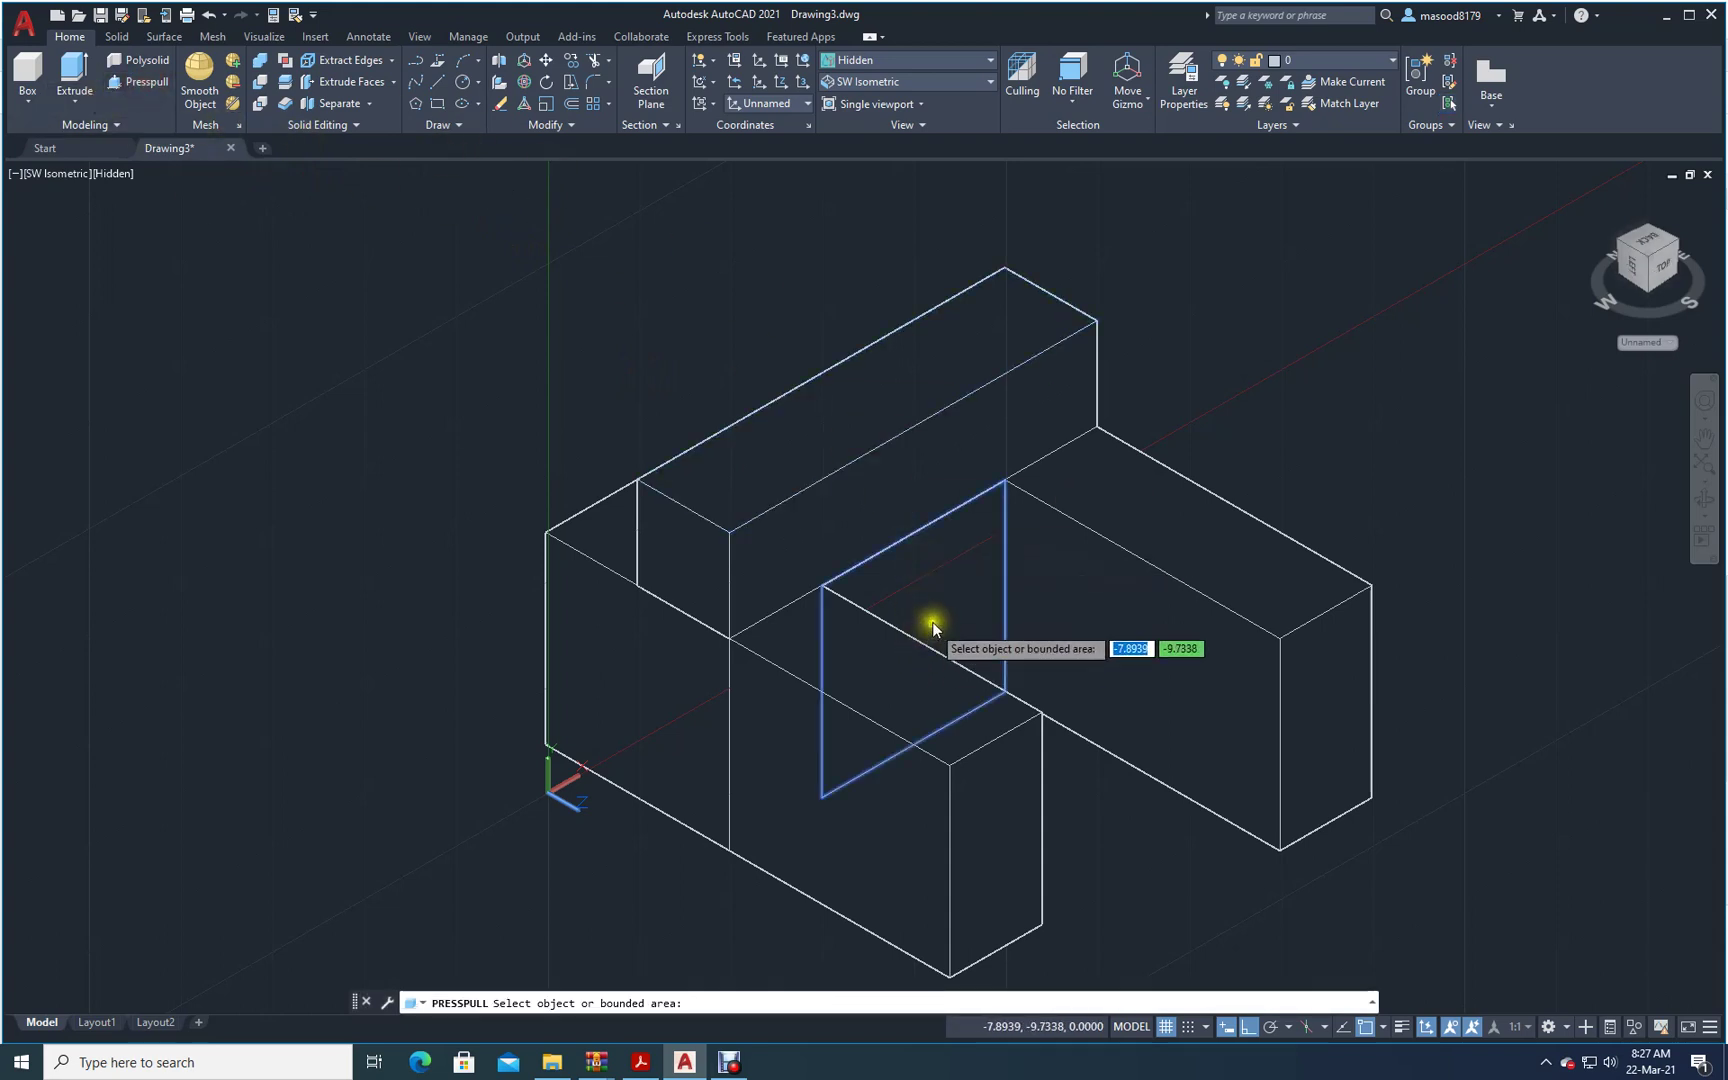
pyautogui.click(932, 585)
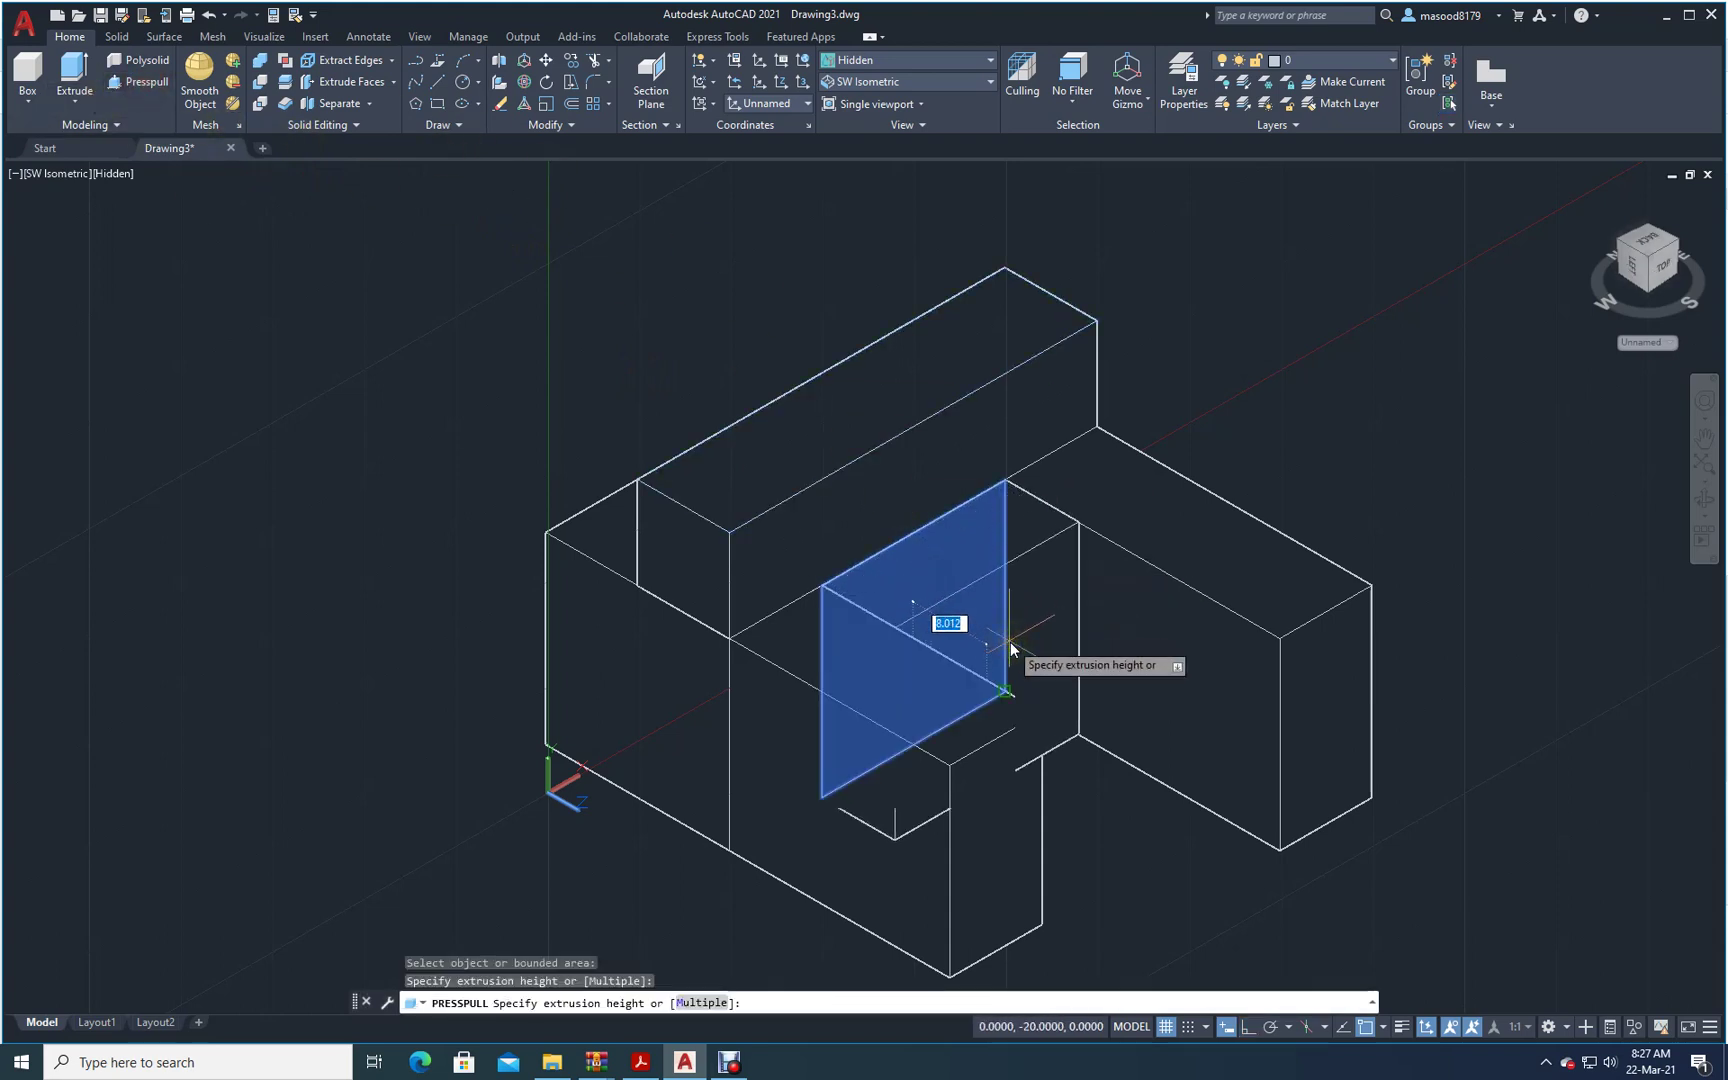
pyautogui.write('12')
pyautogui.press('Return')
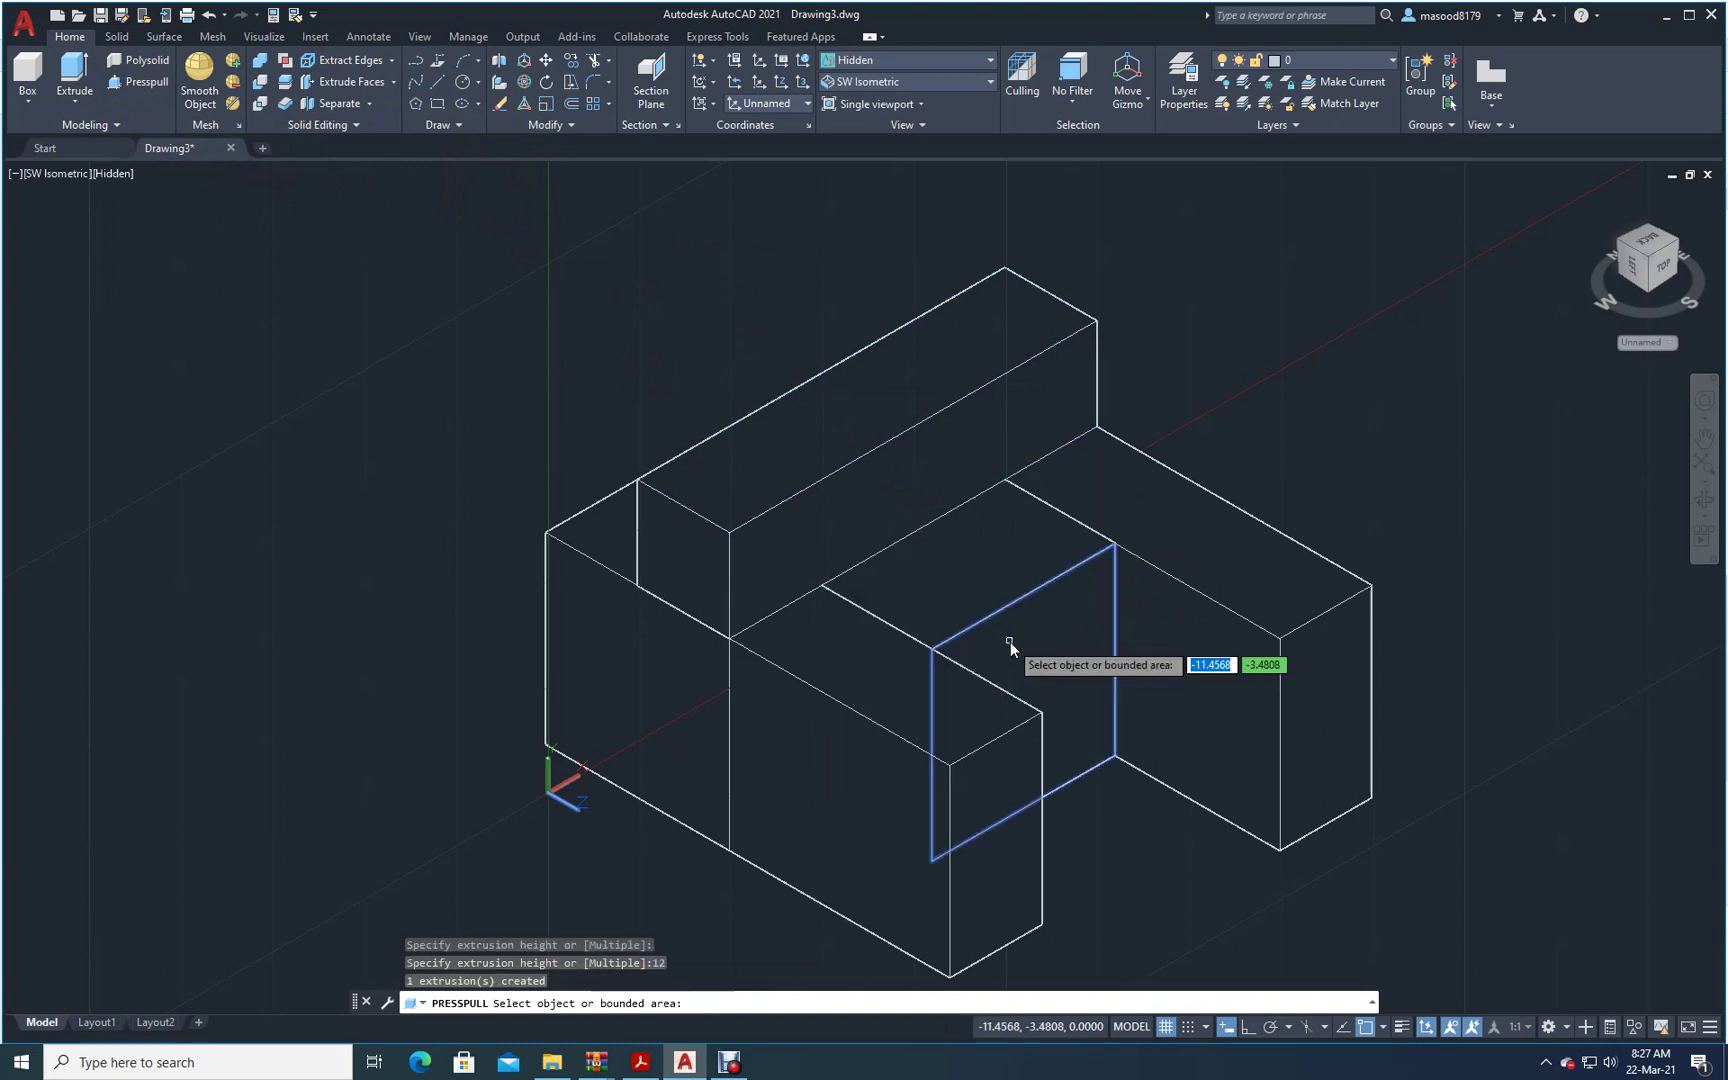
pyautogui.press('Return')
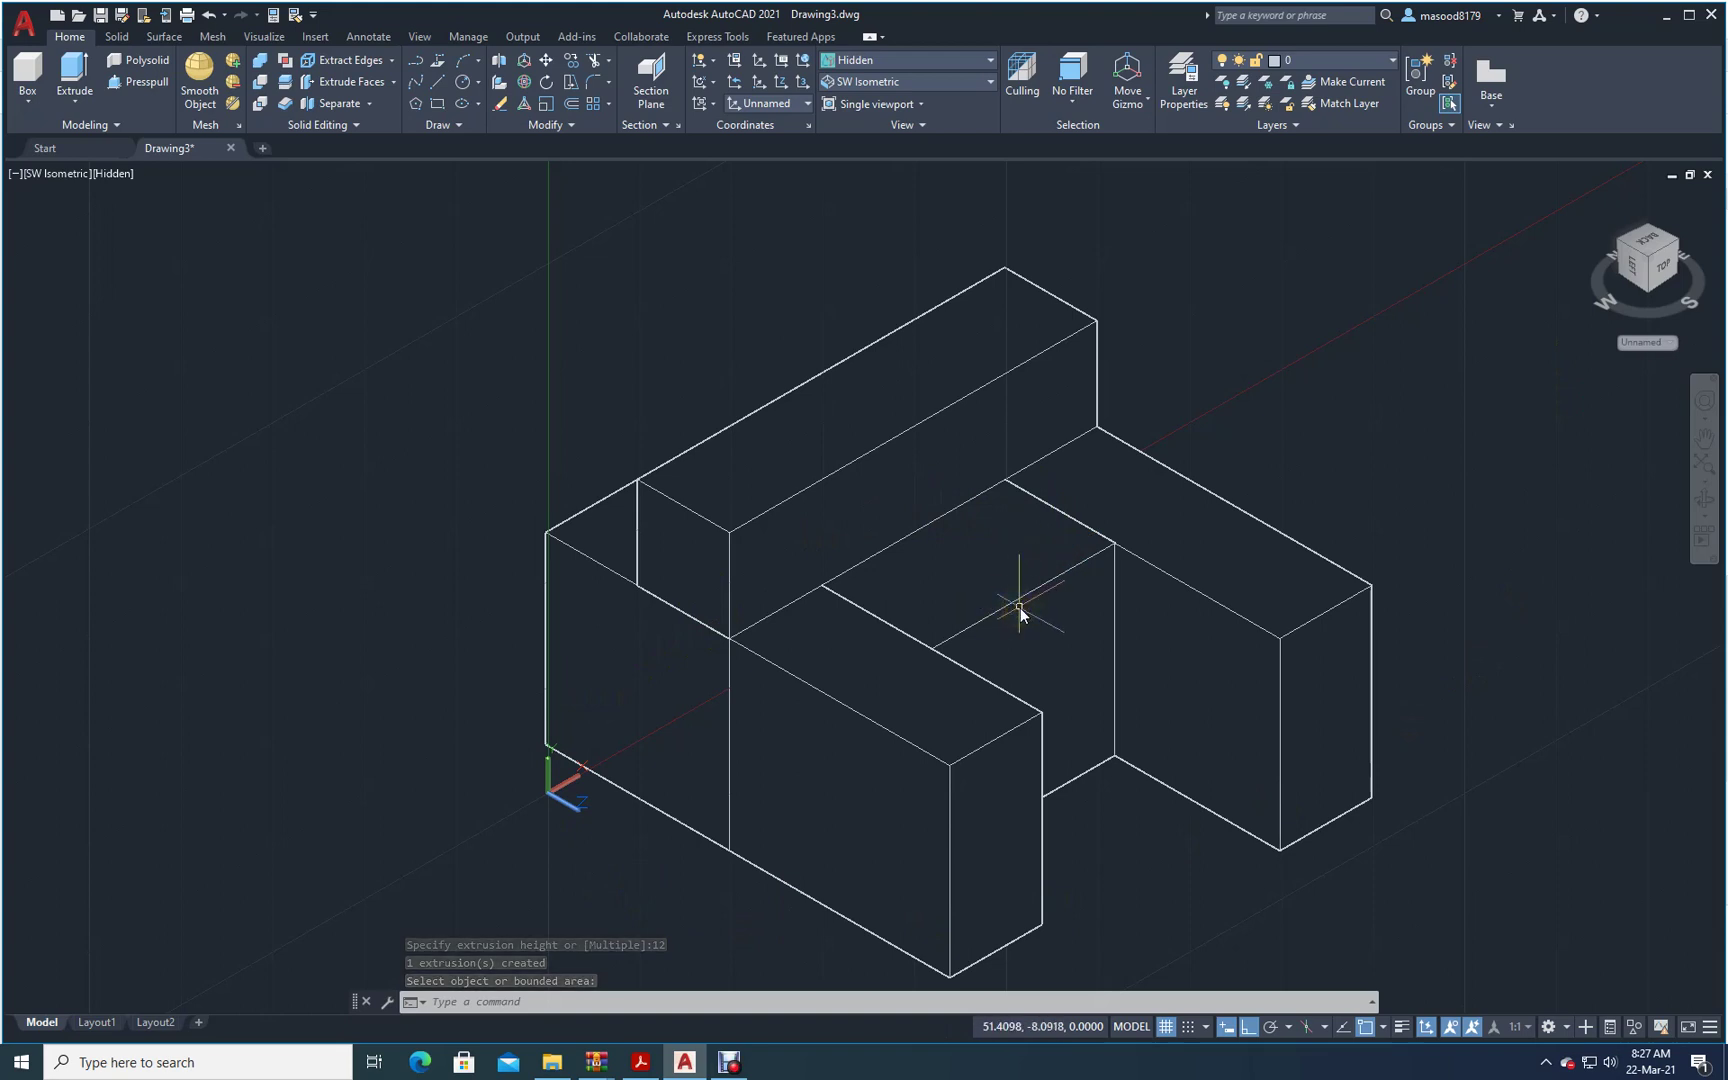
# - Union the front, back, right and middle boxes into one solid, then zoom out
pyautogui.click(262, 64)
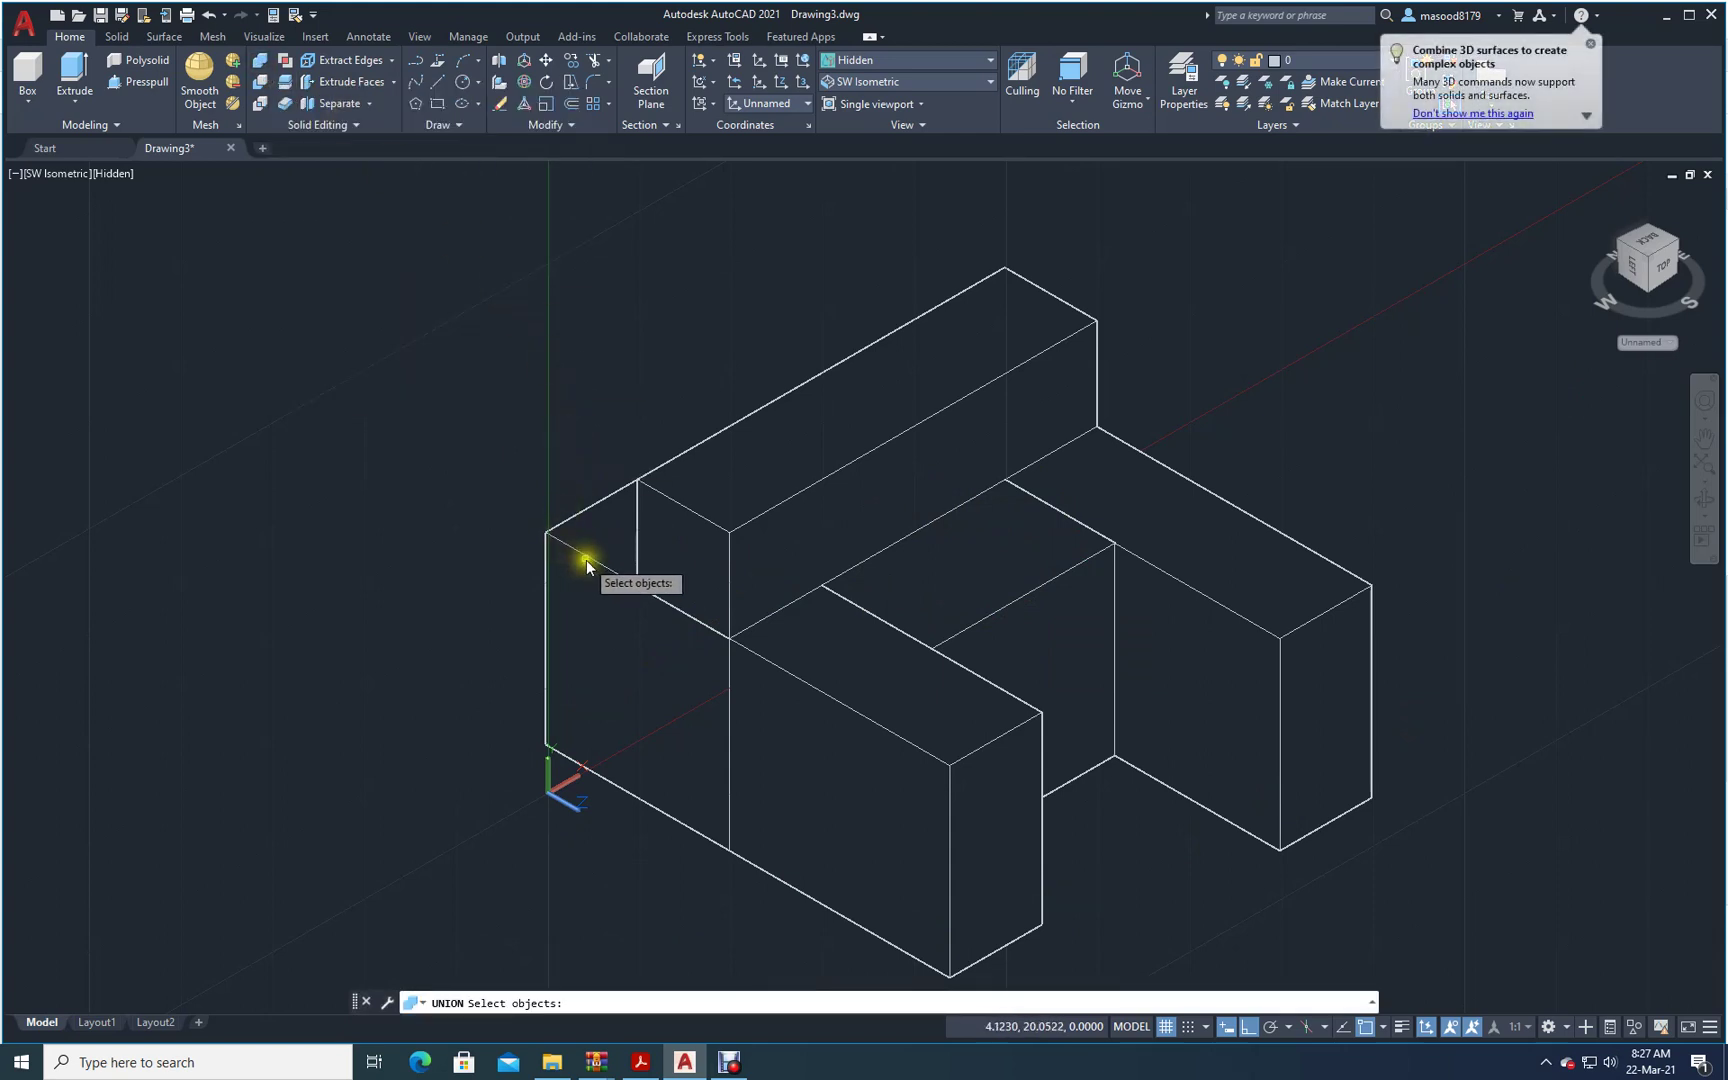
pyautogui.click(584, 560)
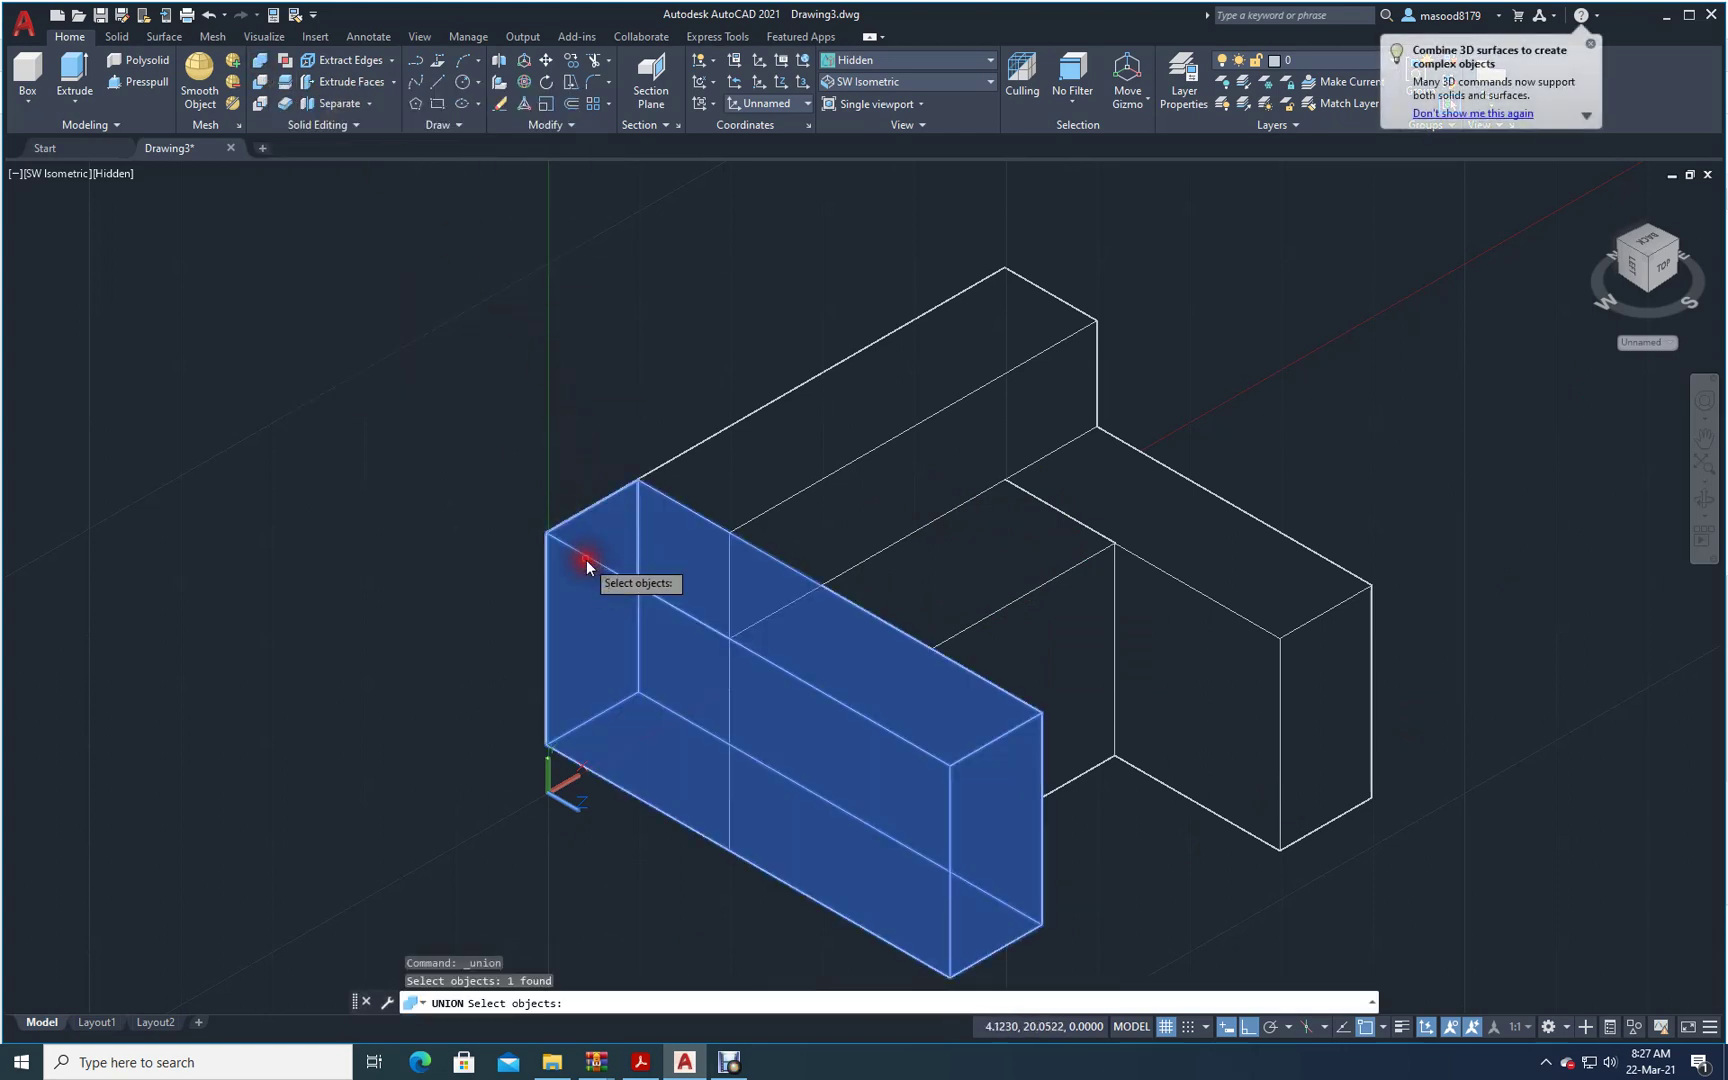
pyautogui.click(791, 473)
pyautogui.click(1116, 505)
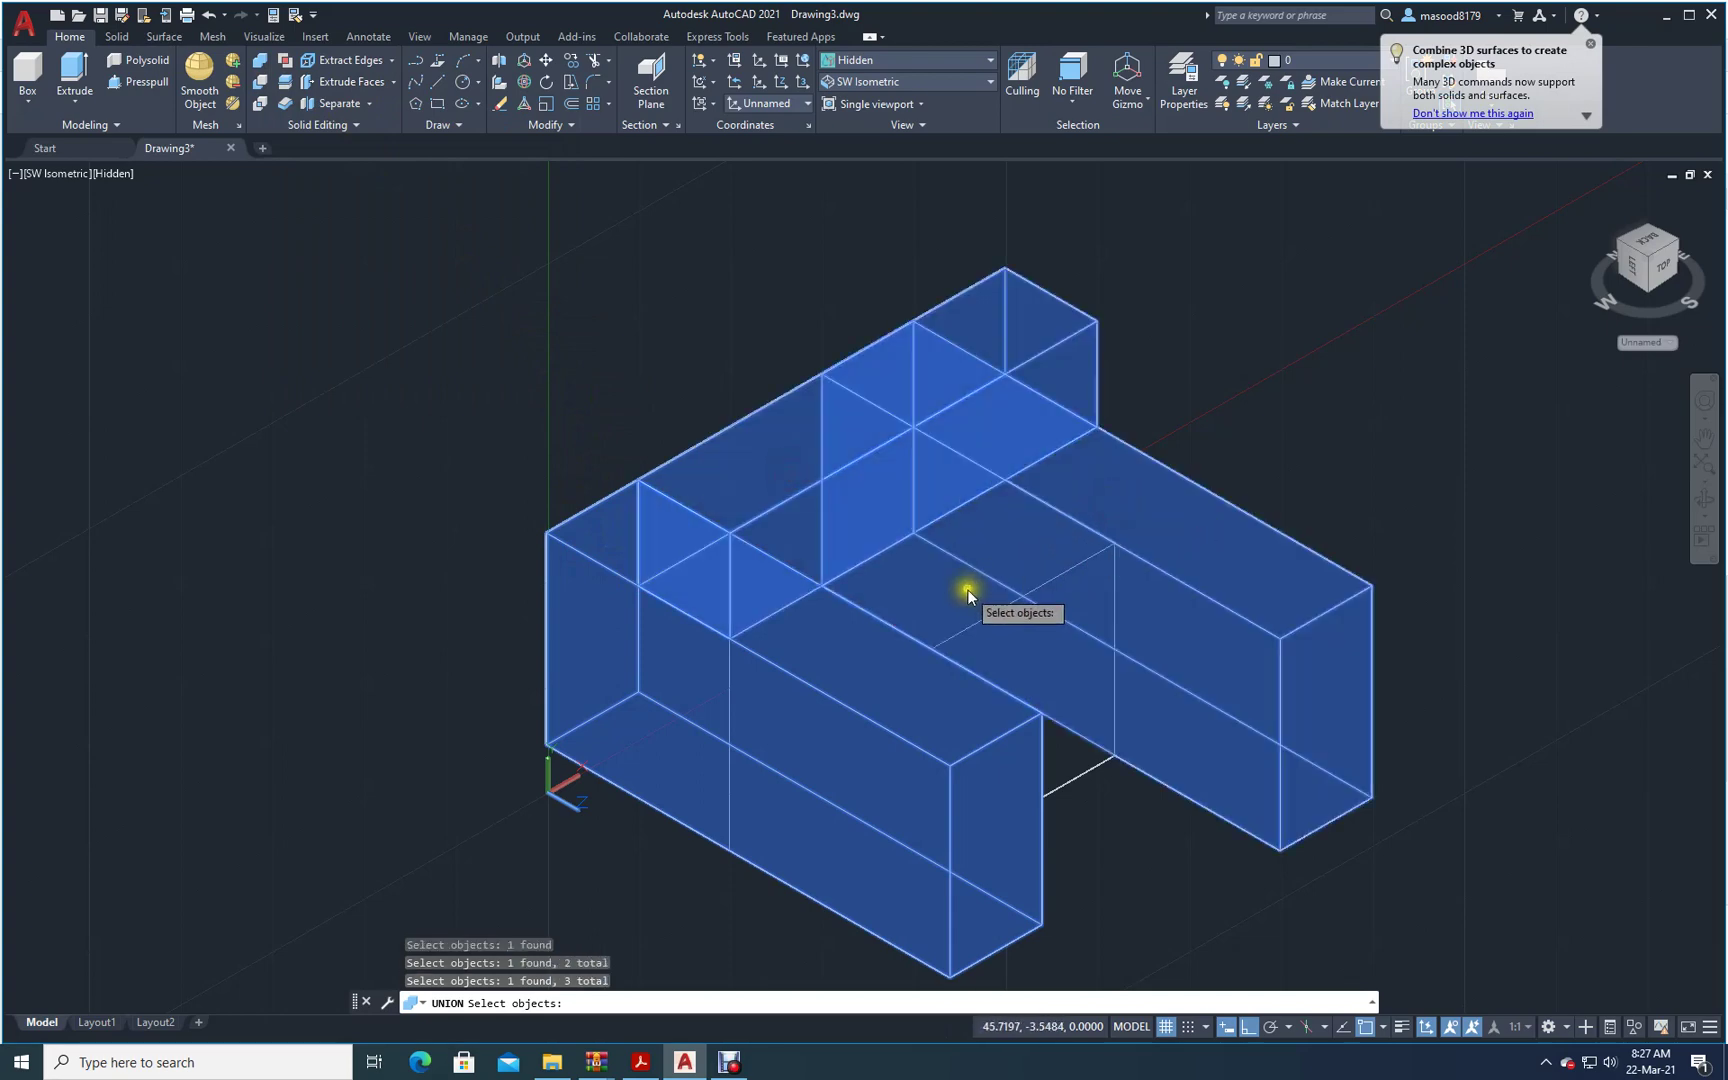
pyautogui.click(972, 631)
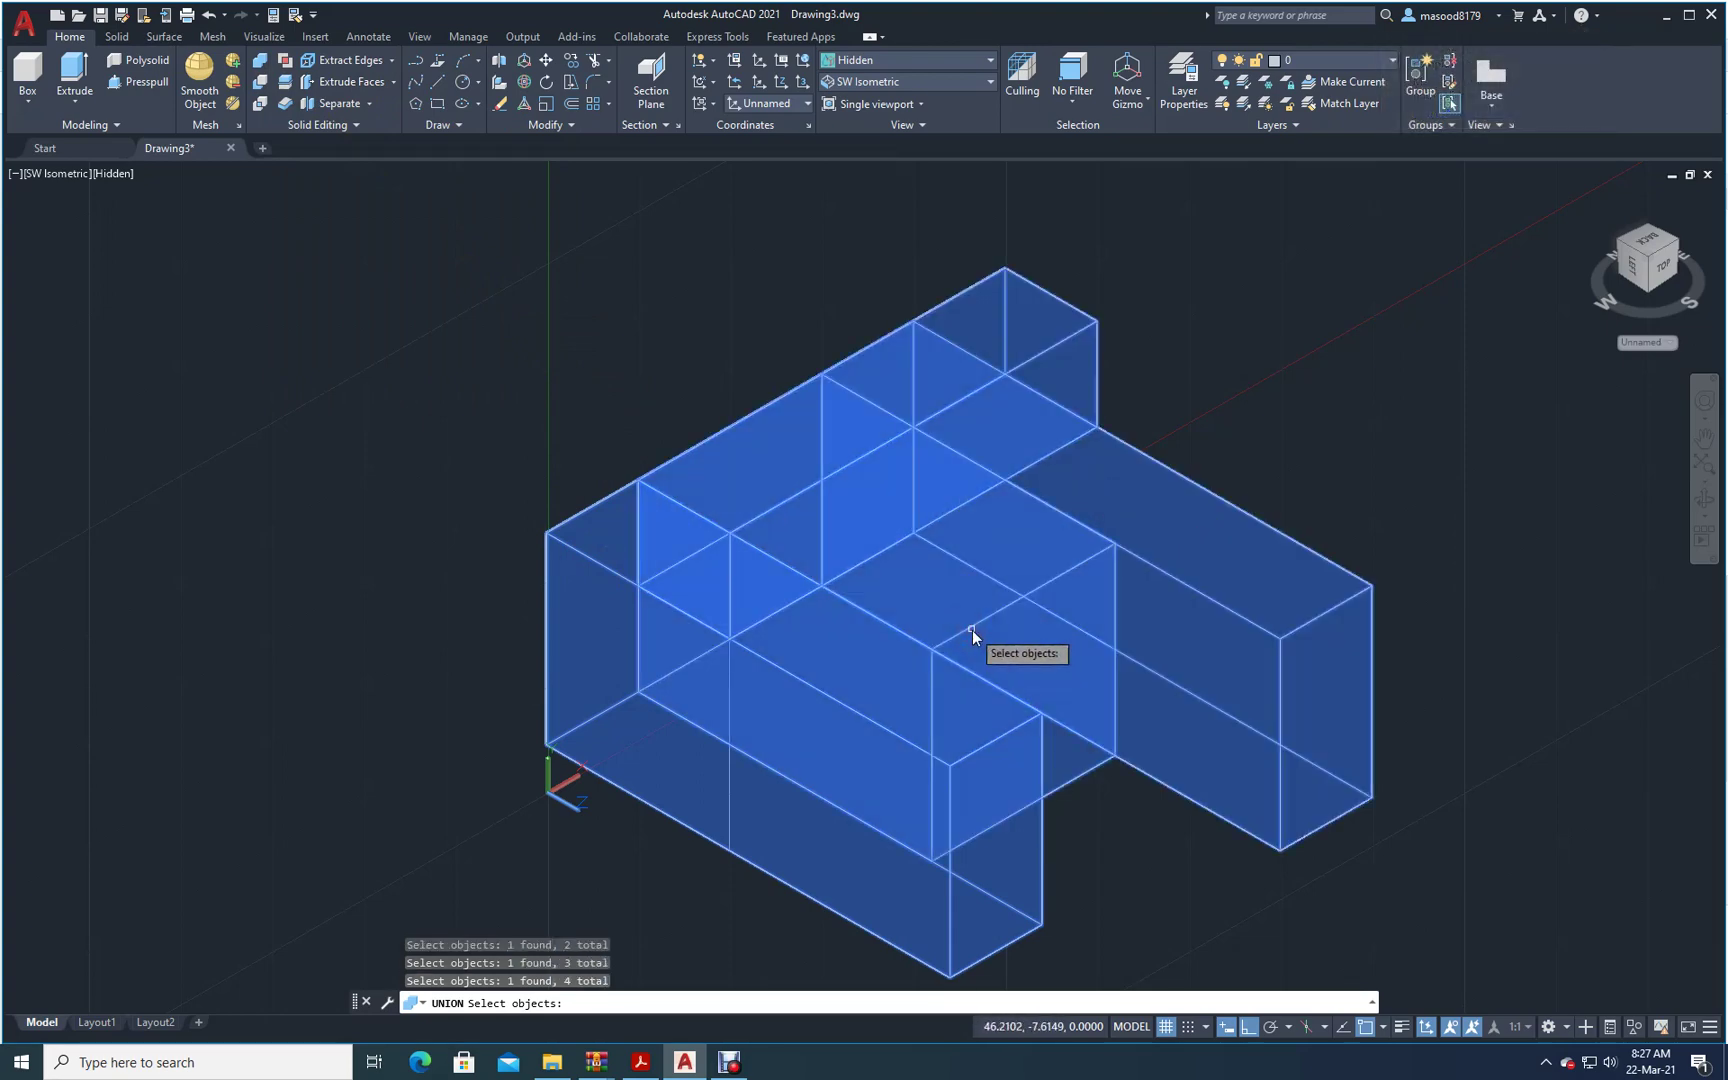
pyautogui.press('Return')
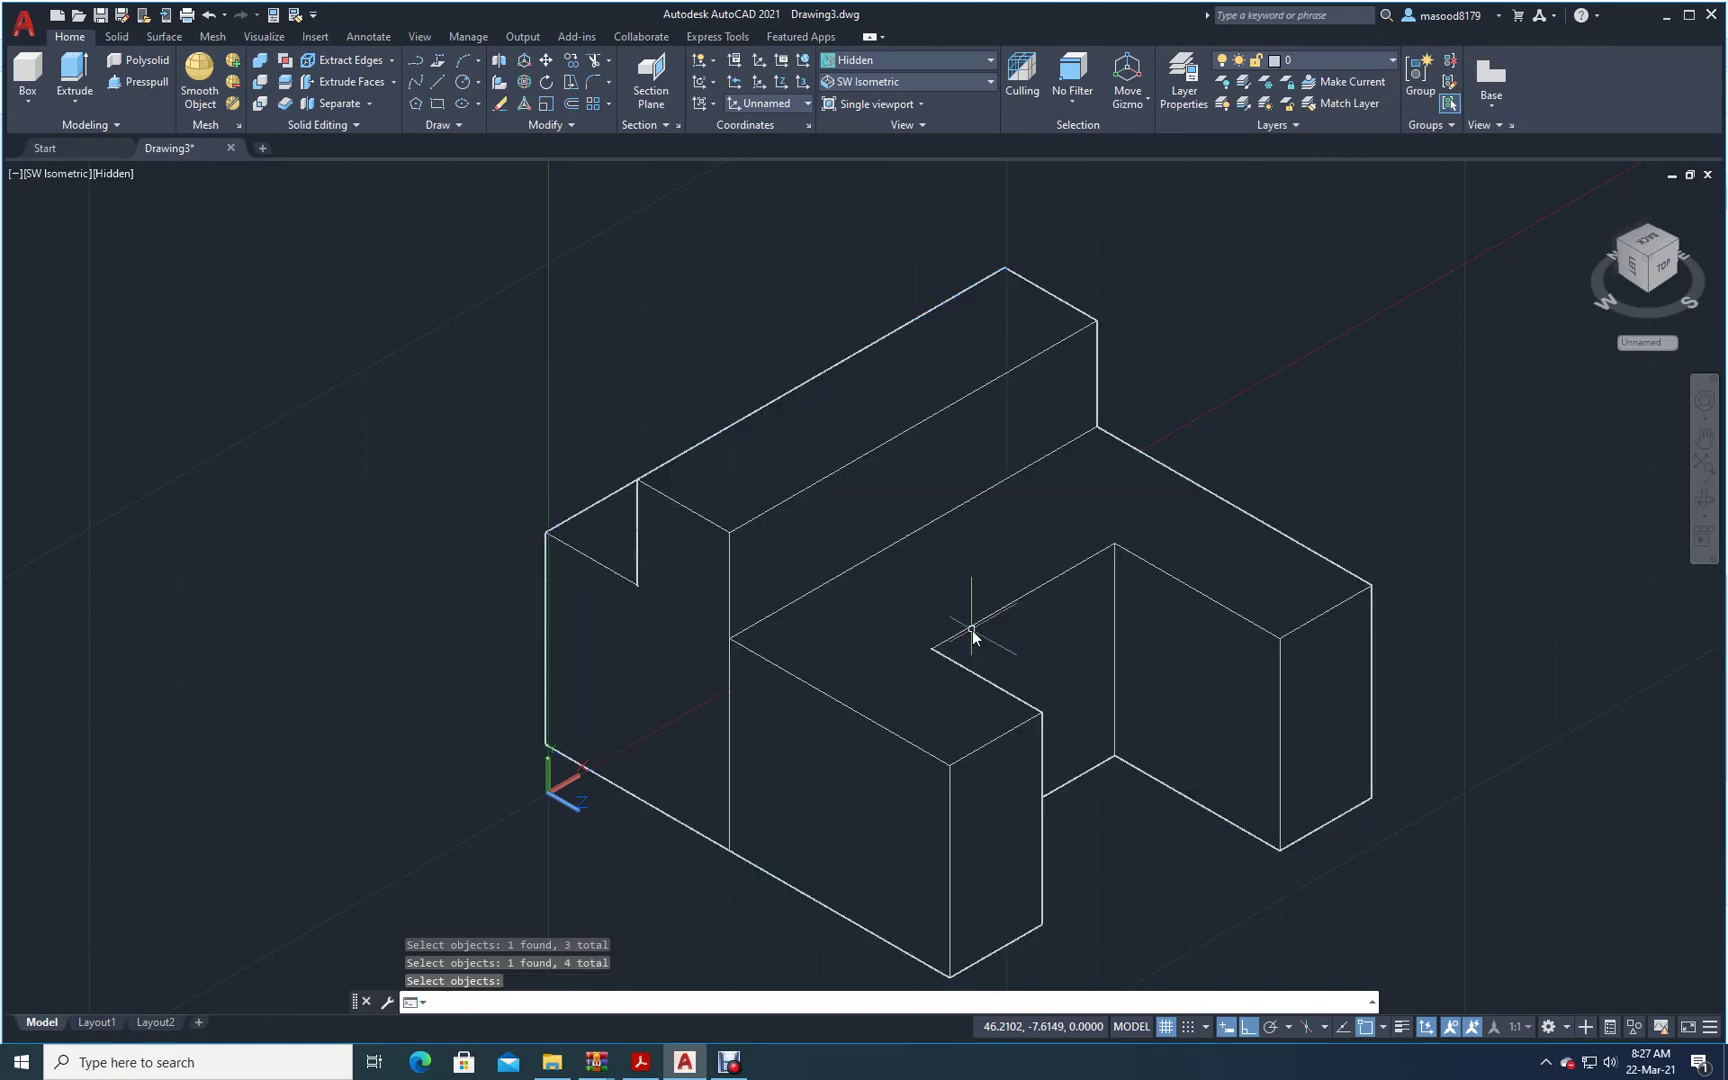
pyautogui.click(819, 747)
pyautogui.scroll(-2, 1395, 583)
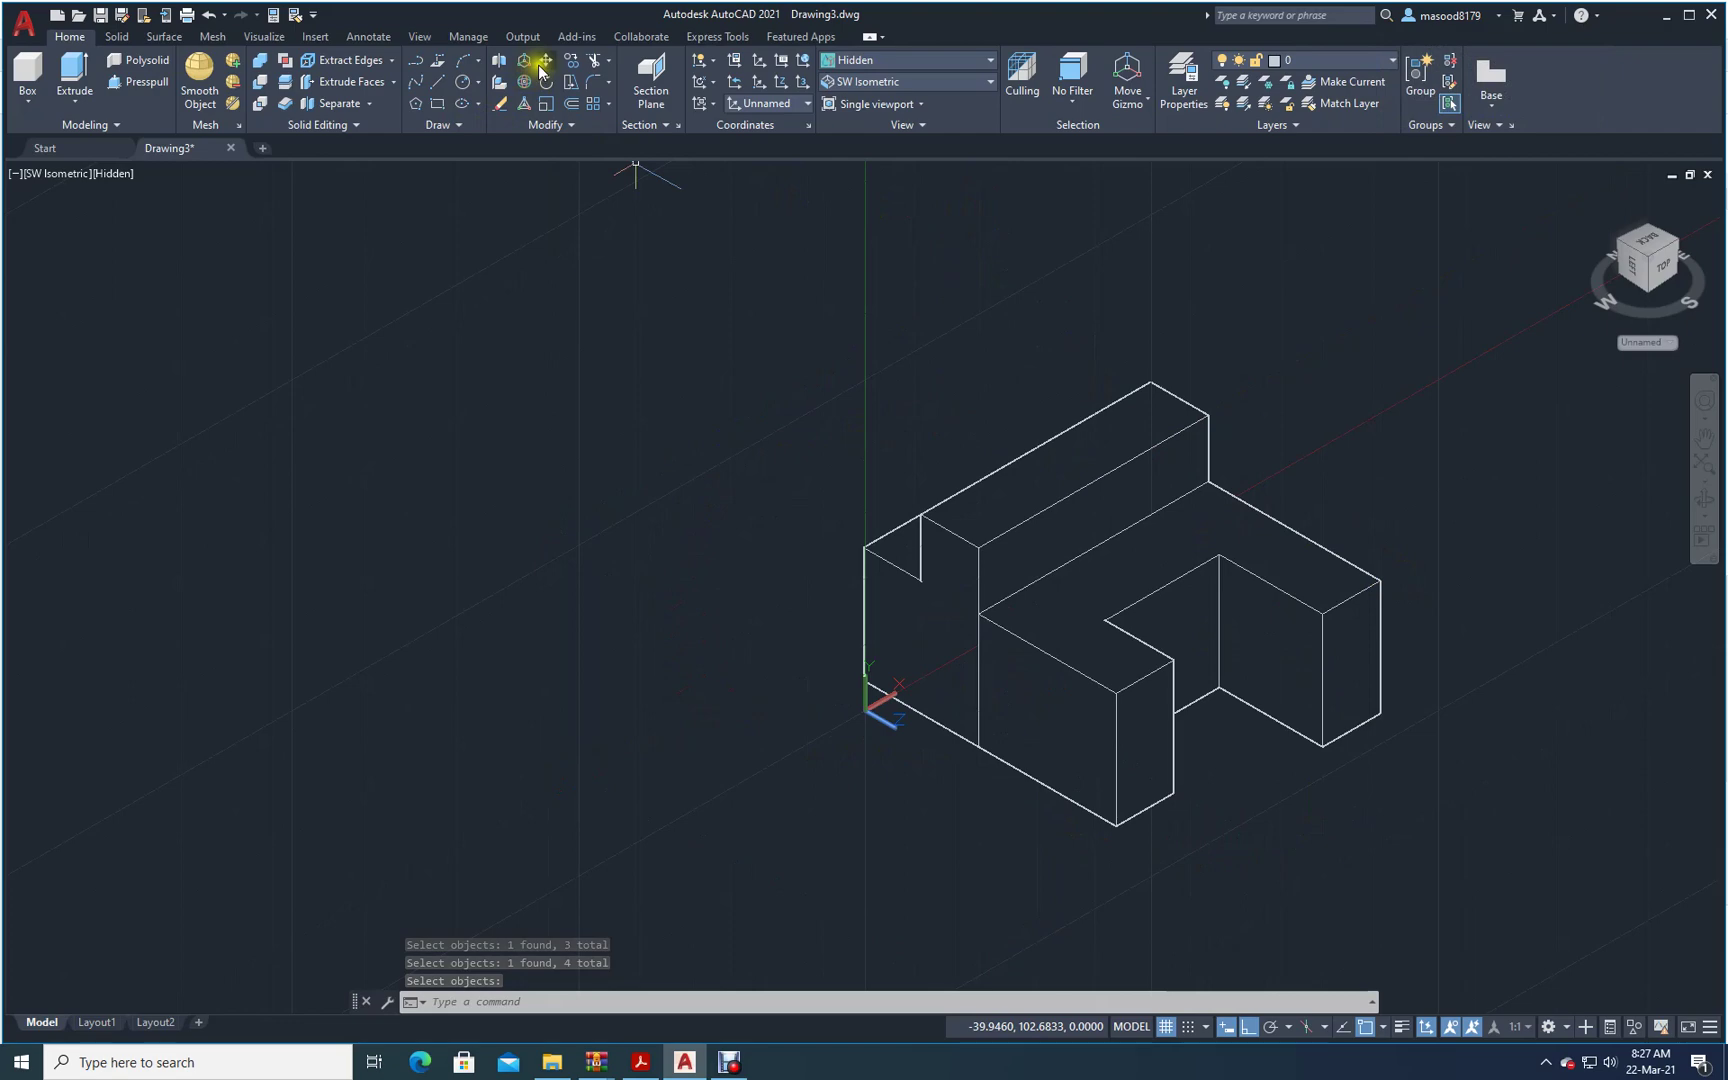
# - Move the solid block up and to the left, clear of the flat outline
pyautogui.click(543, 61)
pyautogui.click(916, 637)
pyautogui.rightClick(916, 637)
pyautogui.click(916, 637)
pyautogui.click(266, 648)
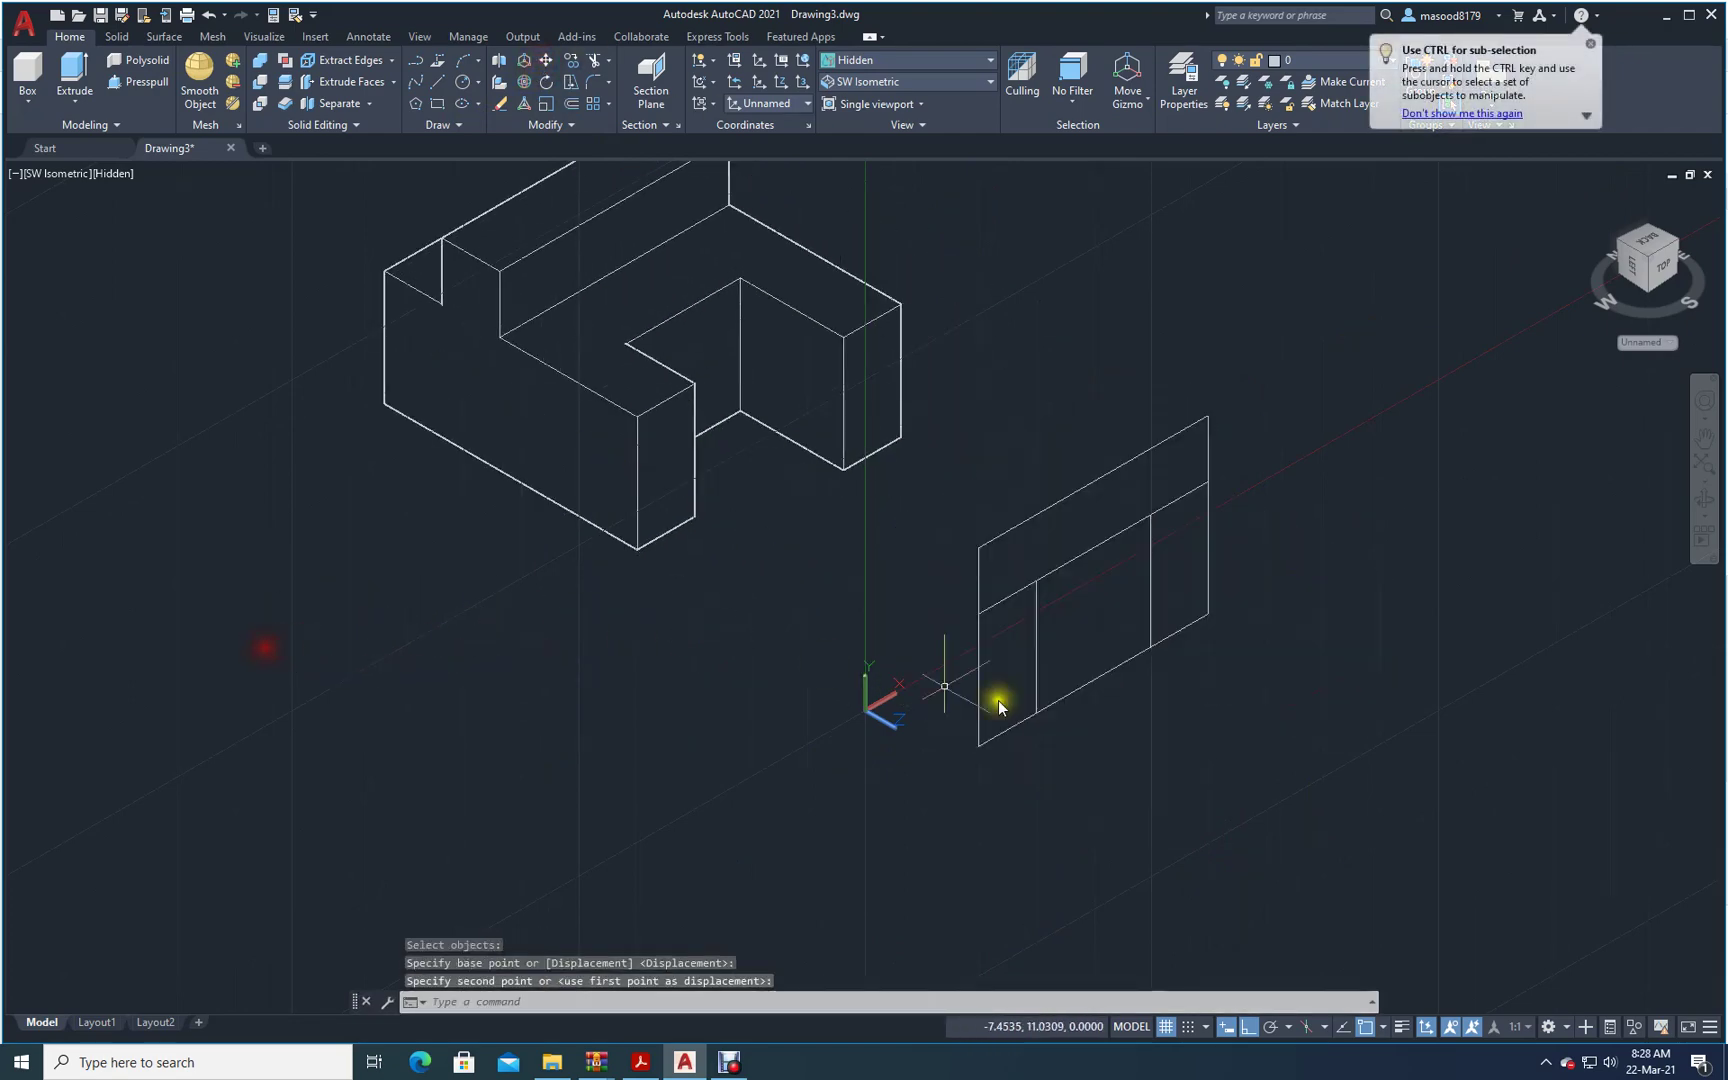
# - Erase the leftover outline lines with a crossing window and zoom to extents
pyautogui.click(503, 106)
pyautogui.click(1284, 743)
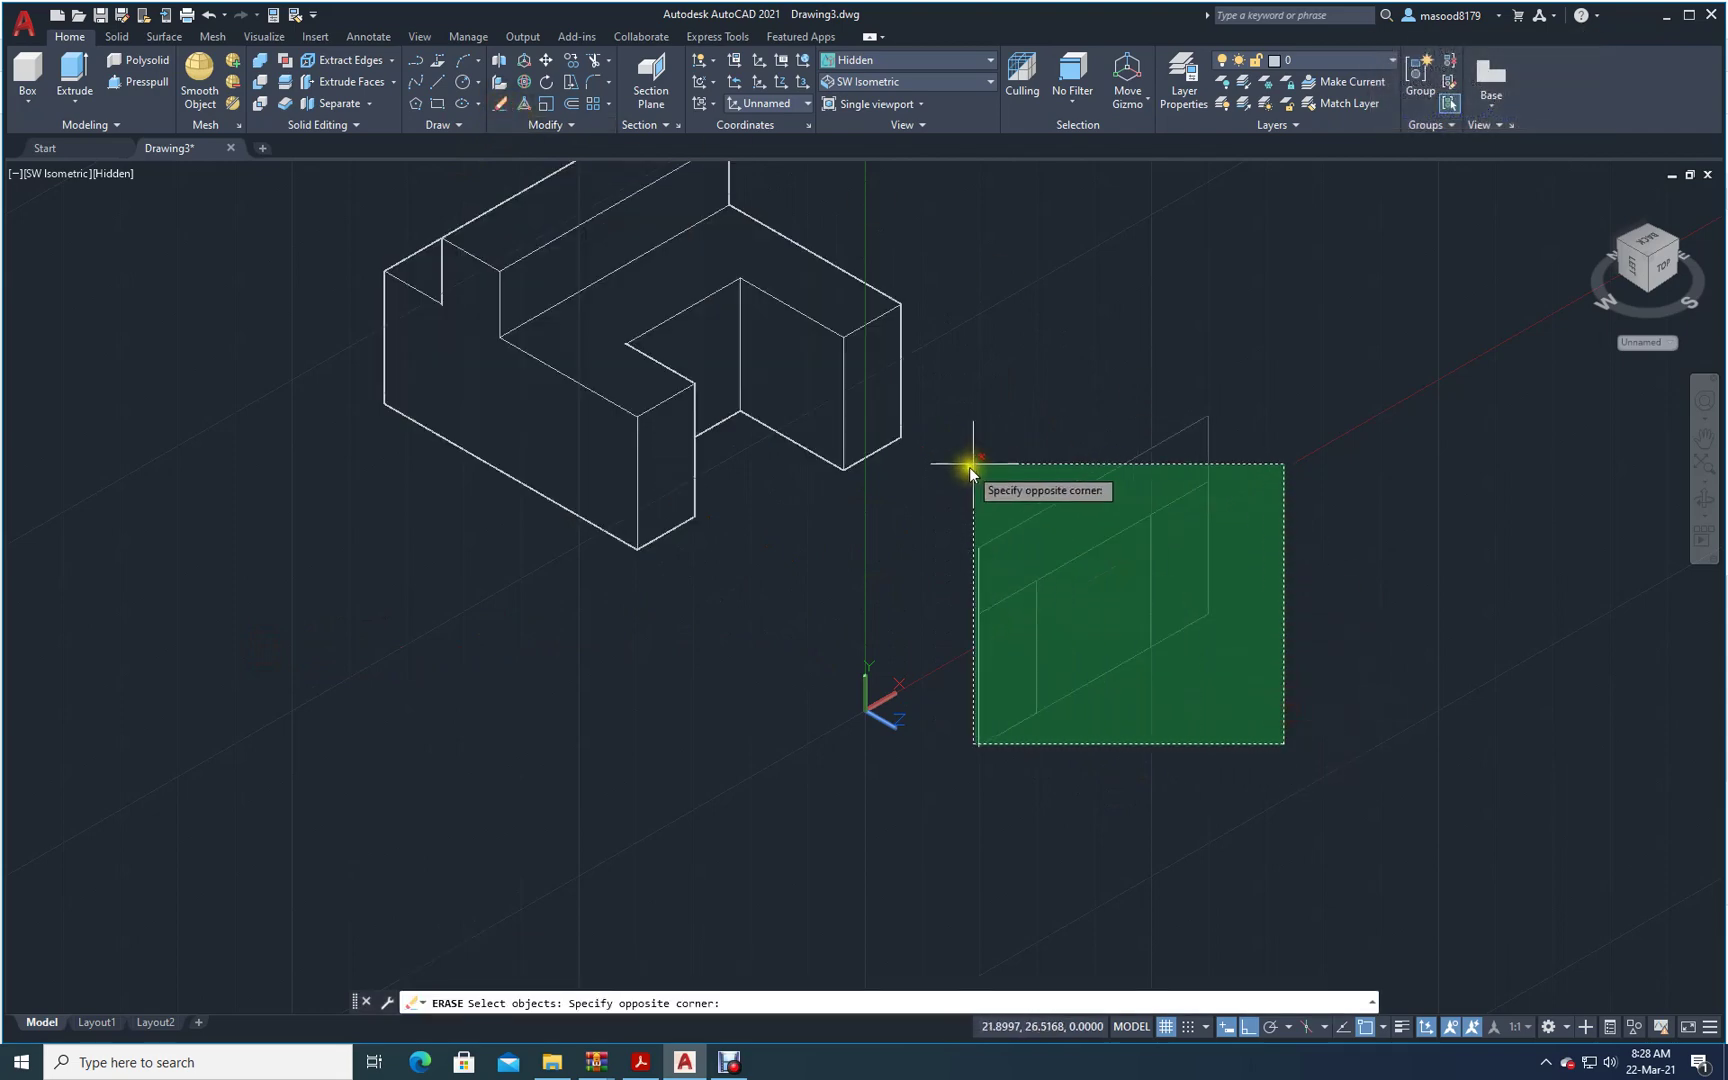
pyautogui.click(940, 481)
pyautogui.press('Return')
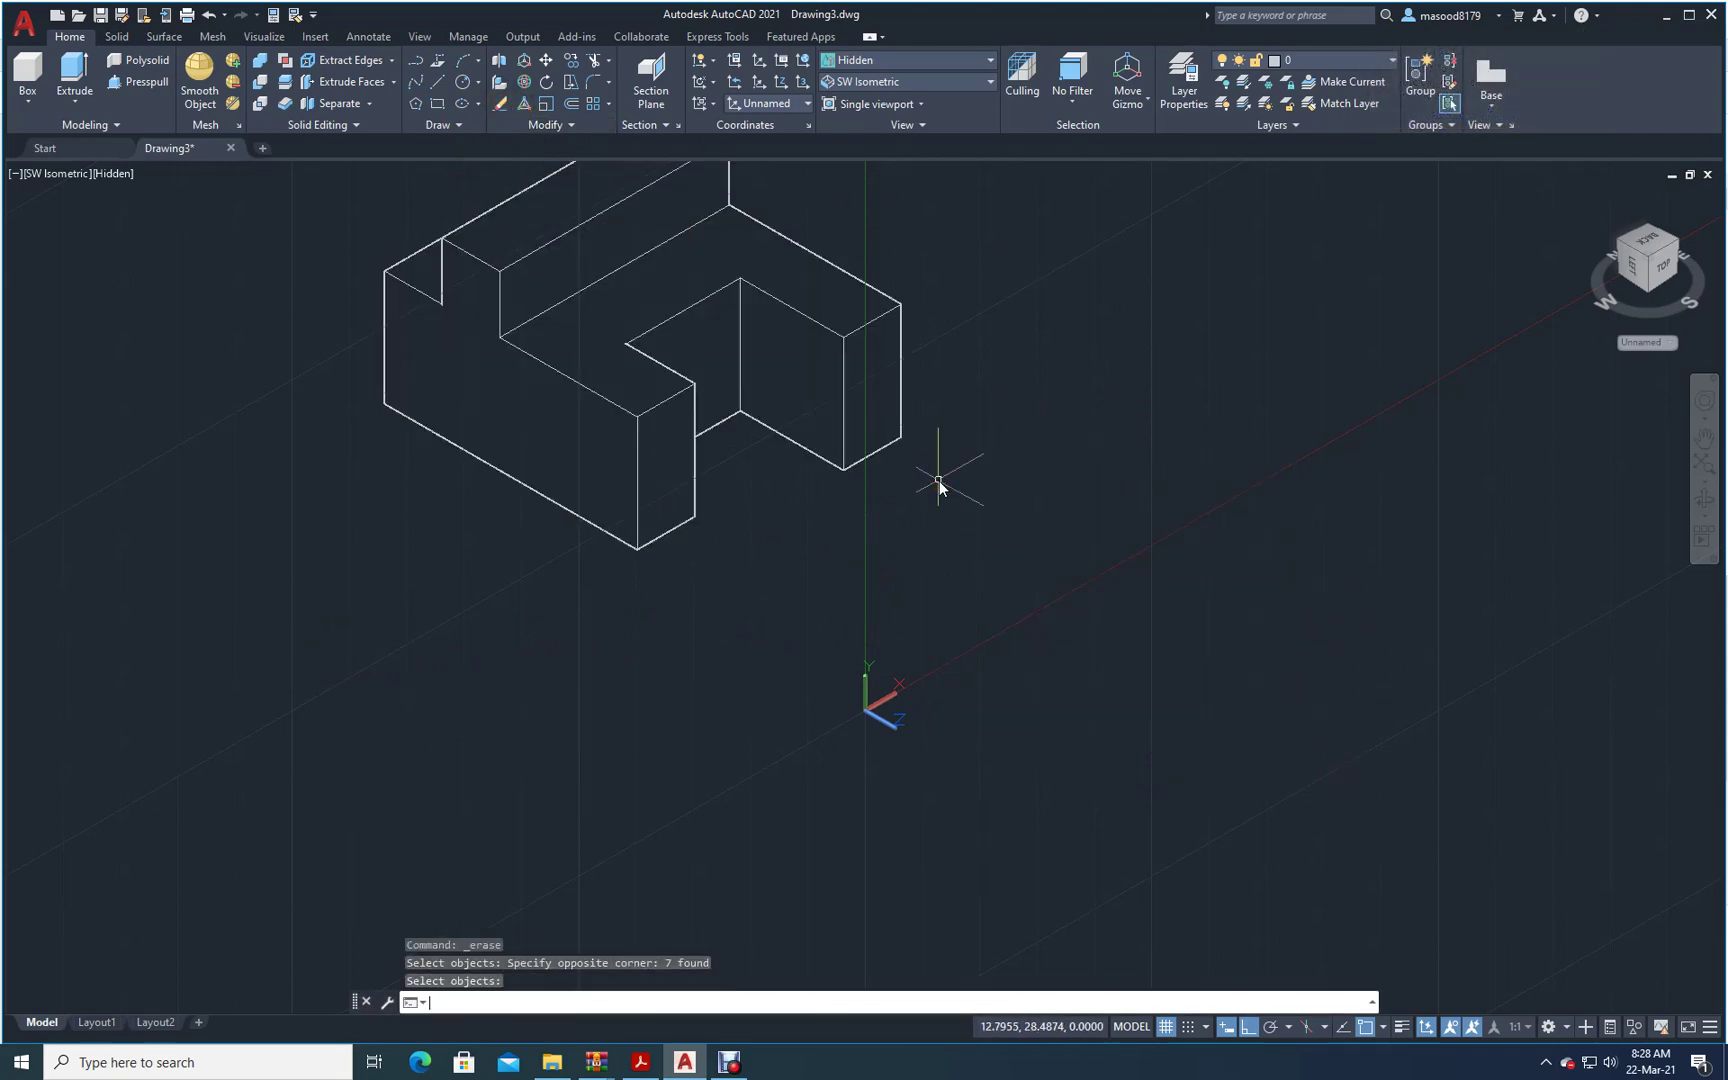
pyautogui.write('z')
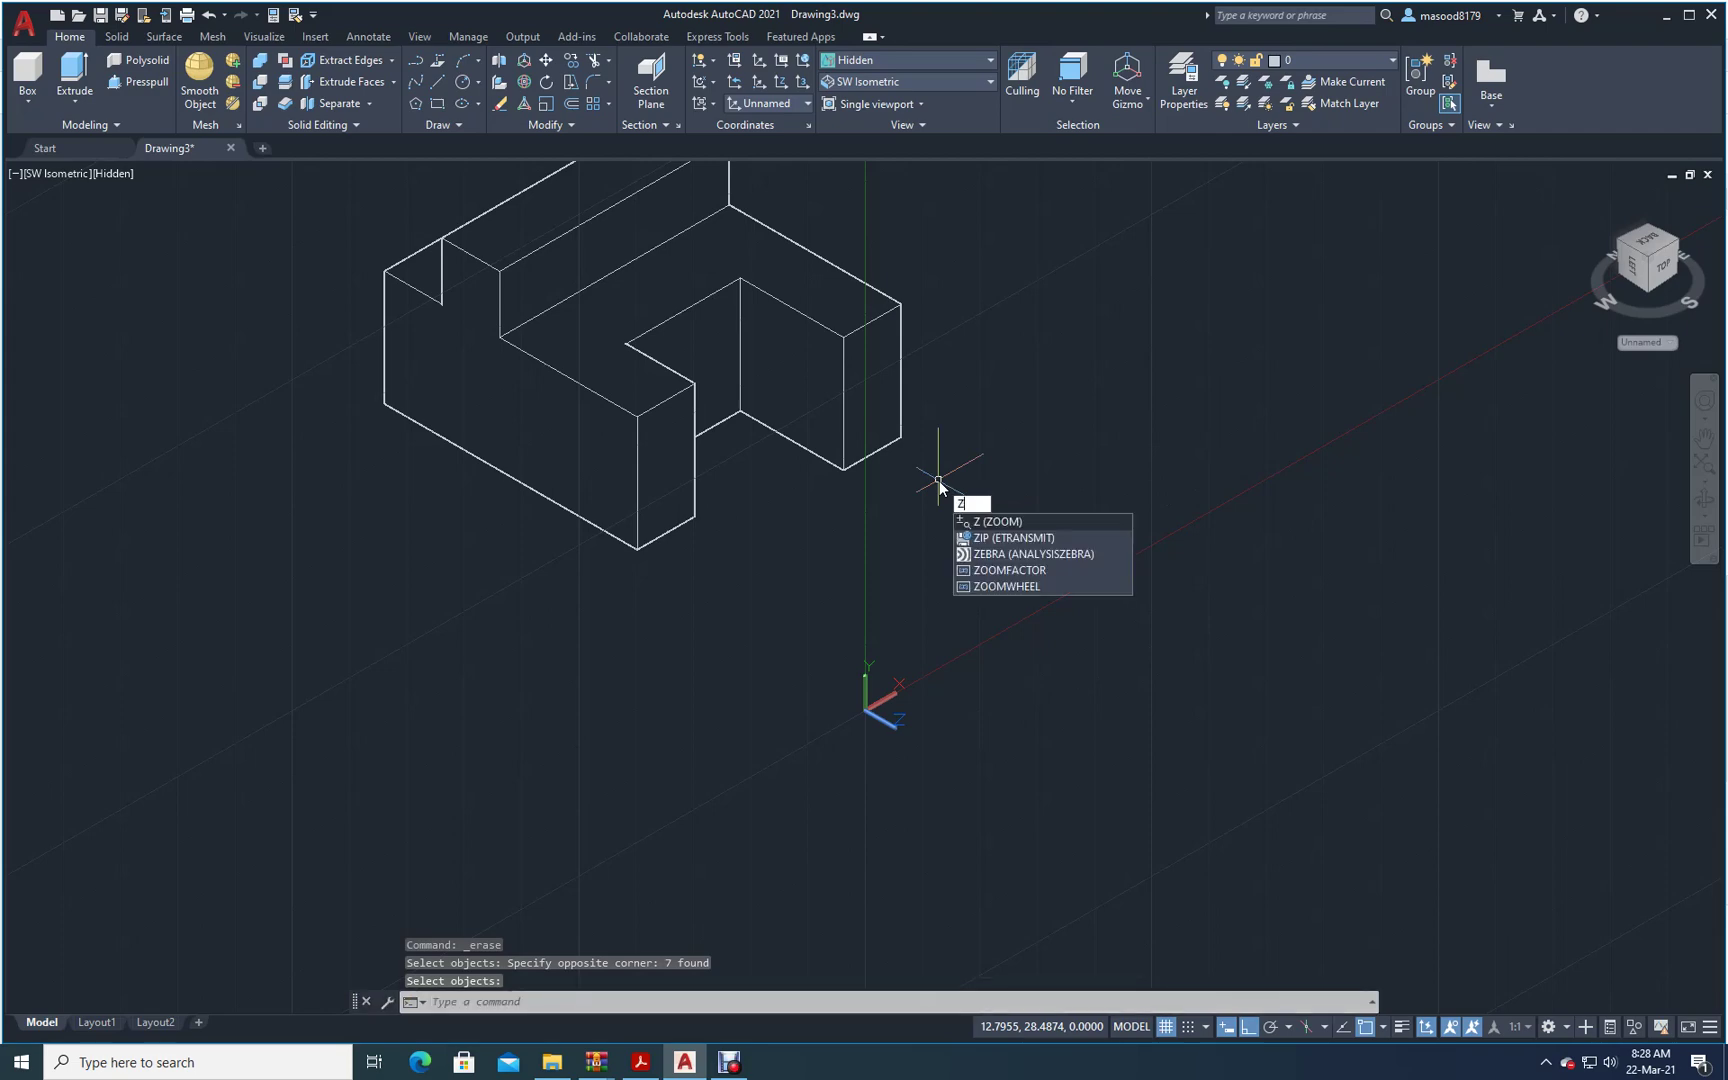
pyautogui.press('Return')
pyautogui.write('e')
pyautogui.press('Return')
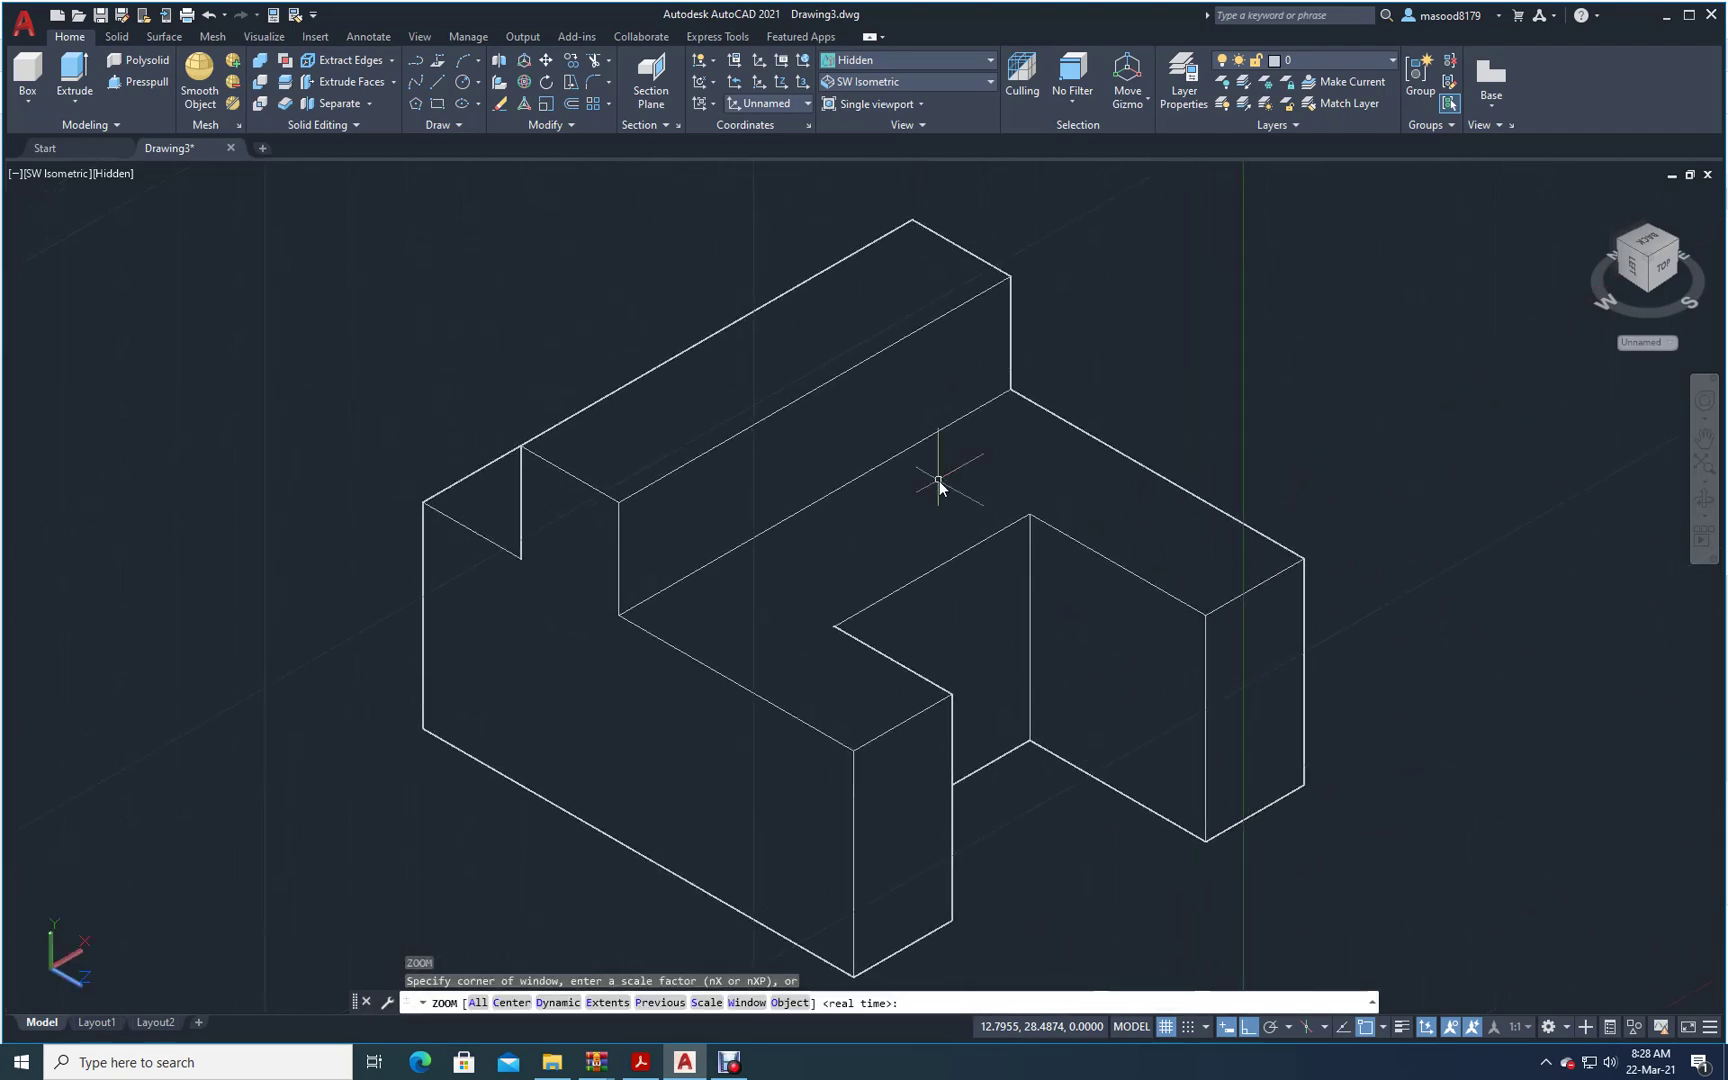
# - Zoom out and switch to the Layout1 paper sheet
pyautogui.scroll(-2, 971, 545)
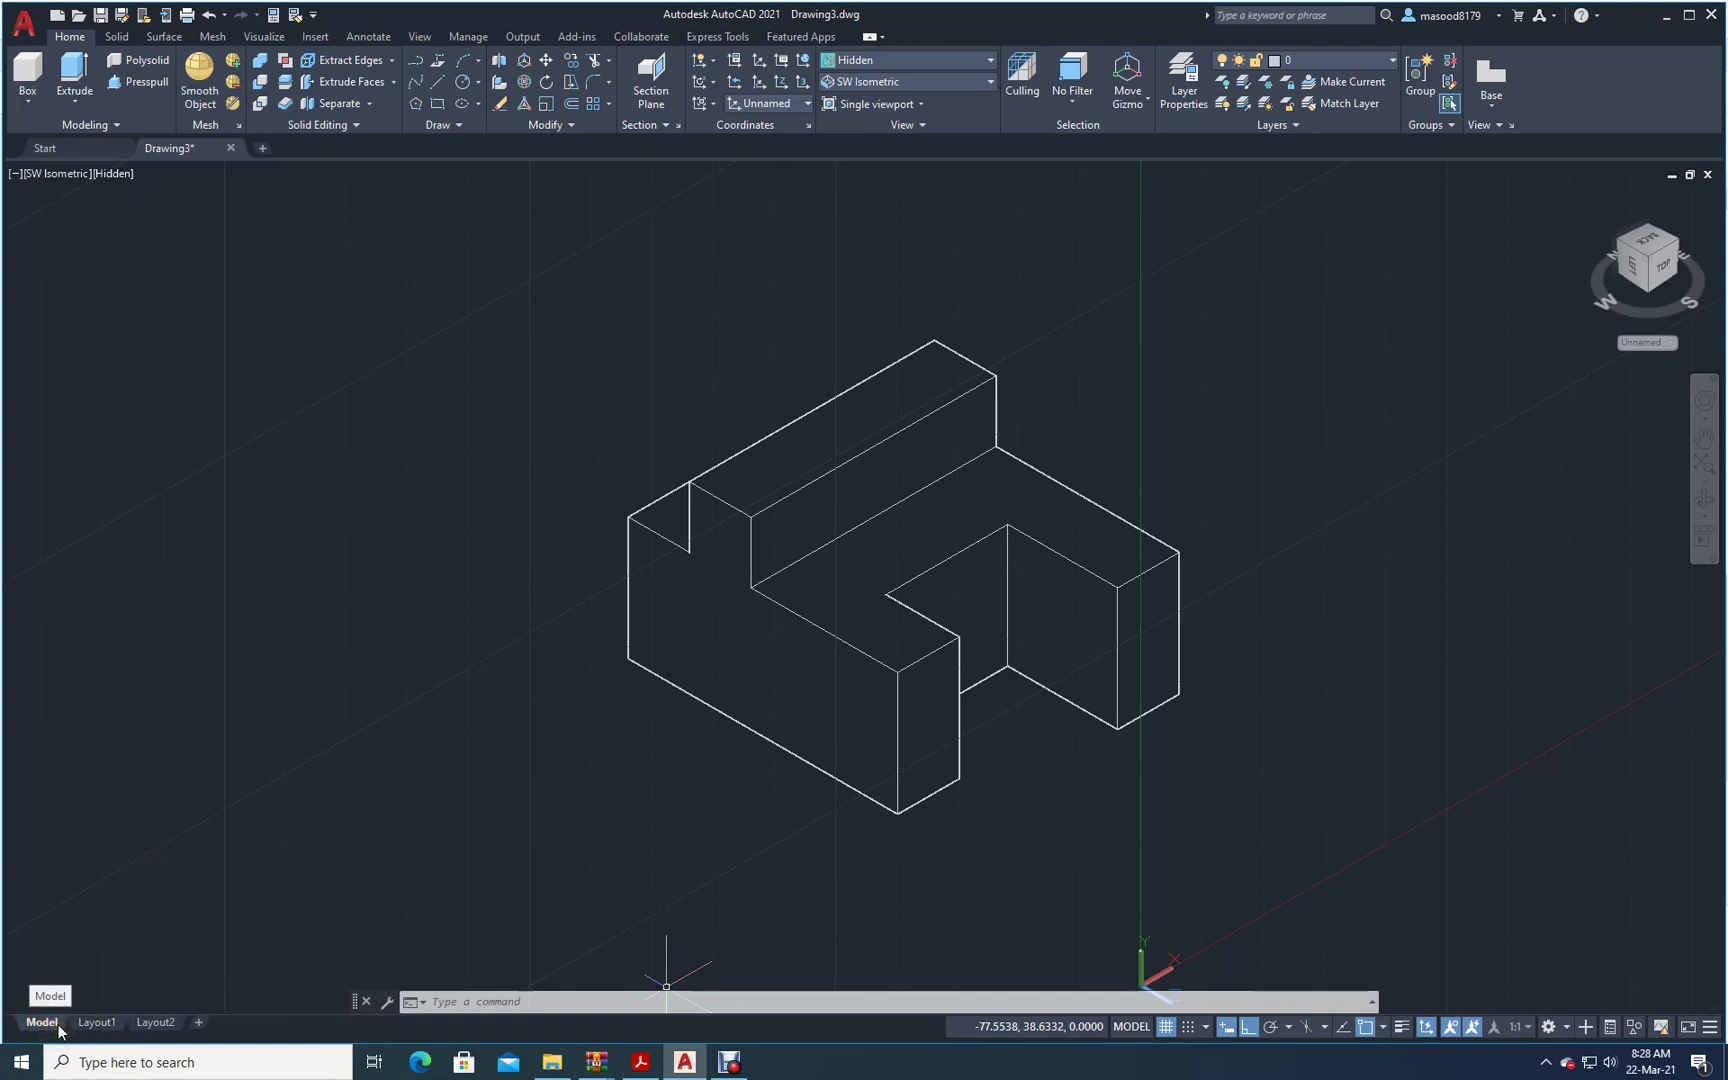
pyautogui.moveTo(87, 1024)
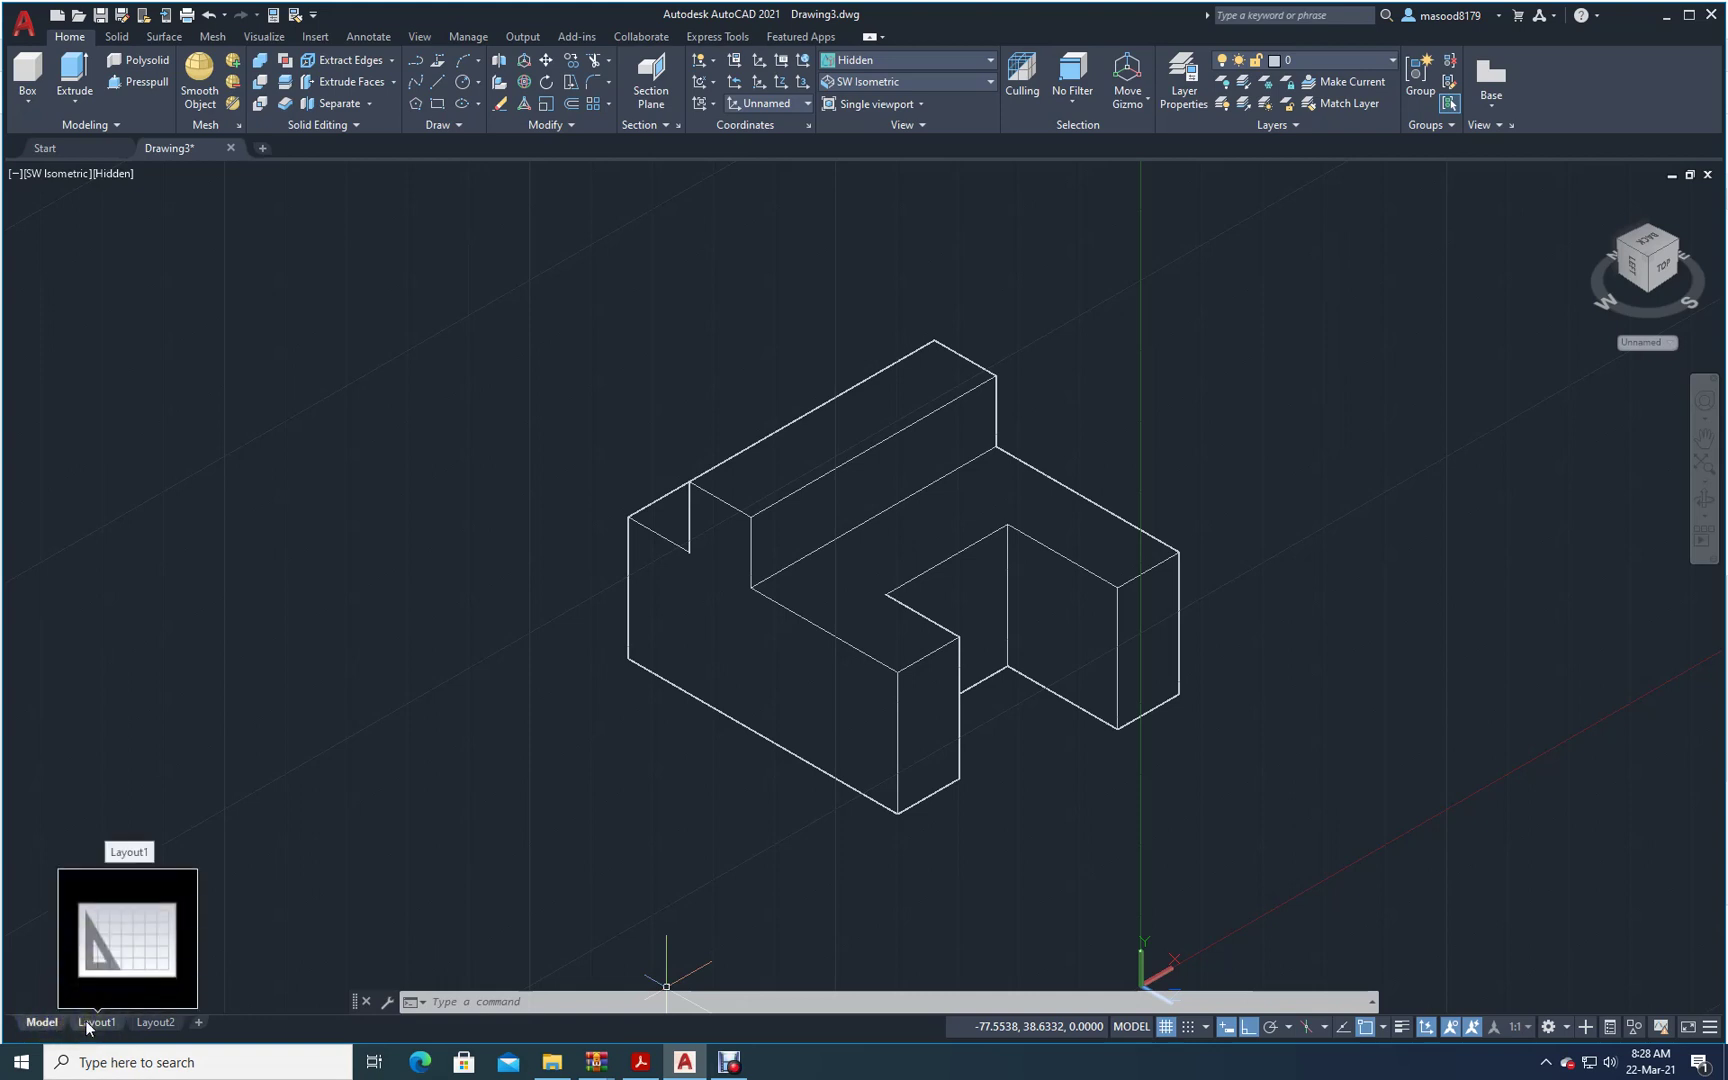
pyautogui.click(87, 1024)
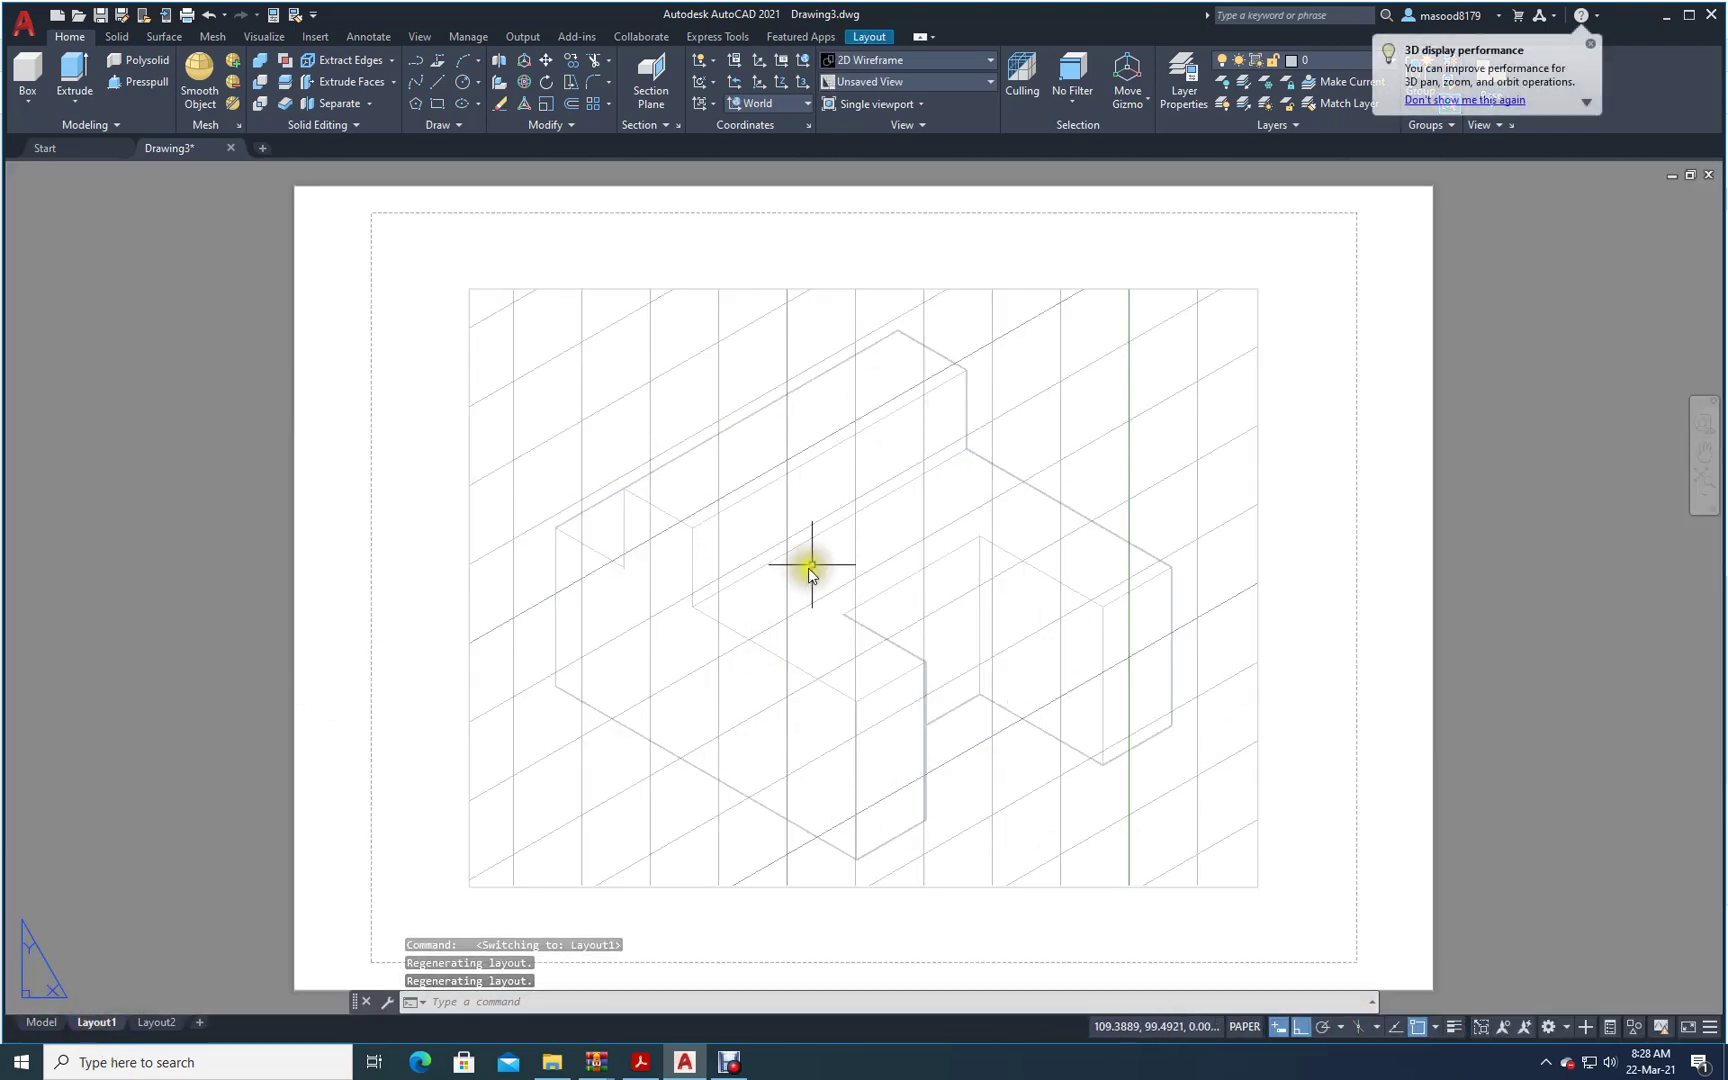
# - Erase the default viewport from Layout1, leaving a blank sheet
pyautogui.click(500, 103)
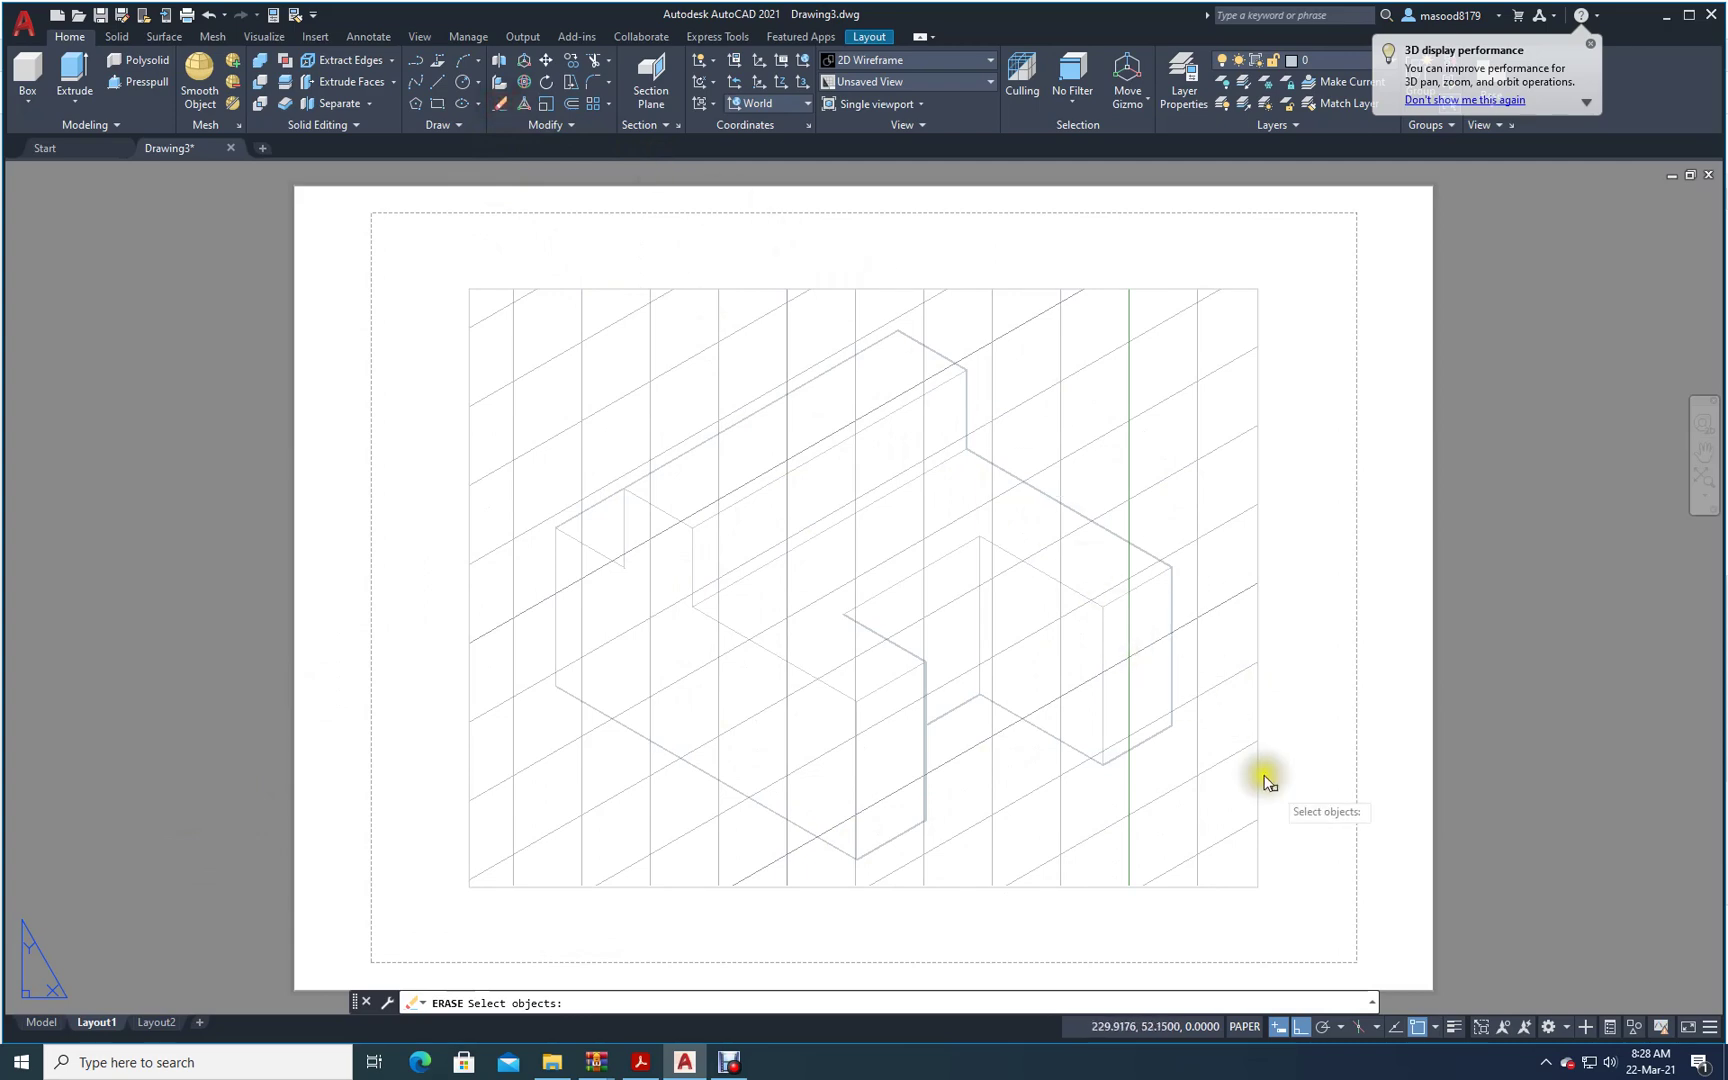
pyautogui.click(1297, 925)
pyautogui.click(421, 254)
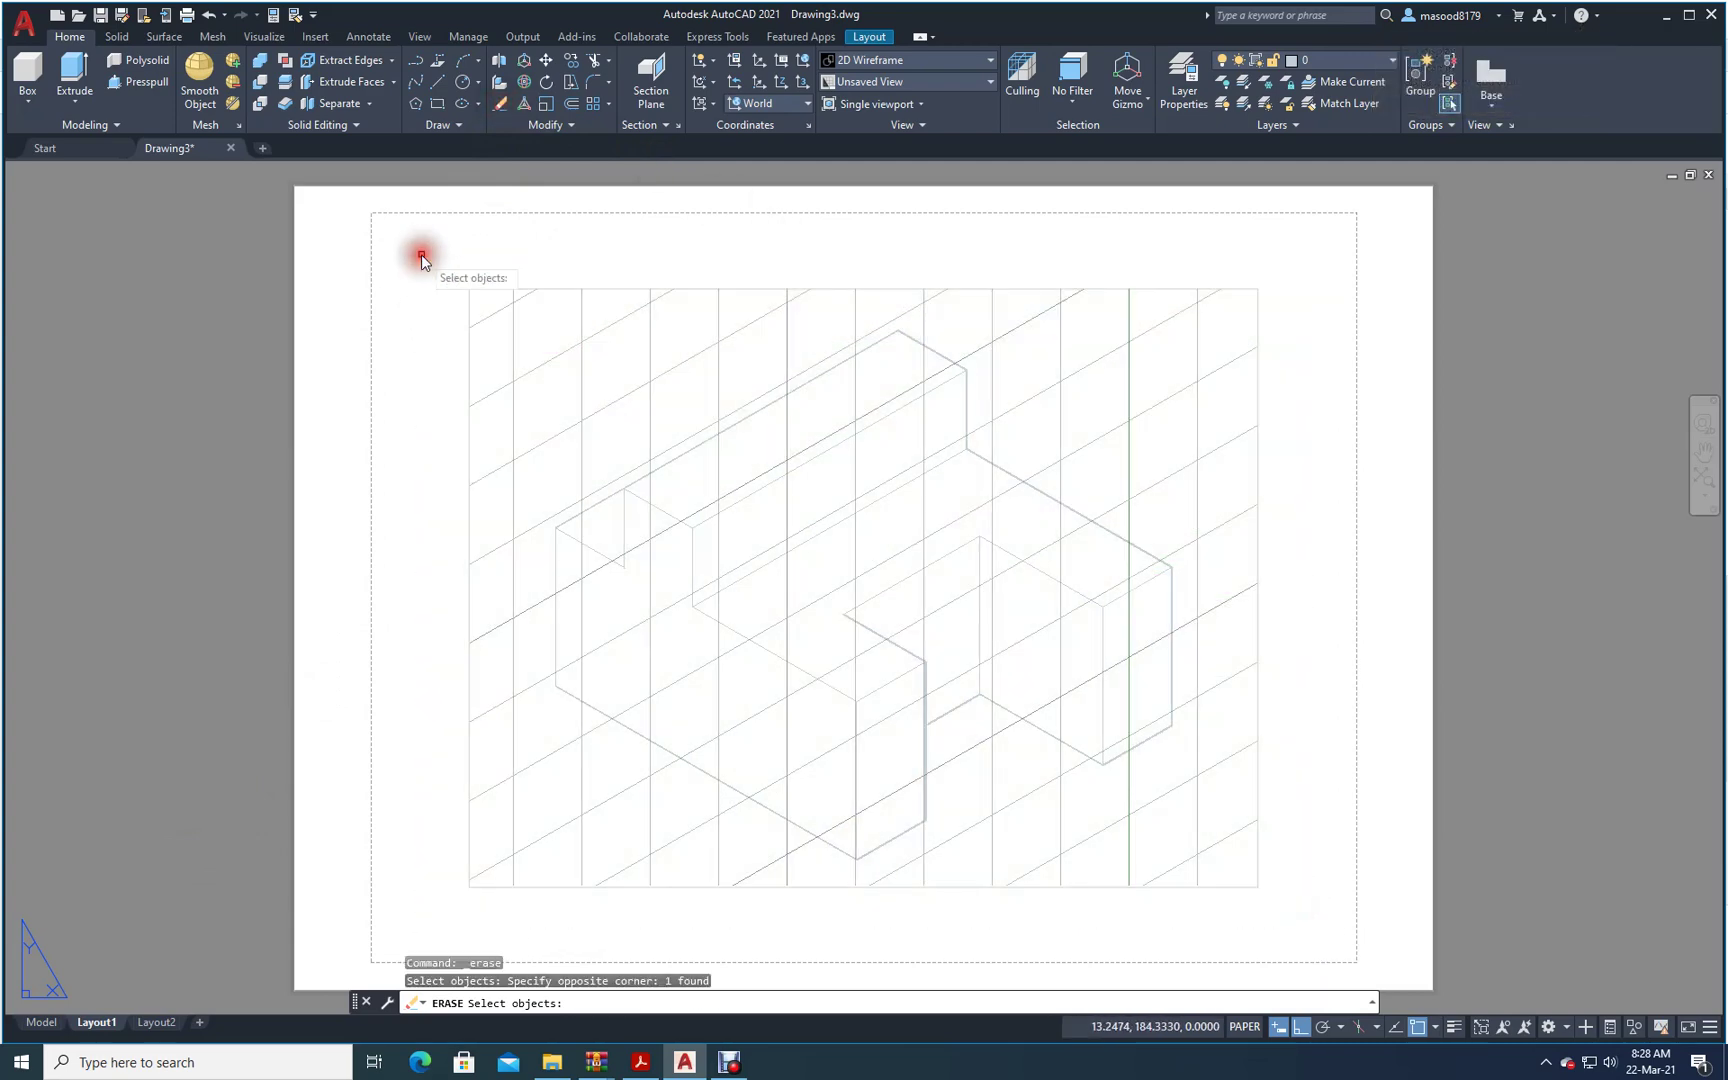
pyautogui.press('Return')
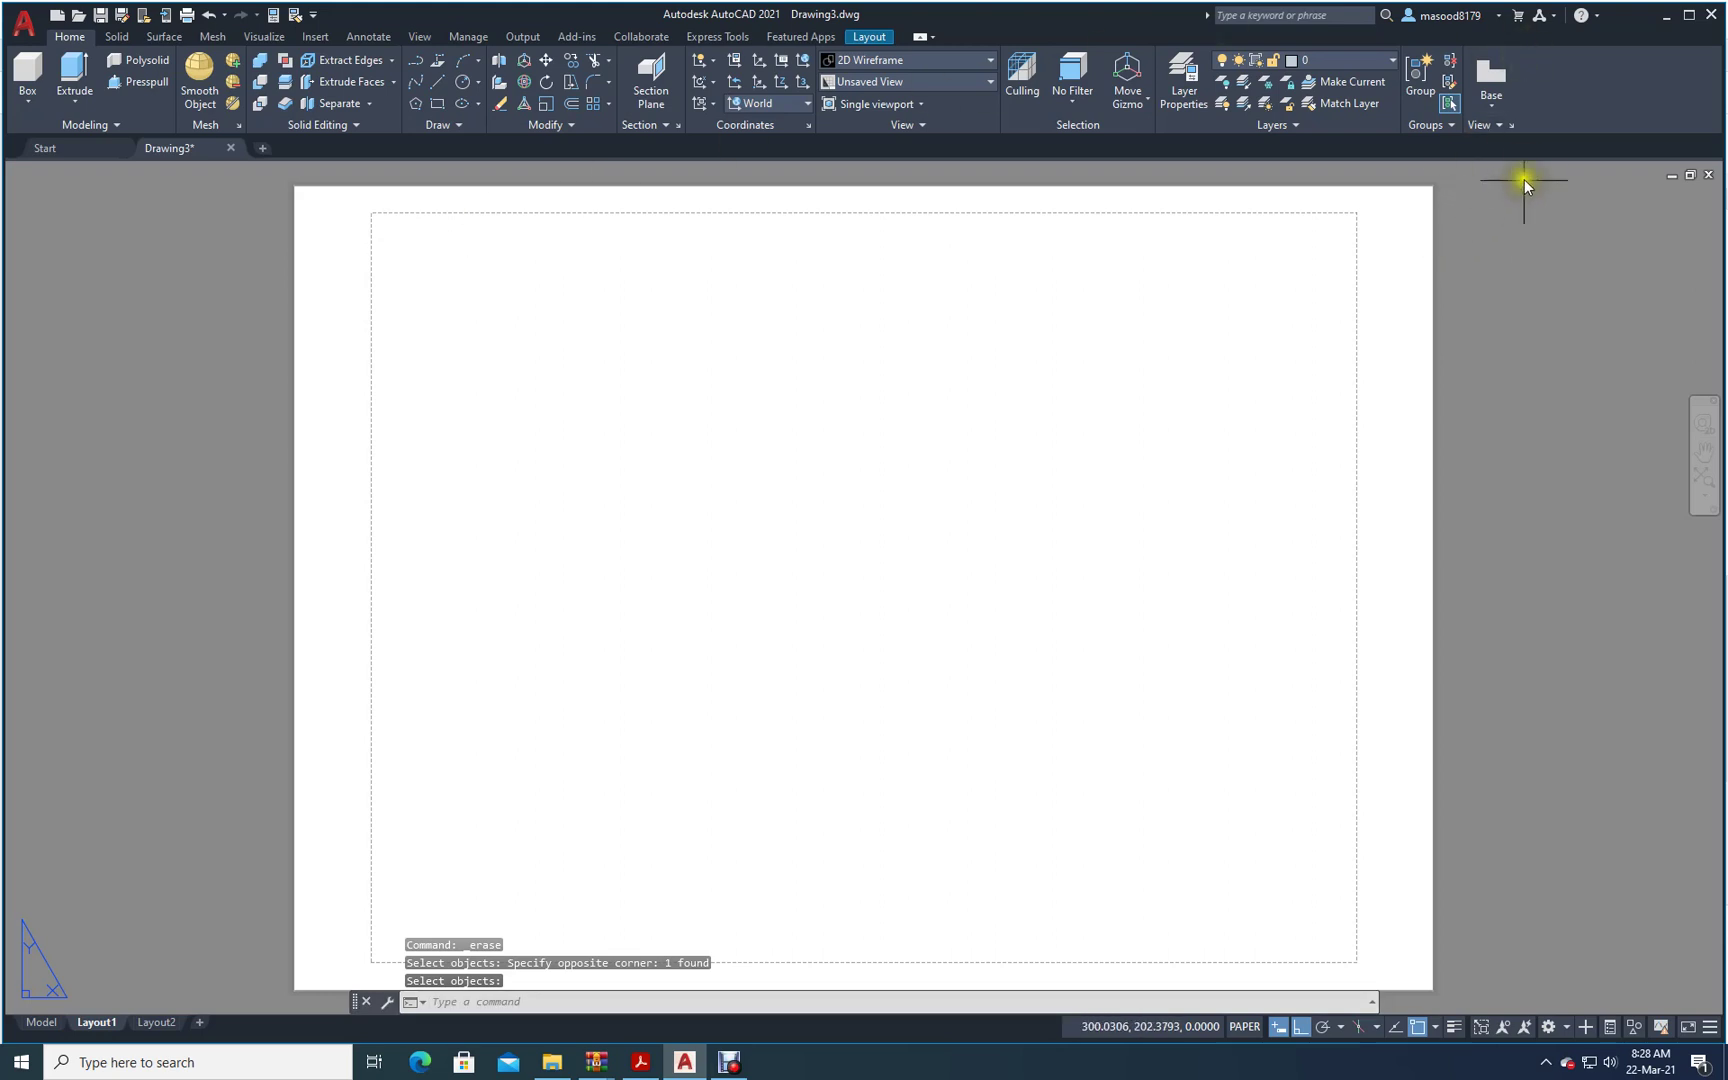
# - Set the drafting standard to third-angle projection
pyautogui.click(1511, 127)
pyautogui.click(727, 519)
pyautogui.click(728, 671)
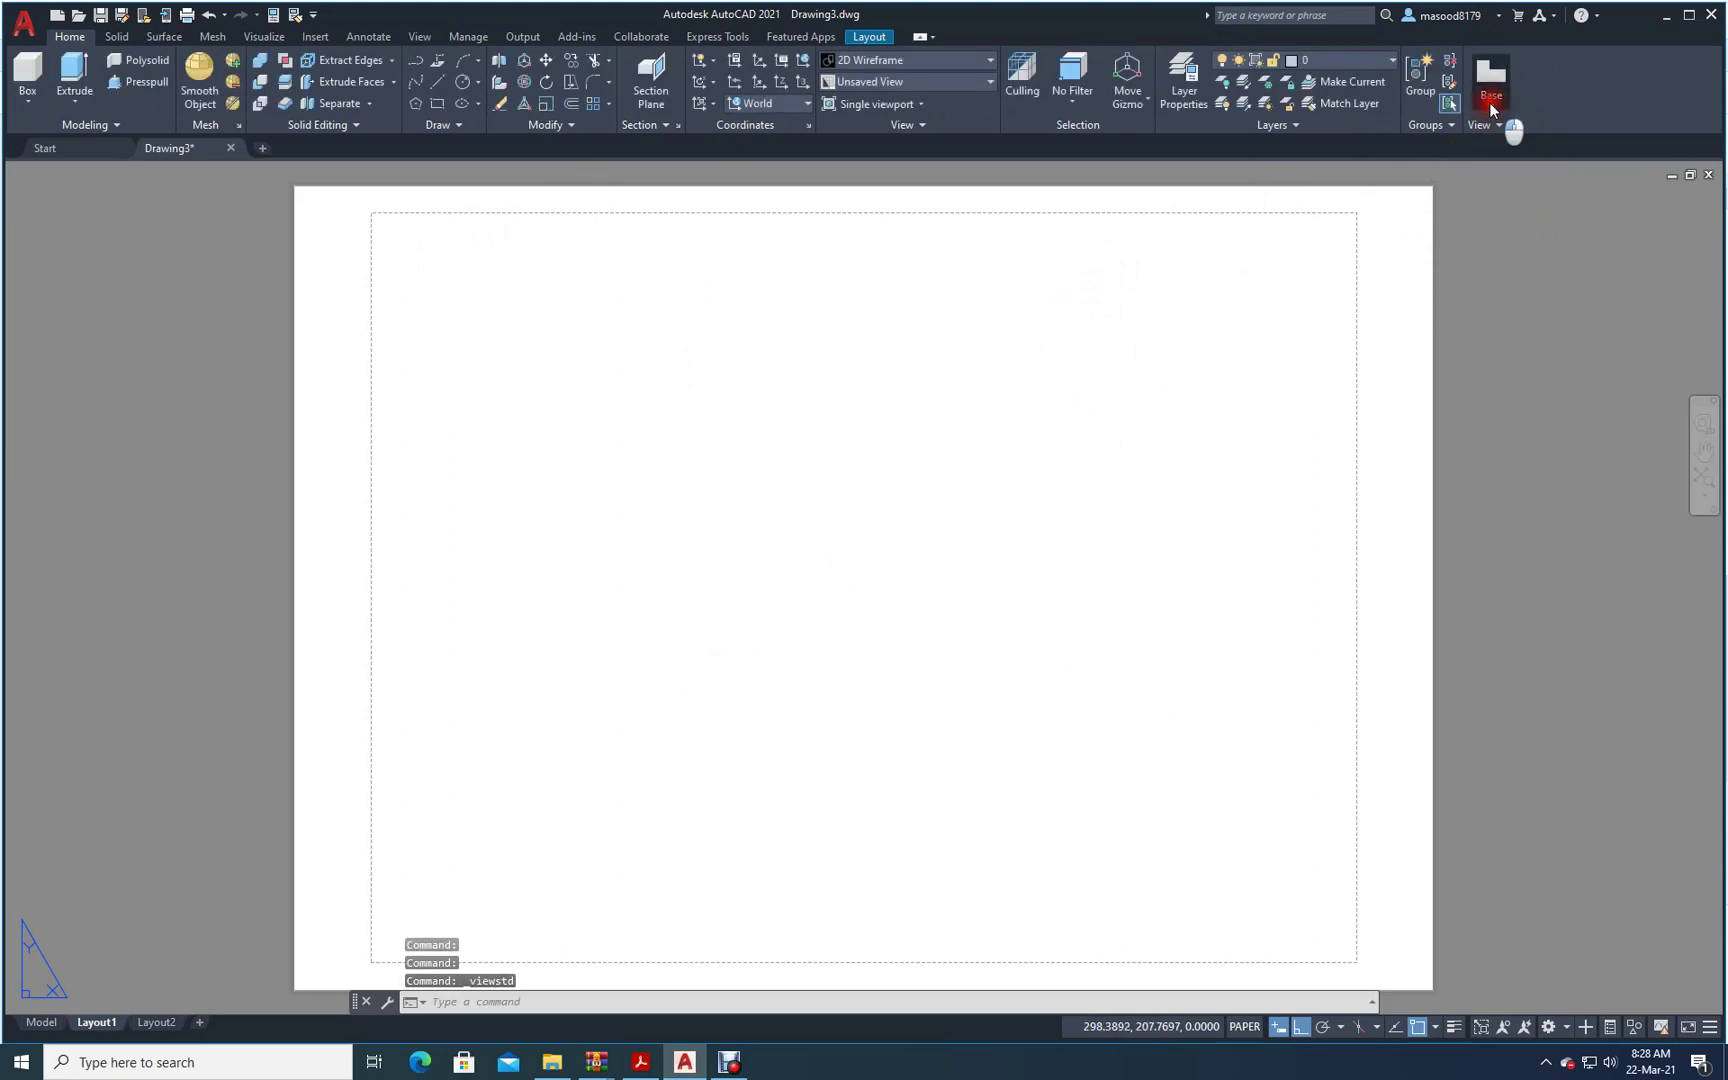
# - Create a base view from model space at the lower right of the sheet
pyautogui.click(1490, 100)
pyautogui.click(1513, 134)
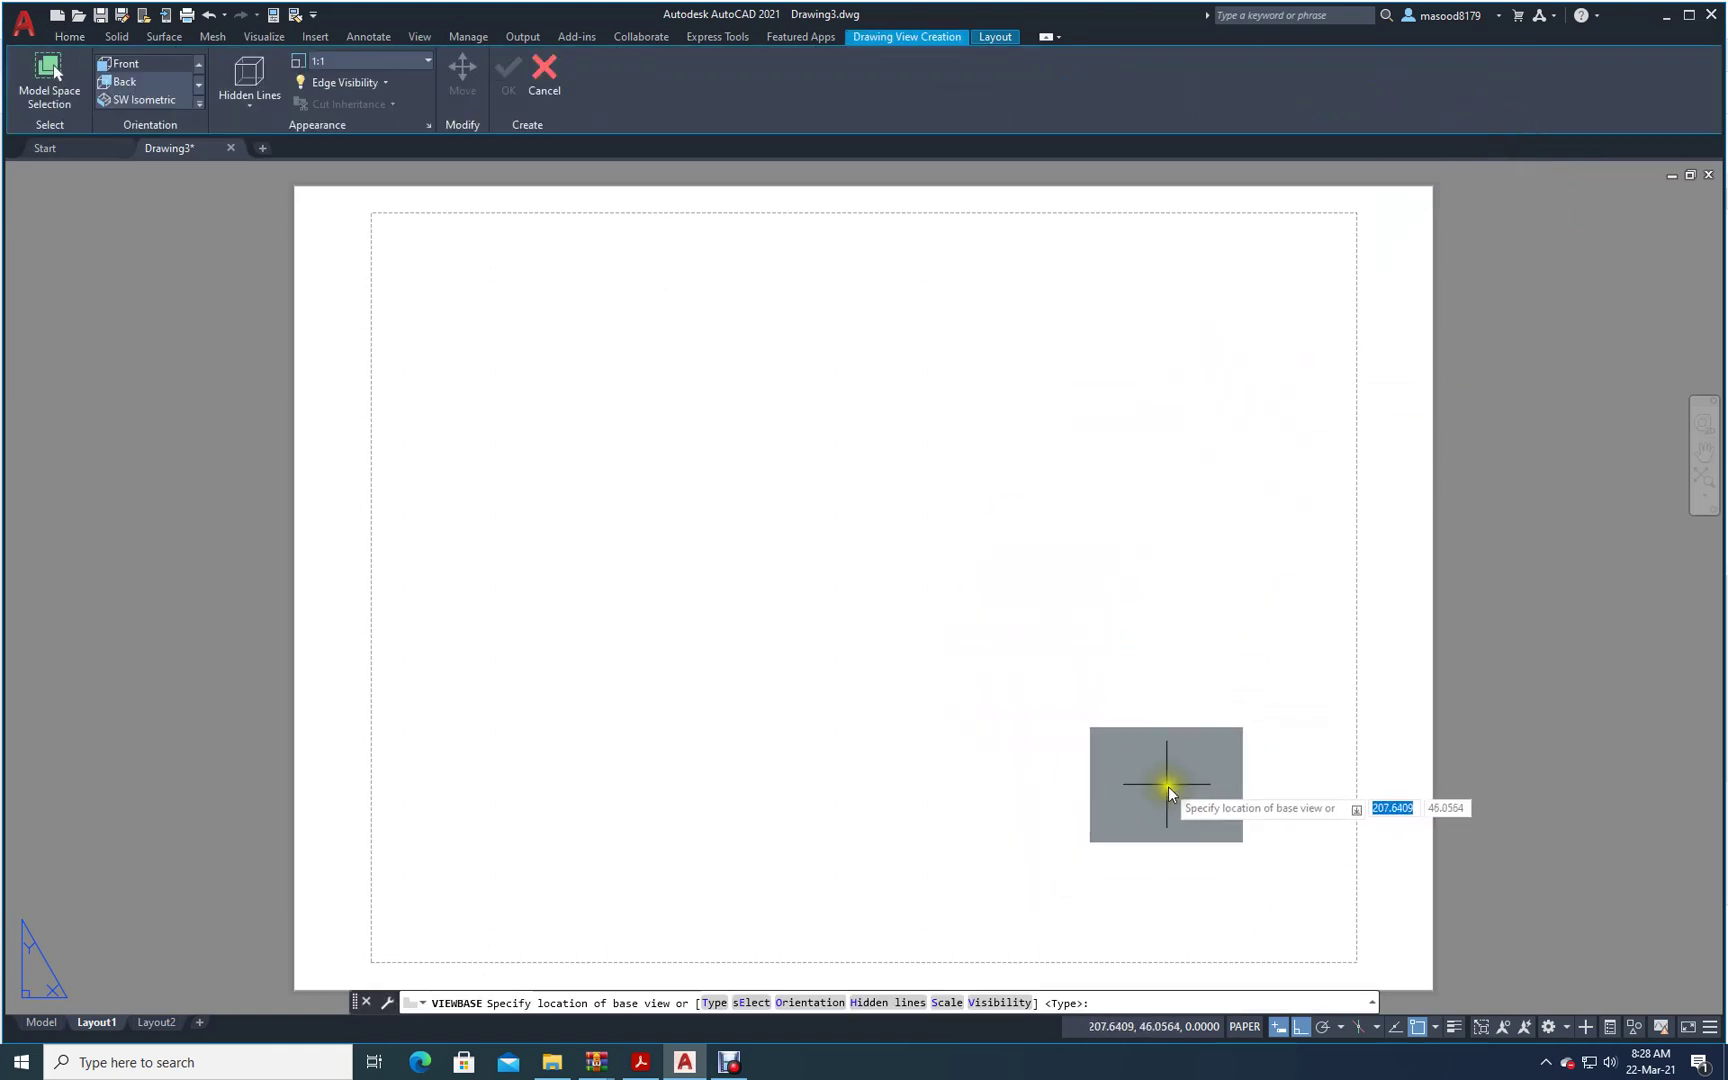
pyautogui.click(1164, 778)
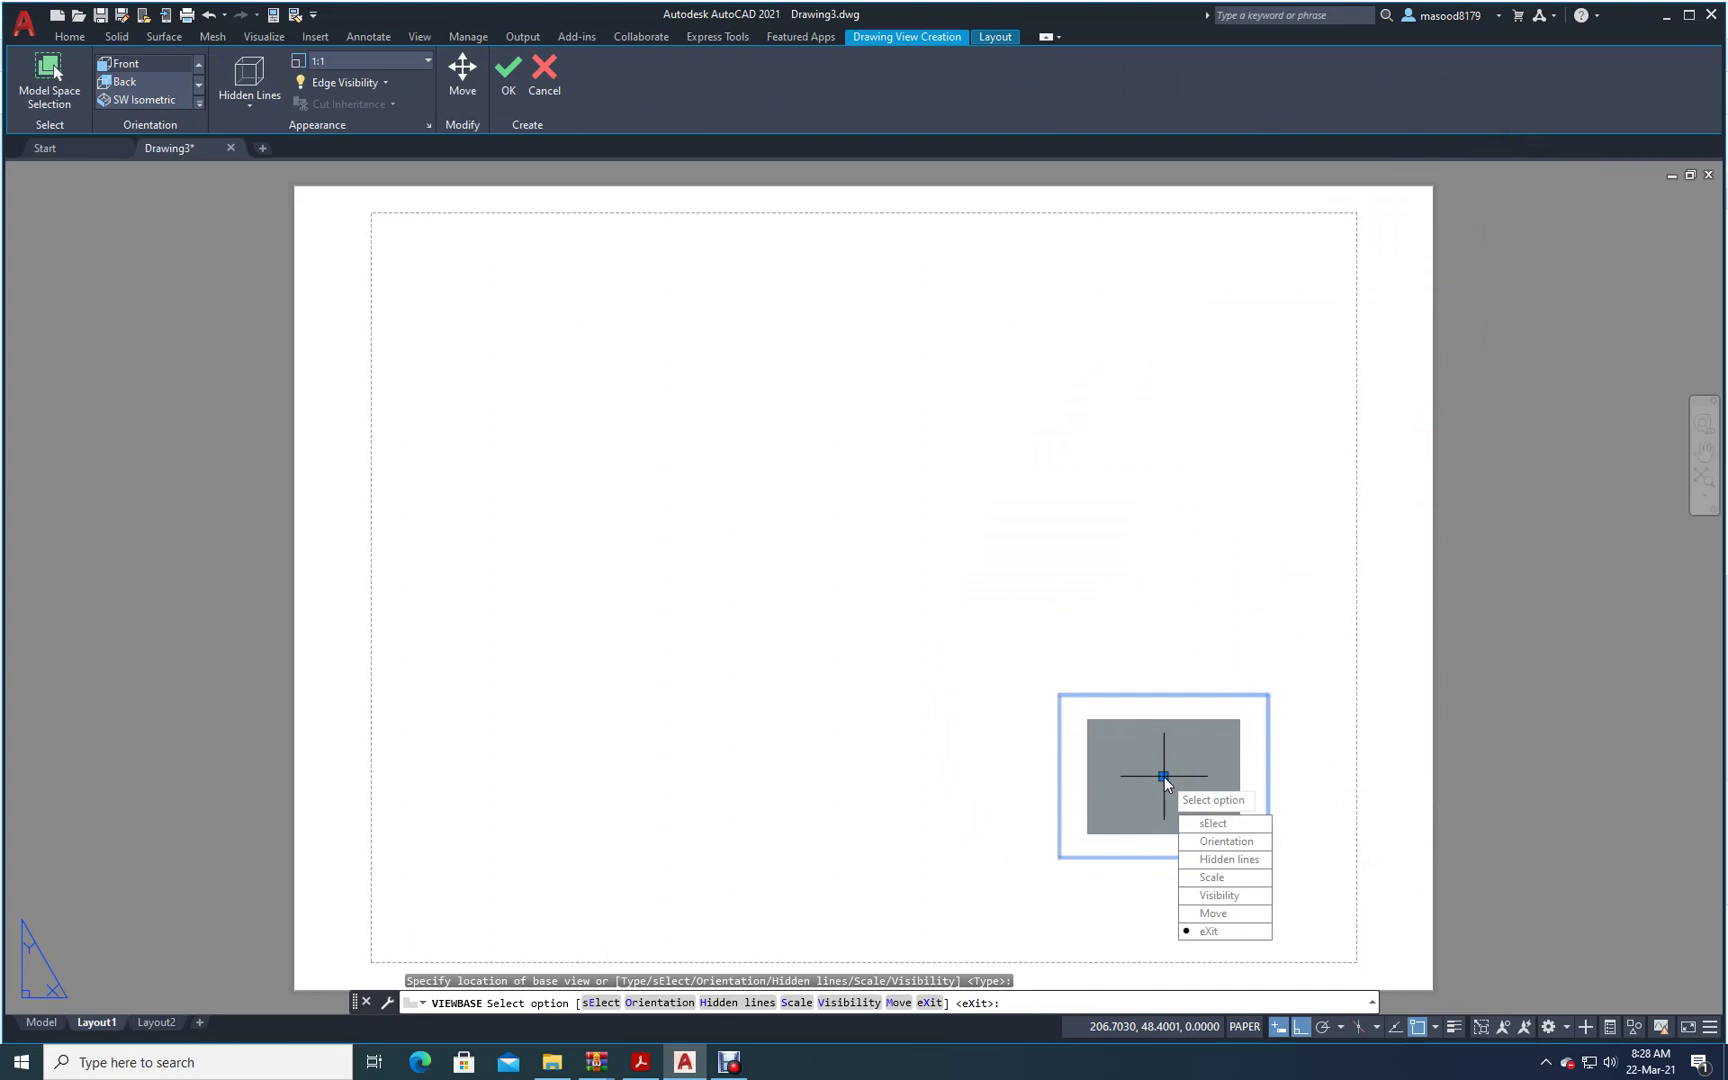
pyautogui.press('Return')
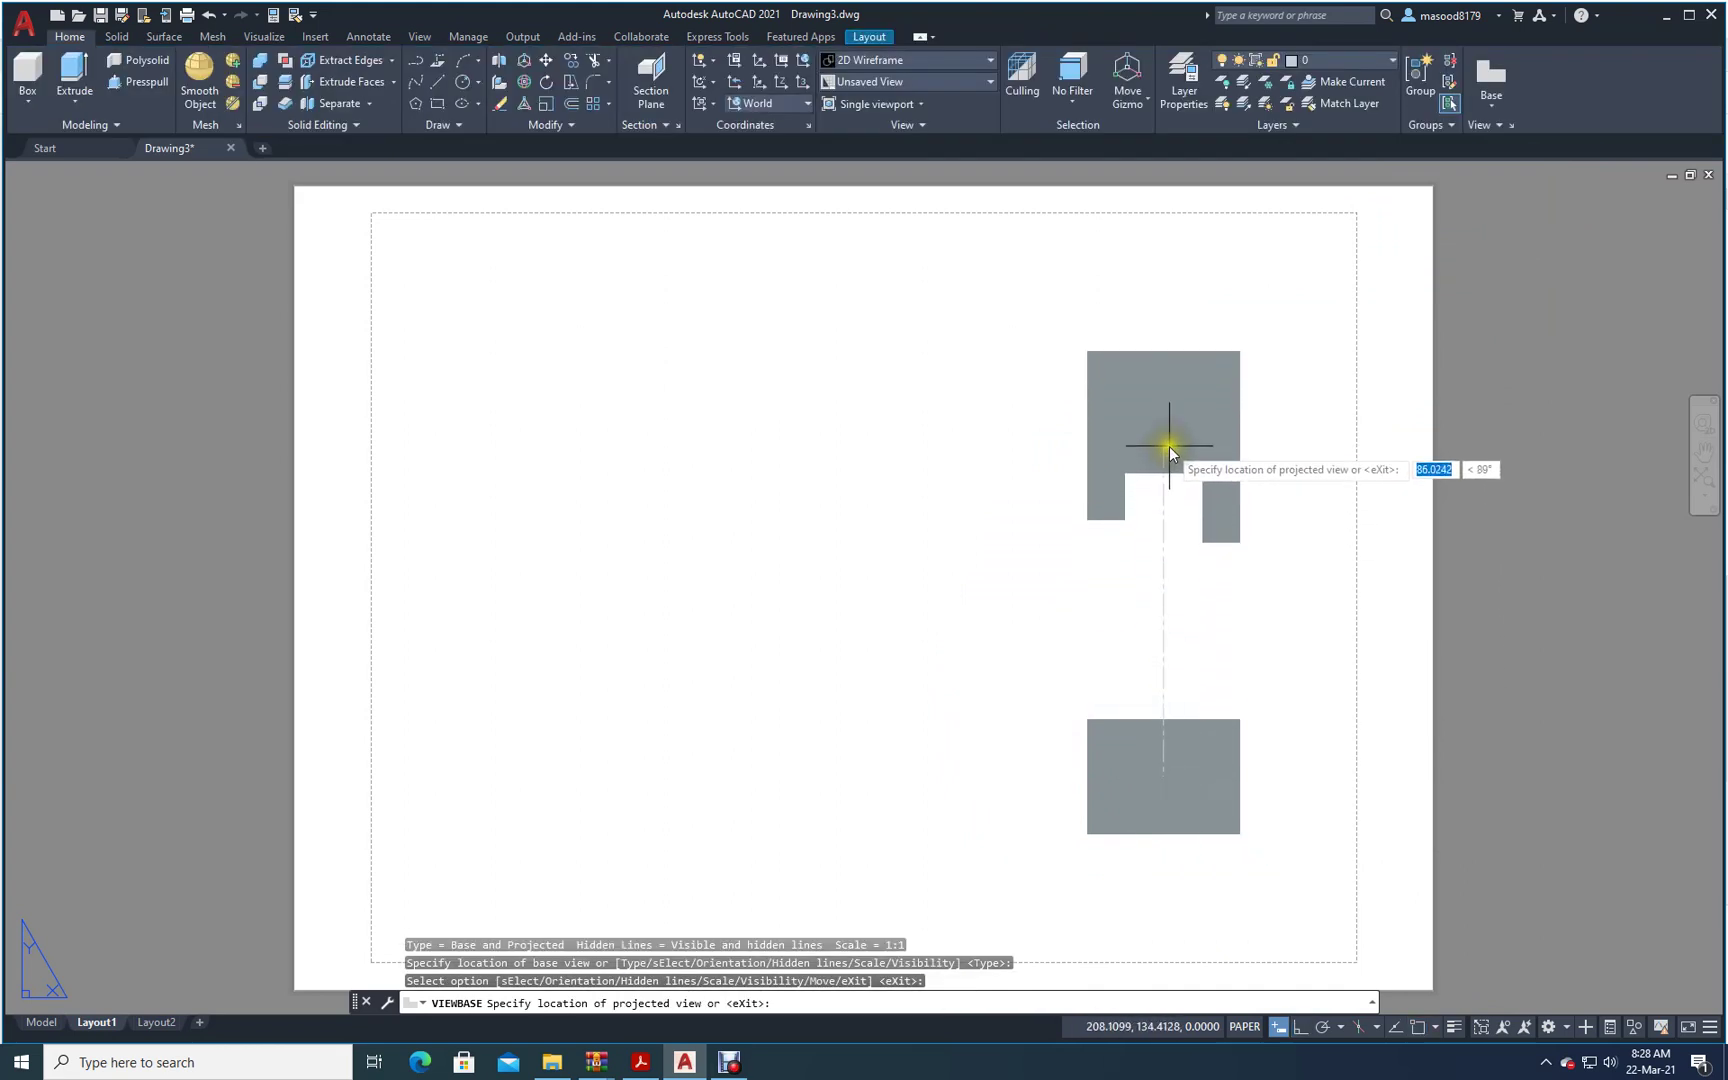
# - Project a top view above, a side view at lower left, and an isometric at upper left
pyautogui.click(1169, 446)
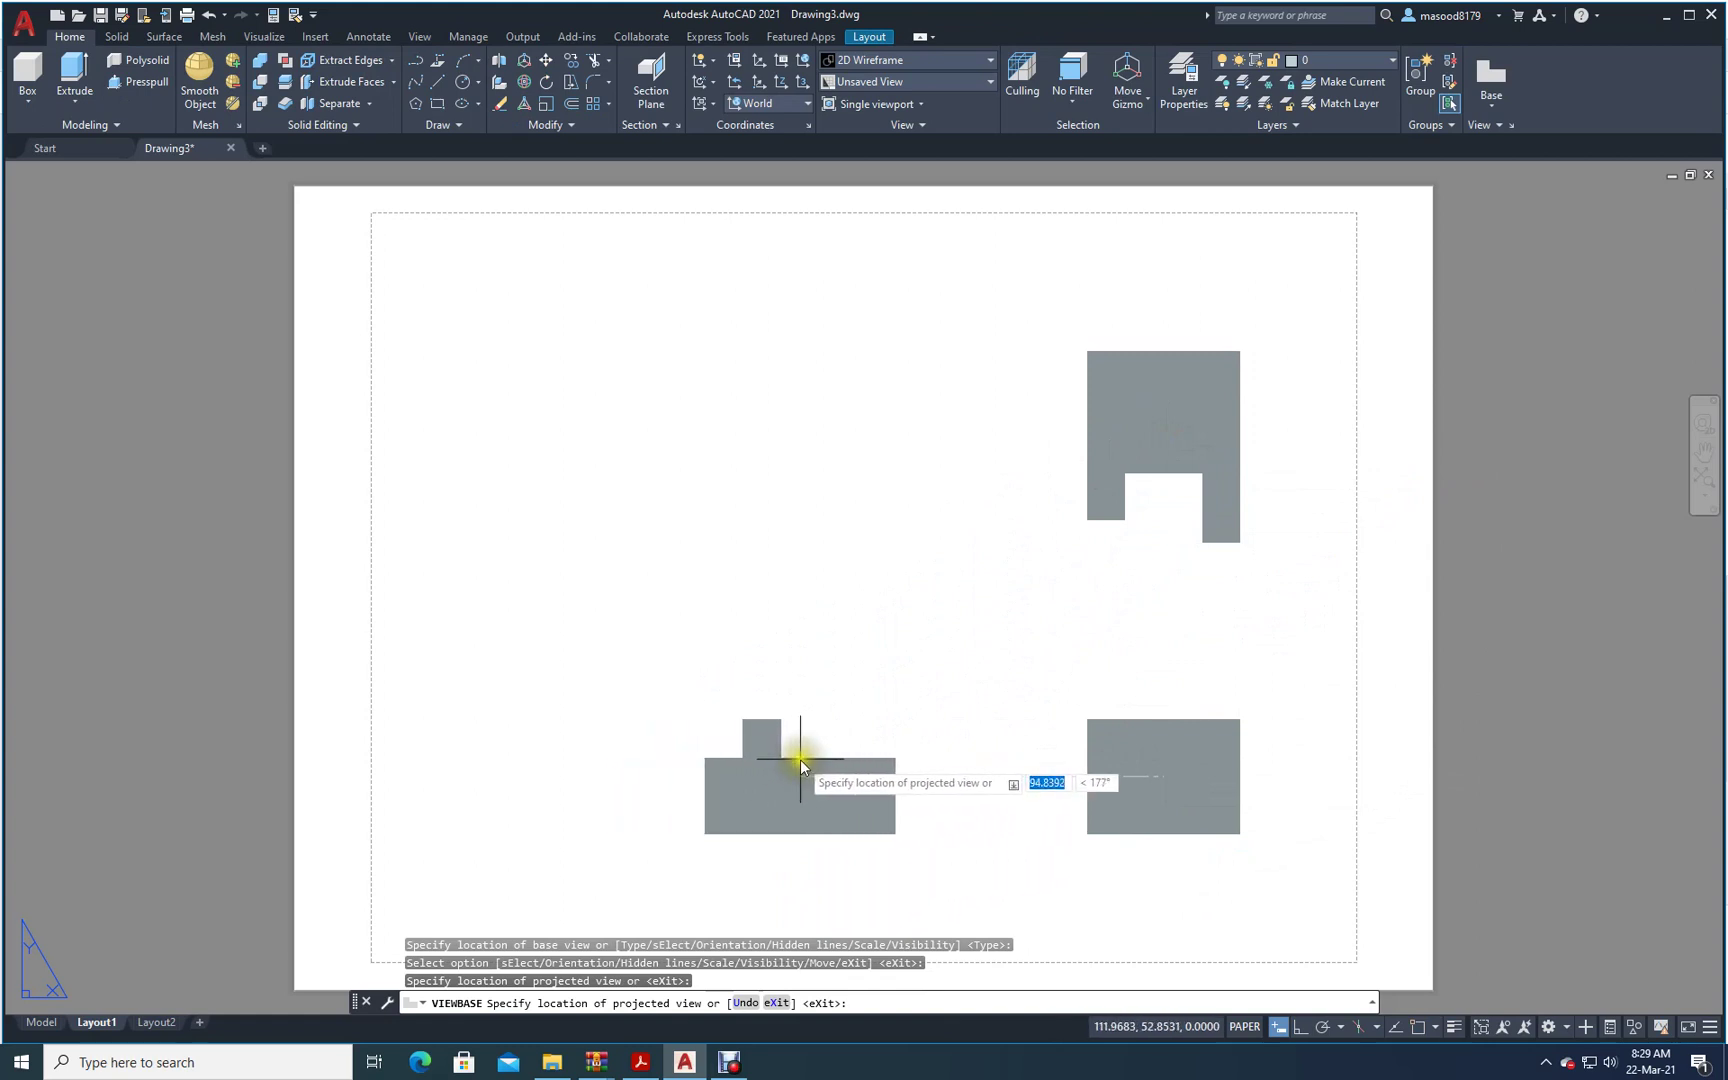
pyautogui.click(784, 757)
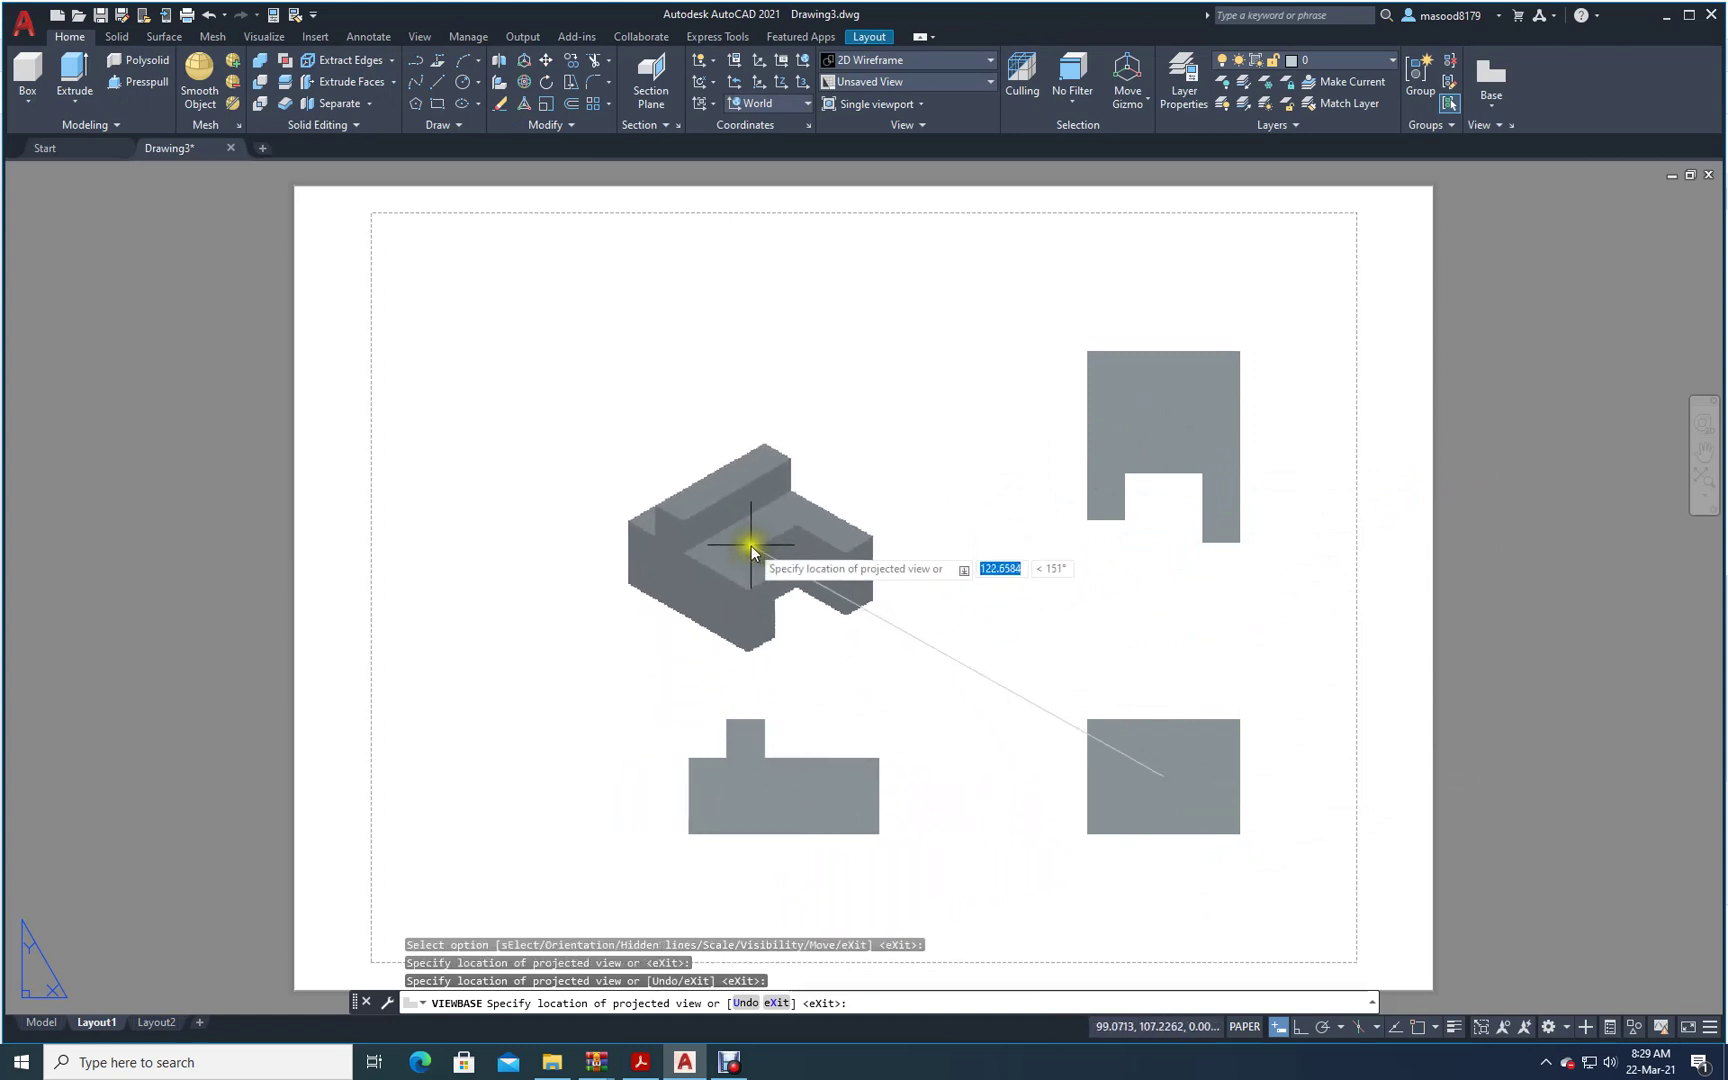
pyautogui.click(751, 454)
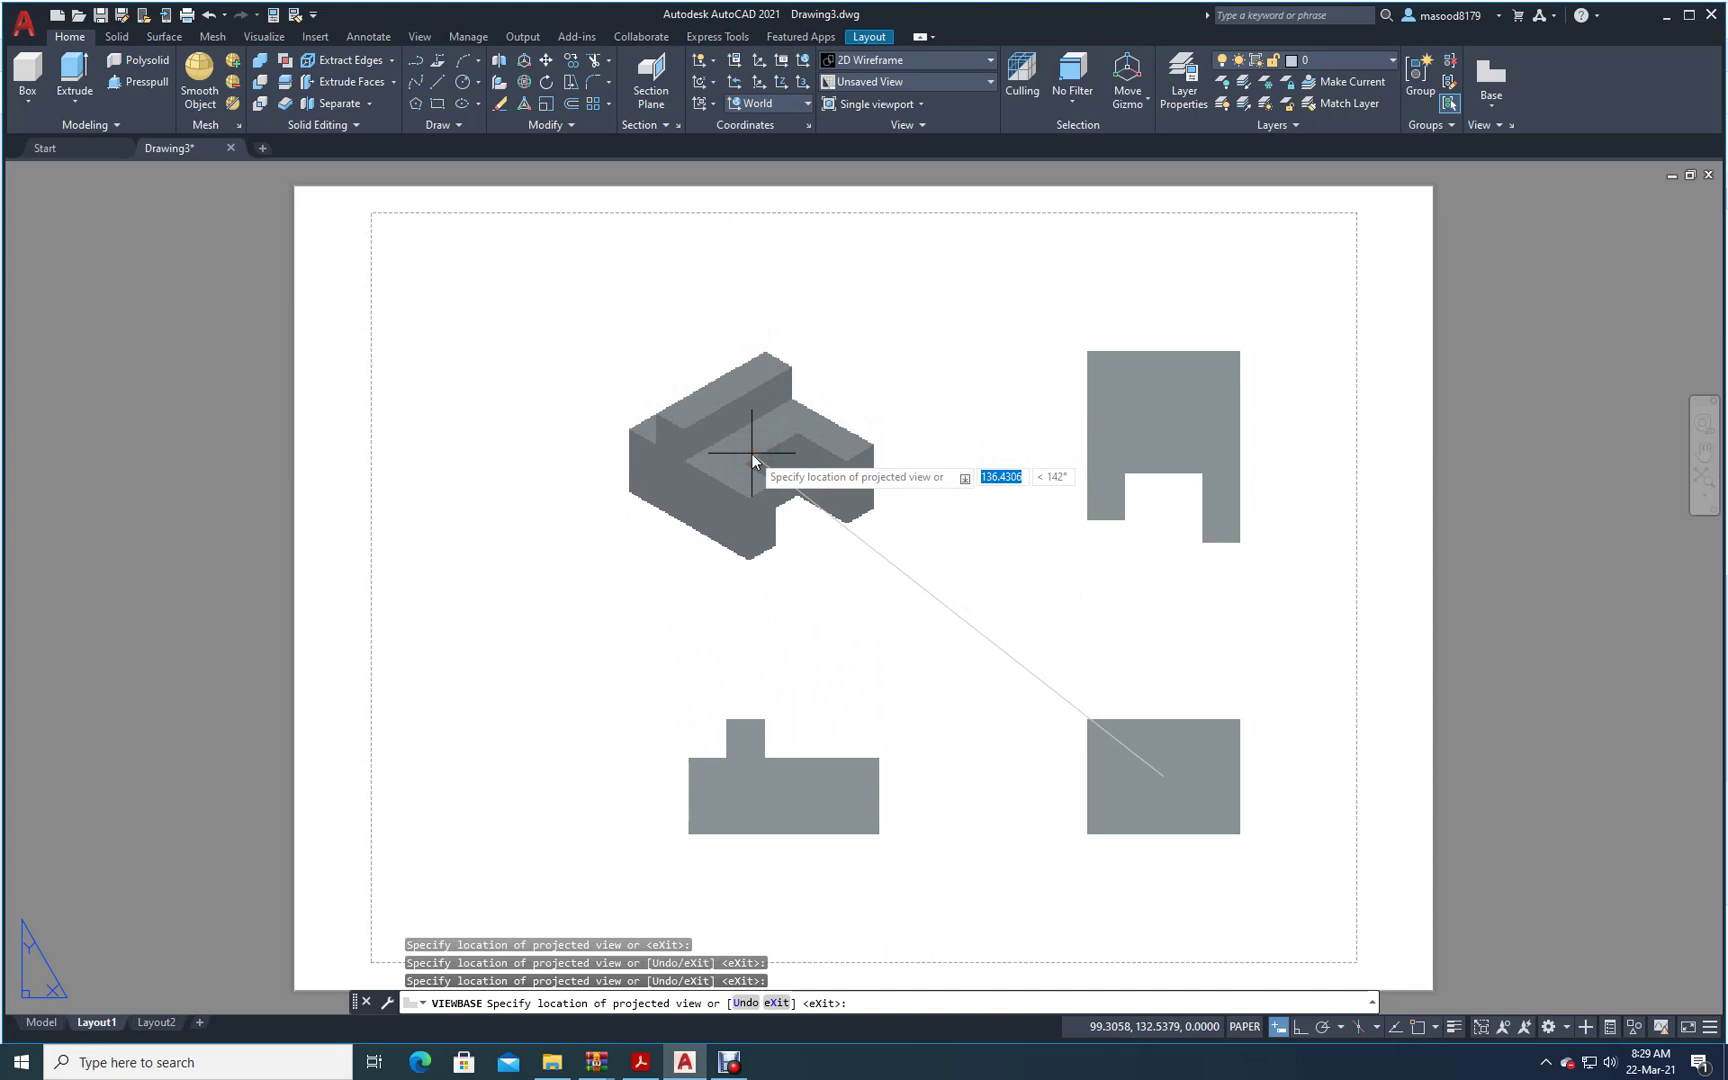
pyautogui.press('Return')
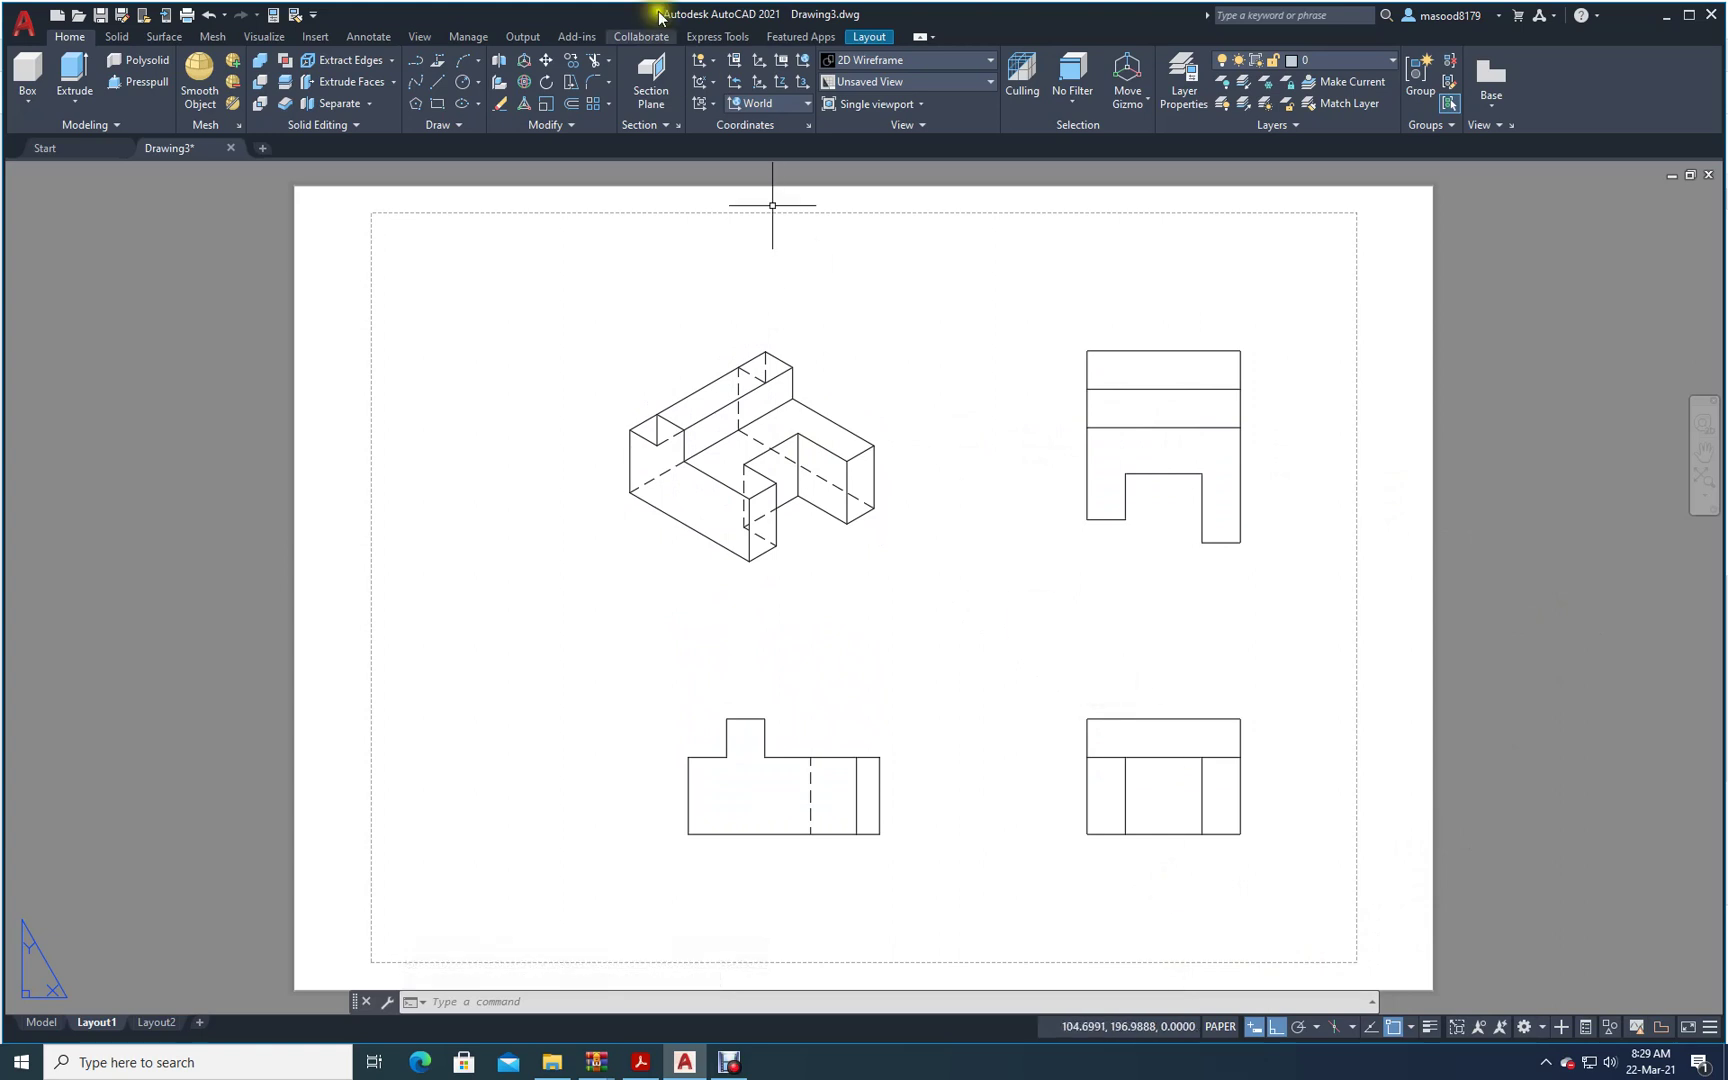
# - Window-select the lower-right view and move the right-hand views to the left
pyautogui.click(546, 63)
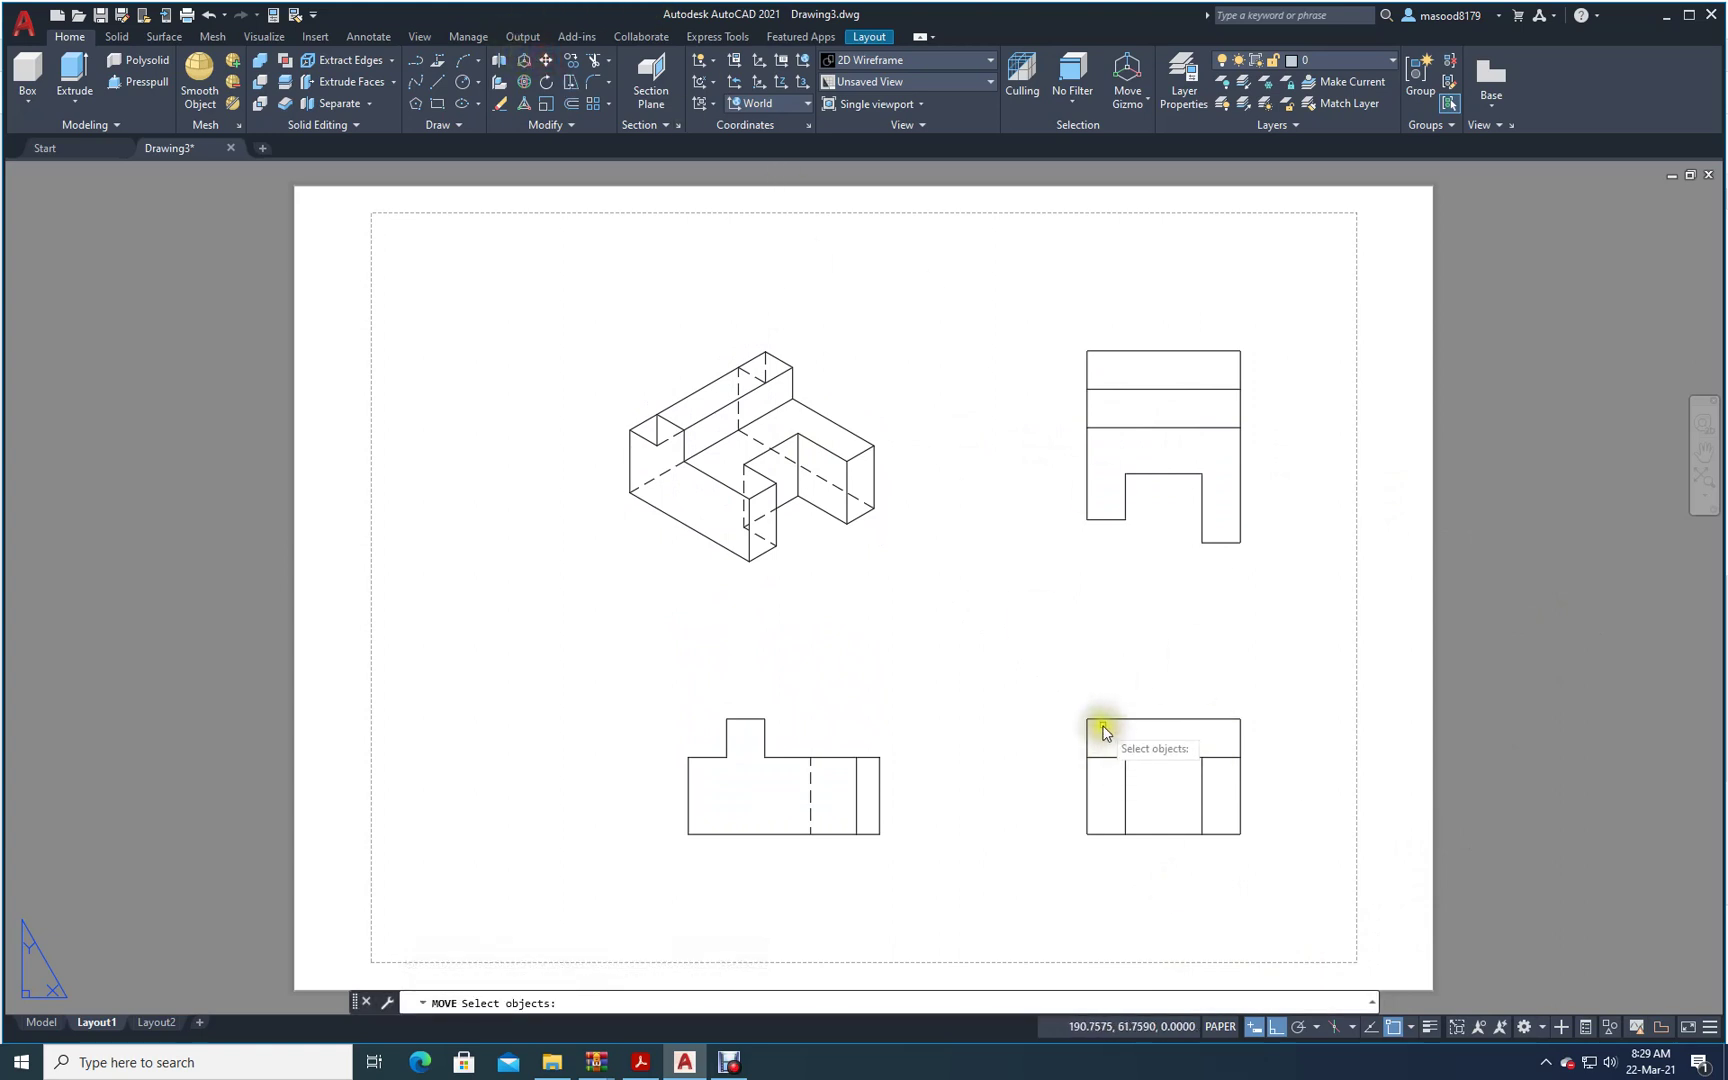
pyautogui.click(1149, 758)
pyautogui.click(1116, 692)
pyautogui.click(1117, 690)
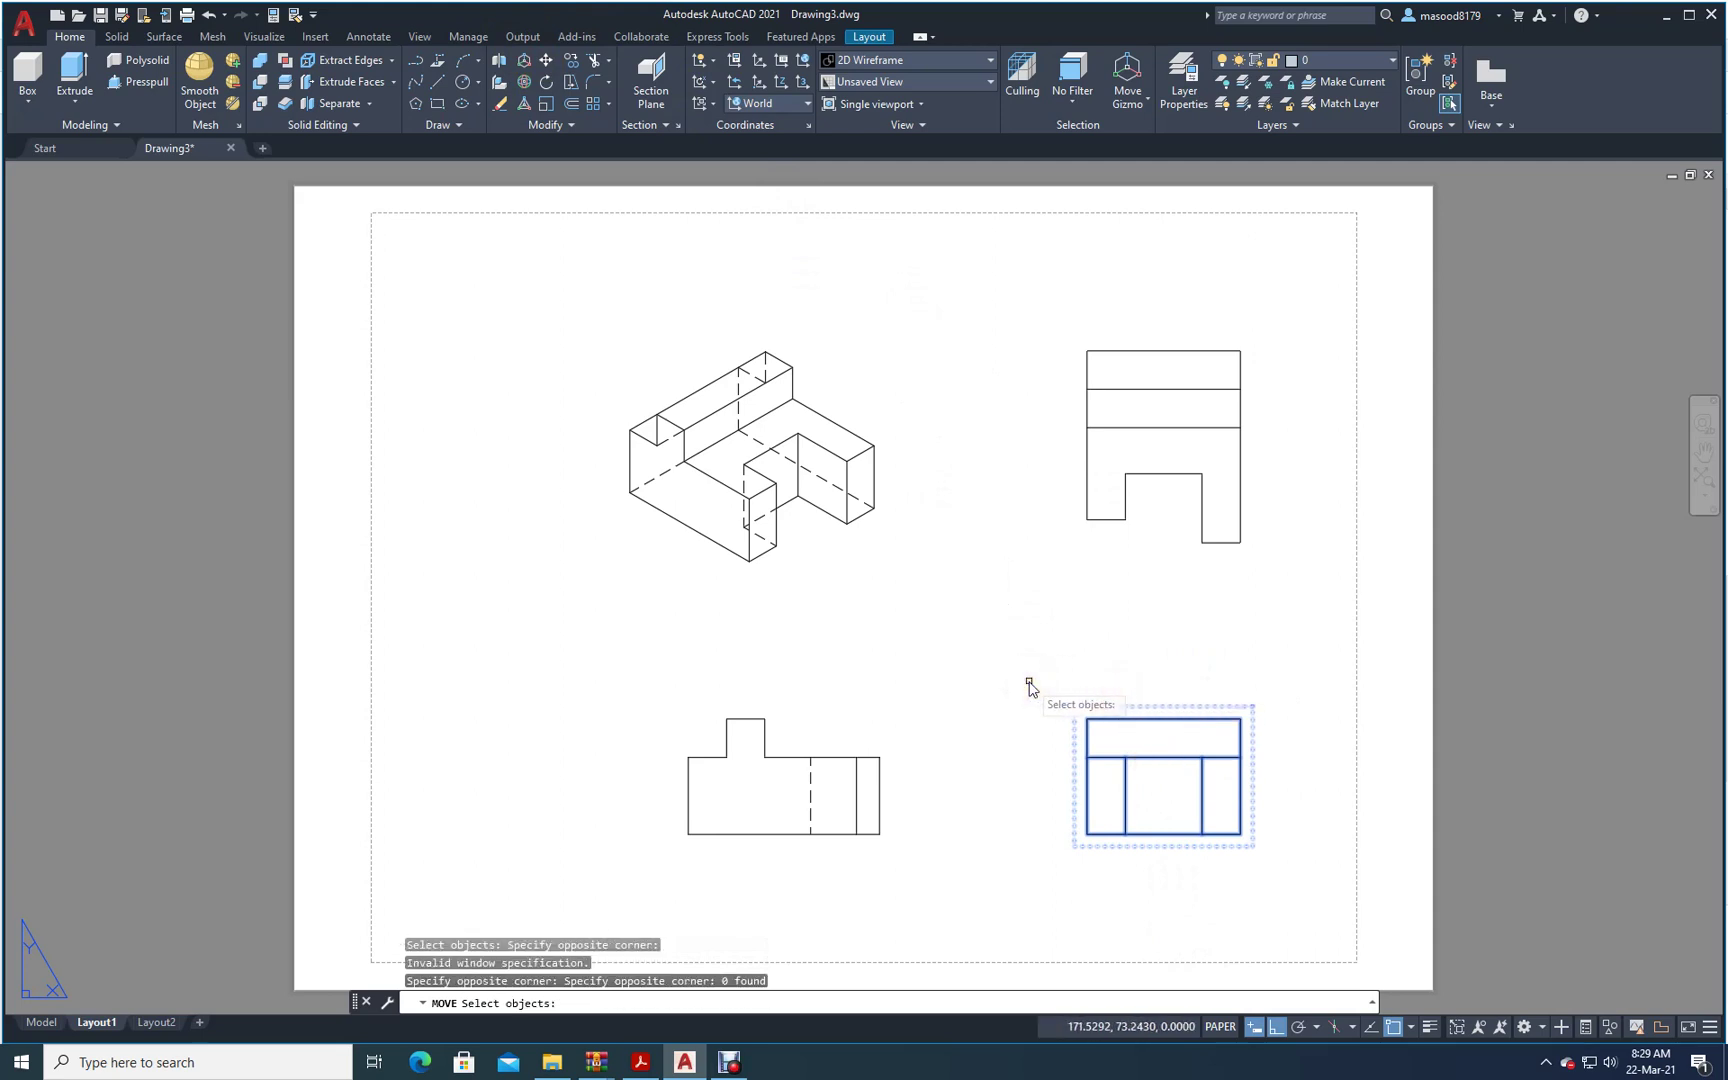
pyautogui.press('Escape')
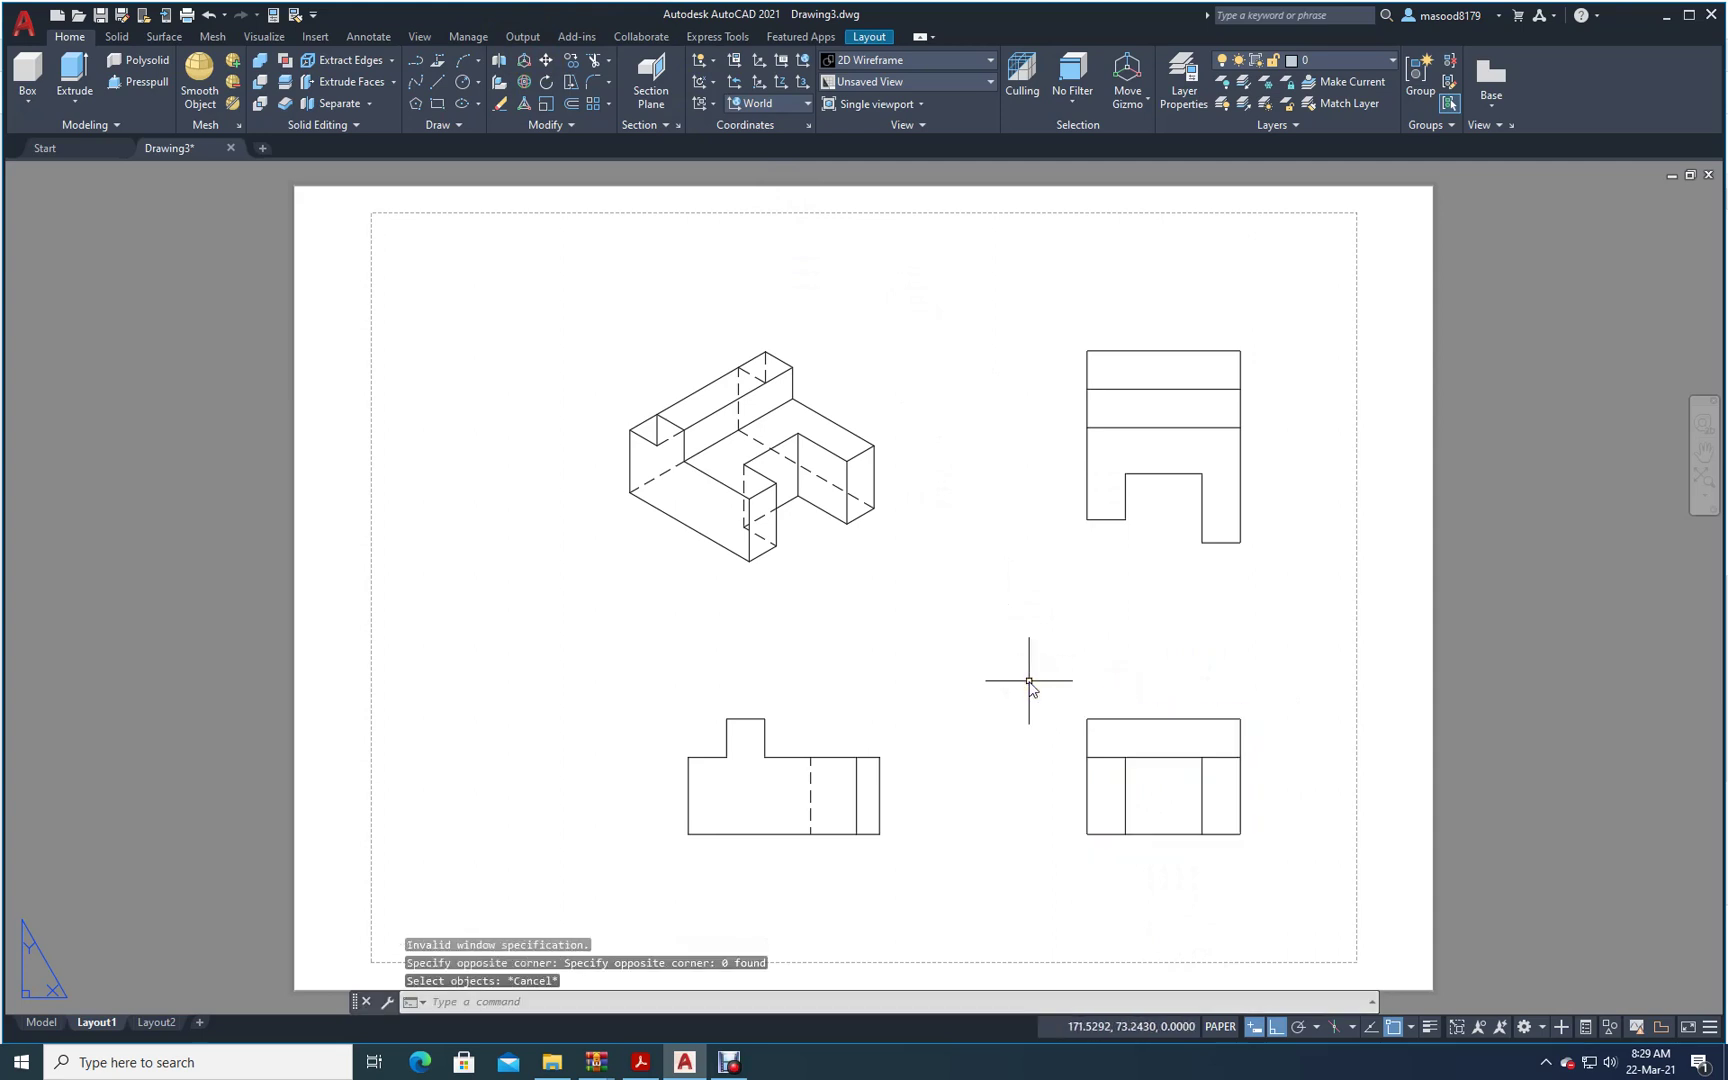
pyautogui.click(548, 62)
pyautogui.click(1256, 850)
pyautogui.click(1146, 666)
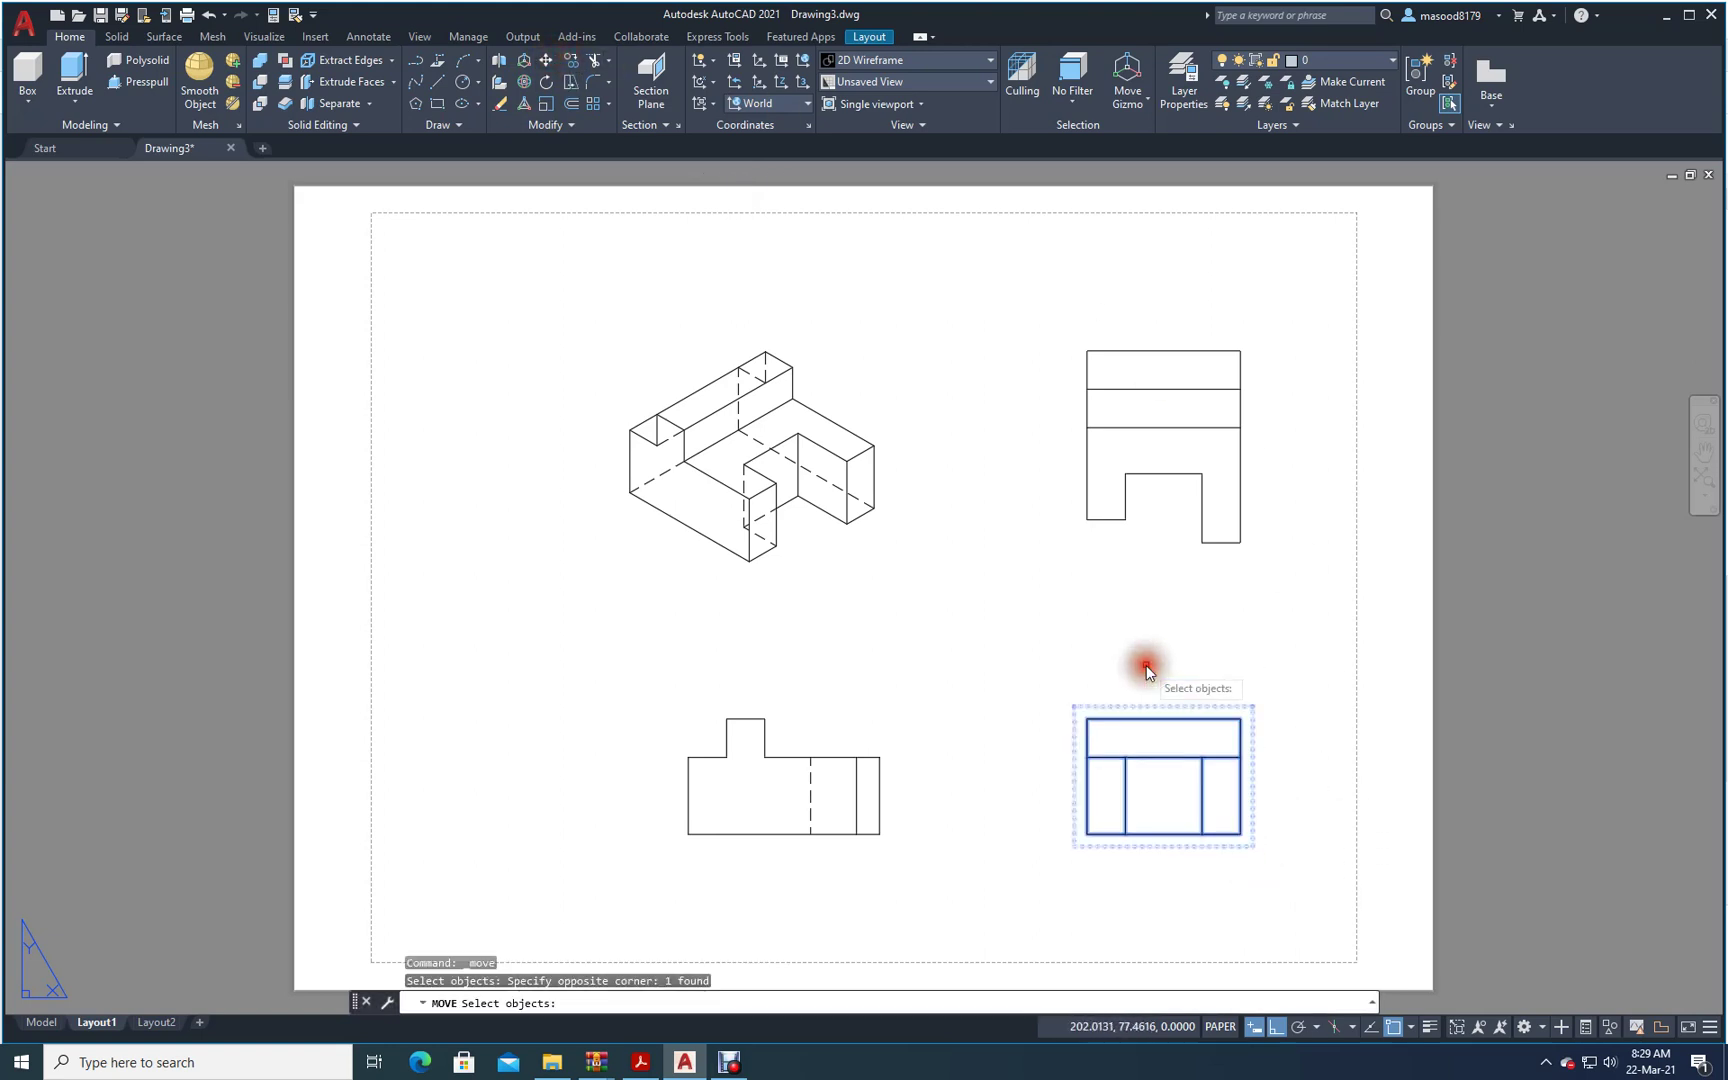
pyautogui.press('Return')
pyautogui.click(1164, 834)
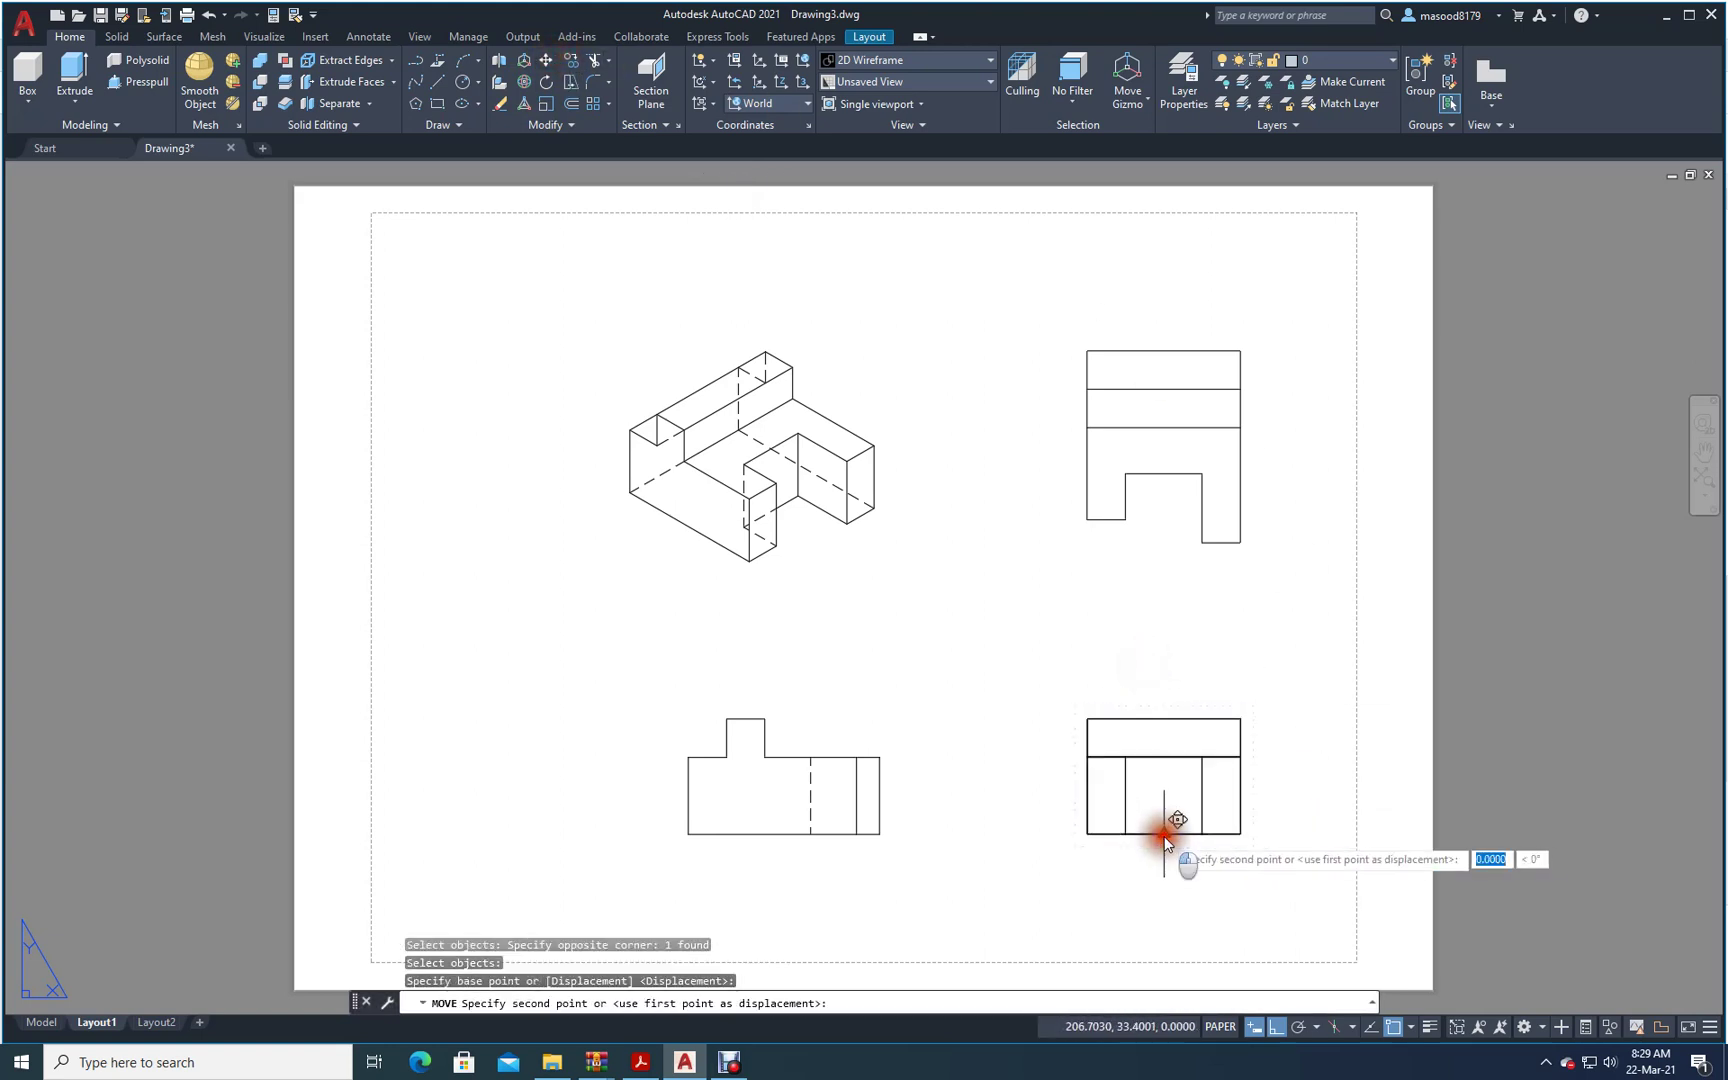
pyautogui.click(1055, 833)
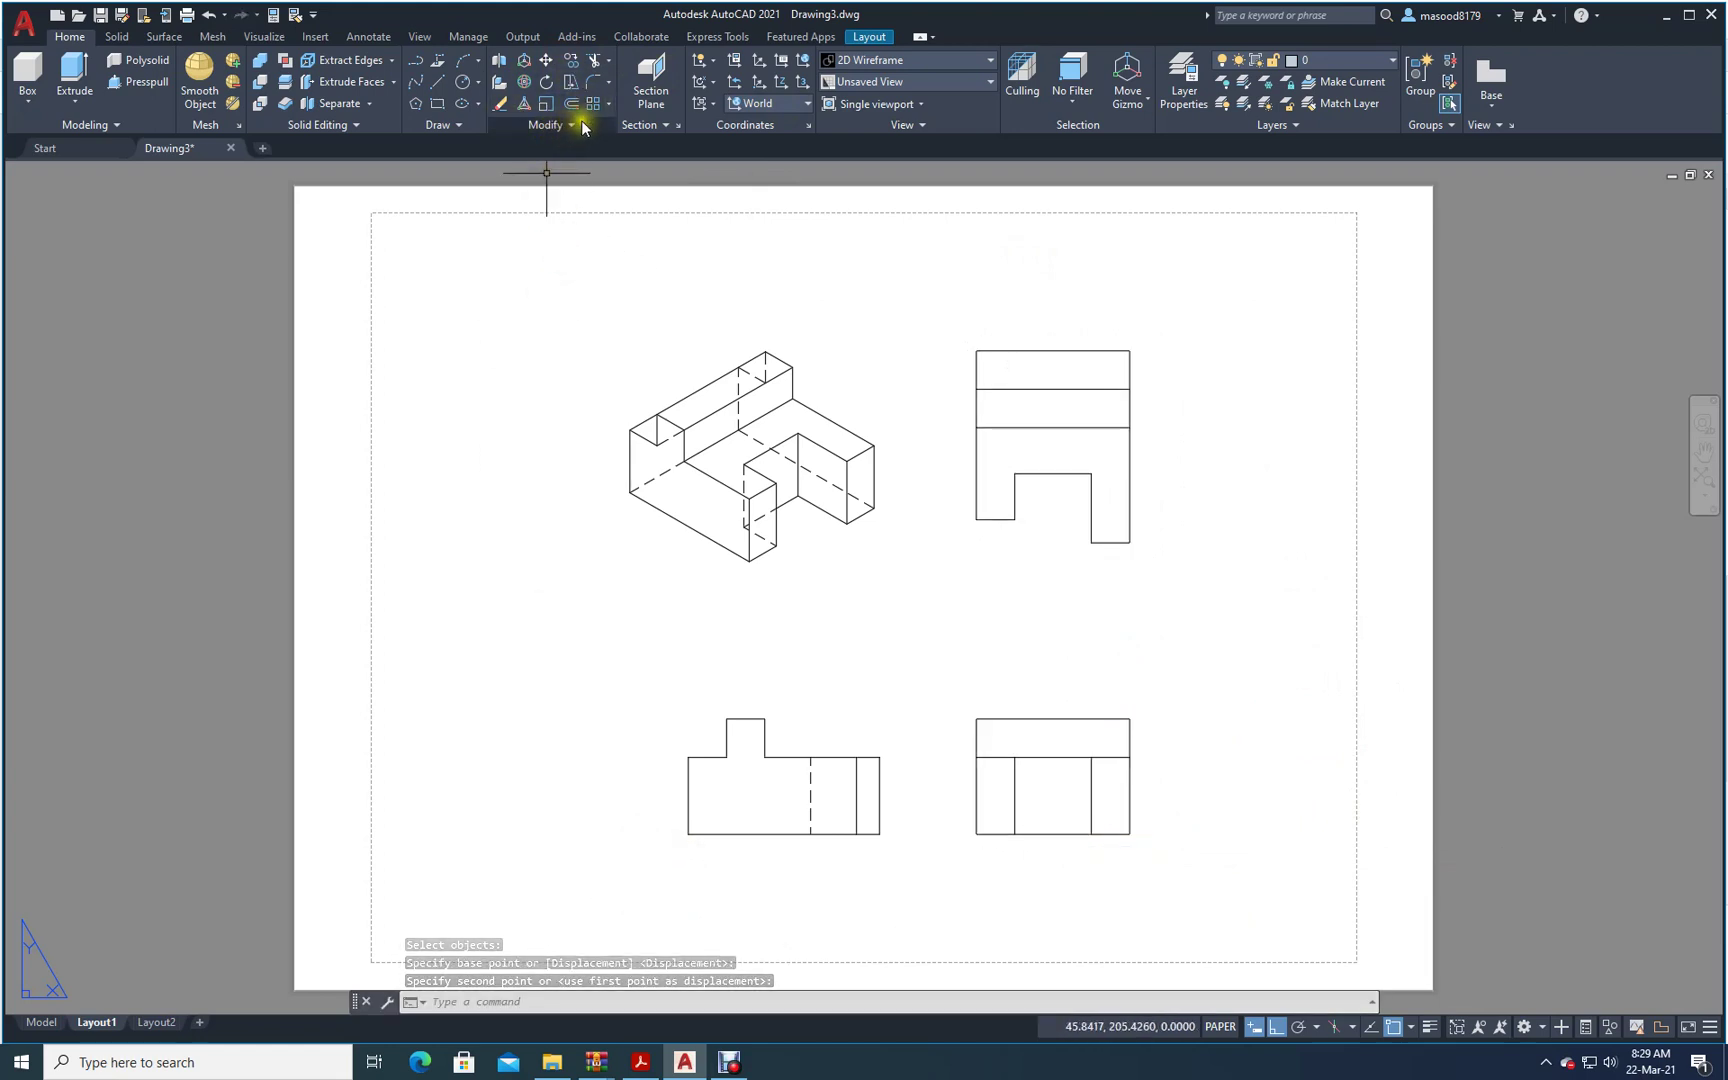
# - Move the lower-left view further left from its bottom midpoint
pyautogui.click(547, 60)
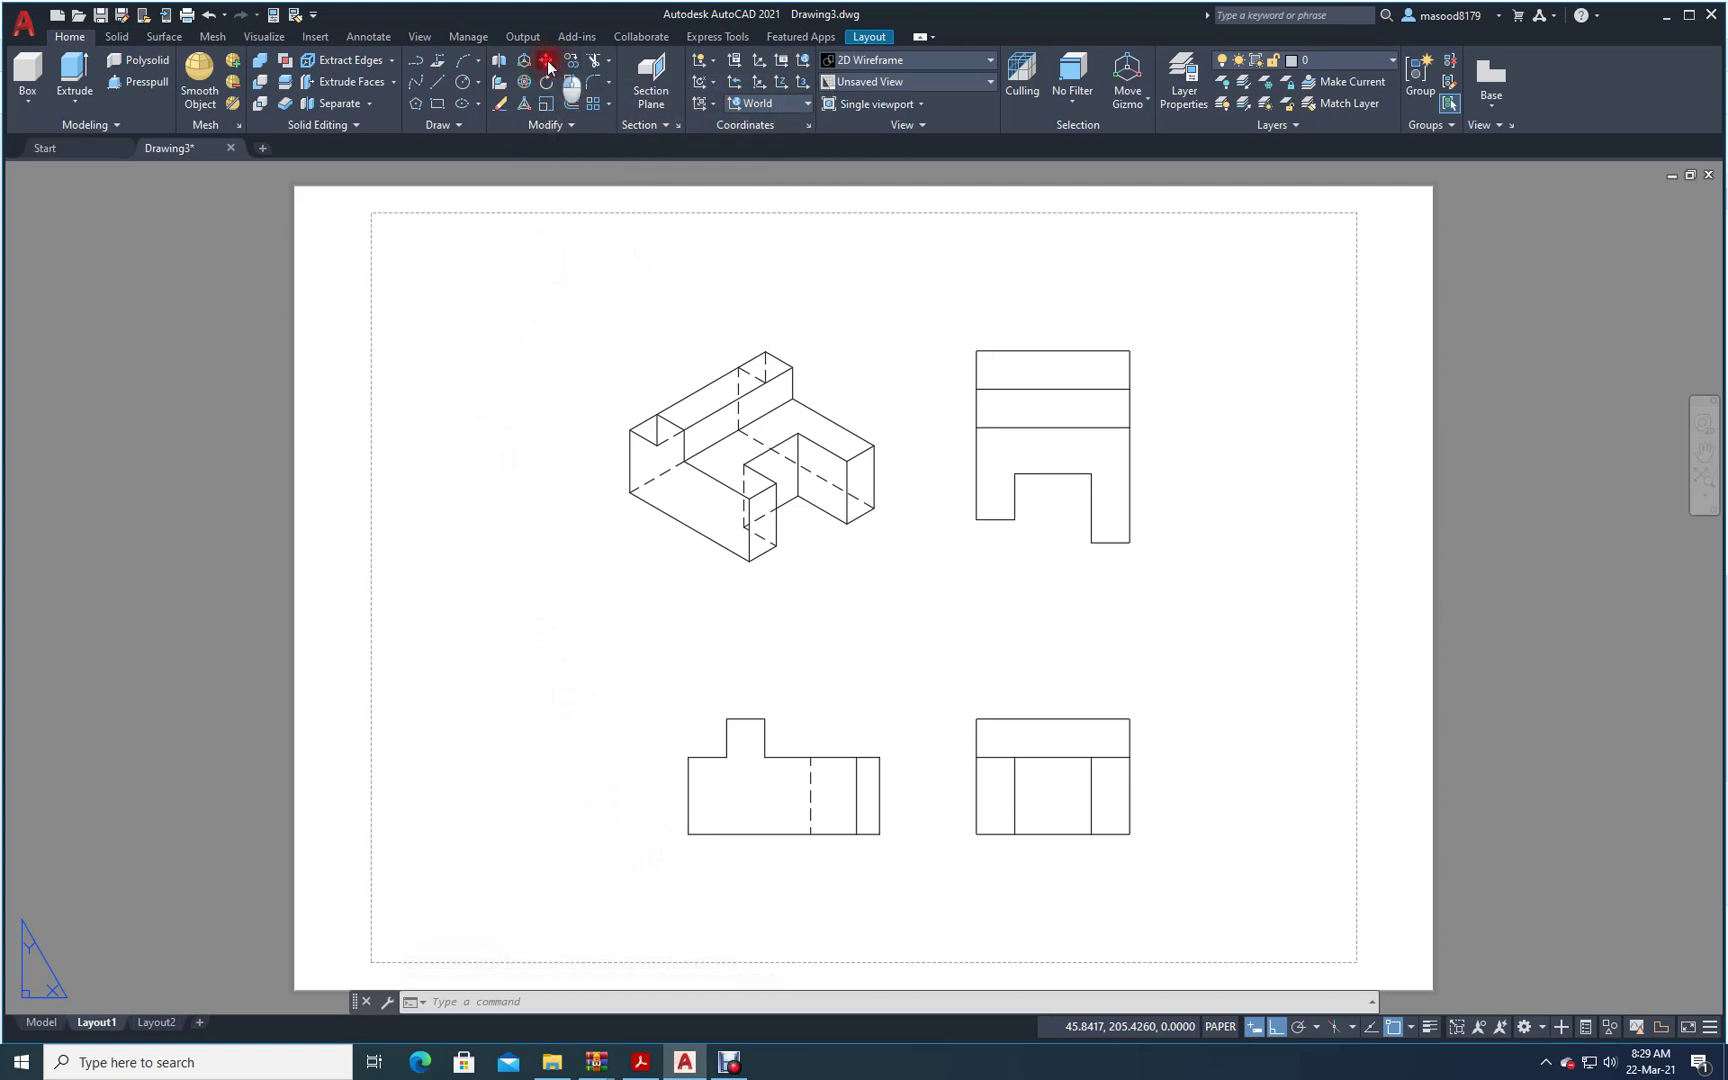
pyautogui.click(779, 830)
pyautogui.press('Return')
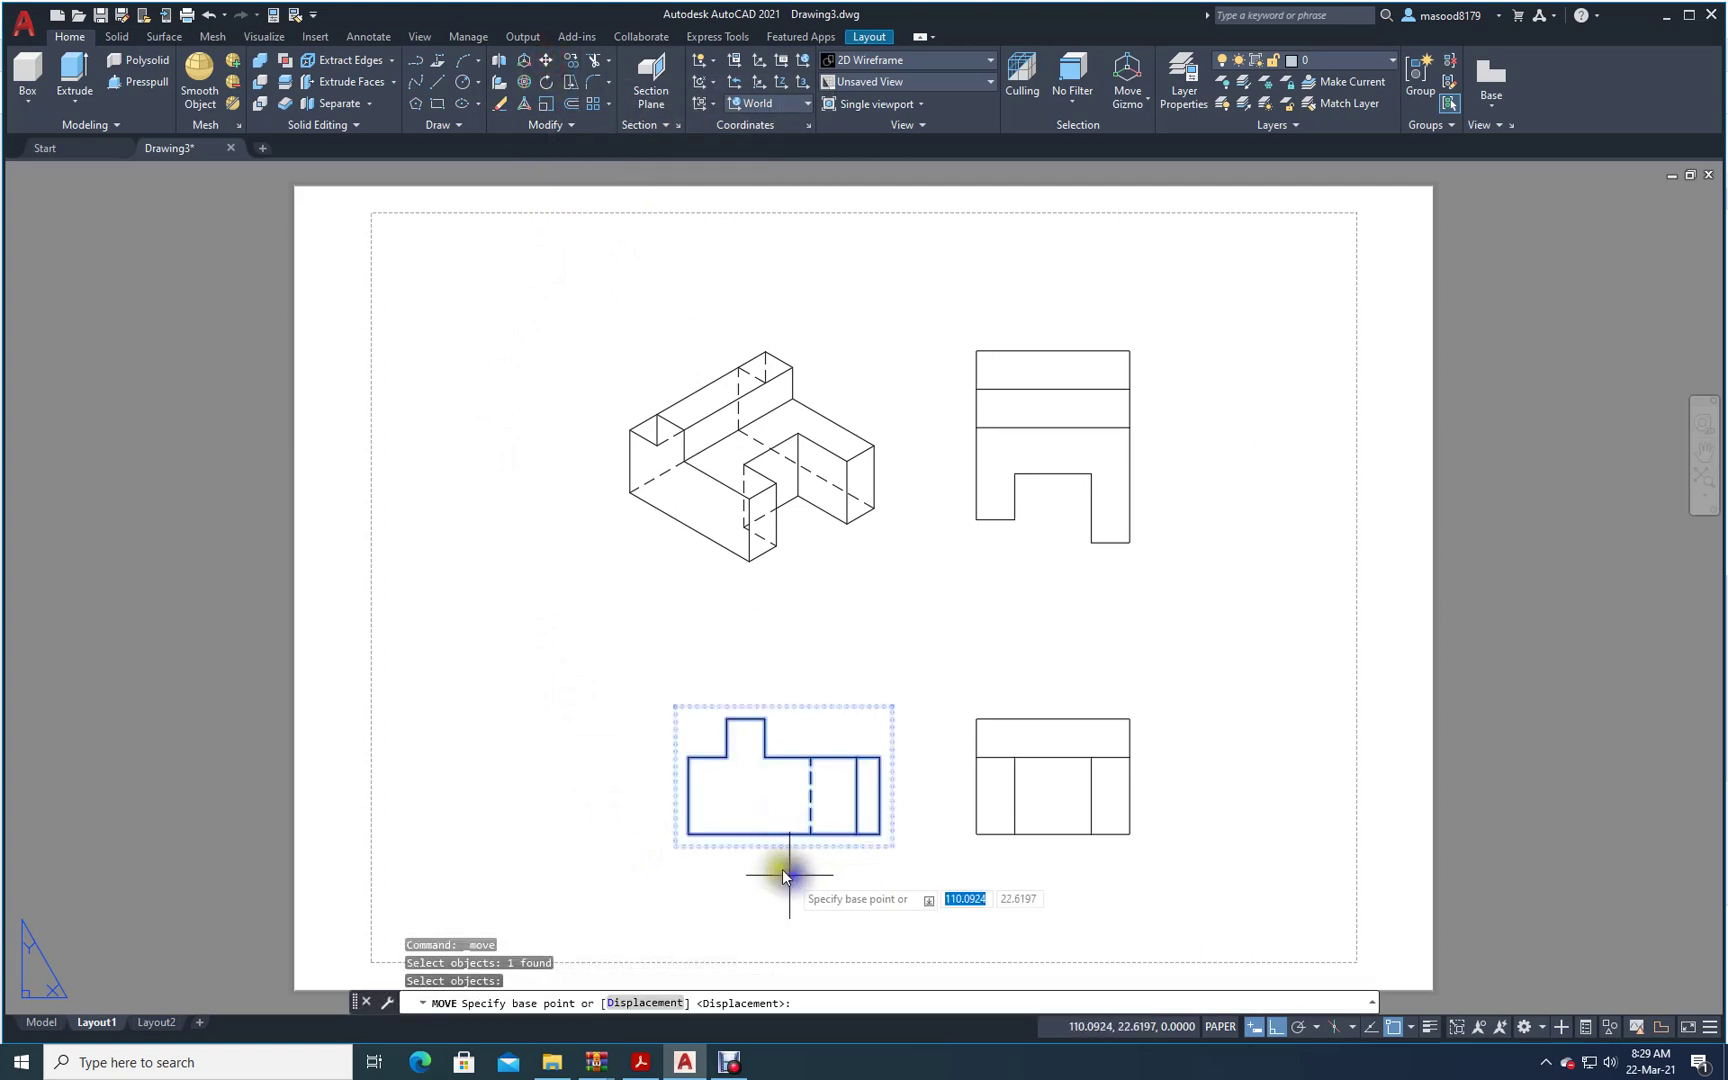
pyautogui.click(780, 836)
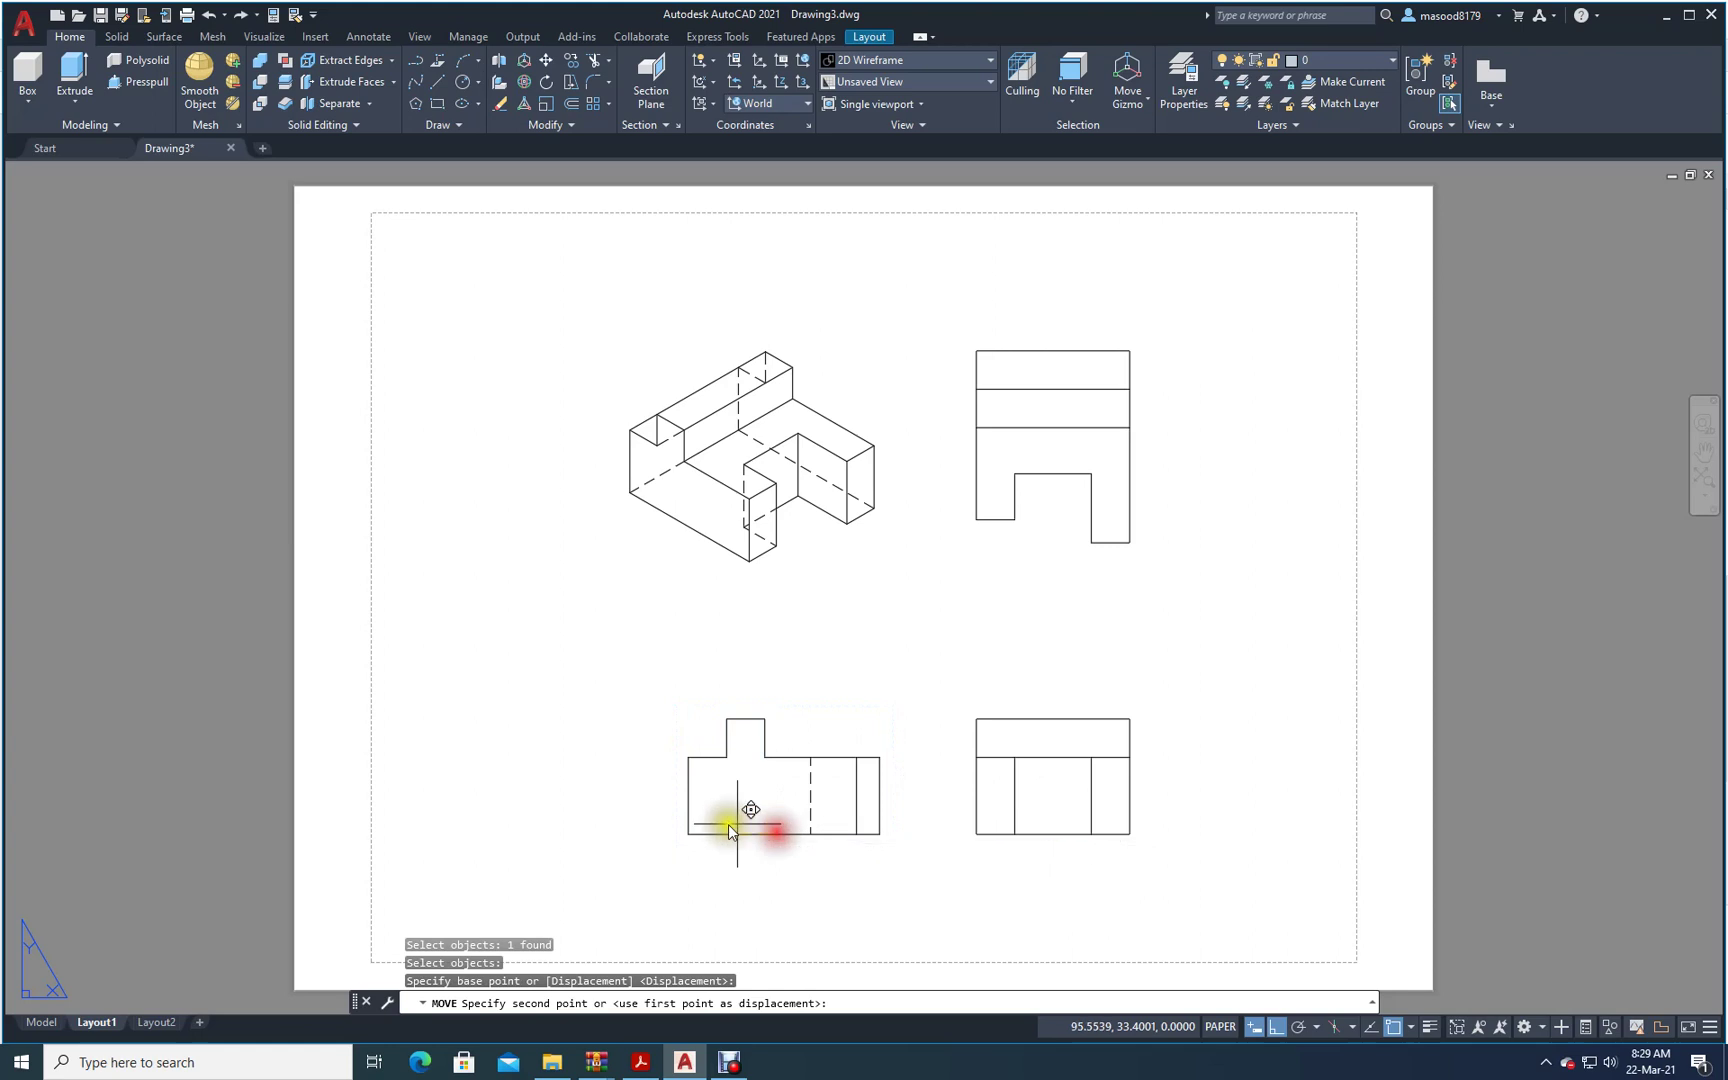
pyautogui.click(656, 818)
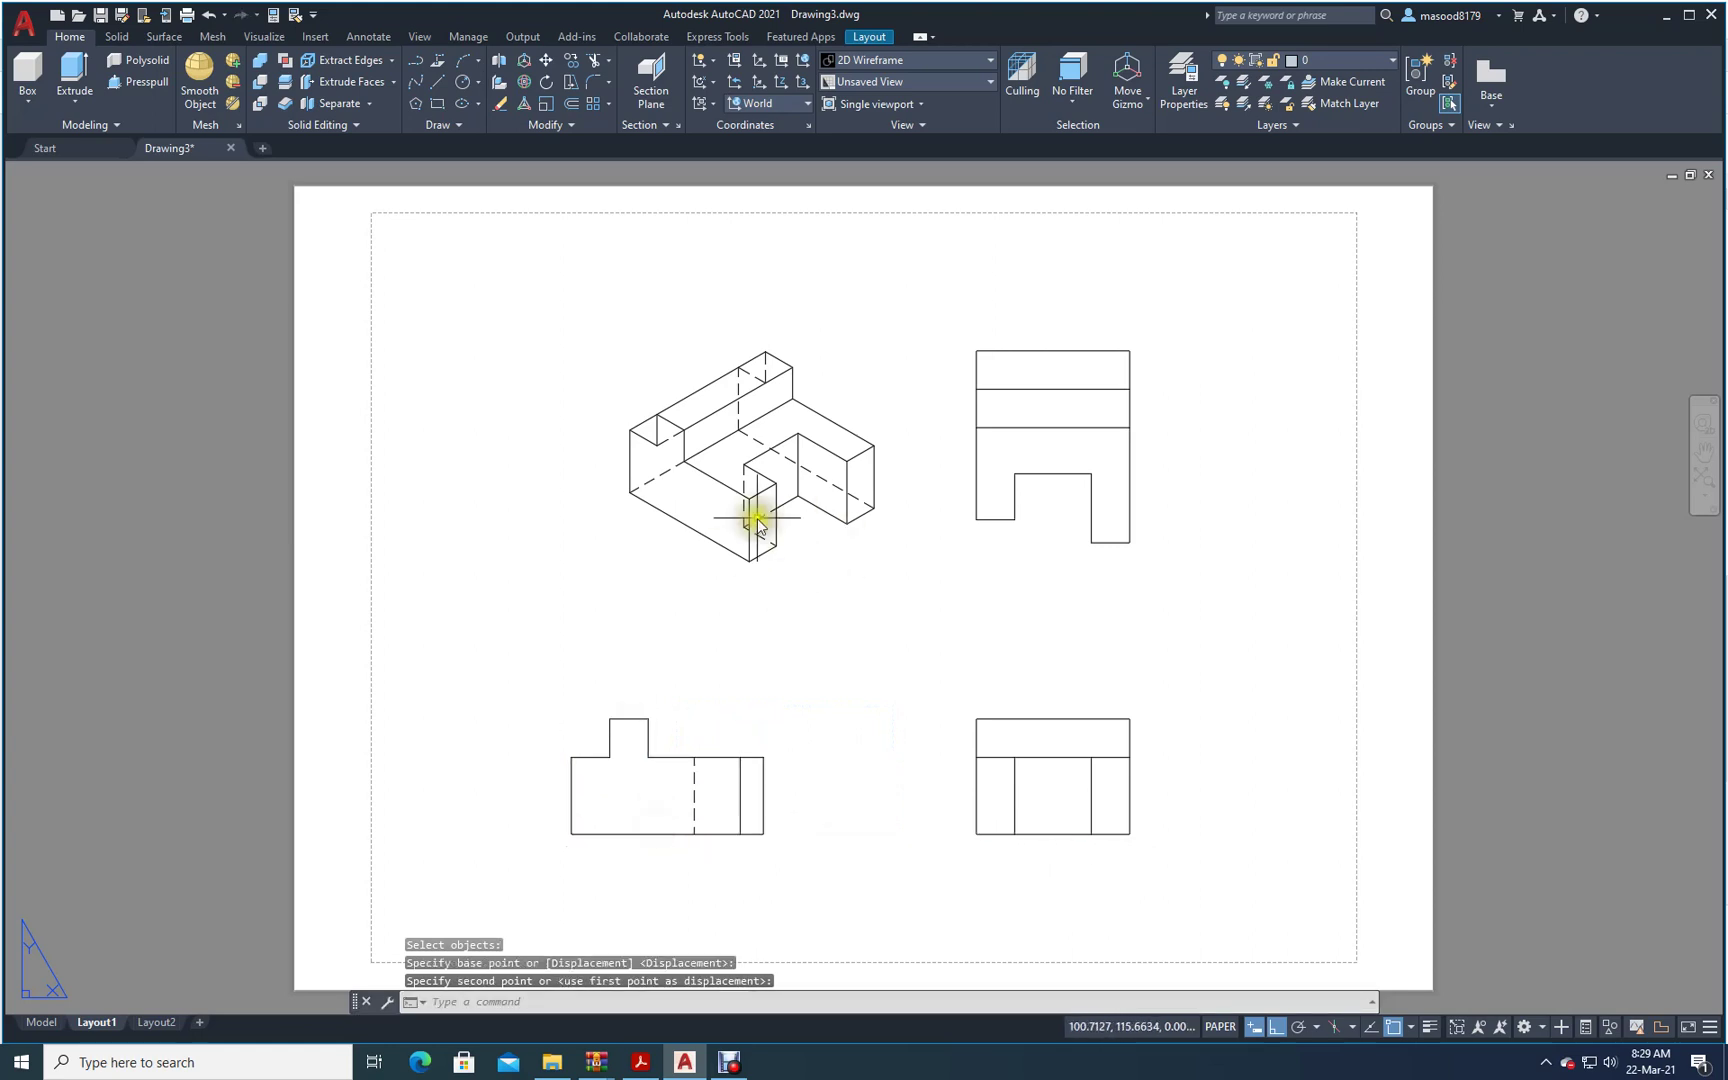
# - Move the isometric view further left, above the side view
pyautogui.click(720, 462)
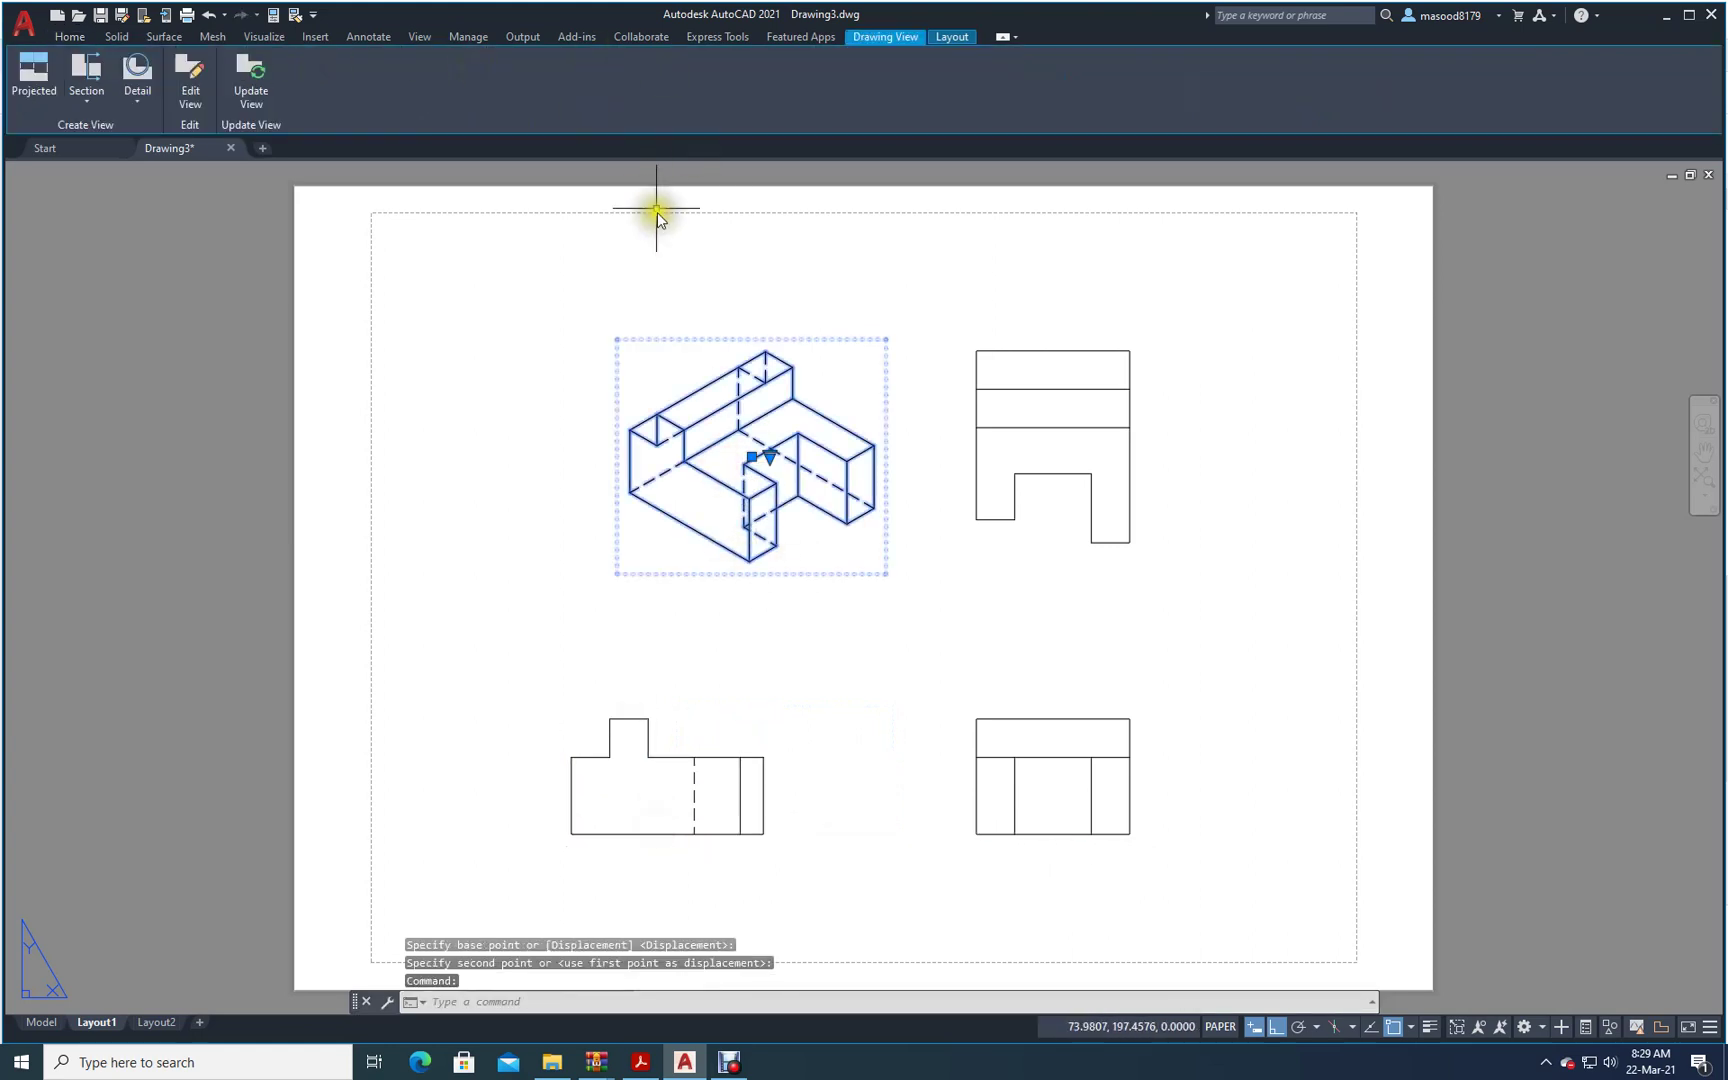
pyautogui.press('Escape')
pyautogui.click(555, 63)
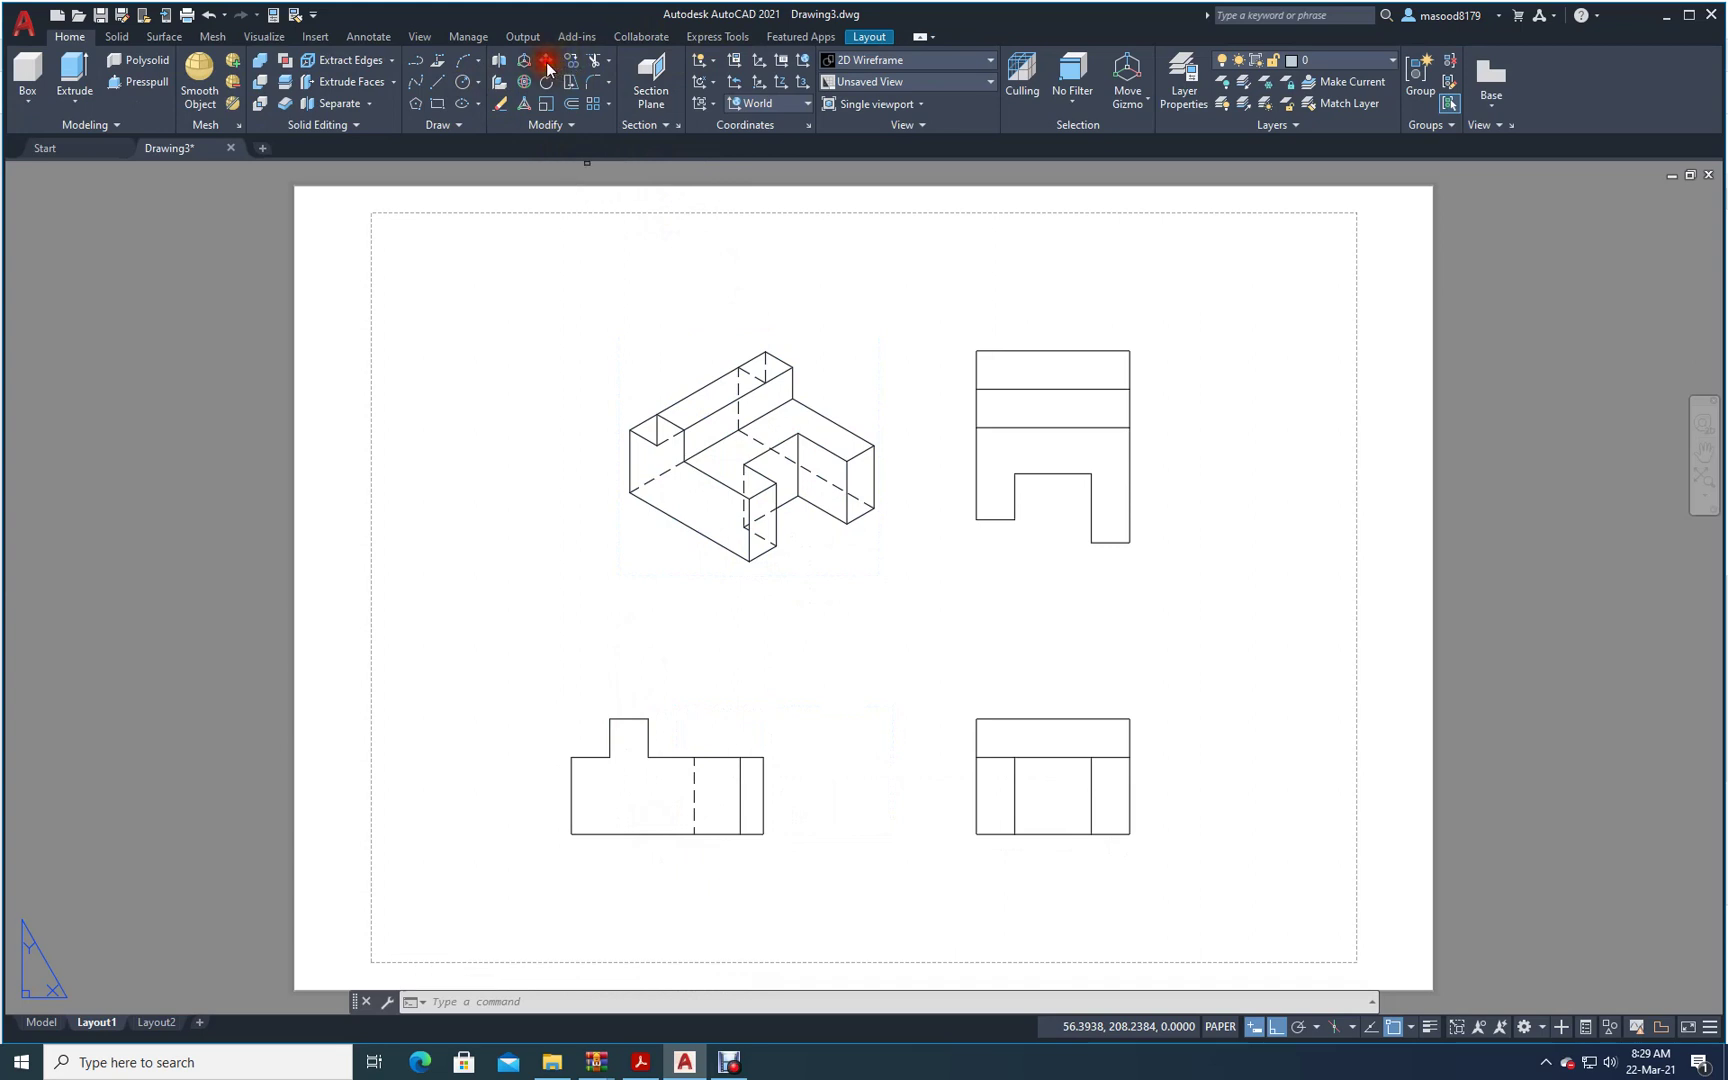
pyautogui.click(712, 512)
pyautogui.press('Return')
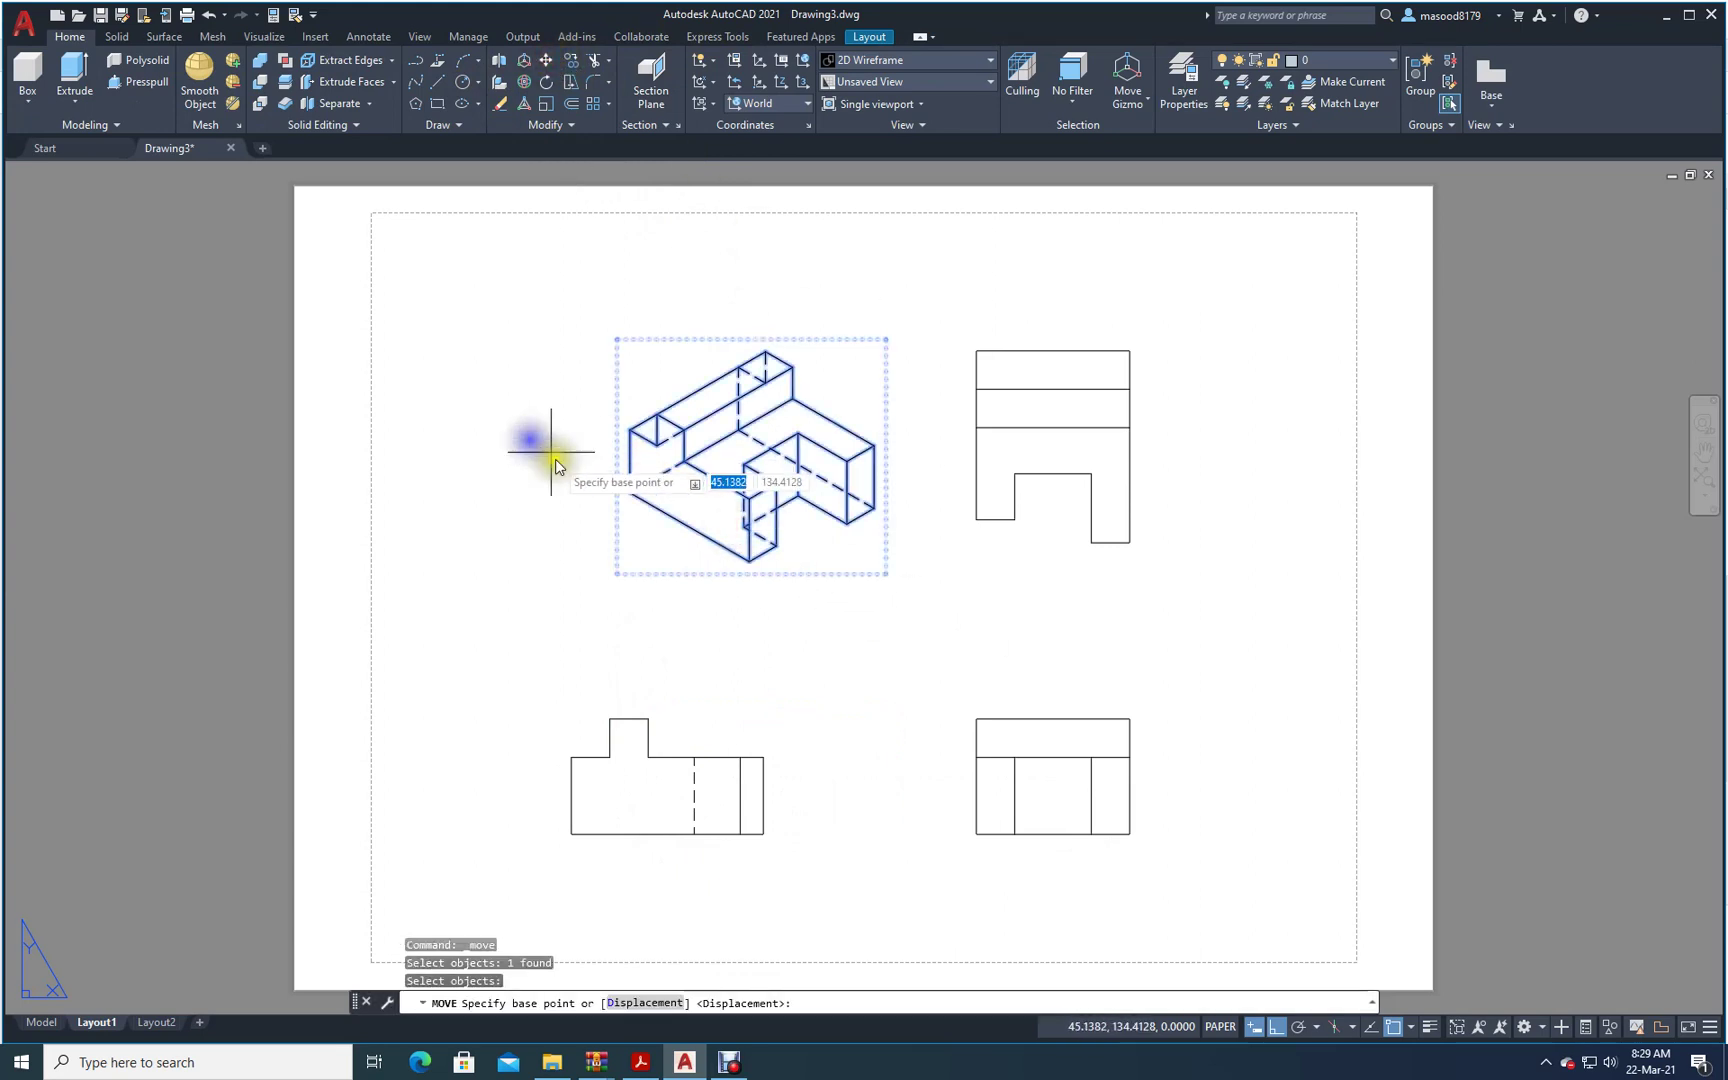
pyautogui.click(750, 562)
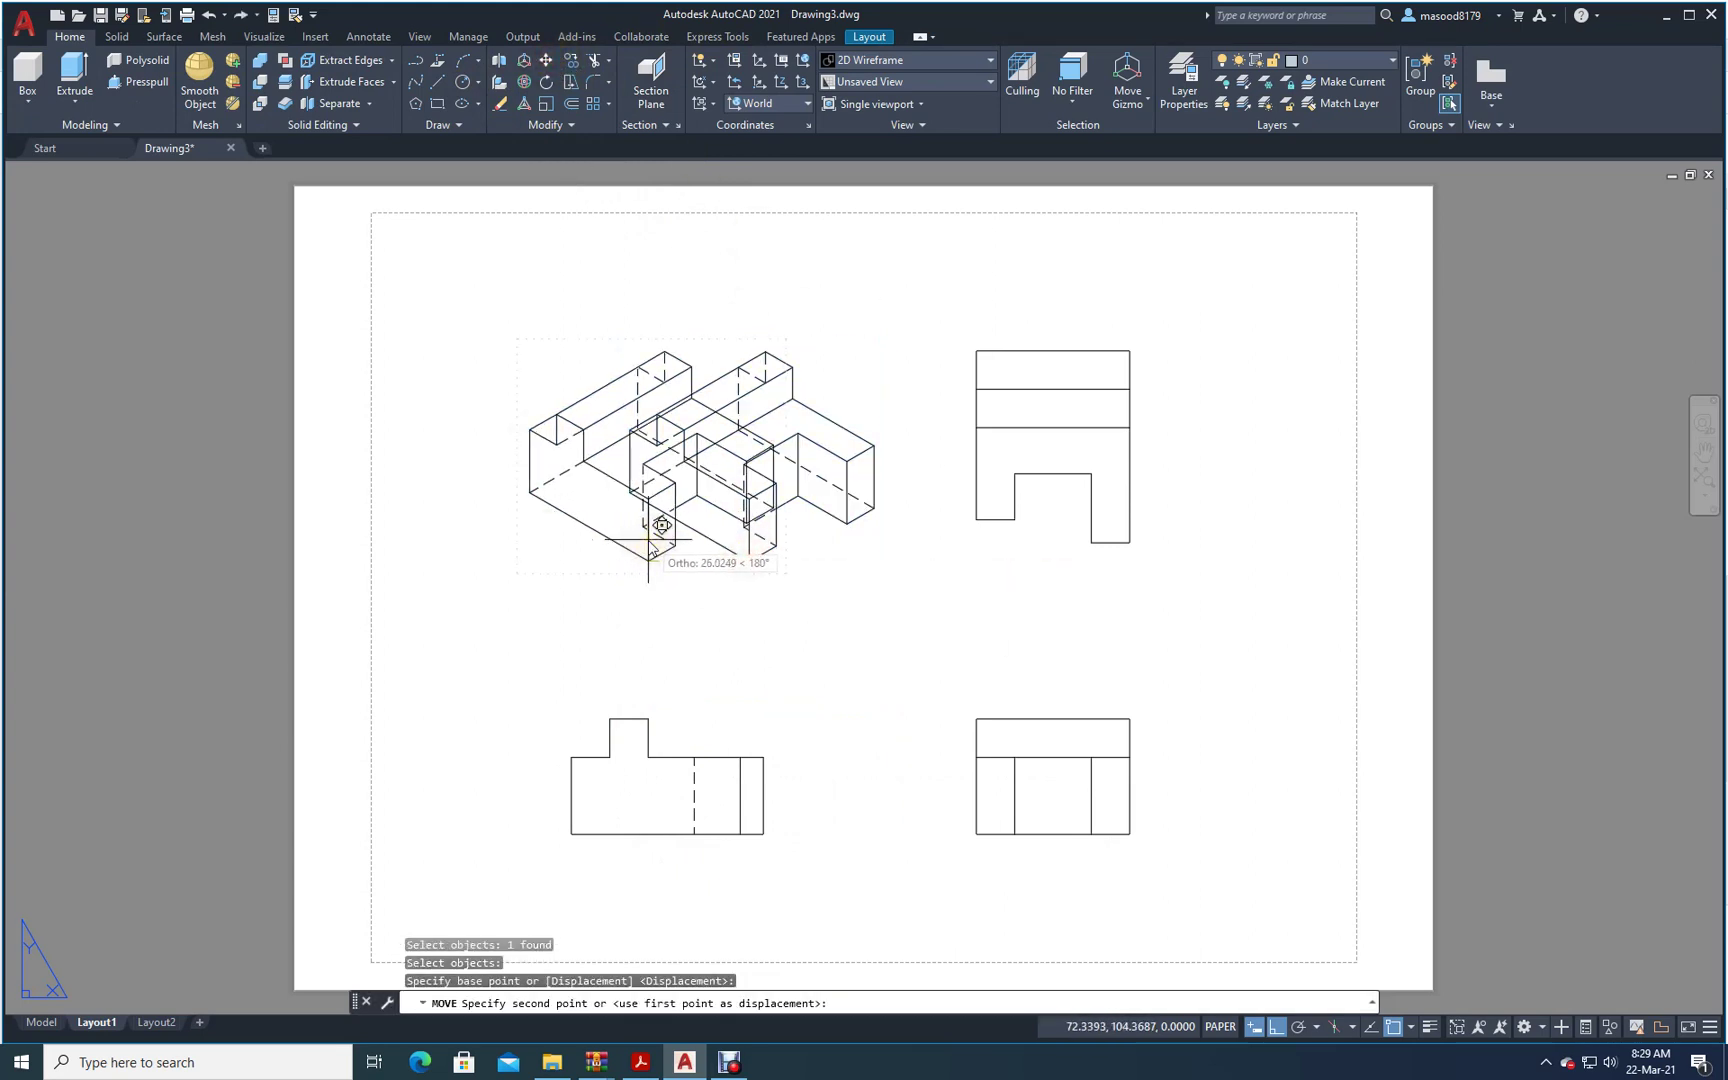
pyautogui.click(649, 560)
pyautogui.press('Escape')
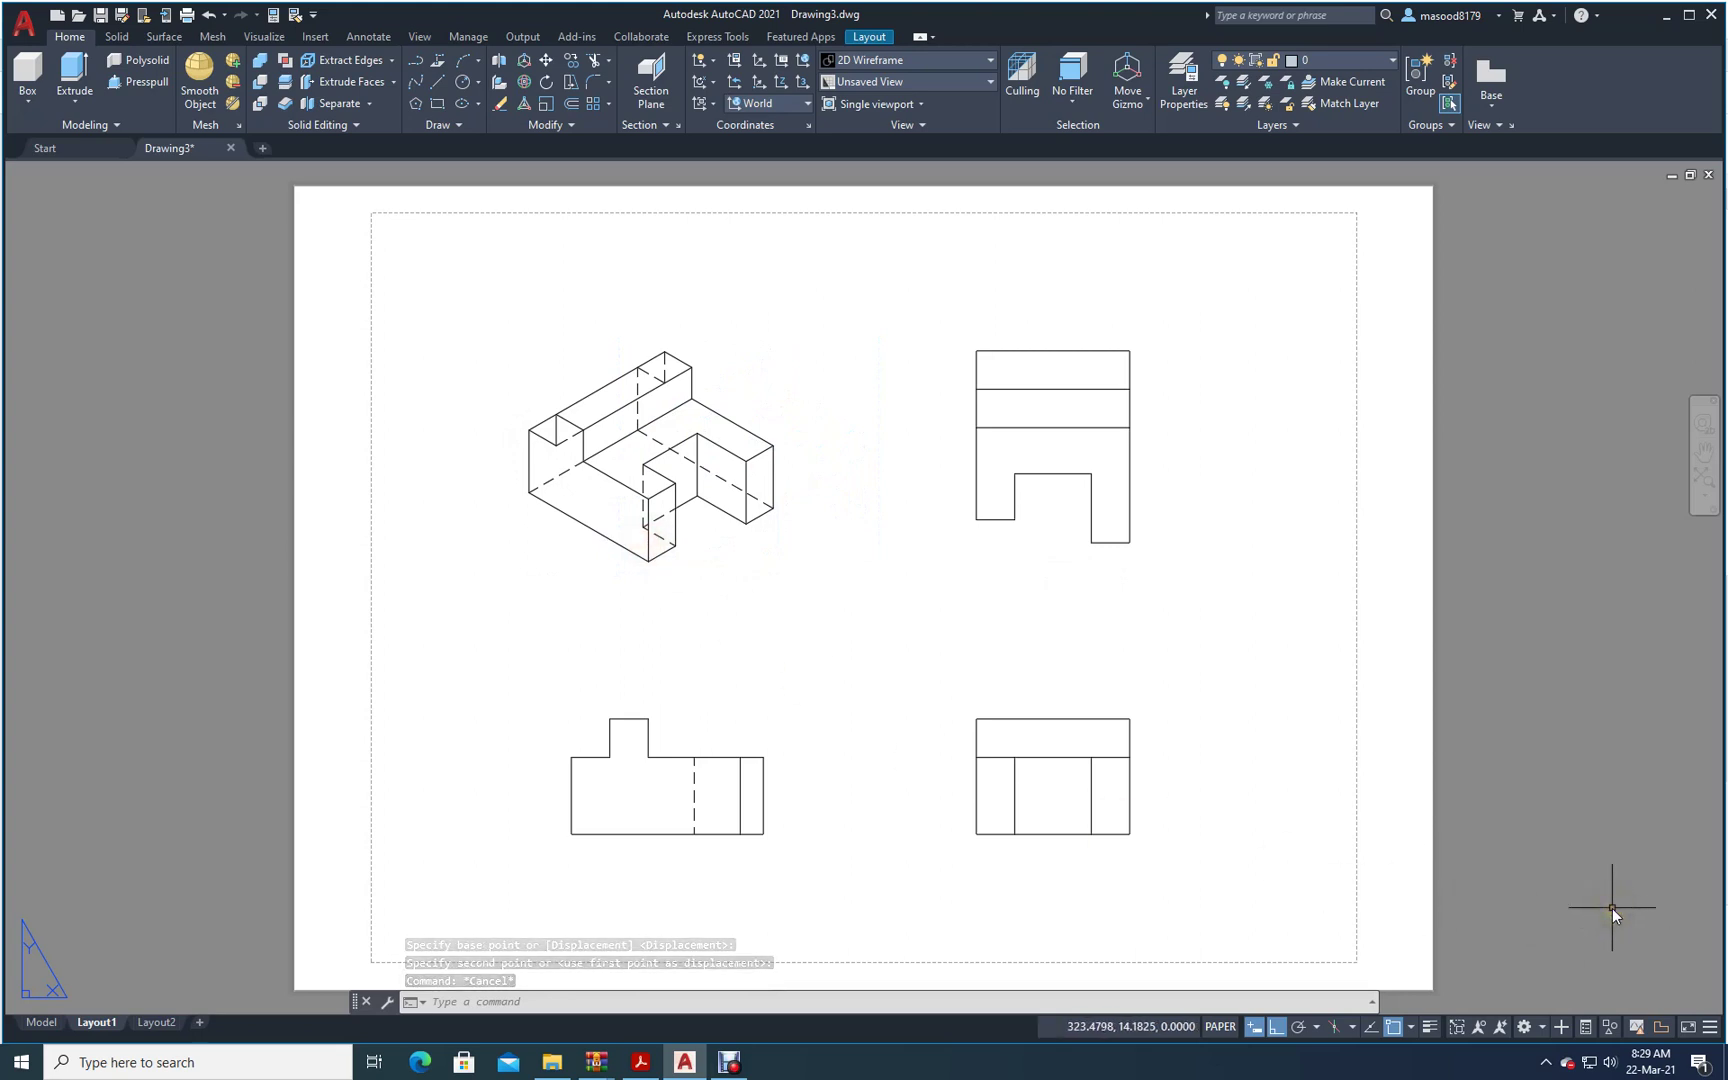
# - Create a new layer named Dim in the Layer Properties Manager
pyautogui.click(1175, 116)
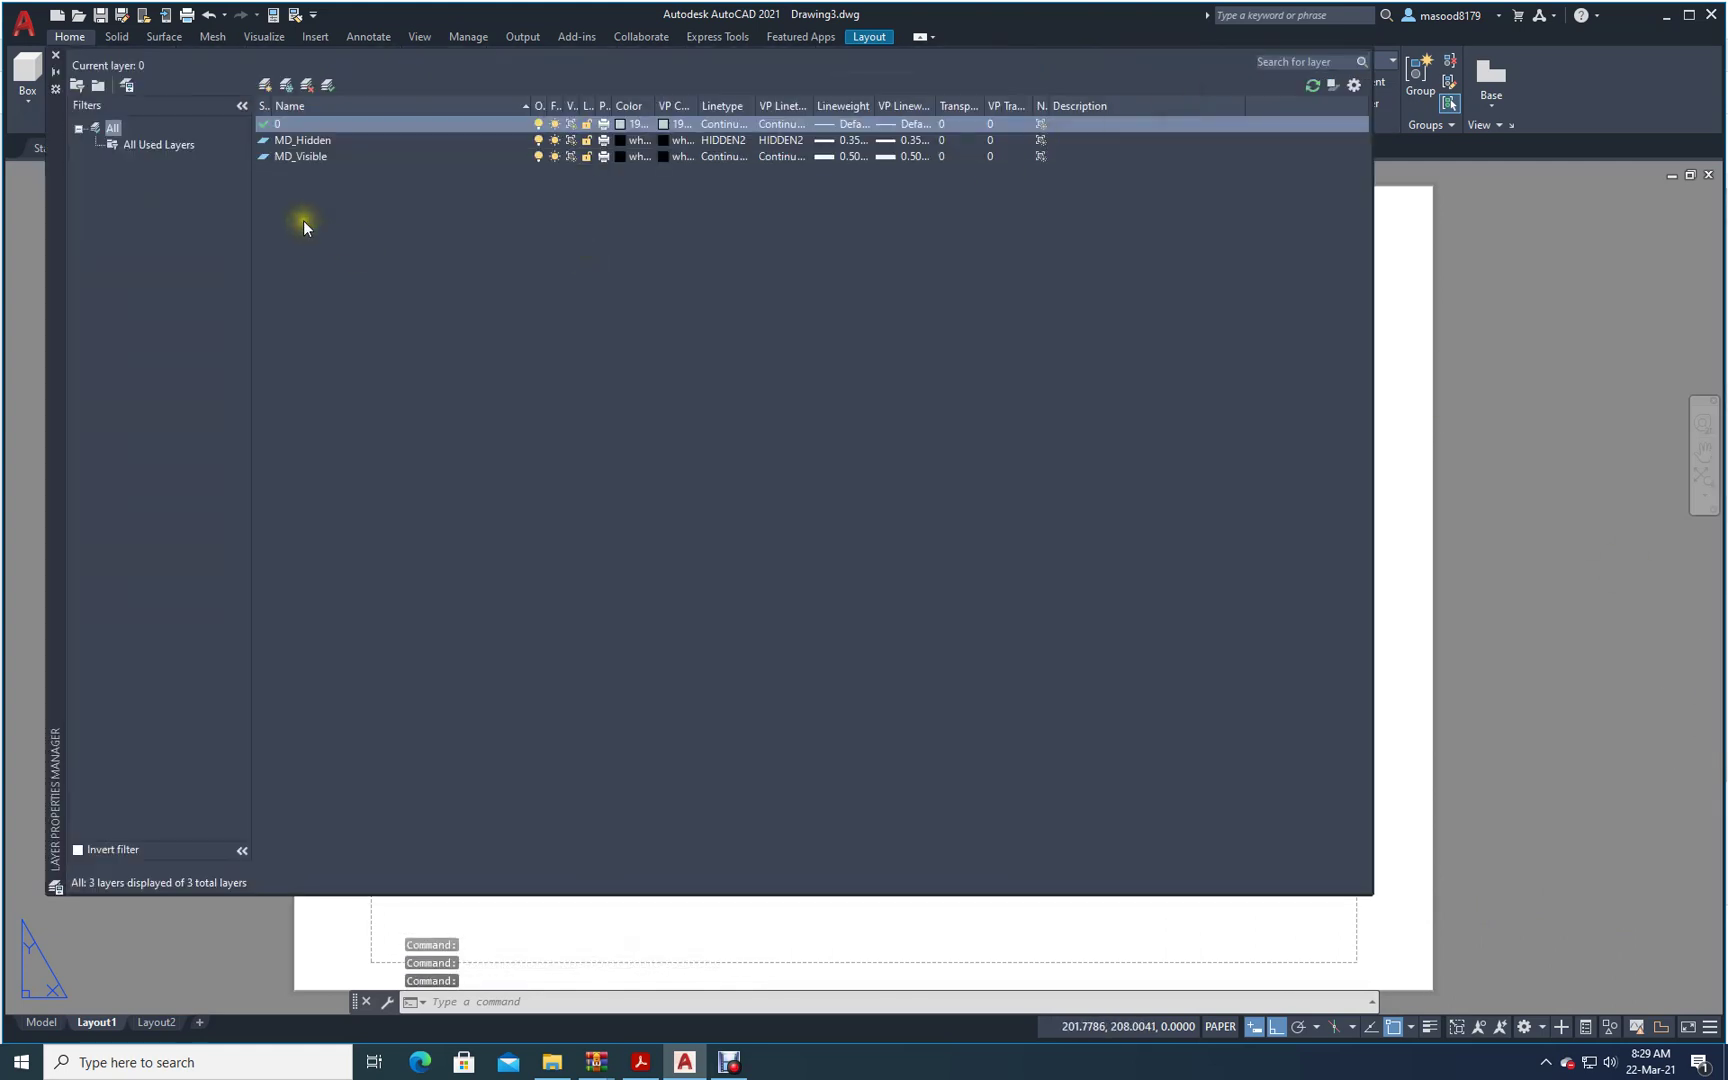
pyautogui.click(269, 84)
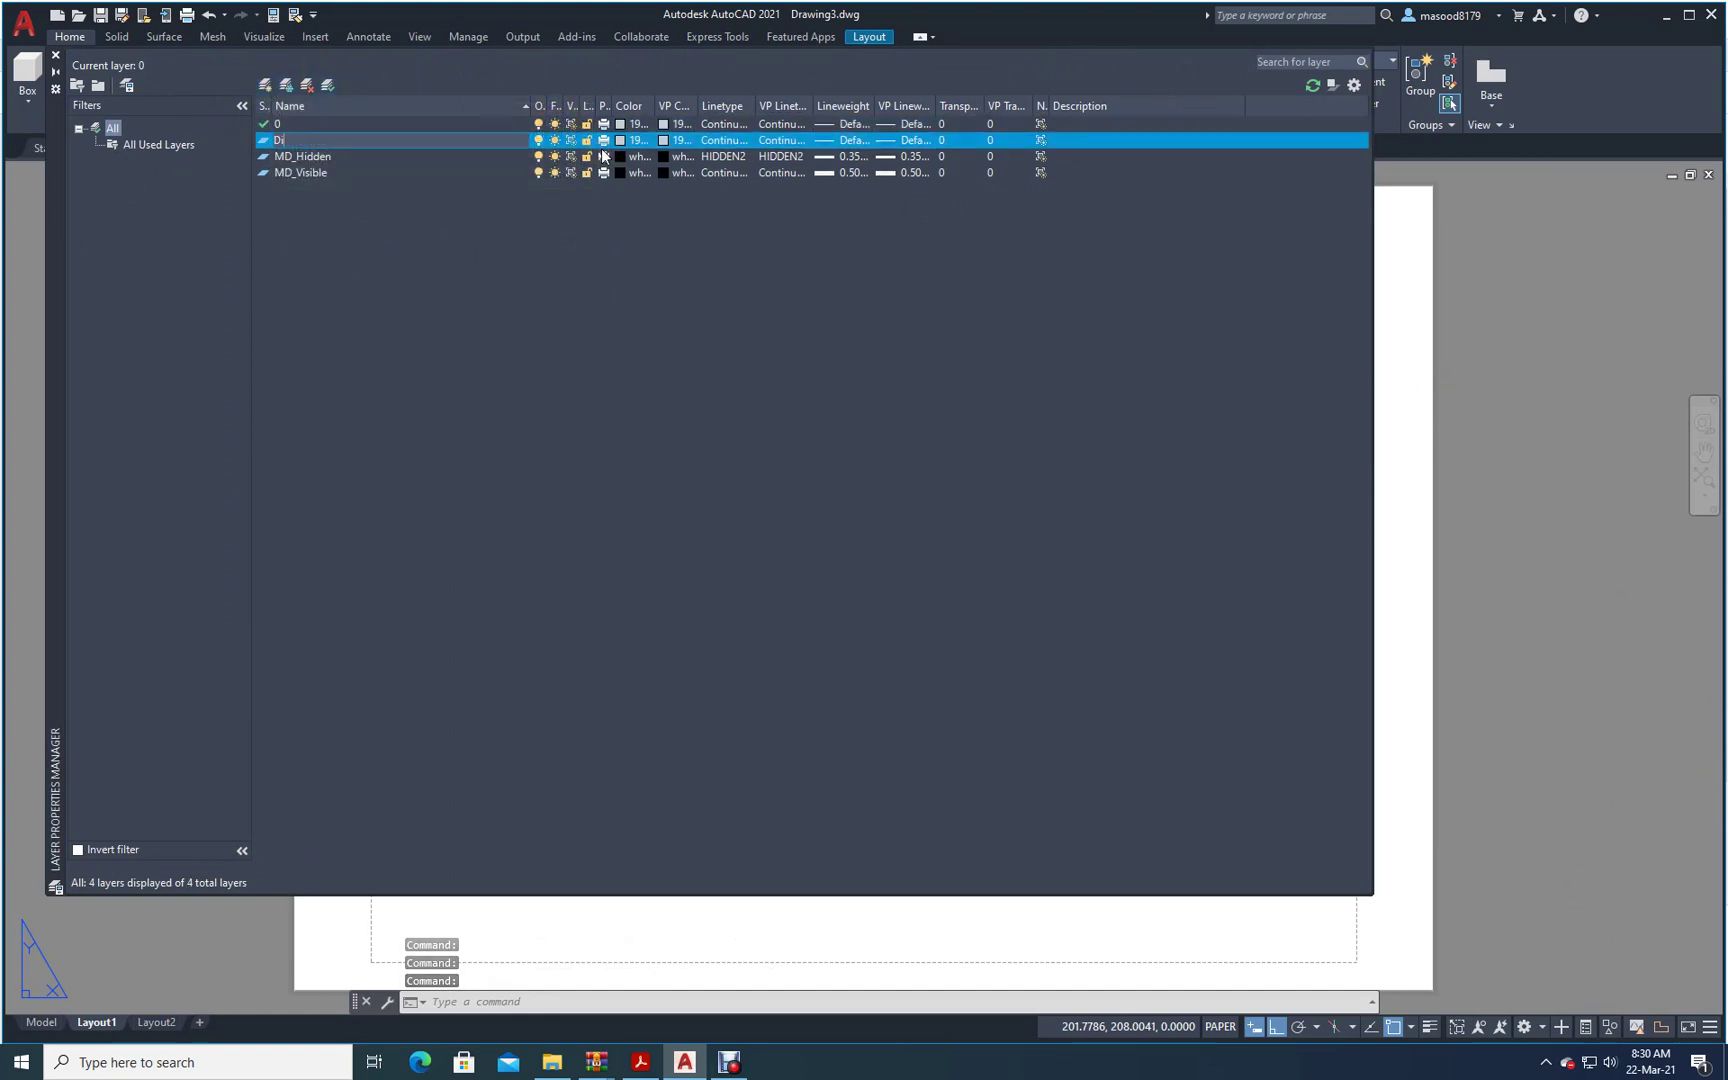
pyautogui.click(614, 258)
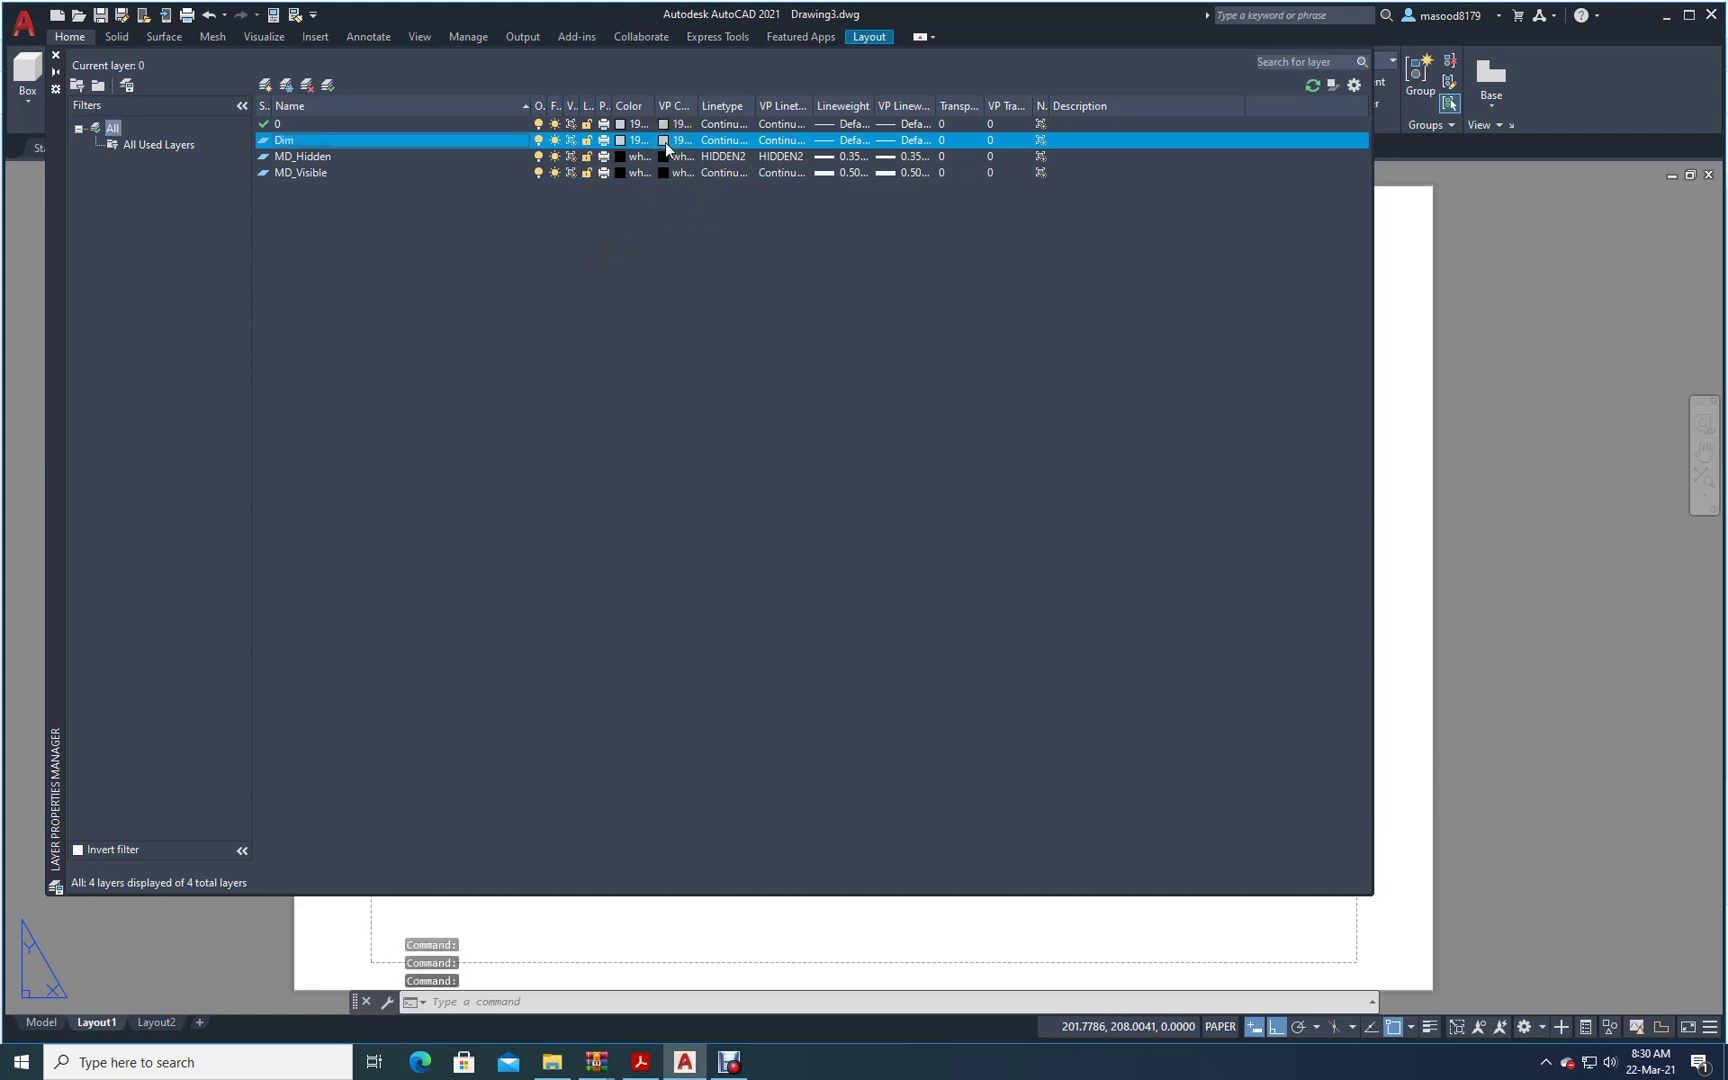
# - Set the Dim layer colour to red from Index Color and close the layer palette
pyautogui.click(620, 142)
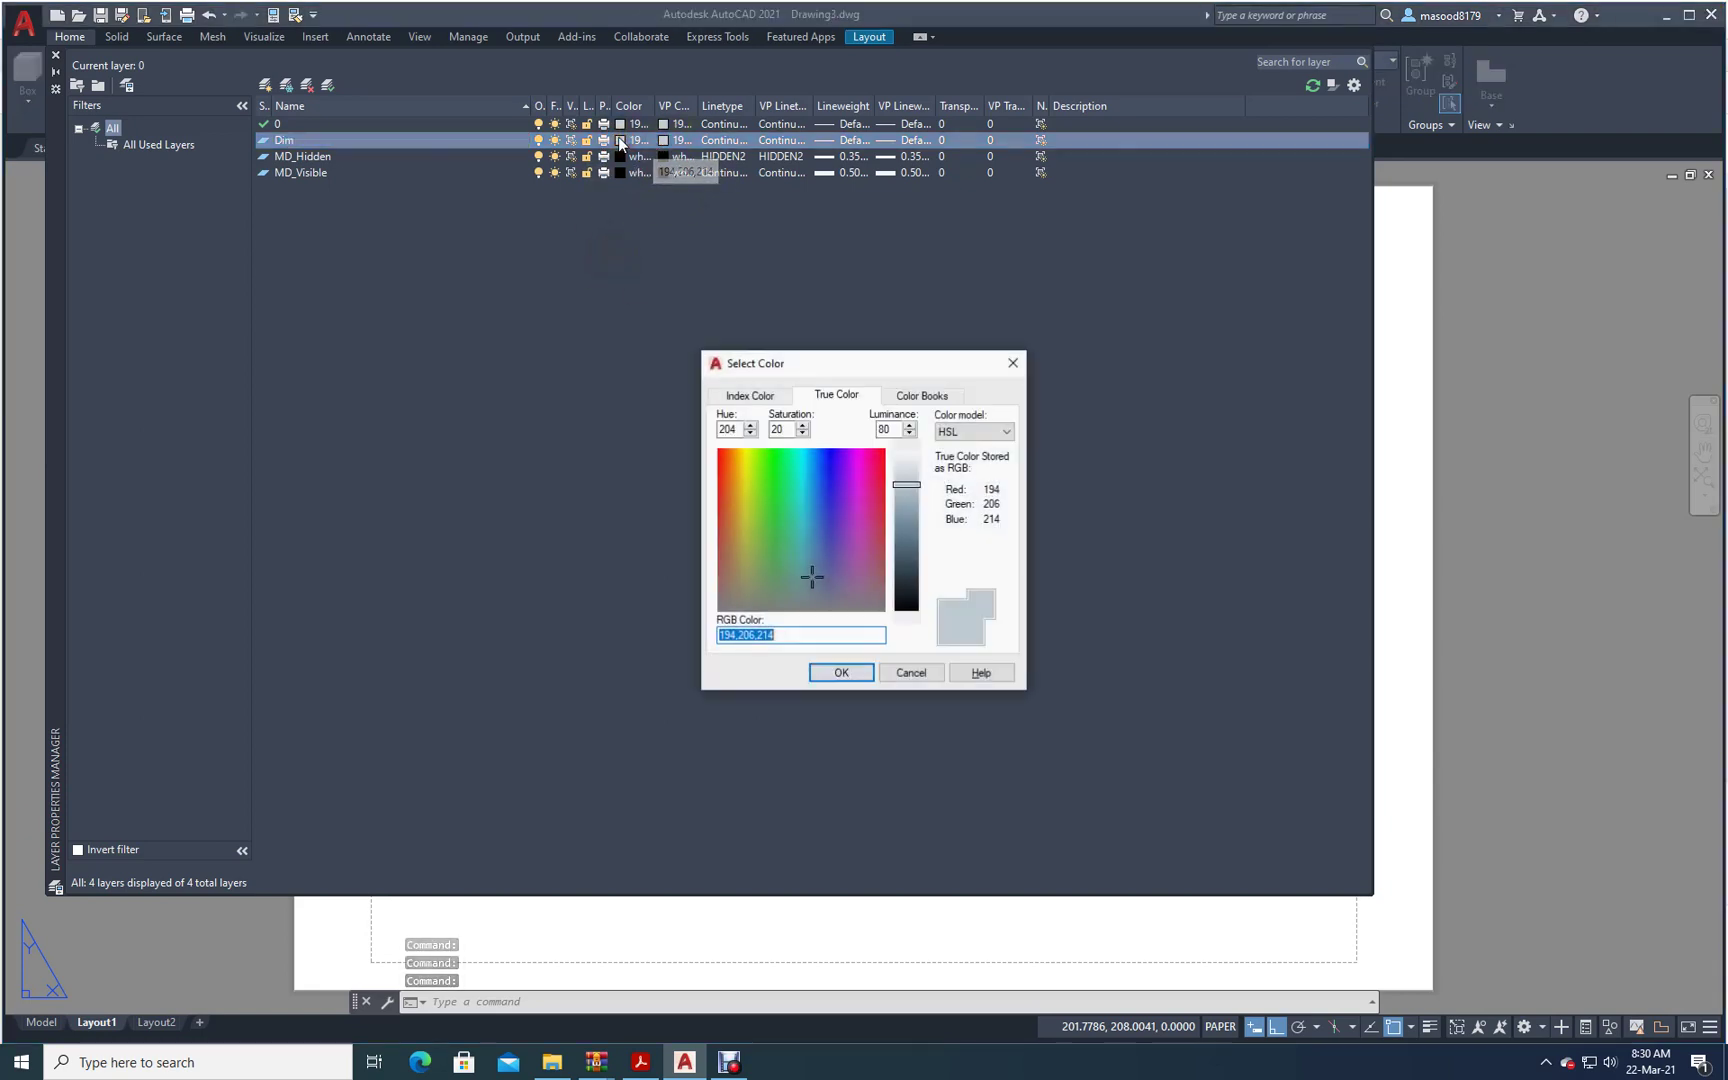
pyautogui.click(757, 406)
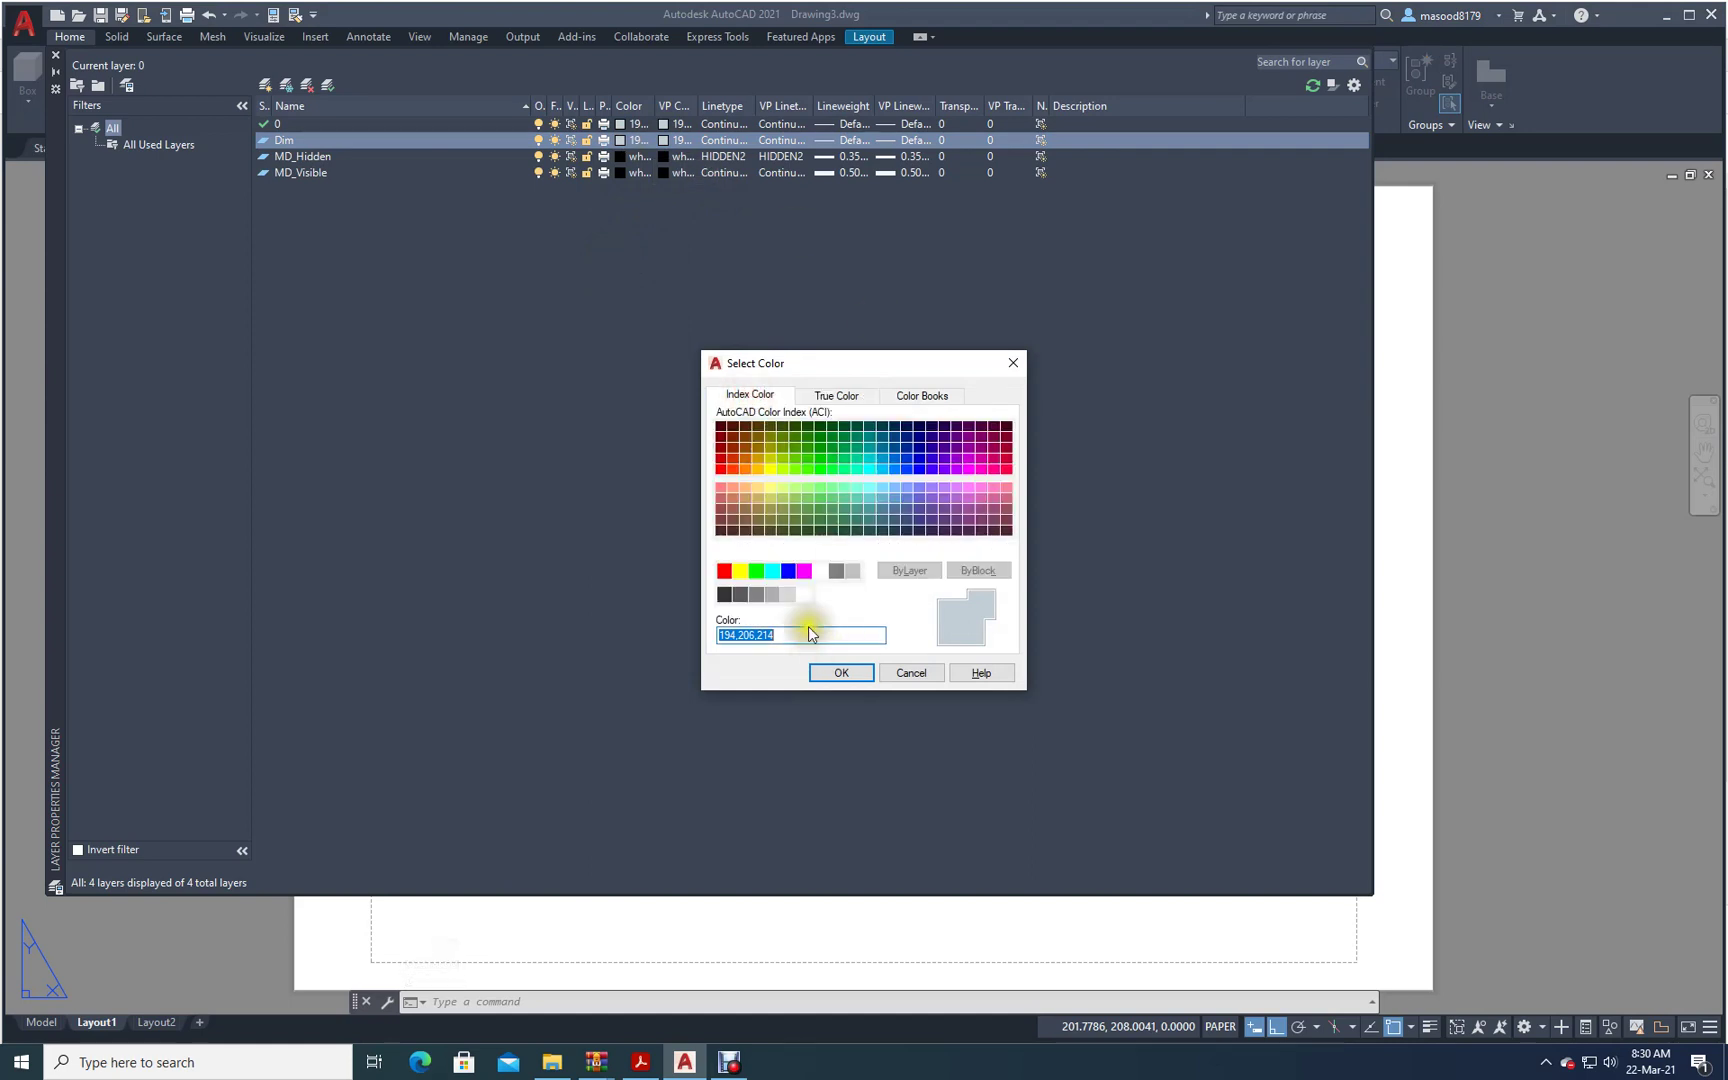
pyautogui.click(805, 571)
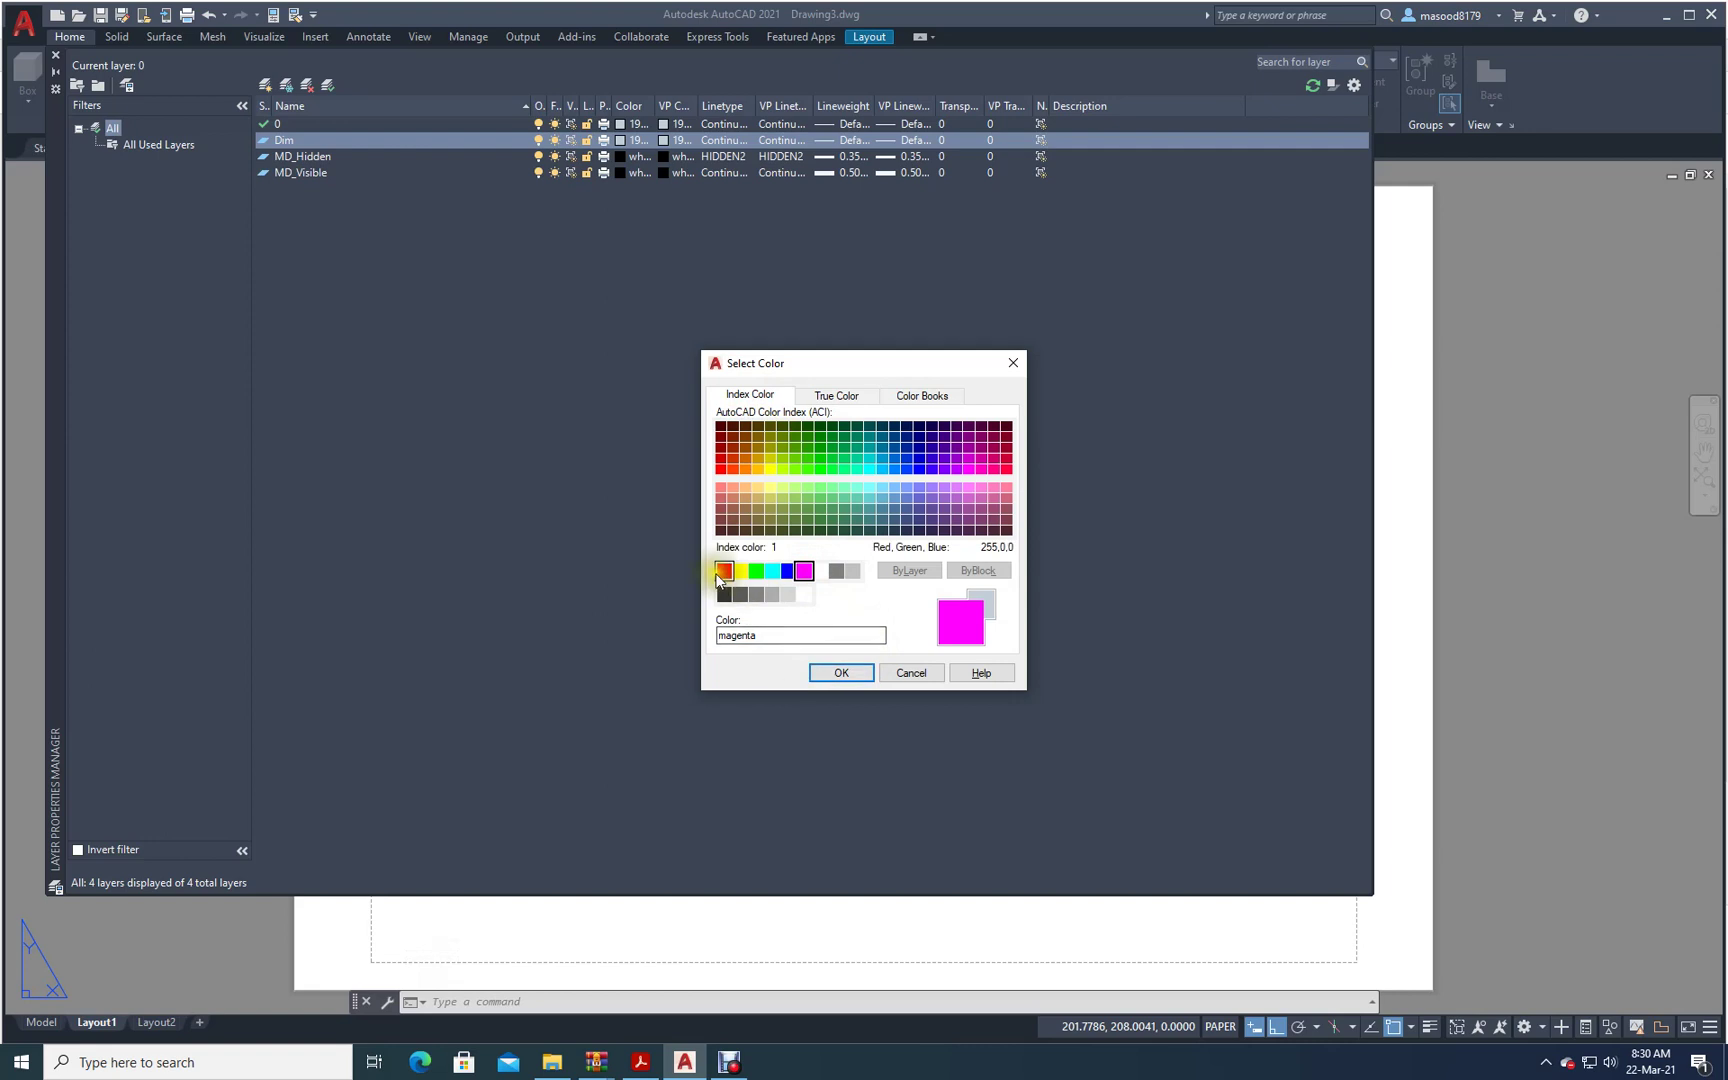
pyautogui.click(831, 679)
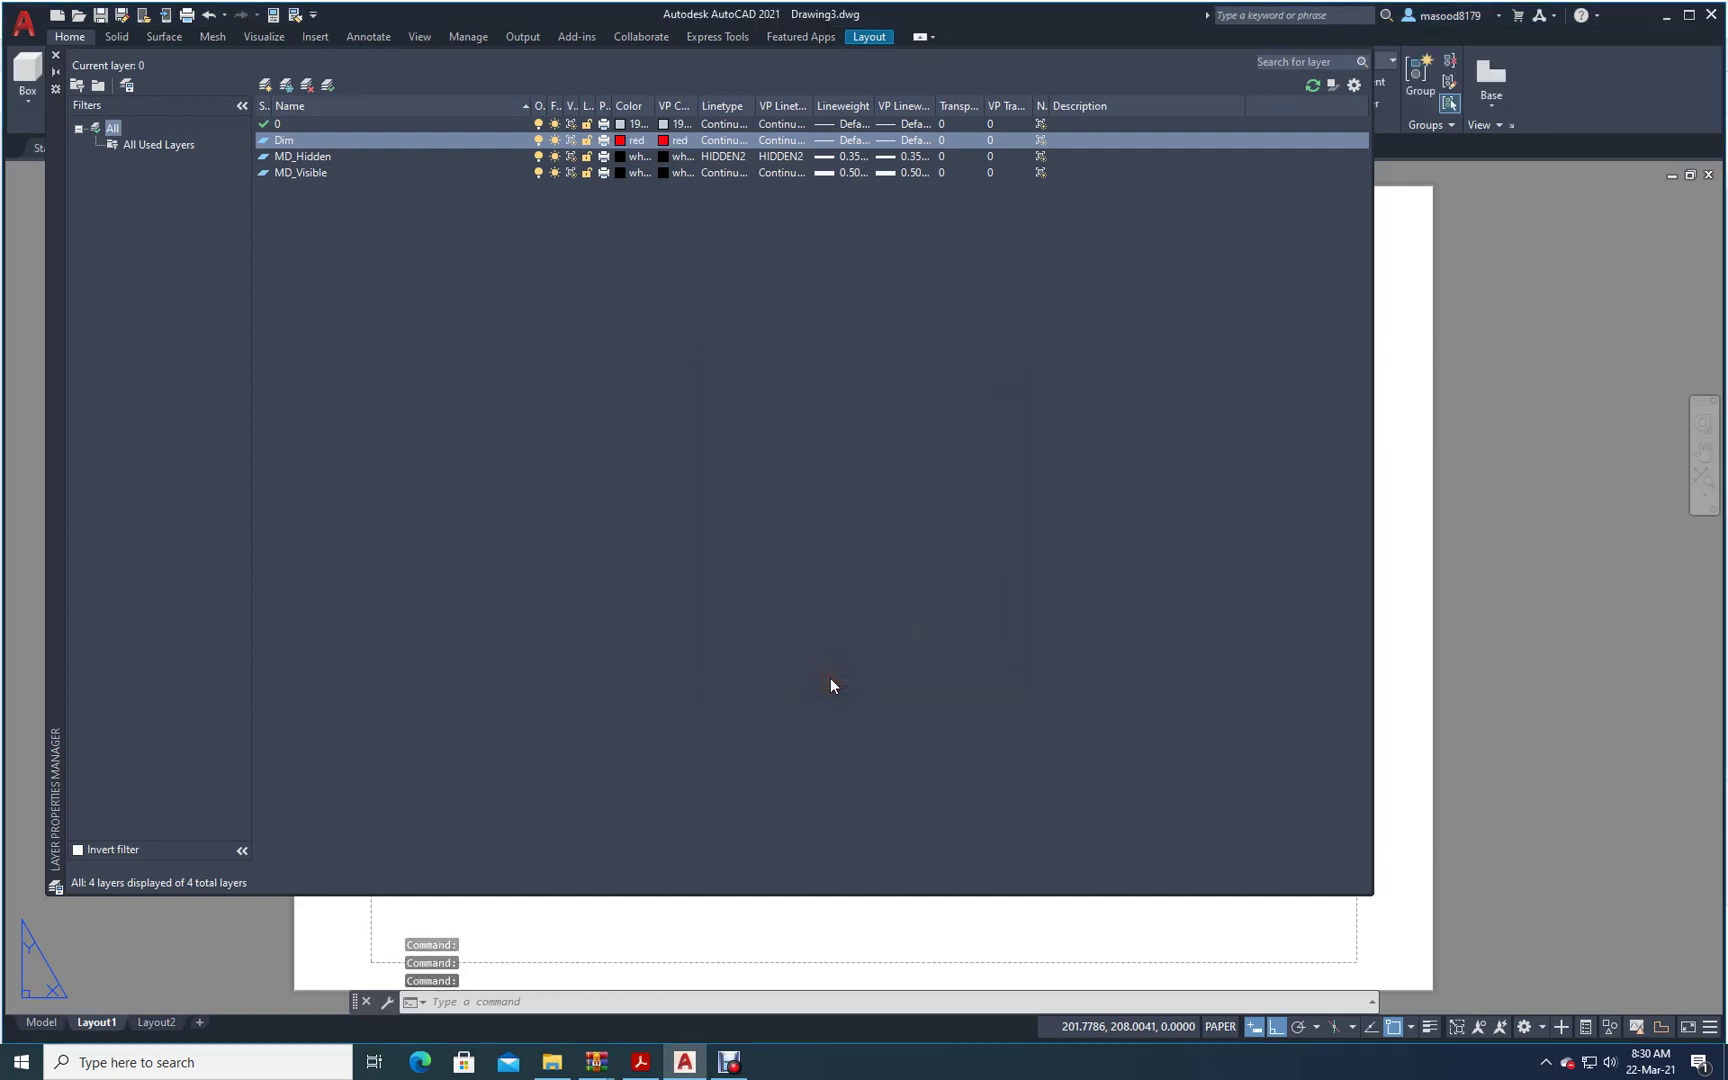
pyautogui.click(58, 56)
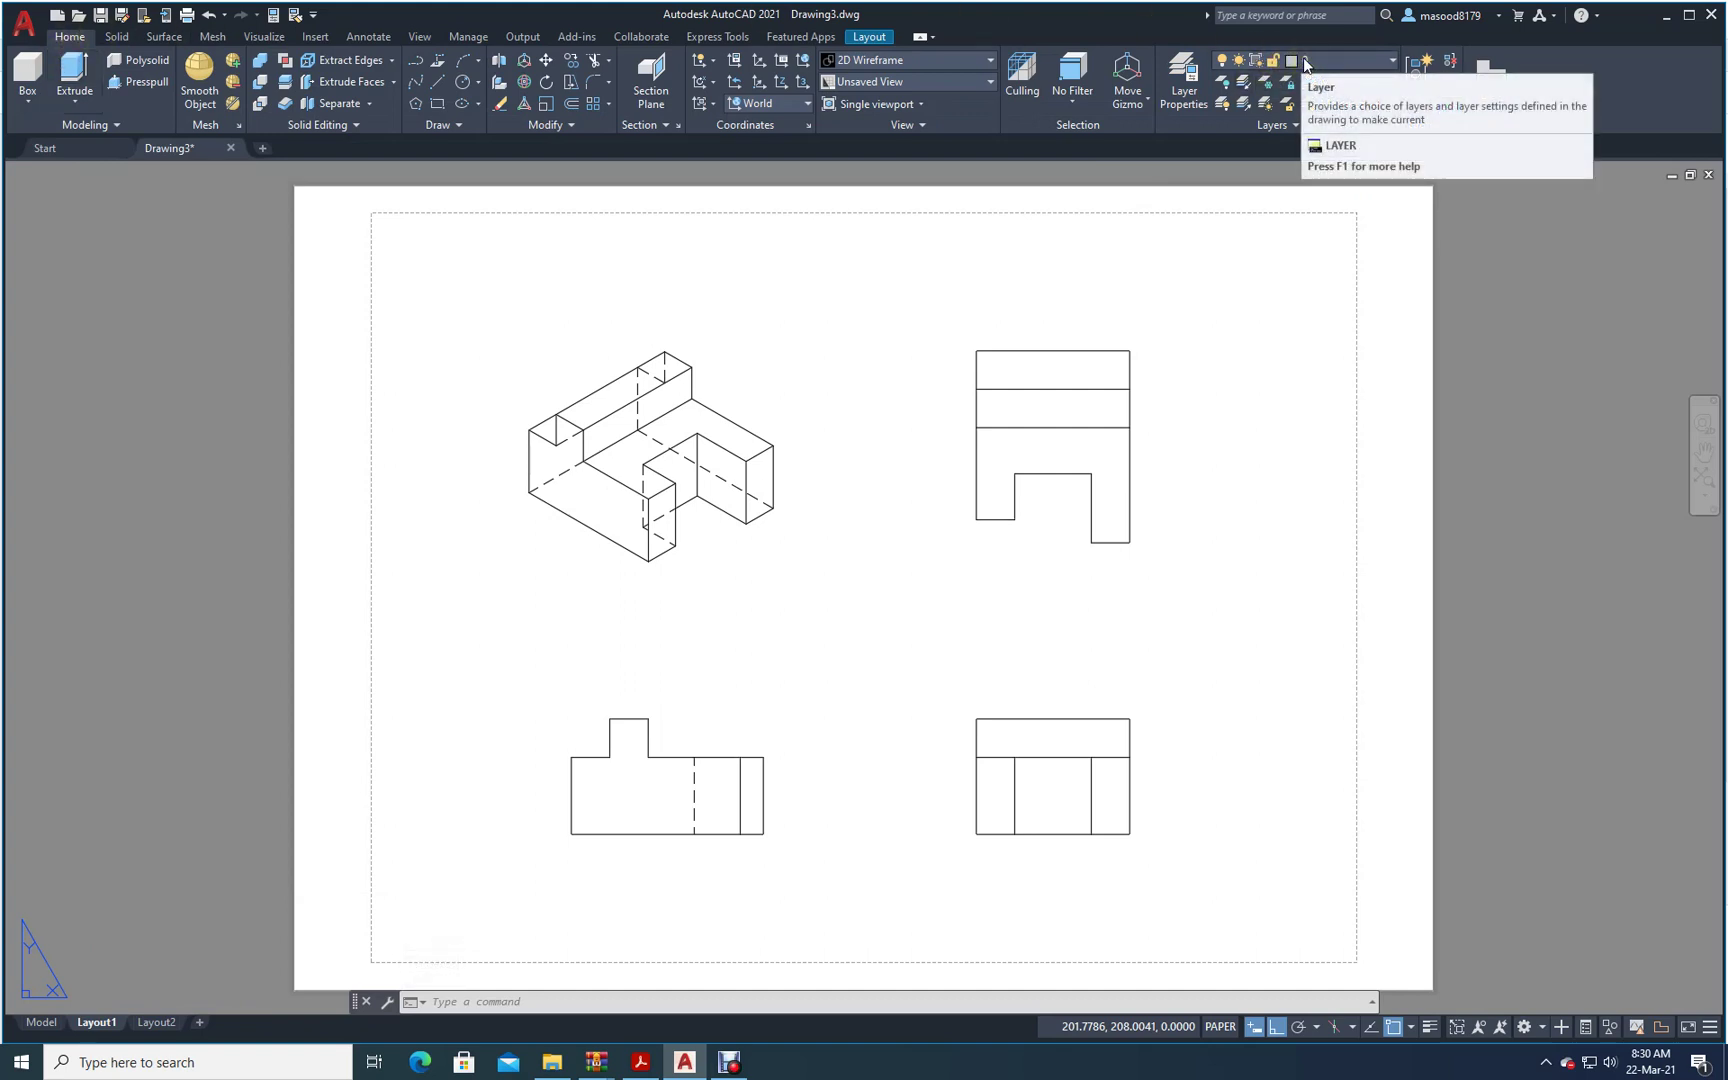
pyautogui.click(1393, 62)
# - Make Dim current and add the 40 width dimension above the upper-right view
pyautogui.click(1320, 106)
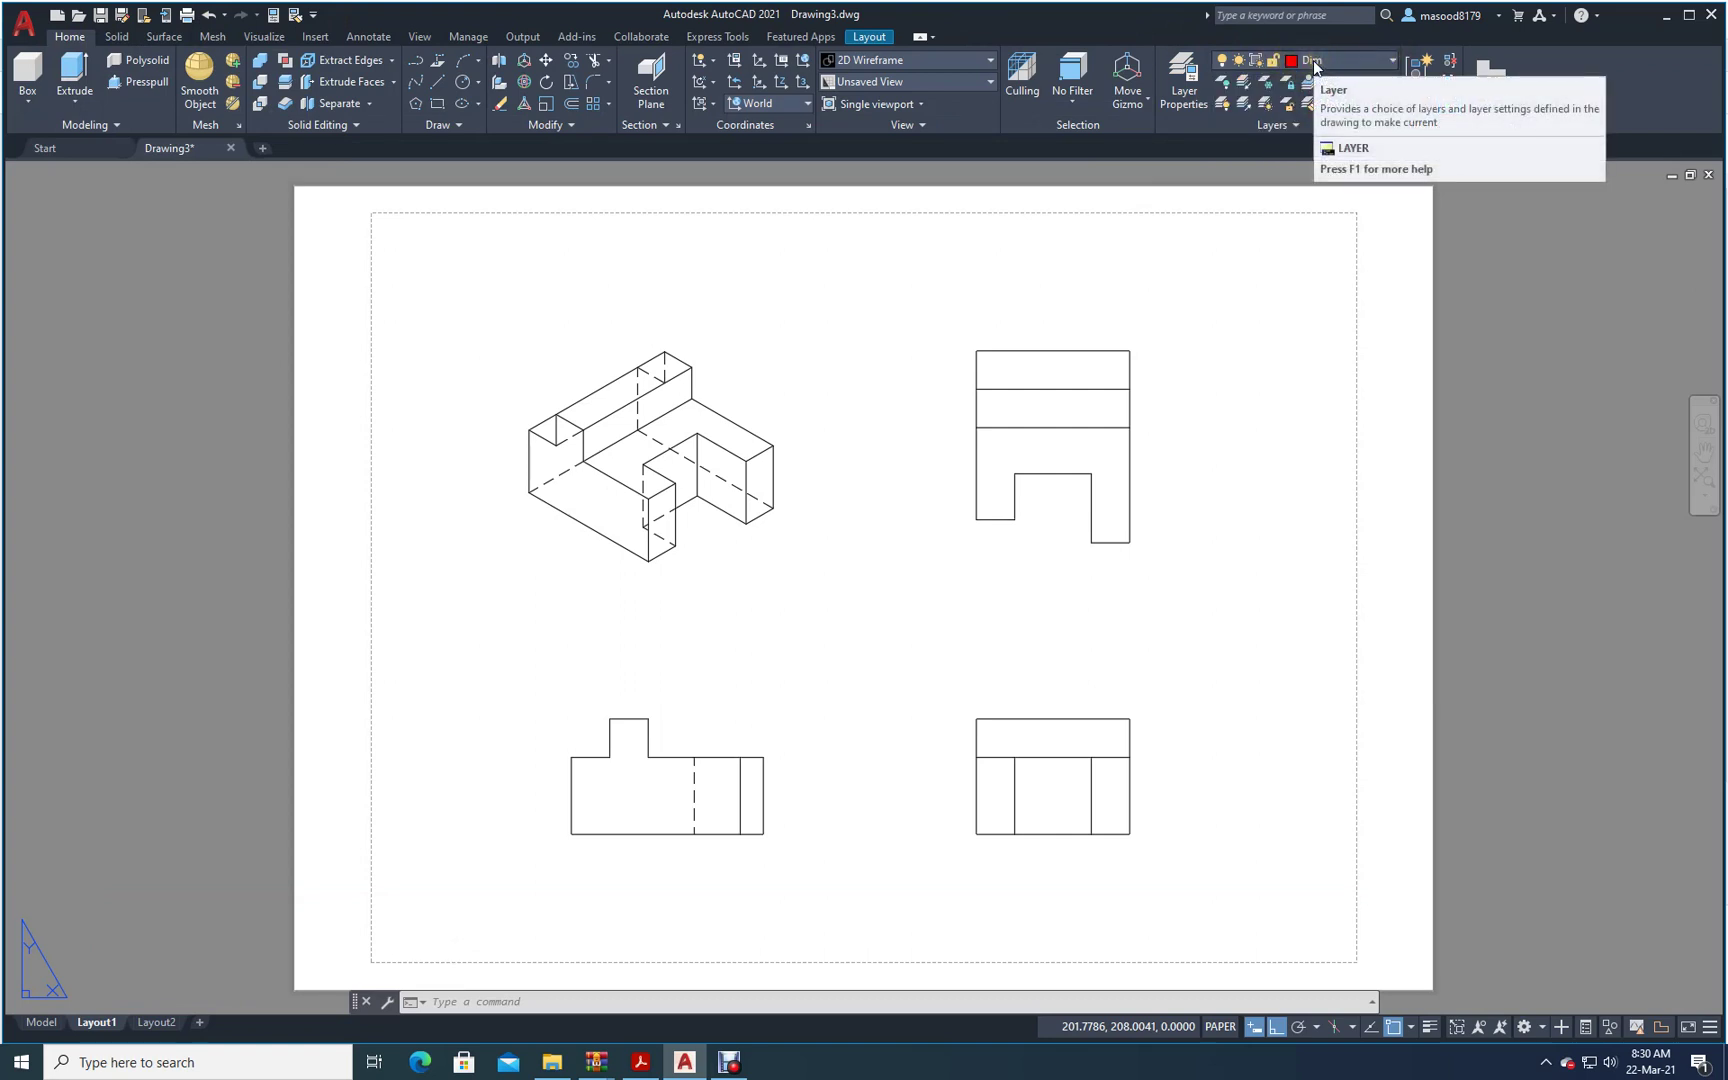
pyautogui.click(367, 40)
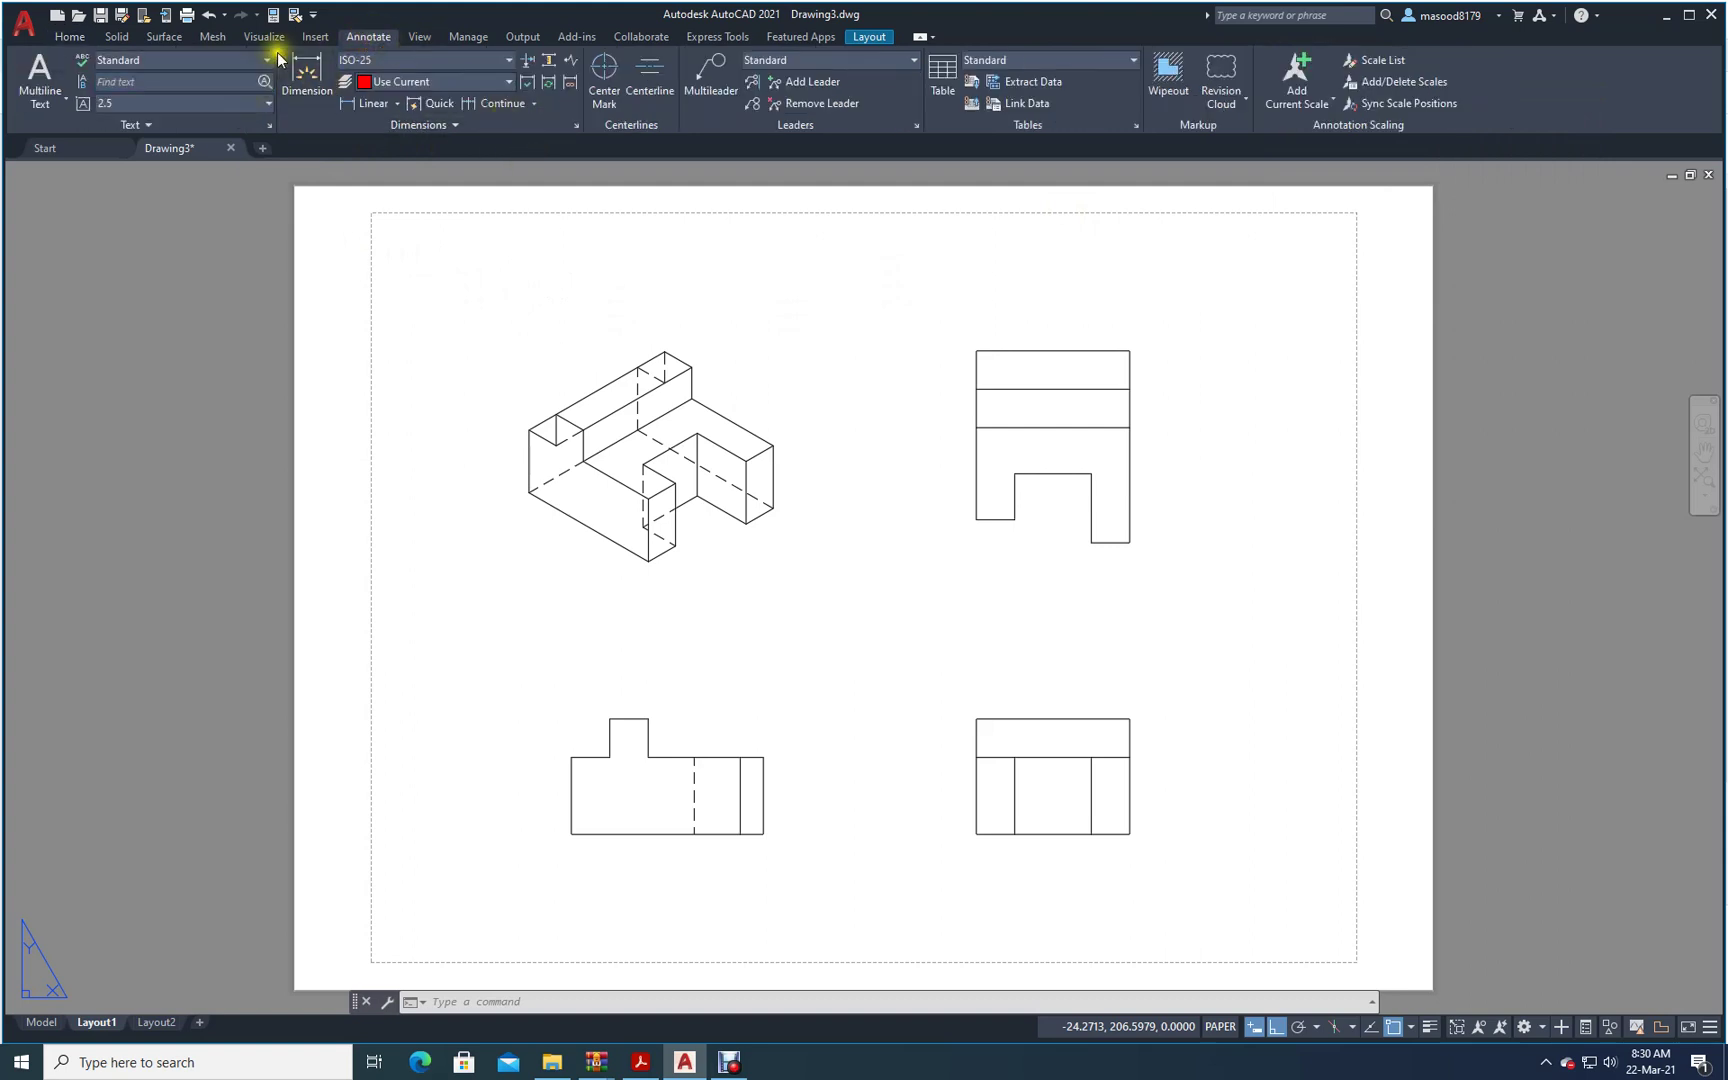
pyautogui.click(306, 72)
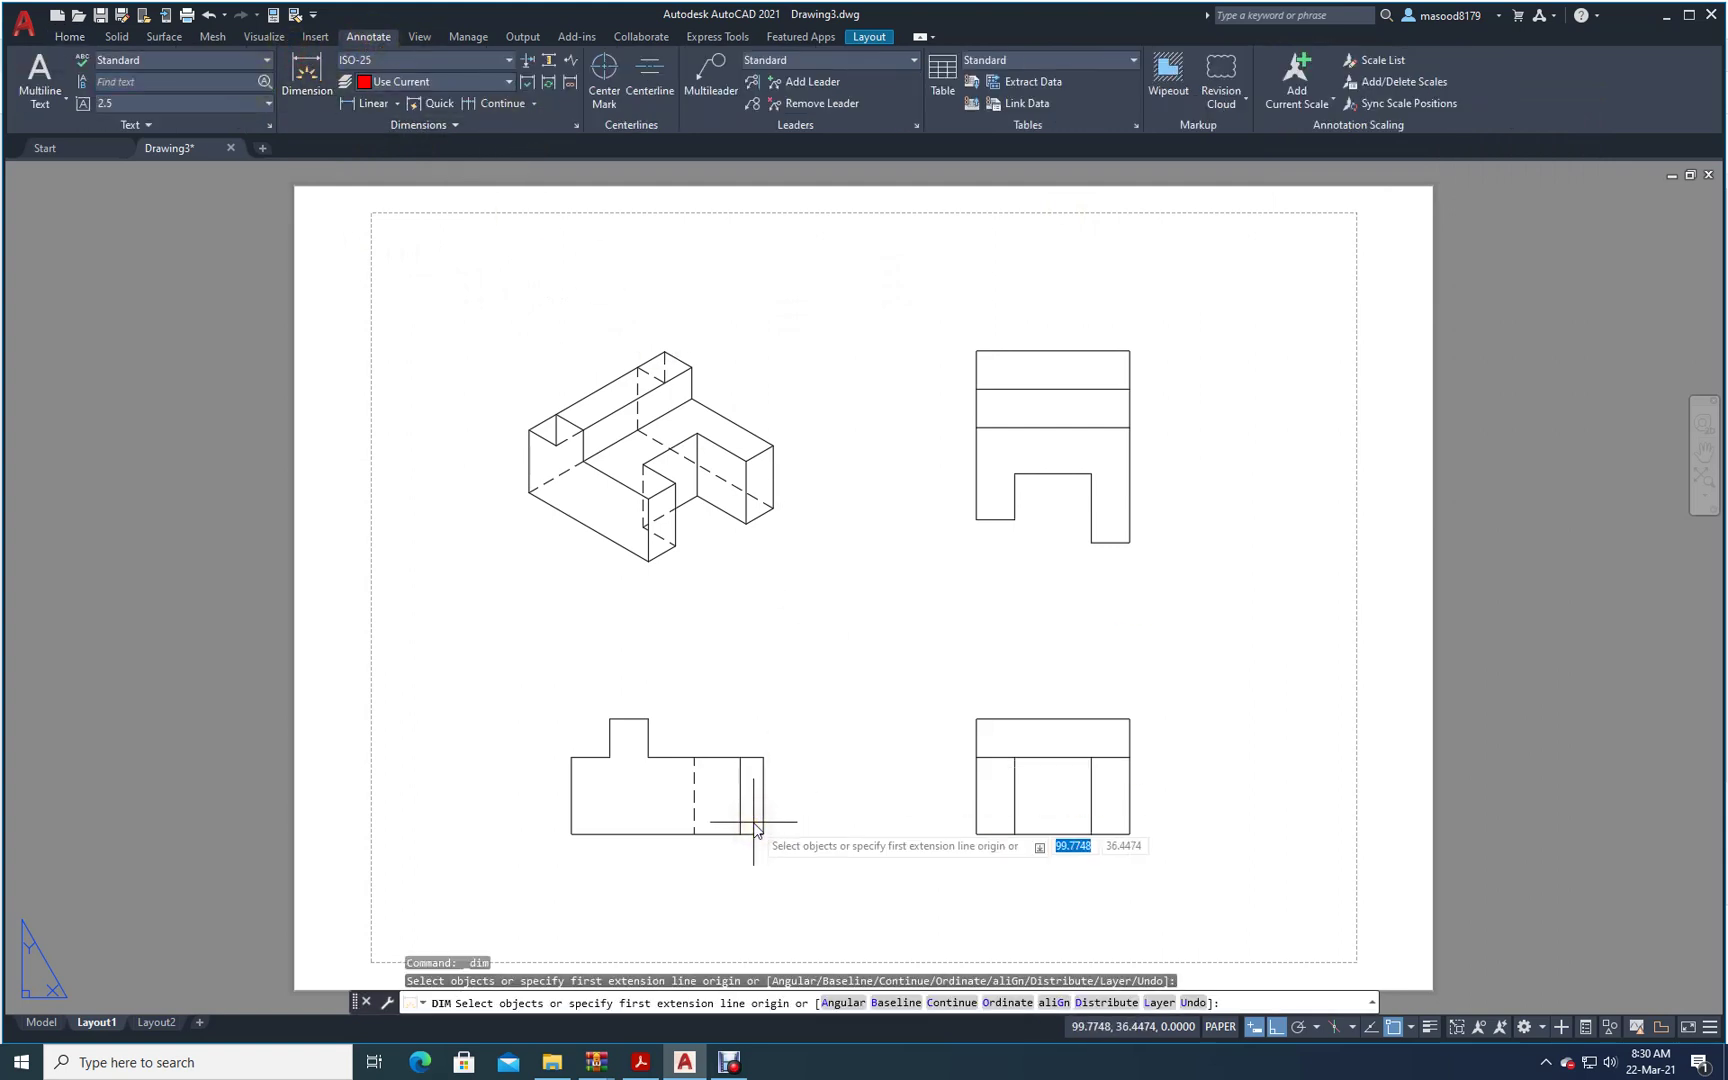
pyautogui.click(1129, 351)
pyautogui.click(977, 350)
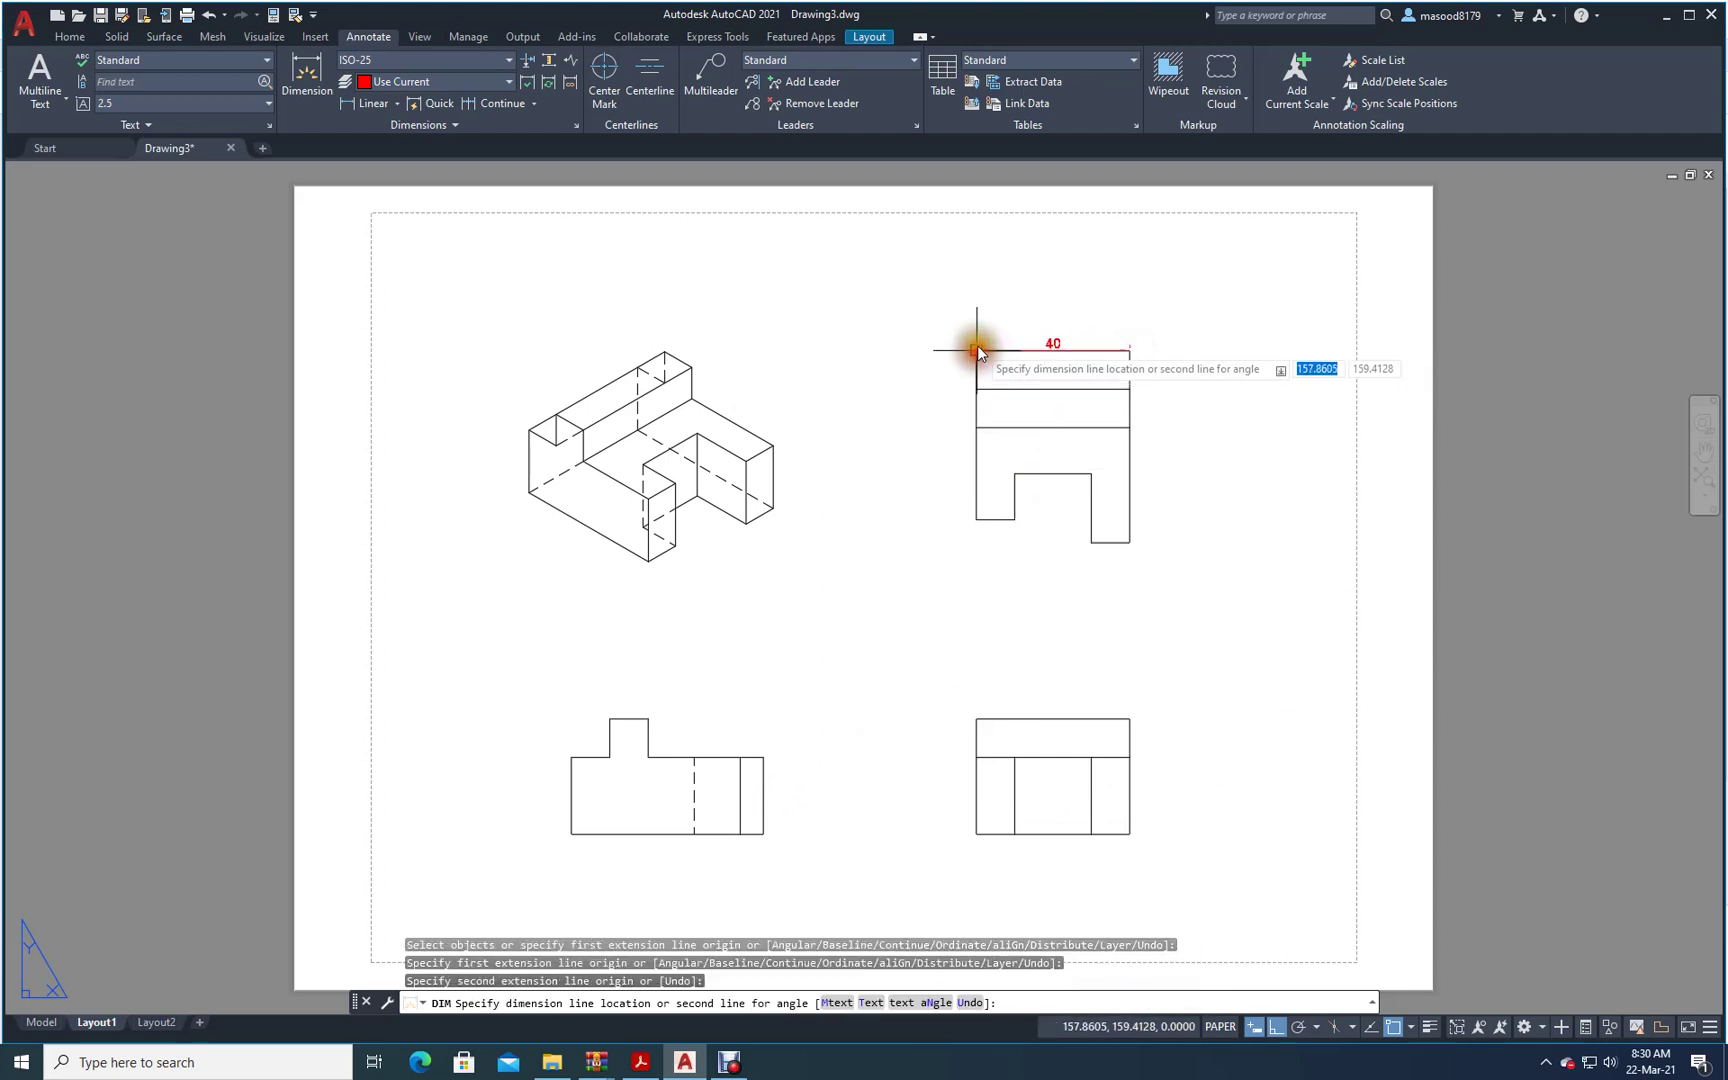
pyautogui.click(977, 337)
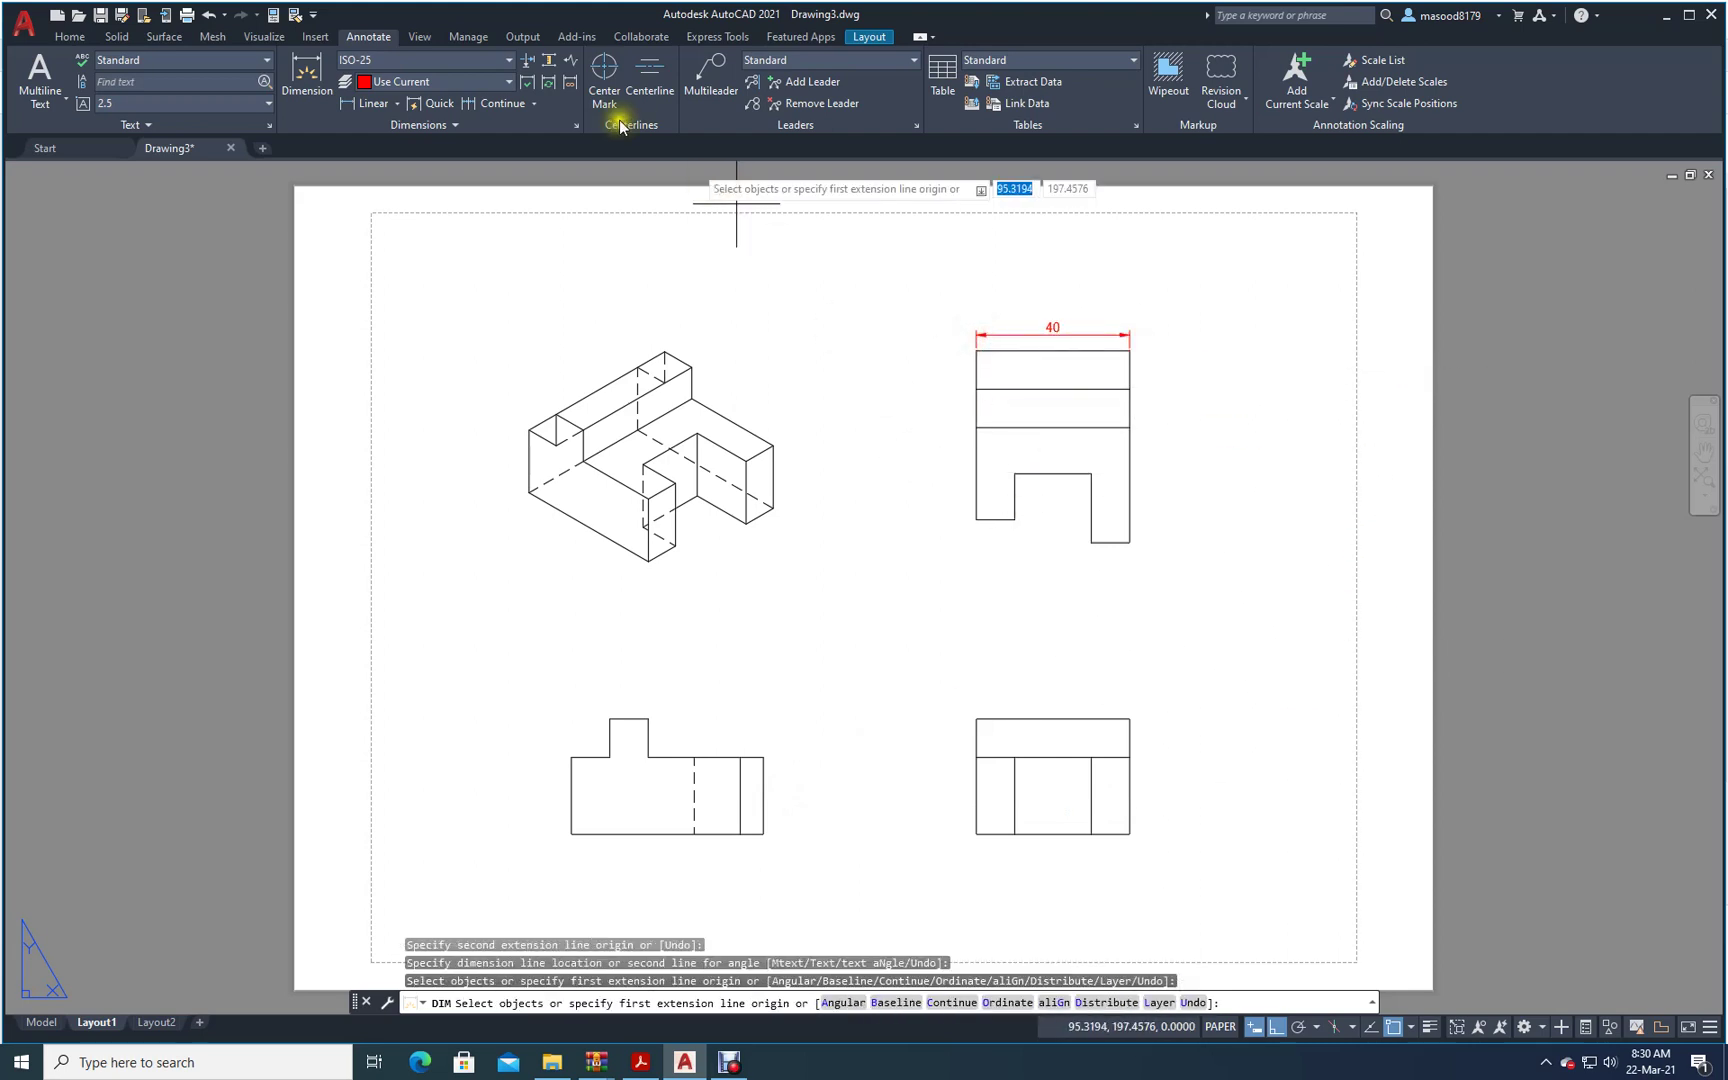
# - Add the 44 height dimension on the left and the 50 height on the right
pyautogui.click(306, 72)
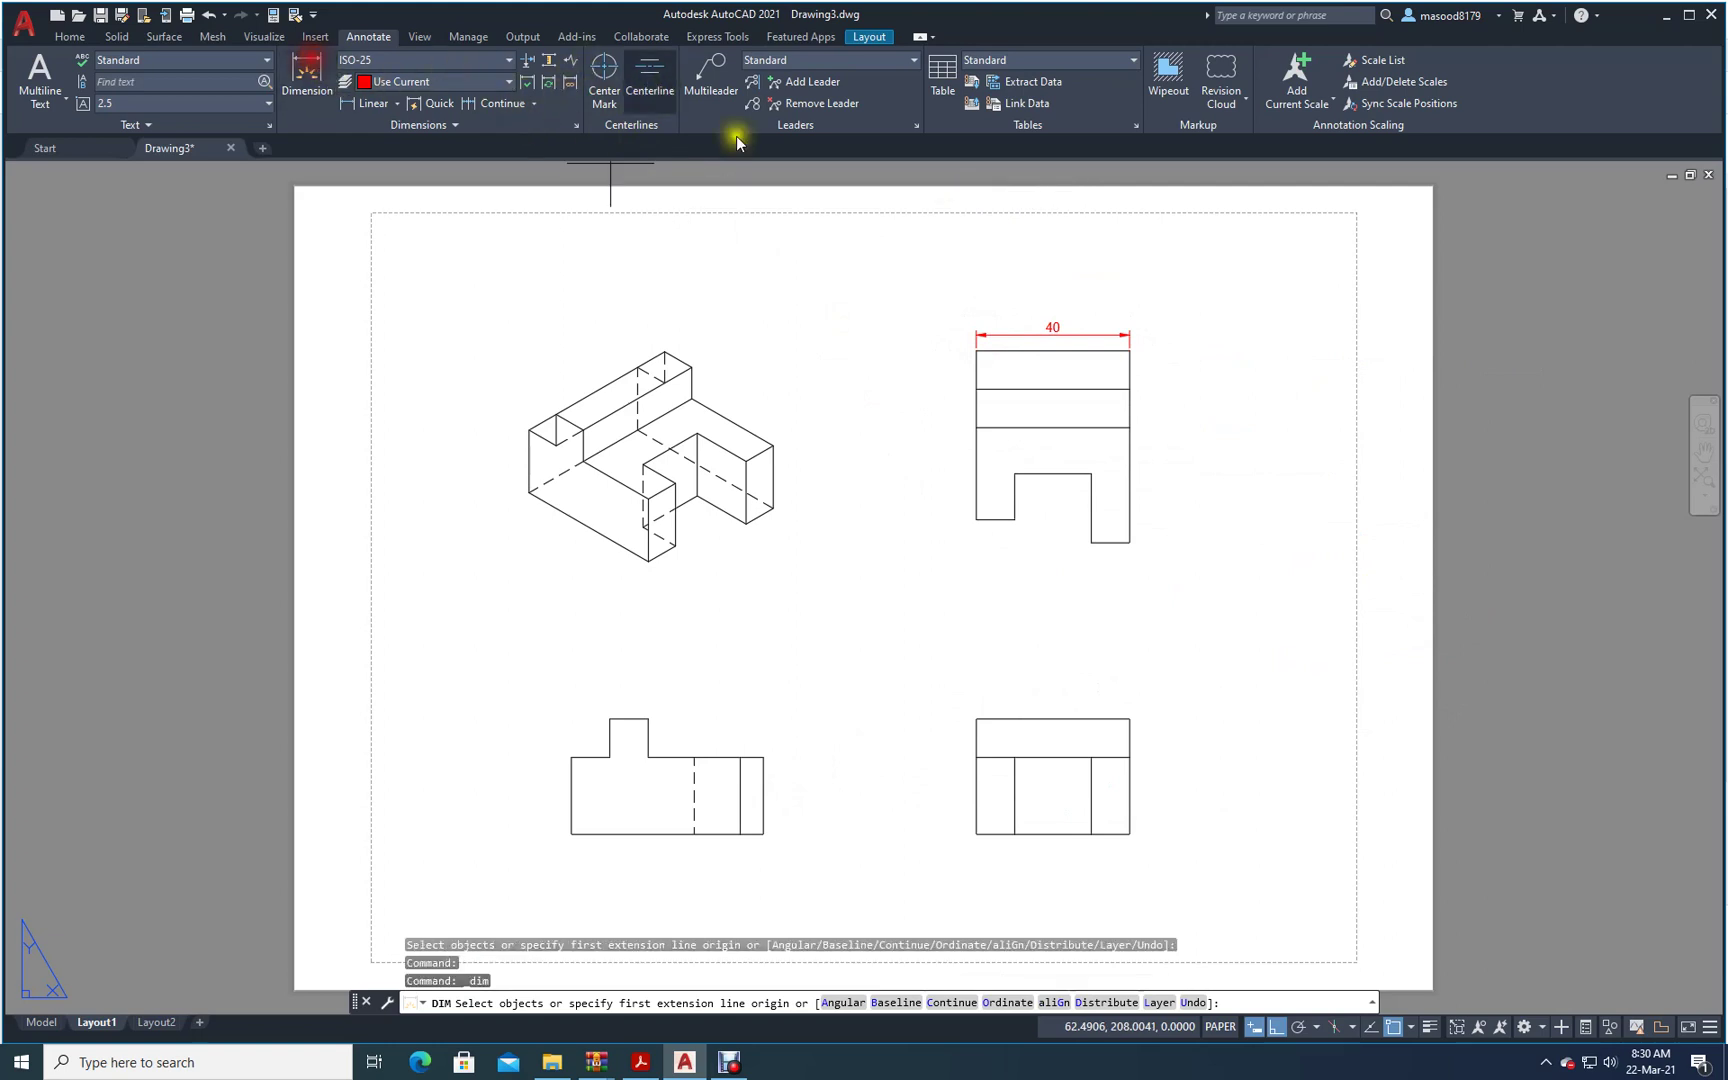
pyautogui.click(977, 350)
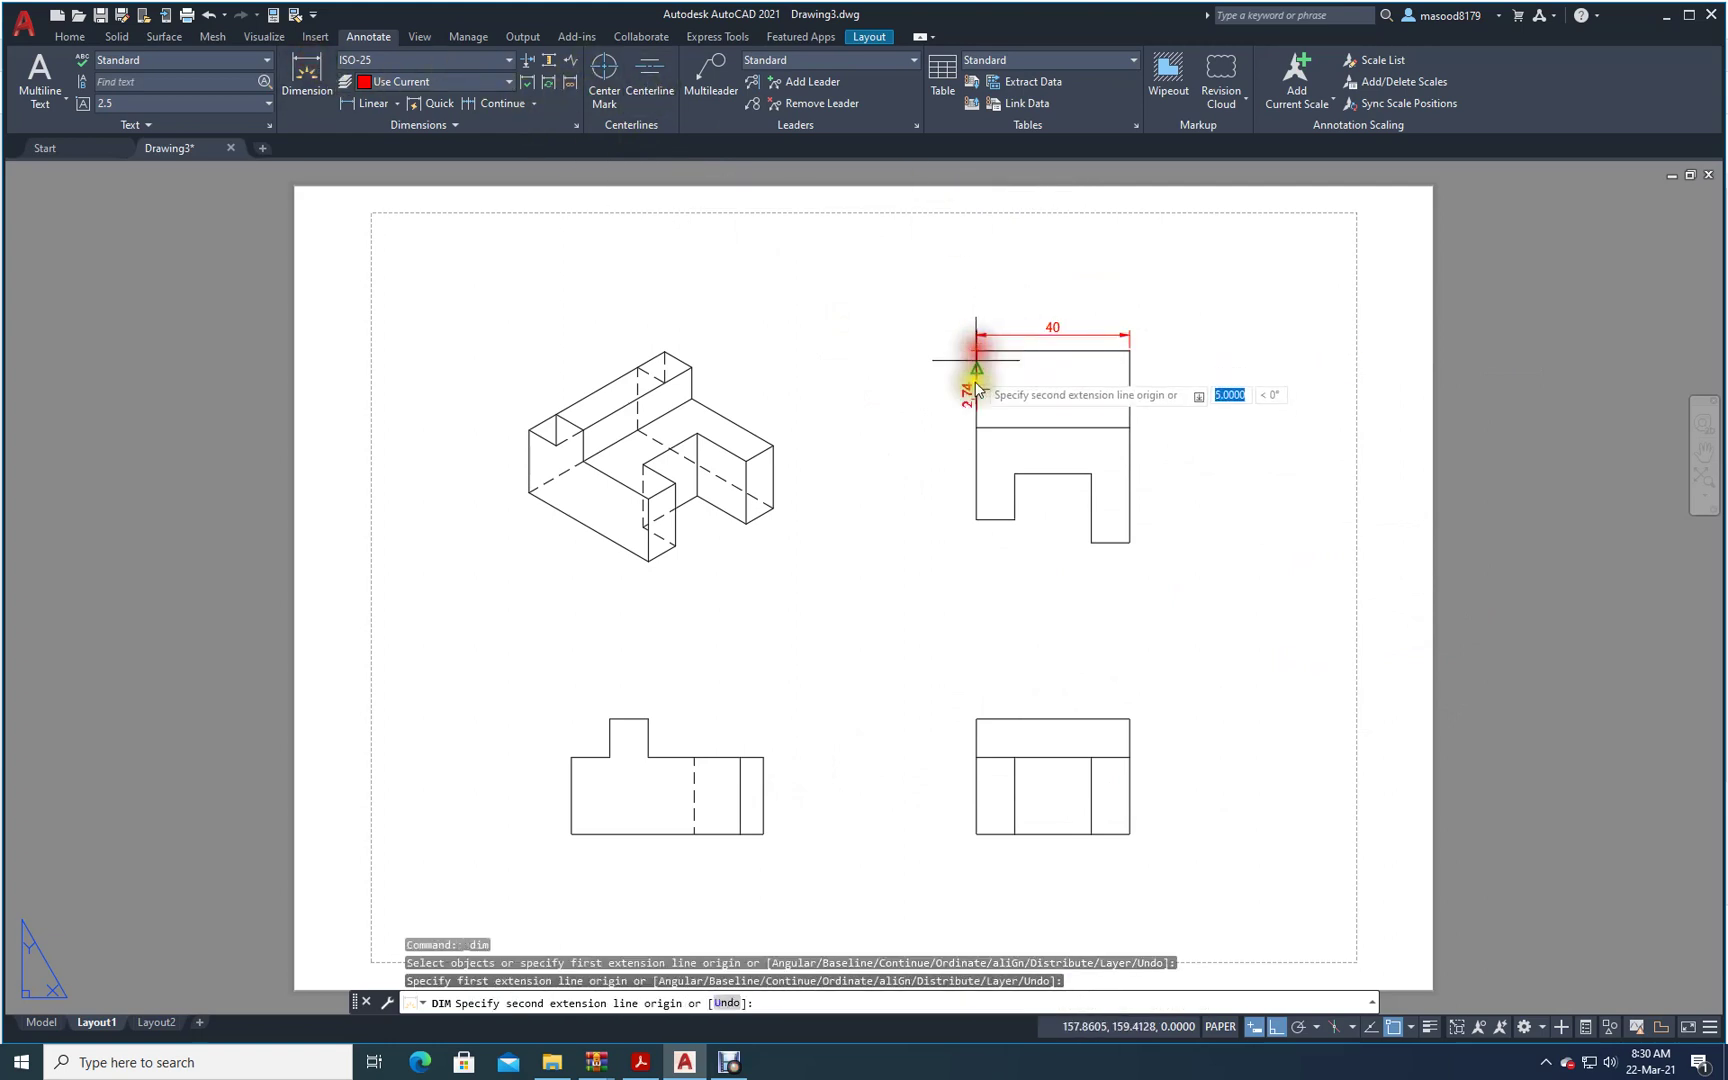
pyautogui.click(977, 520)
pyautogui.click(939, 520)
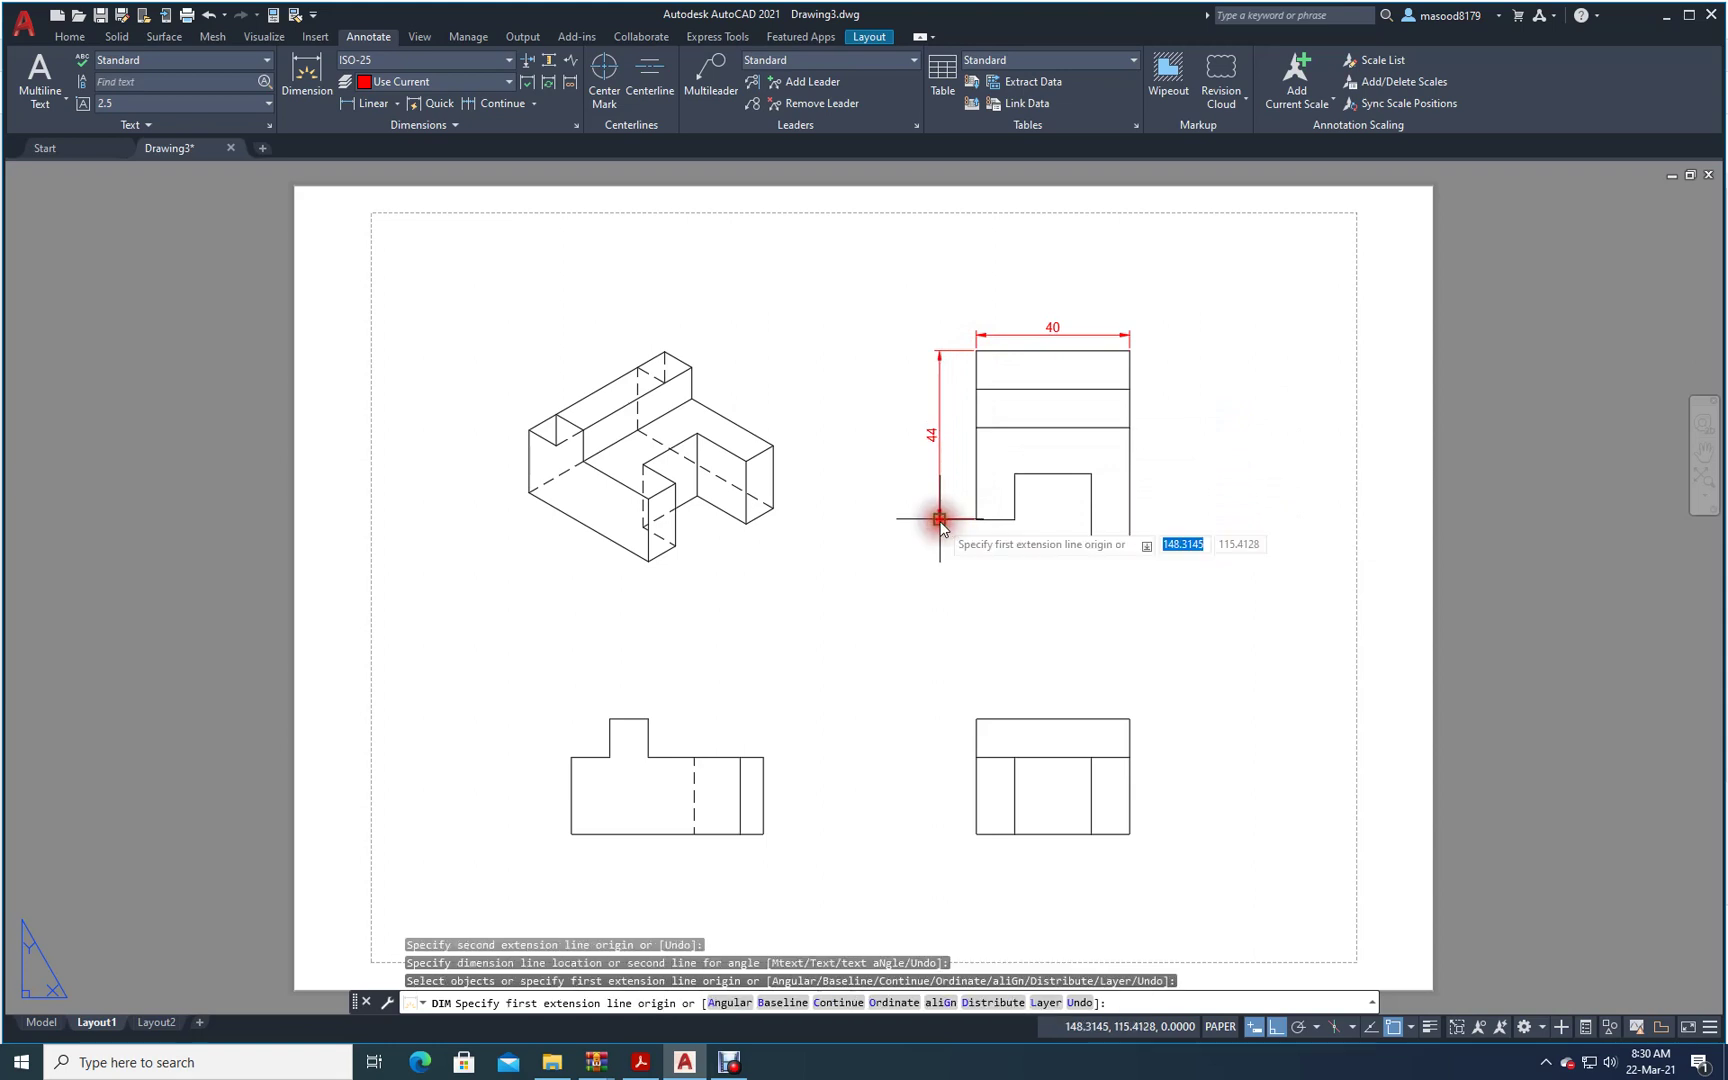
pyautogui.click(318, 75)
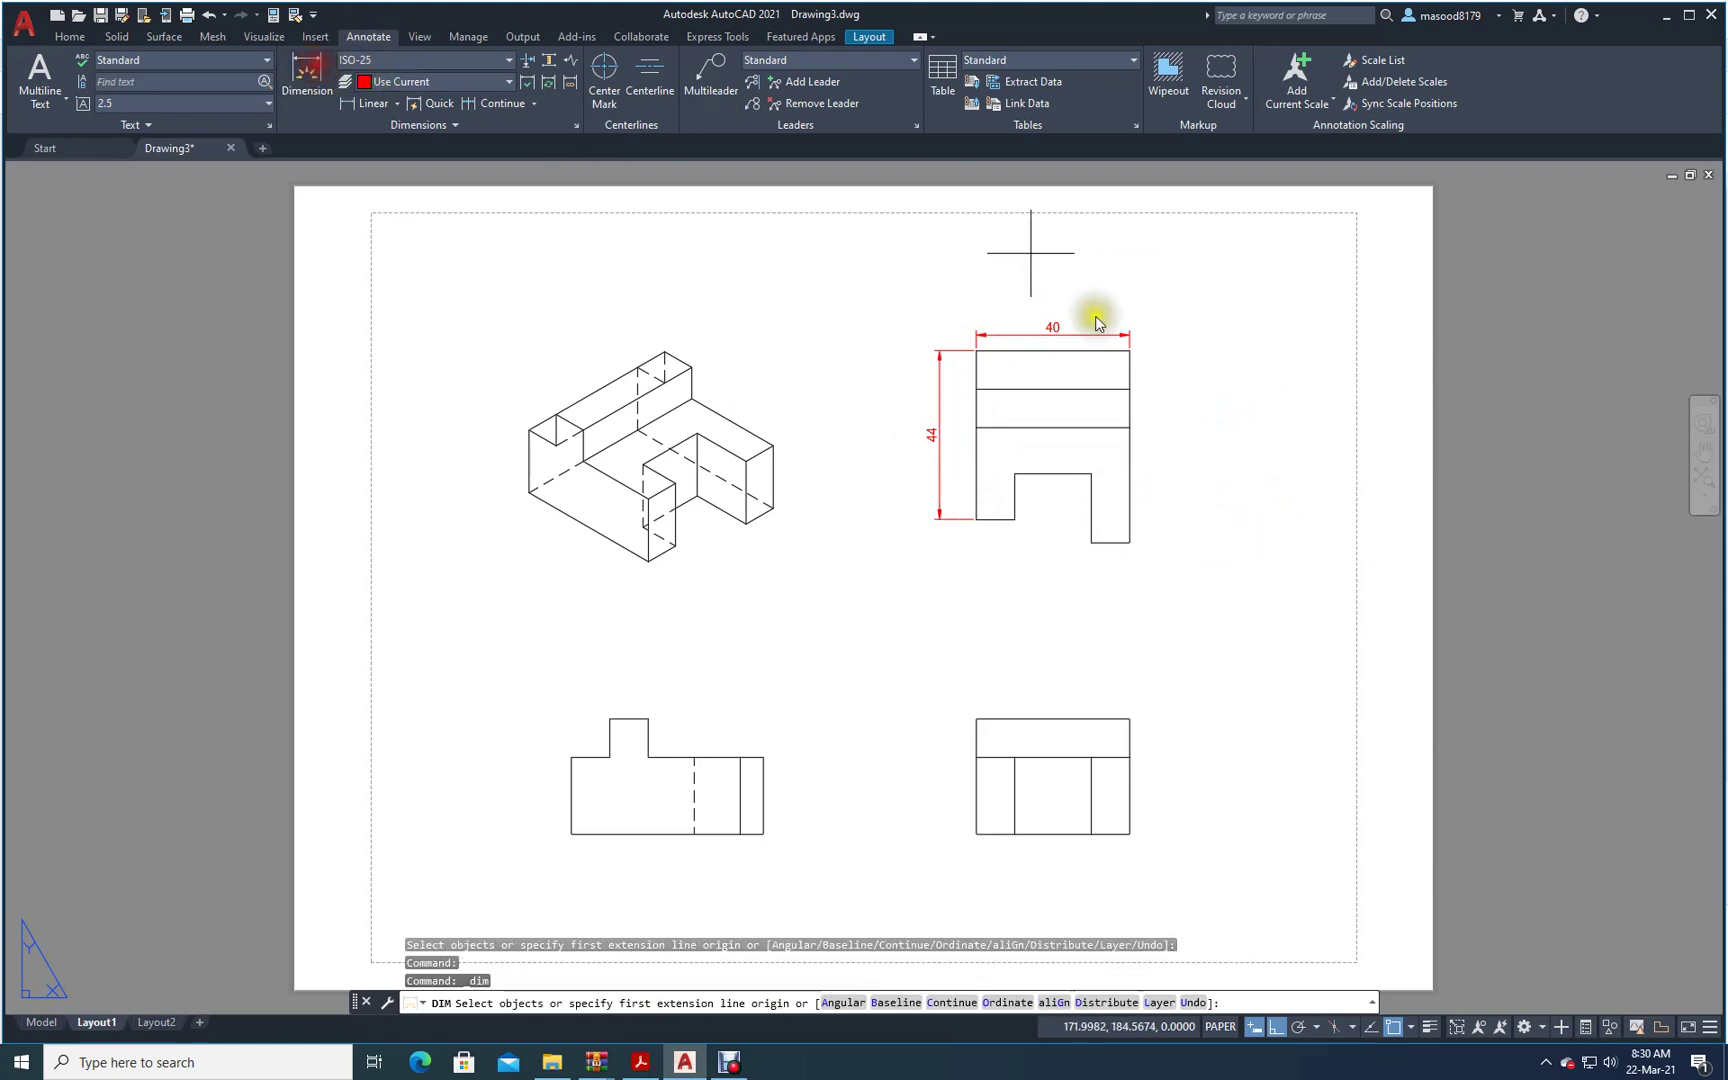
pyautogui.click(1128, 545)
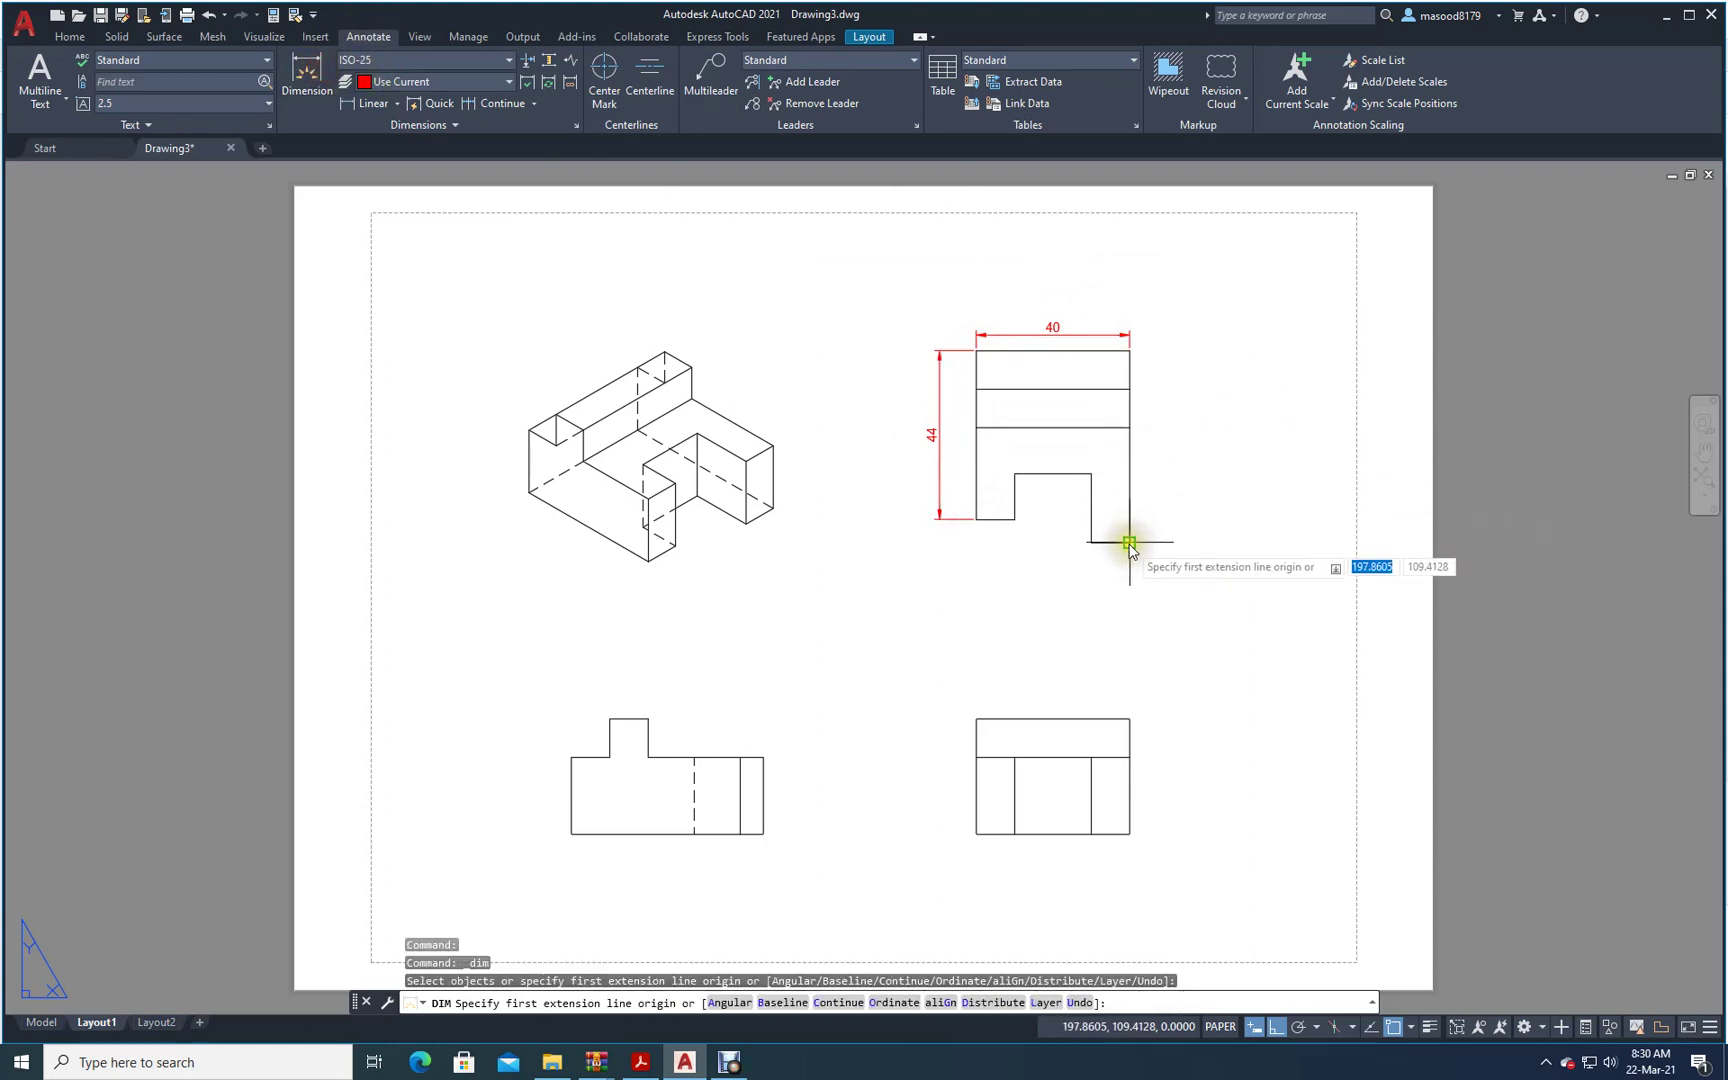
pyautogui.click(1130, 350)
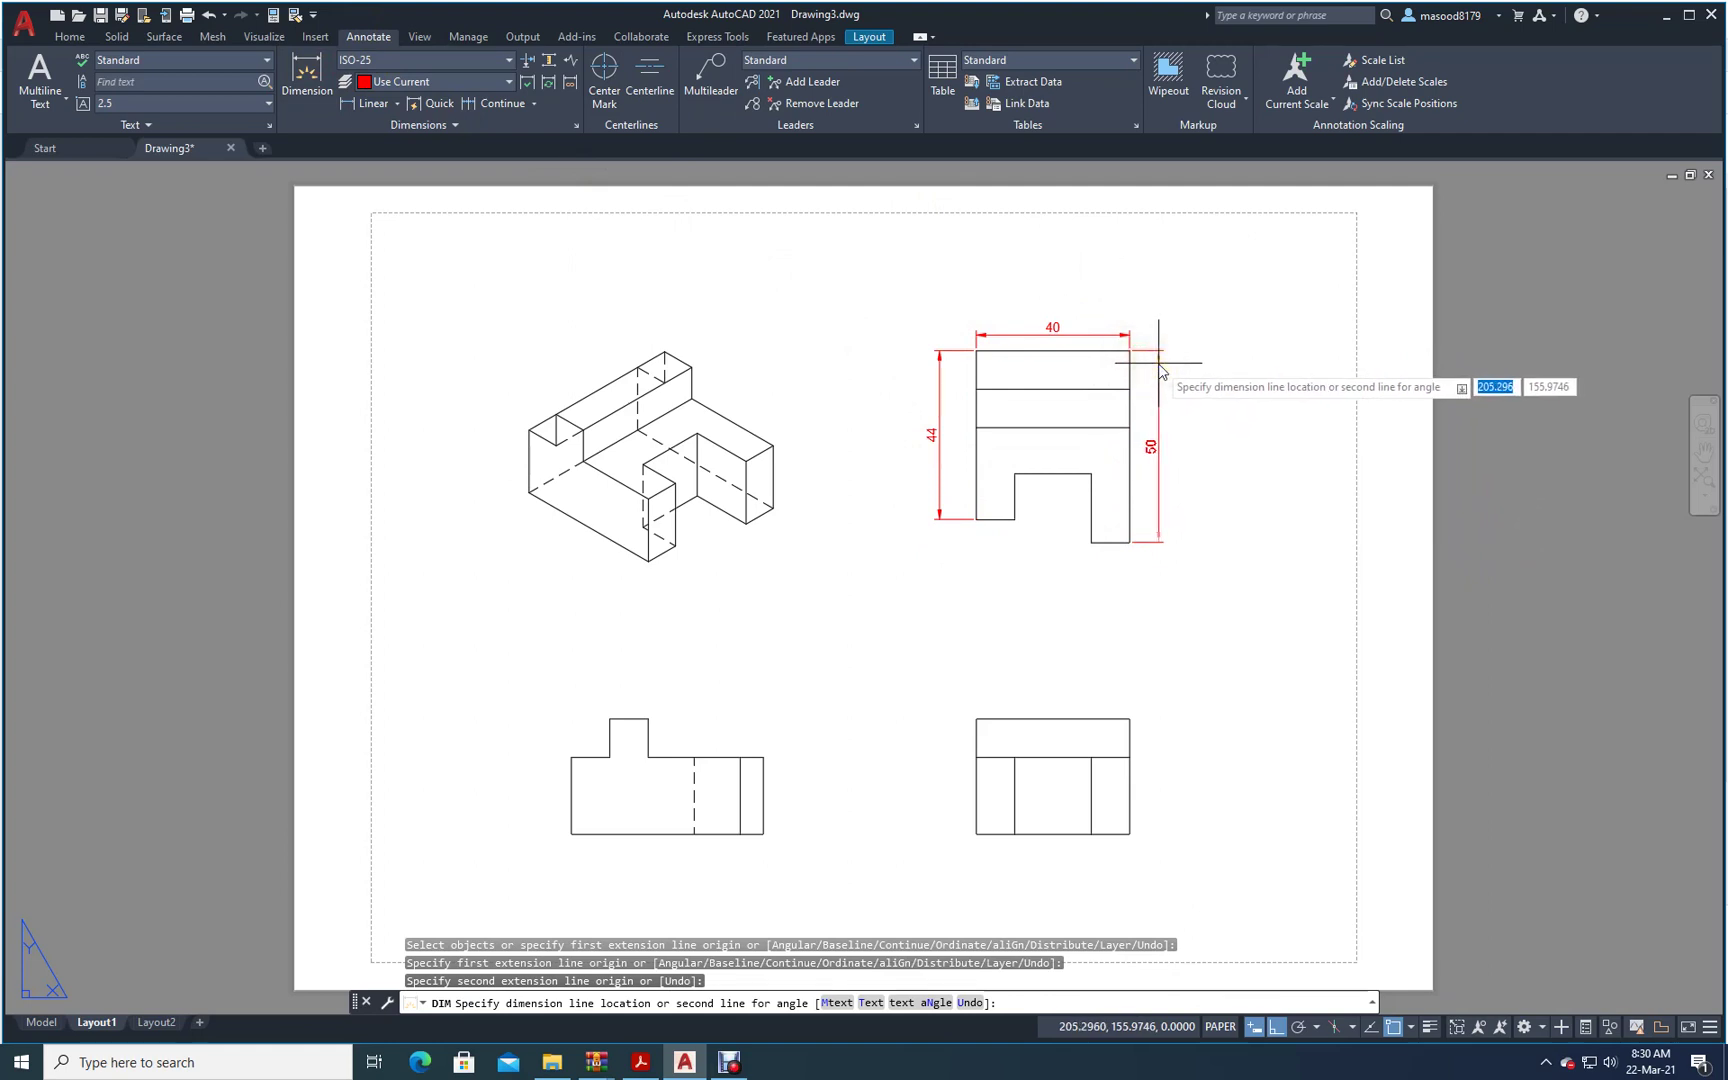
pyautogui.click(1158, 363)
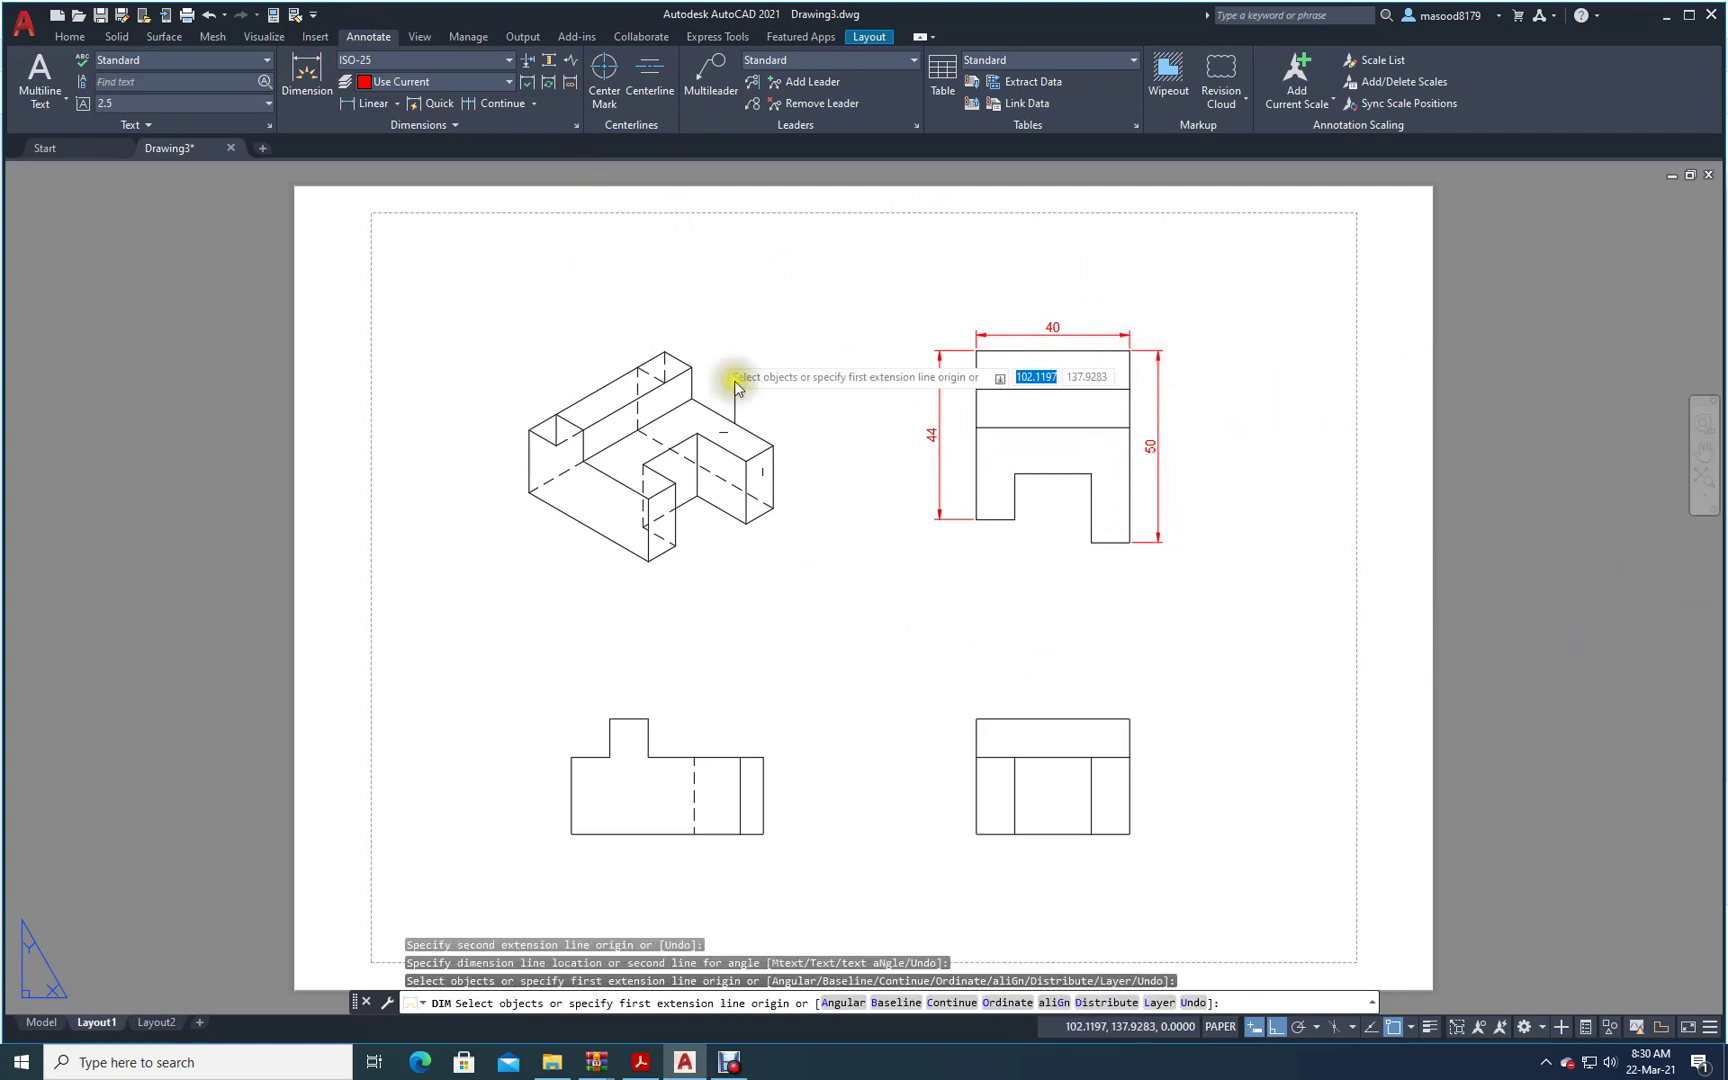
# - Dimension the right leg width 10 and the slot depth 18
pyautogui.click(307, 70)
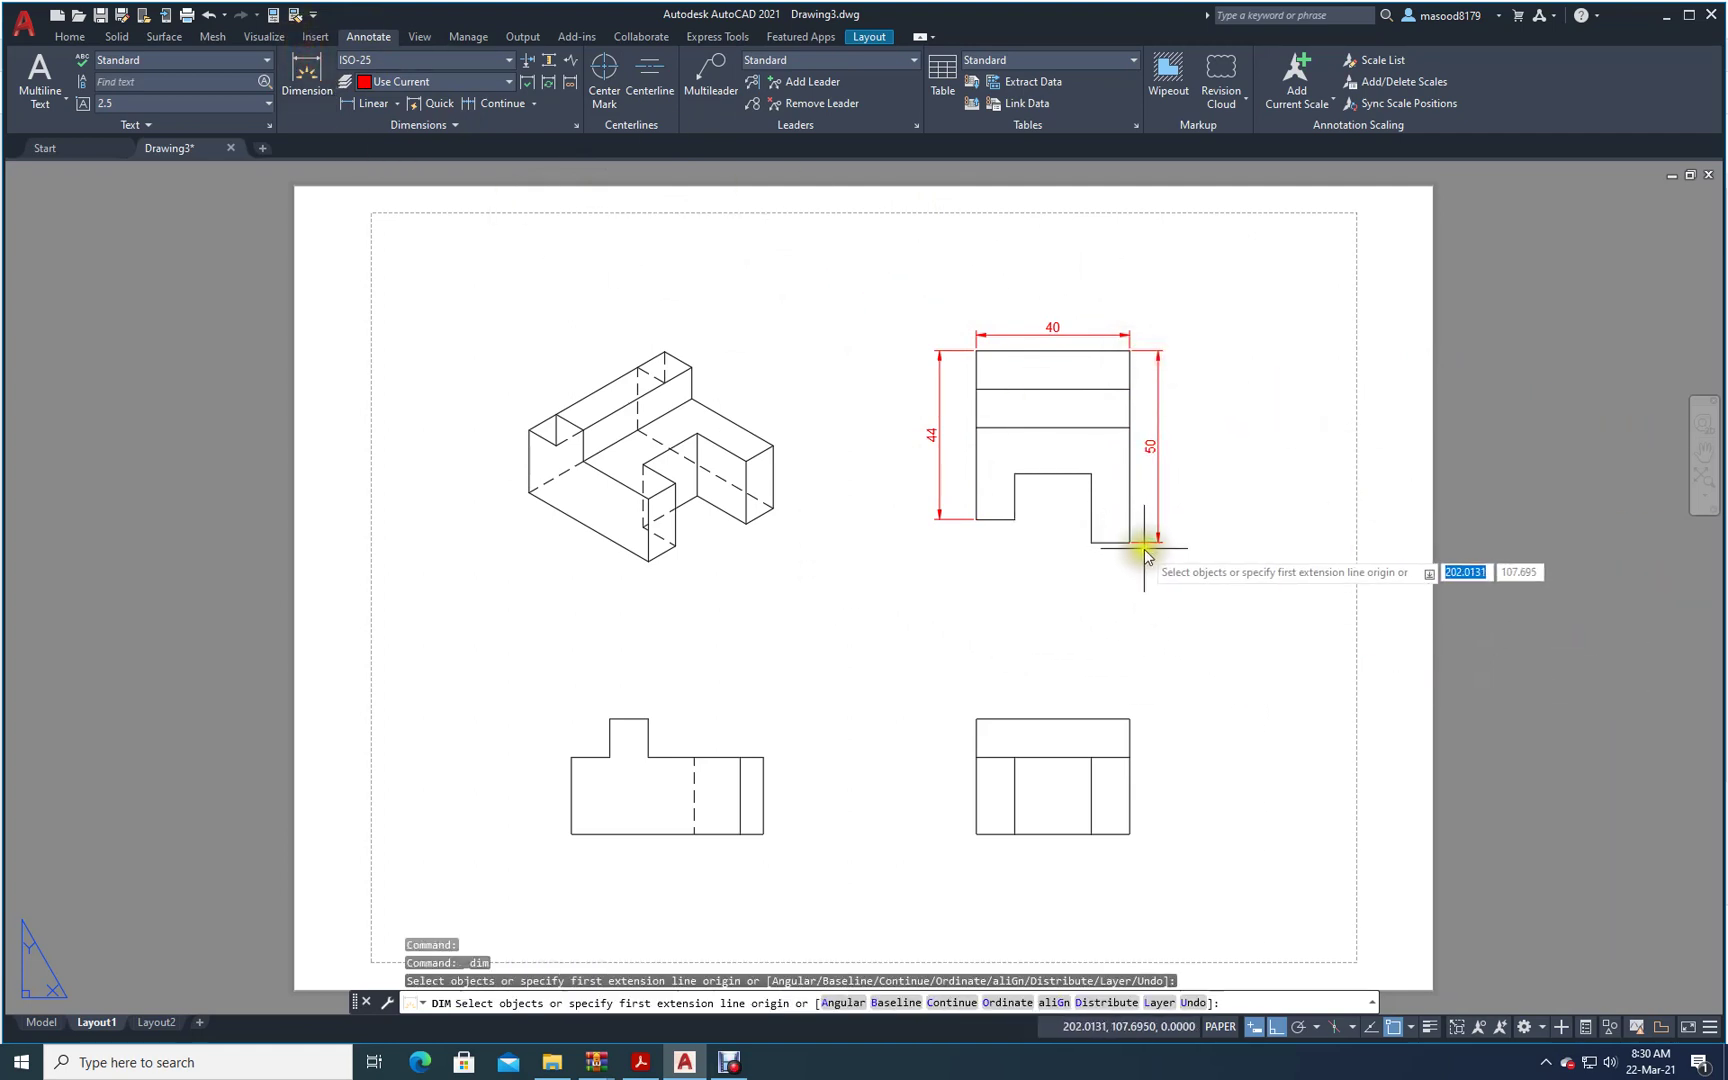
pyautogui.click(1130, 541)
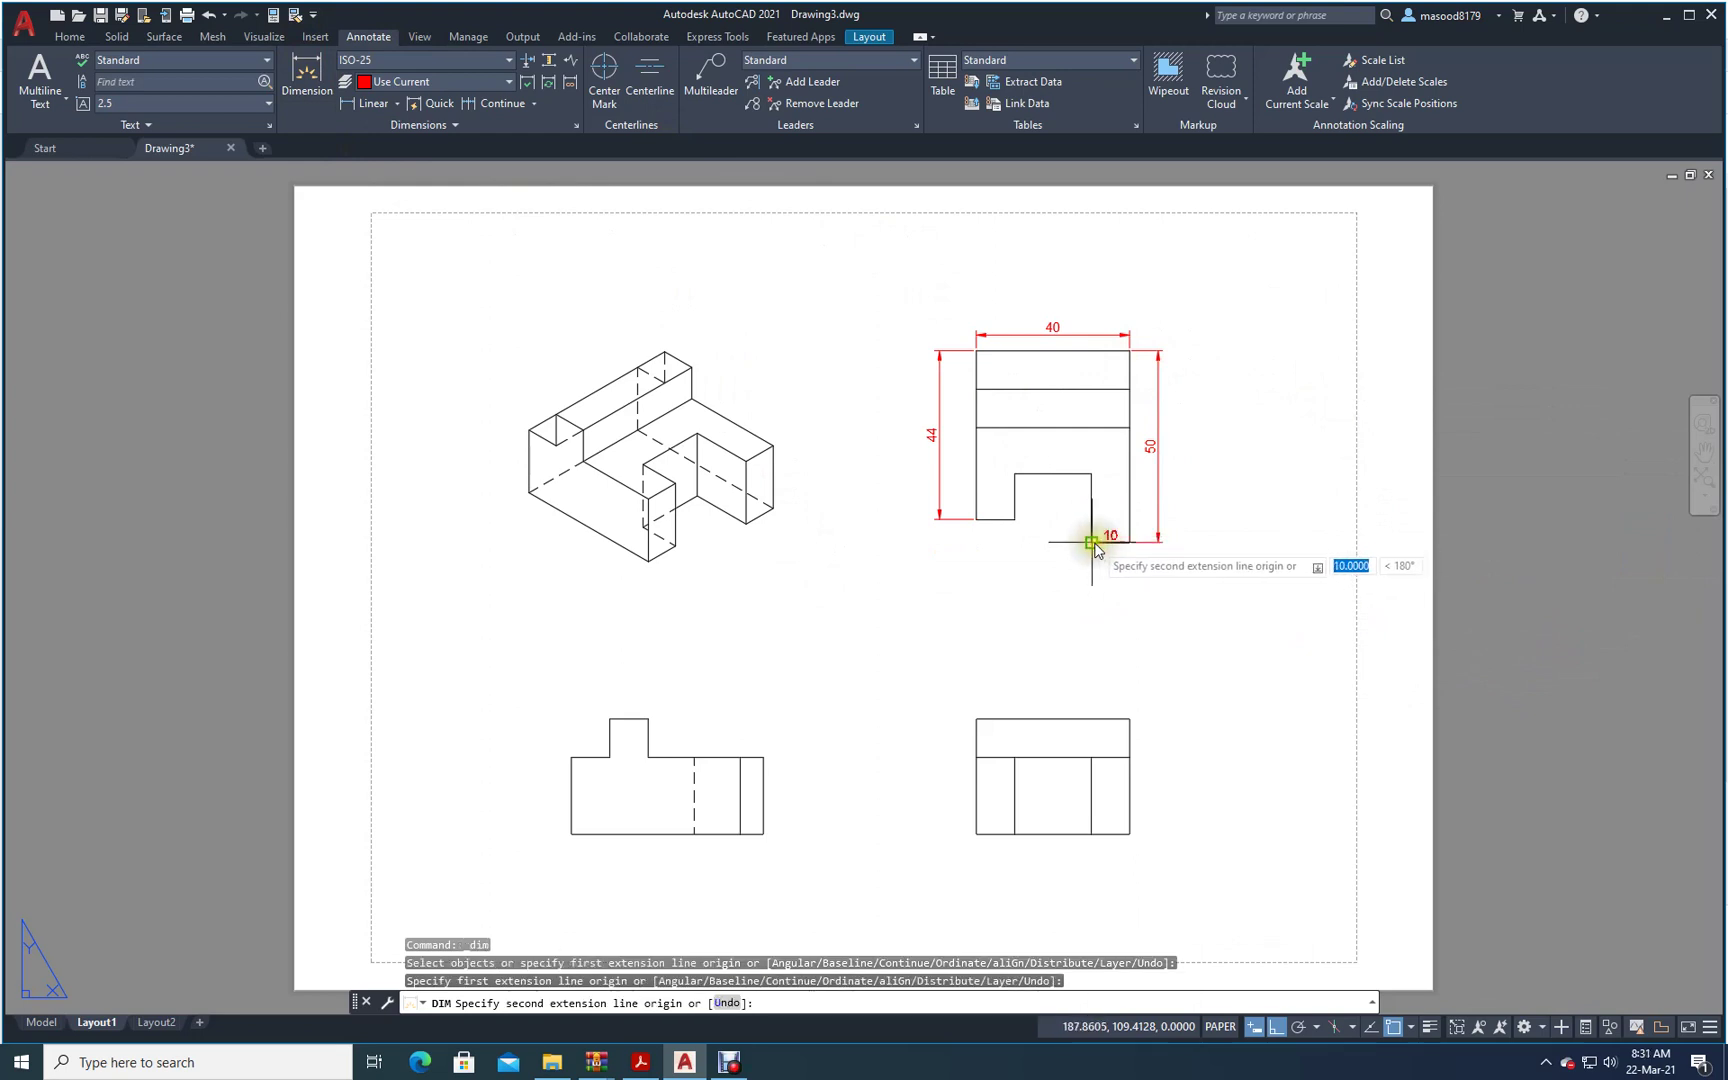
pyautogui.click(1093, 541)
pyautogui.click(1095, 572)
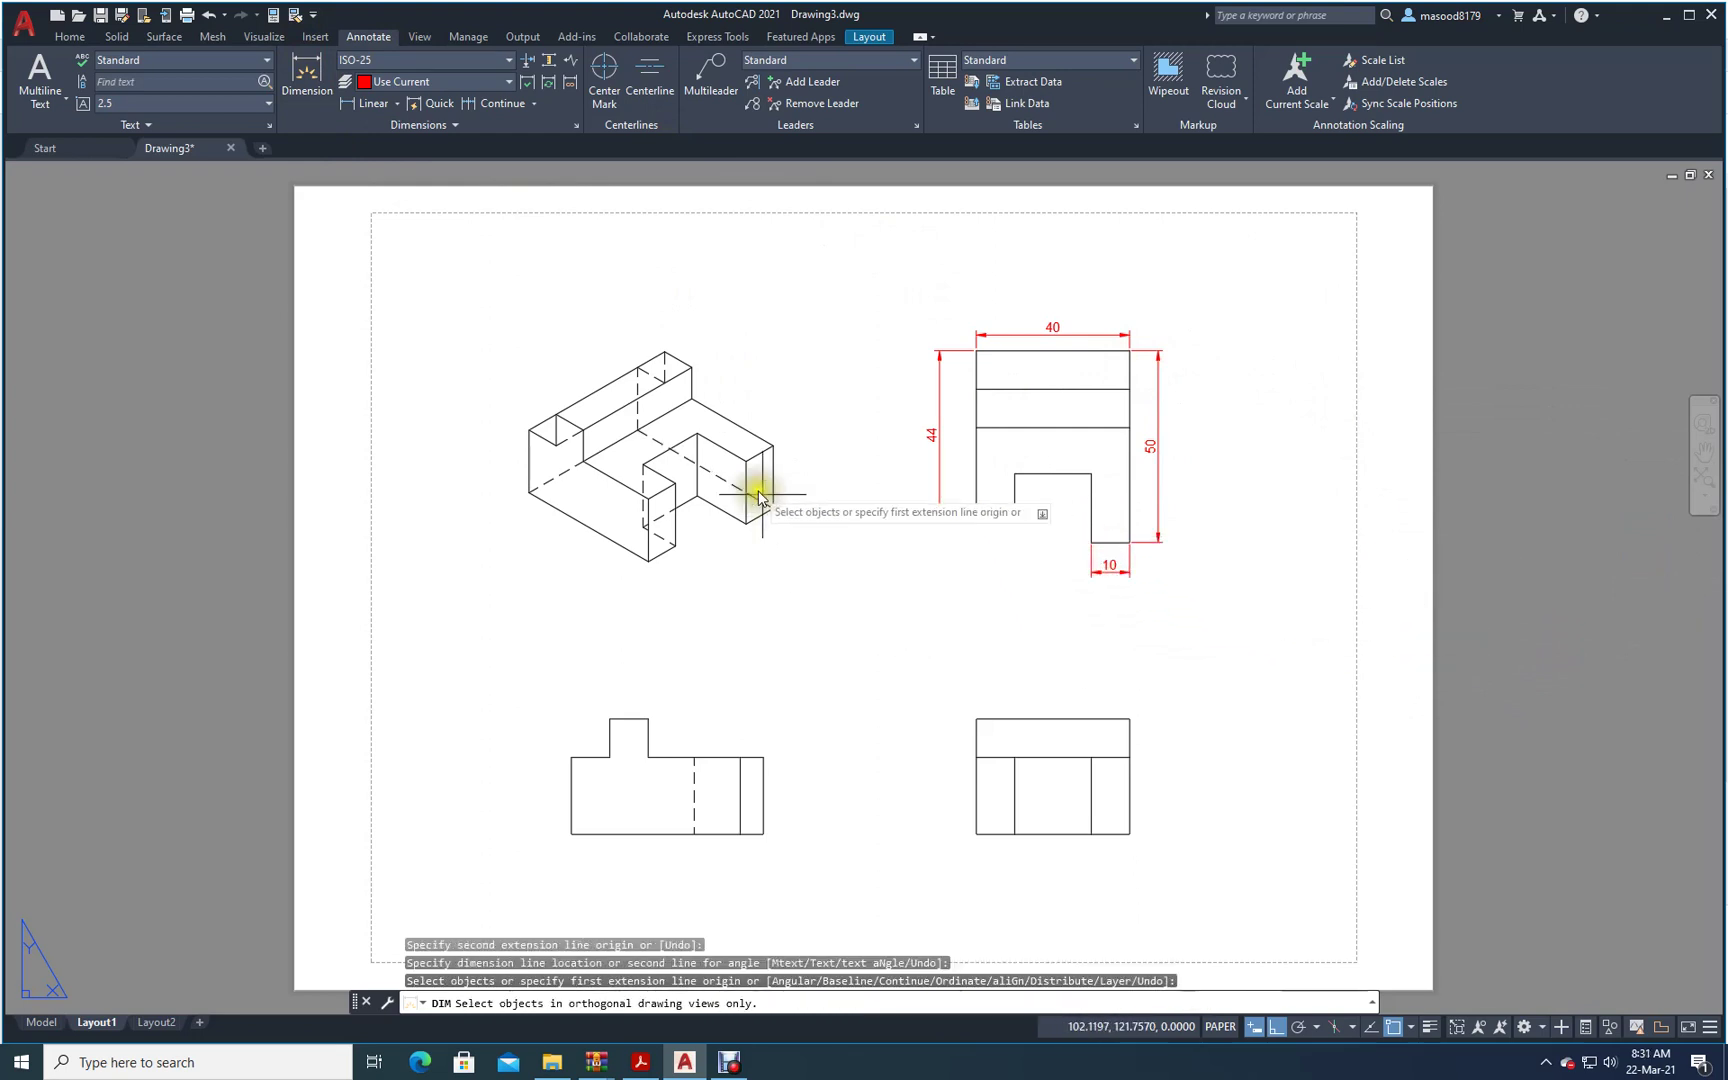
pyautogui.click(318, 70)
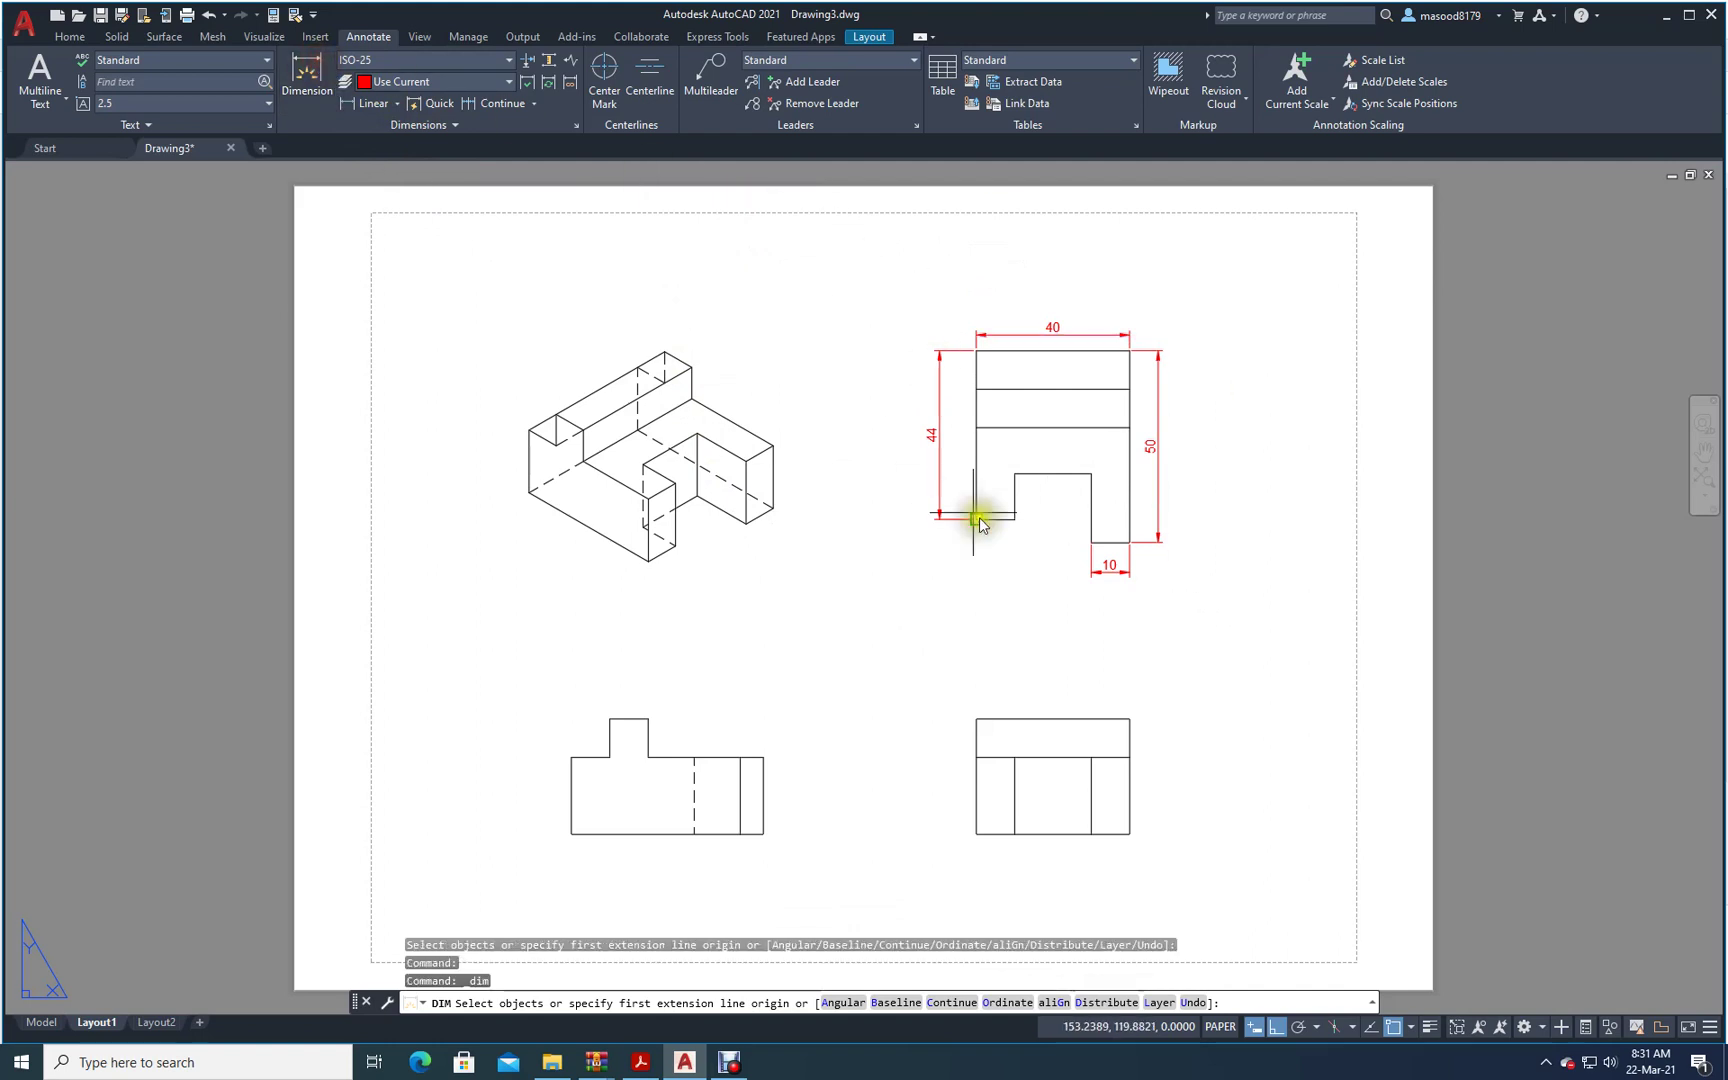
pyautogui.click(1093, 543)
pyautogui.click(1091, 474)
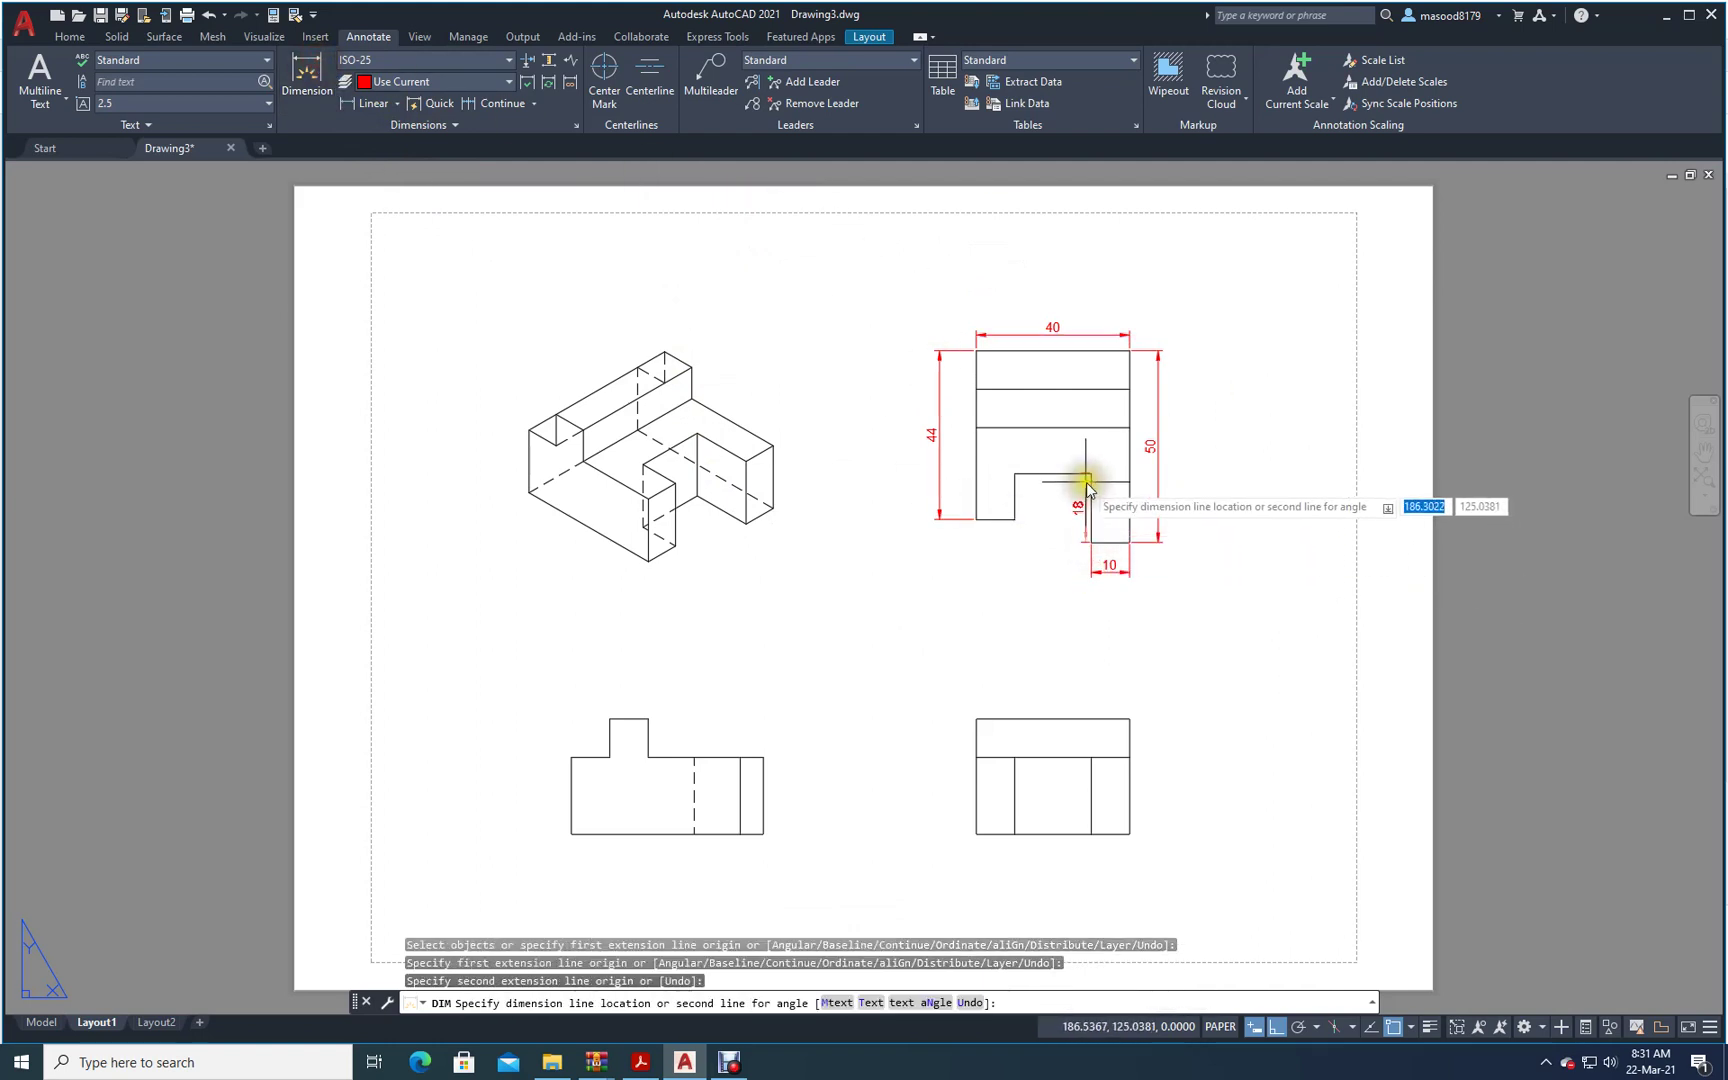
pyautogui.click(1075, 507)
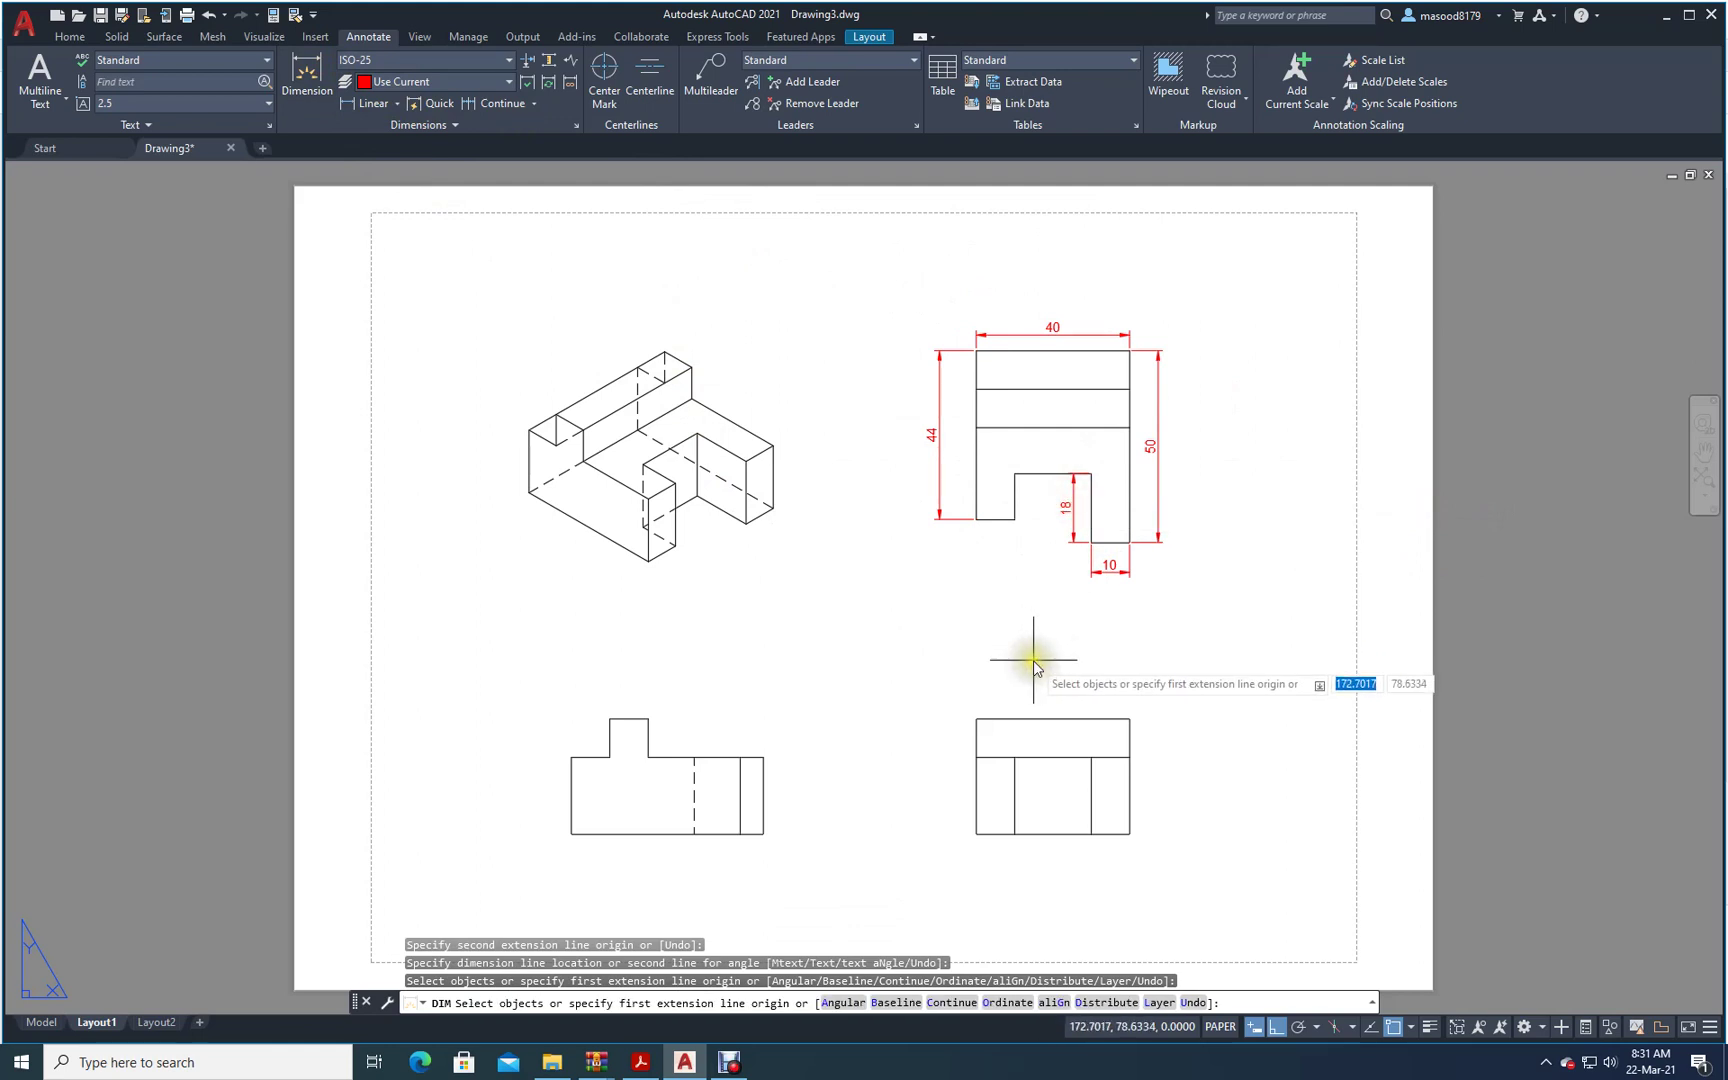
# - Add the 10 left-leg width dimension below the view
pyautogui.click(303, 68)
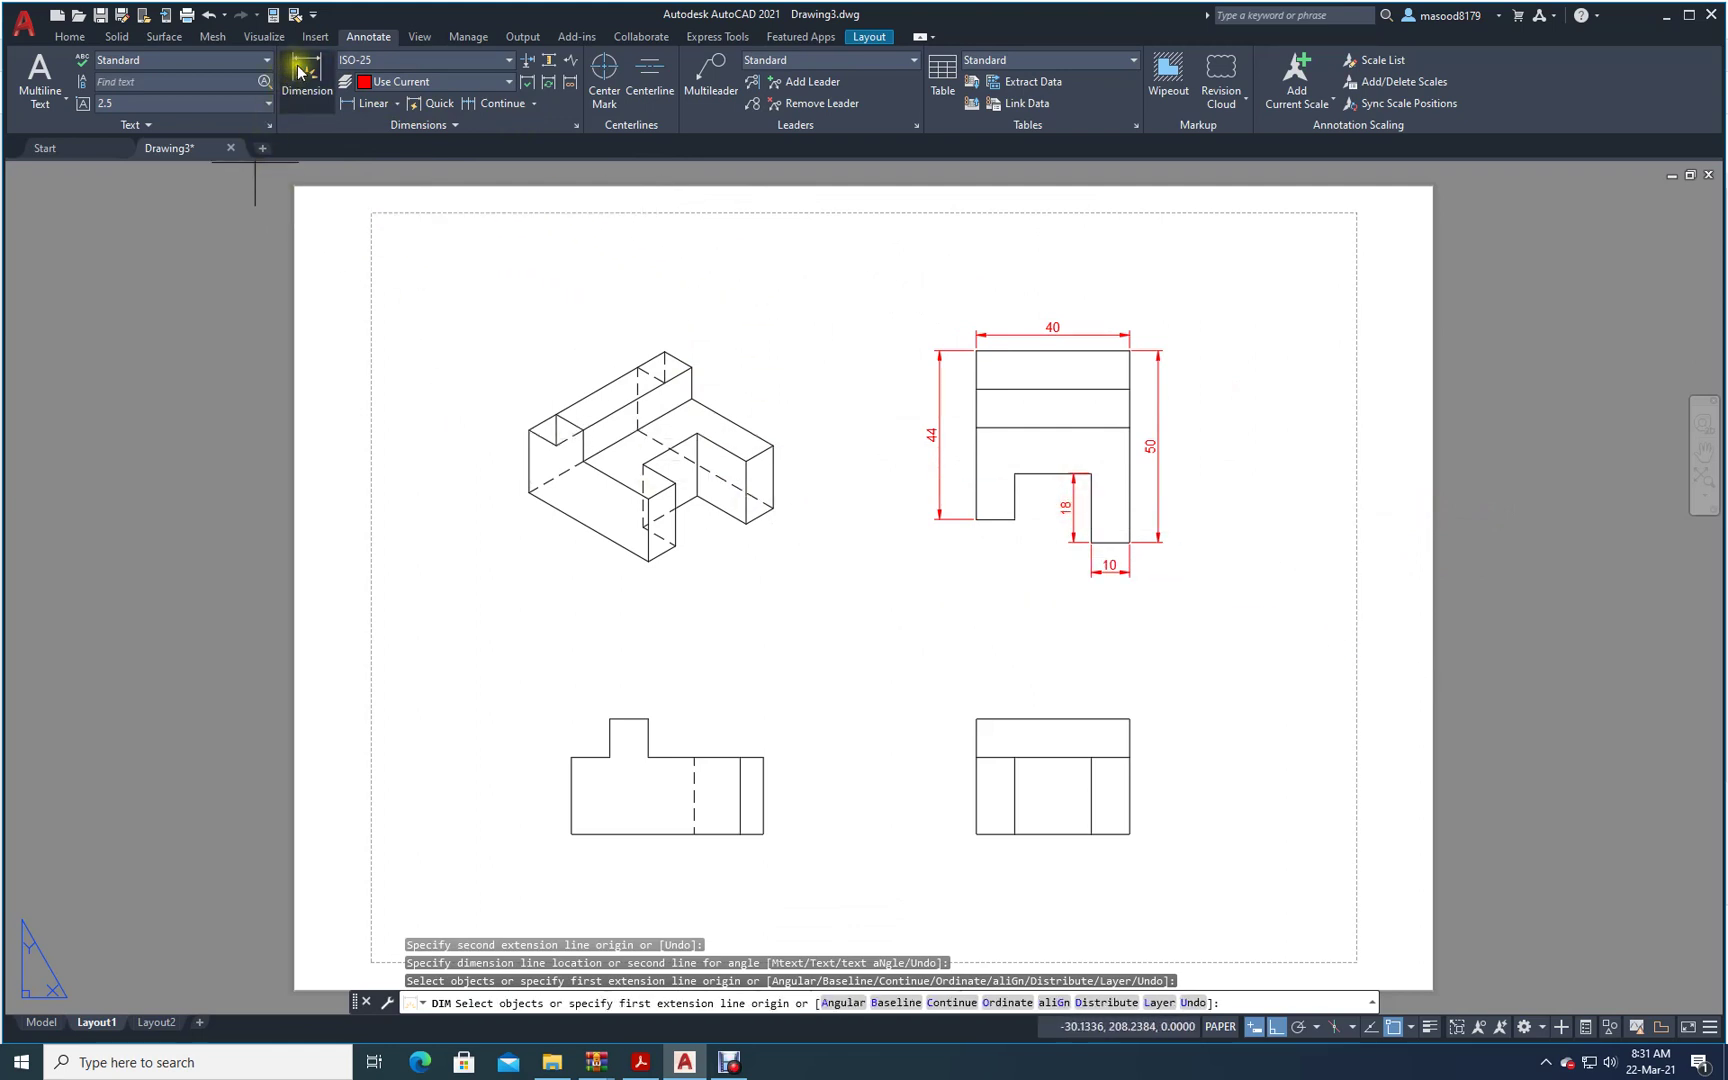
pyautogui.click(1002, 522)
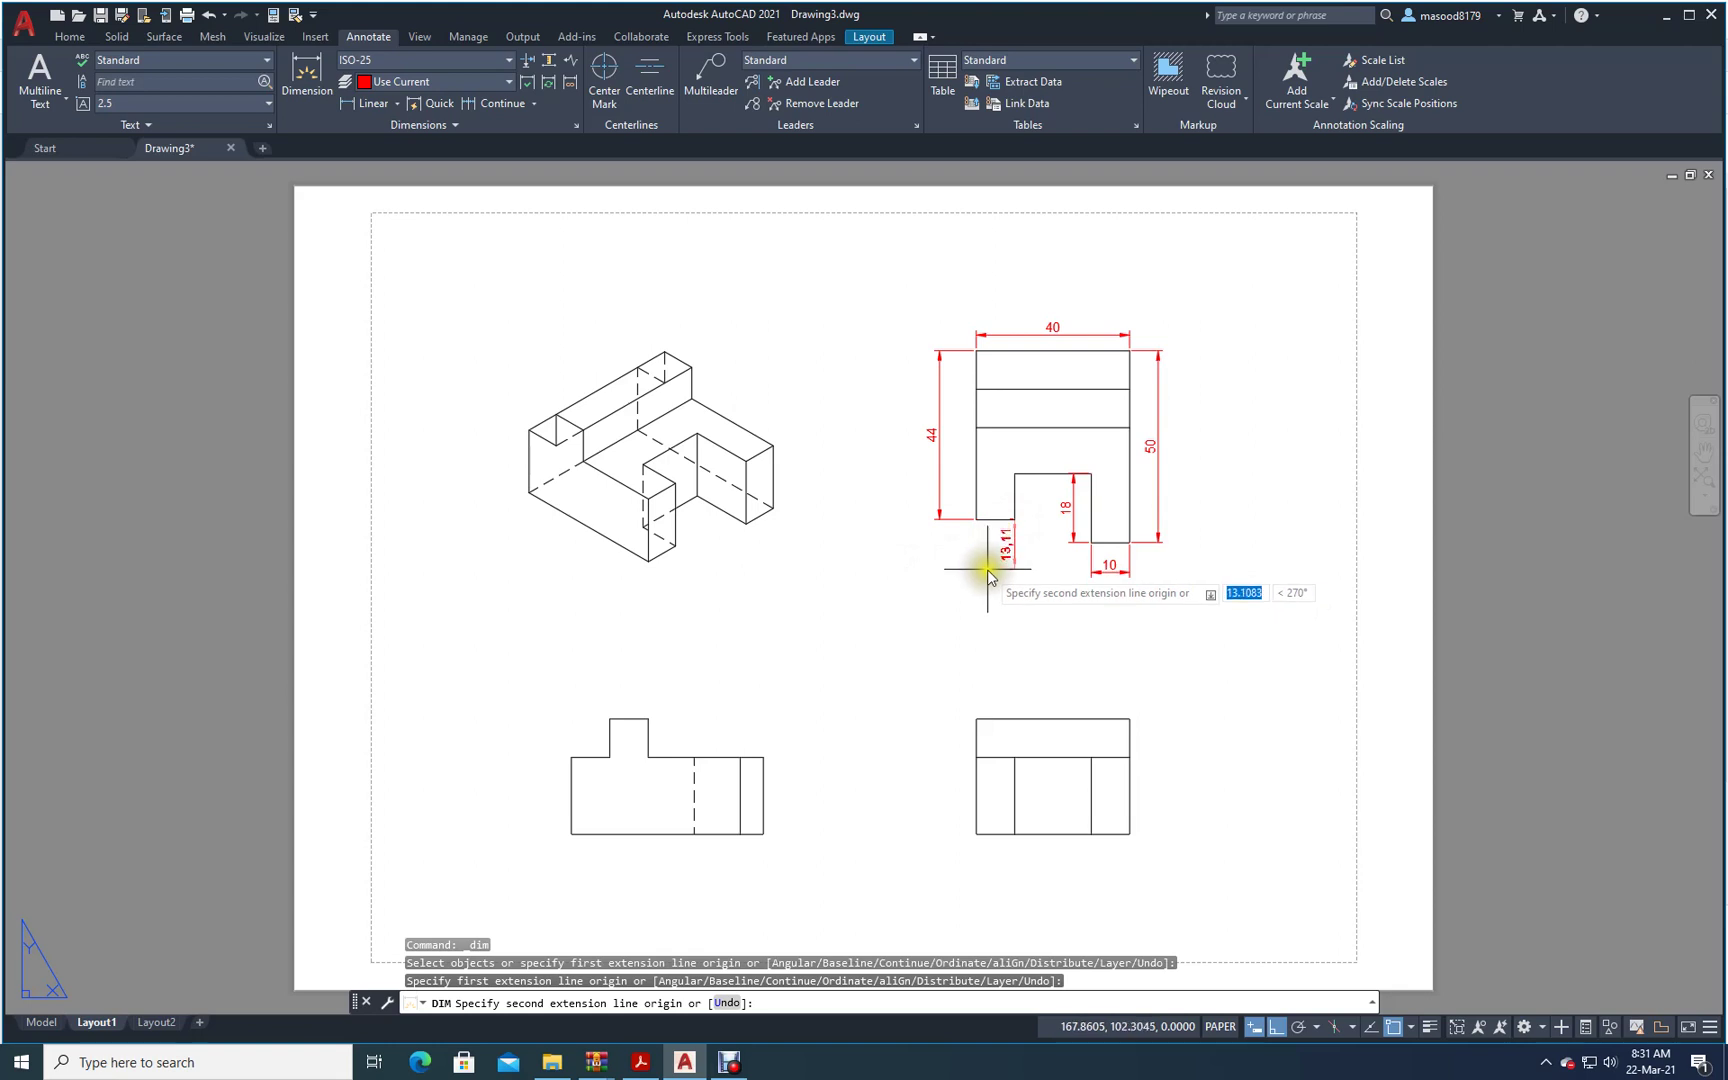
pyautogui.press('Escape')
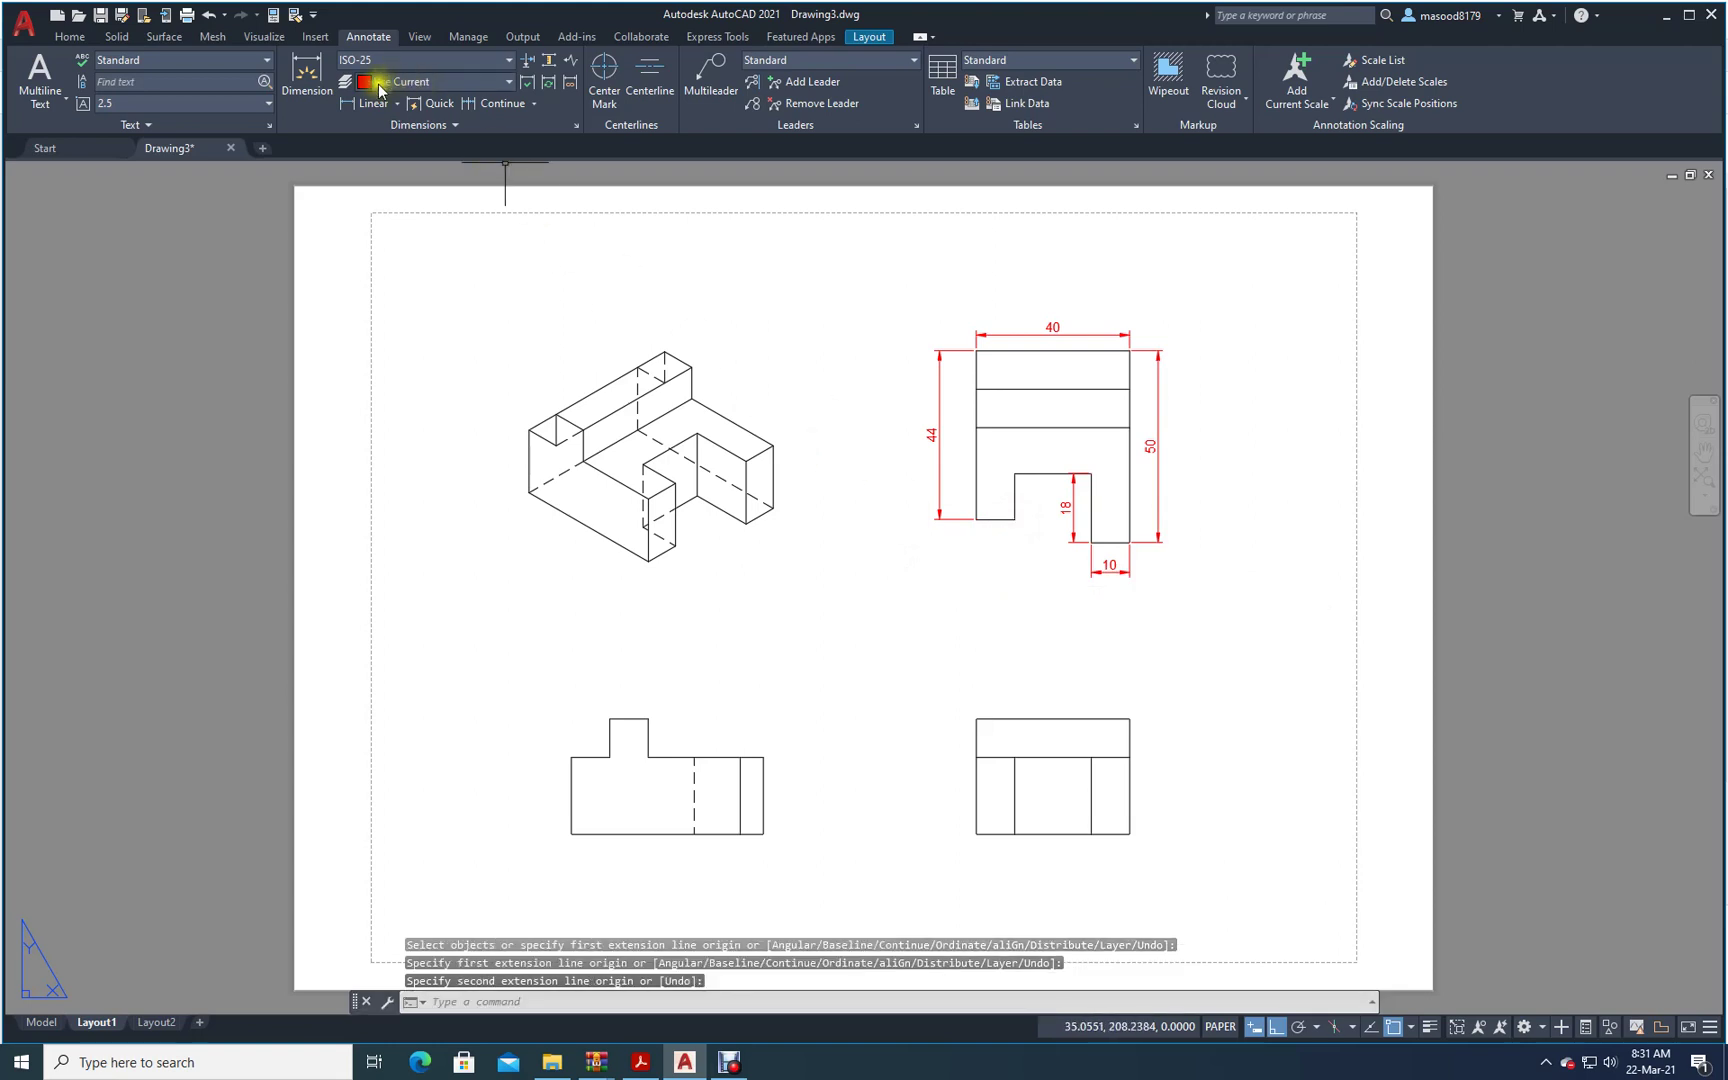
pyautogui.click(306, 70)
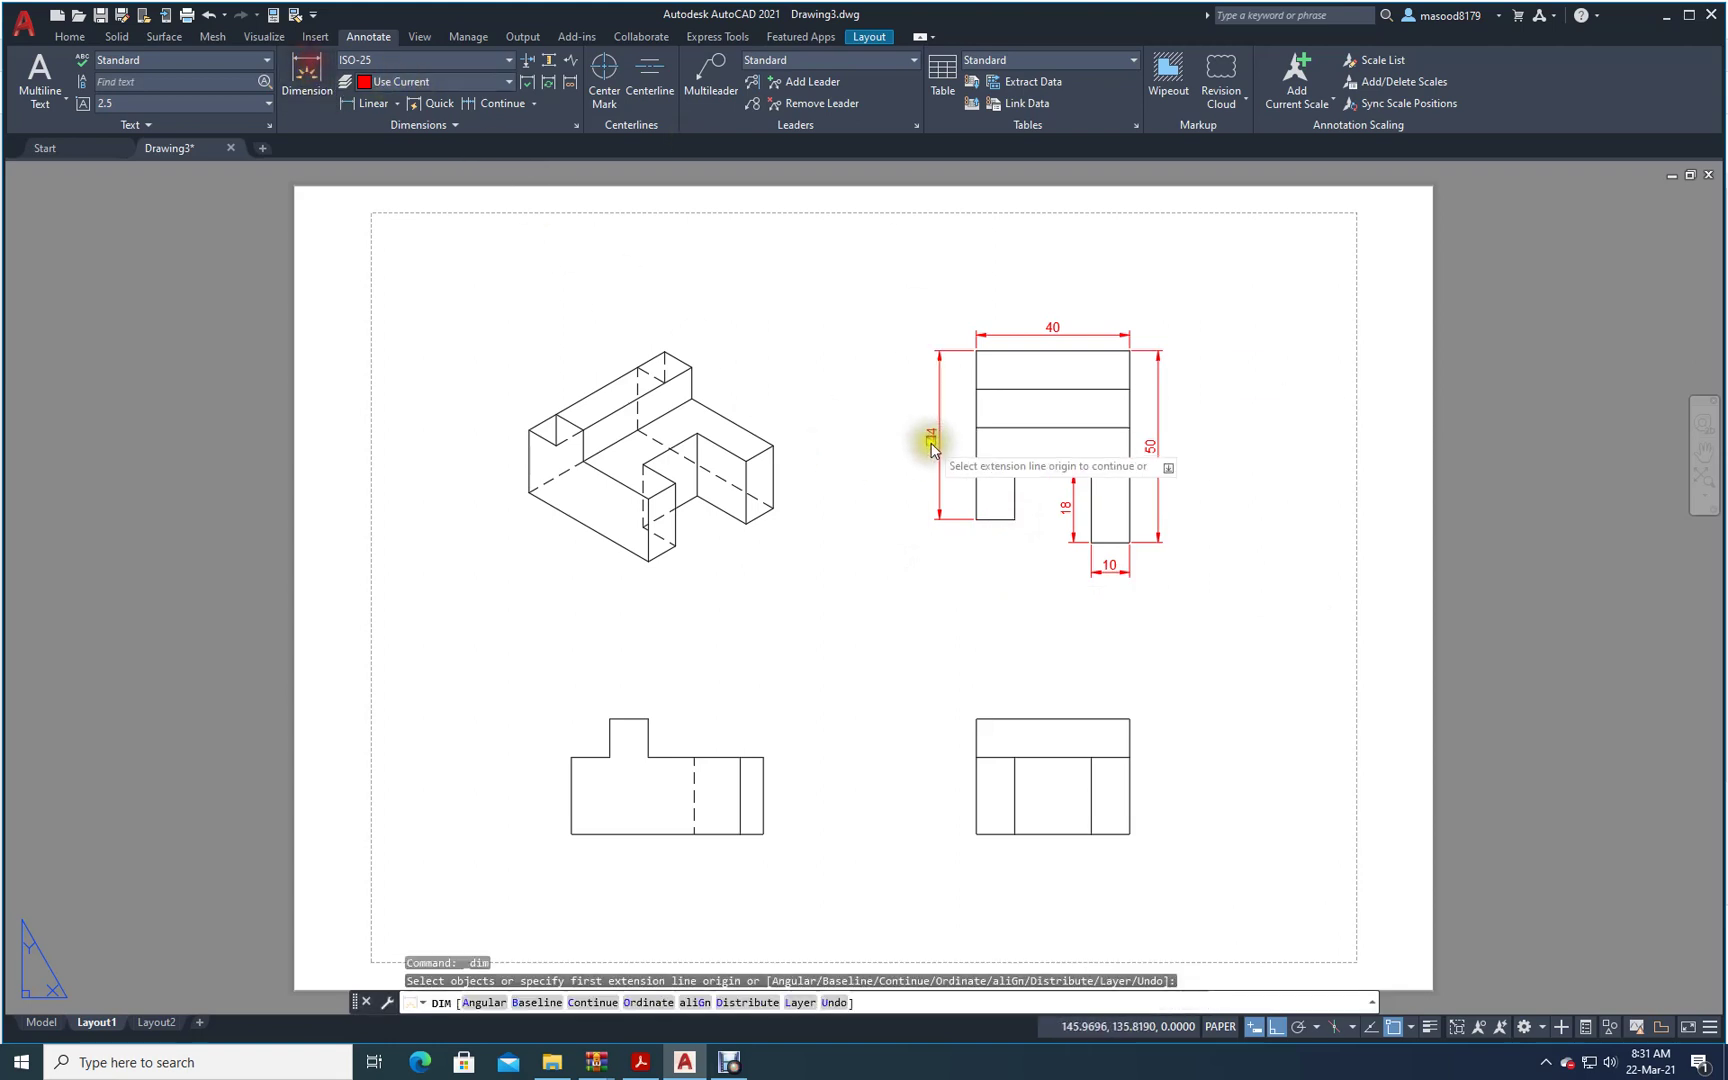
pyautogui.click(994, 520)
pyautogui.click(976, 520)
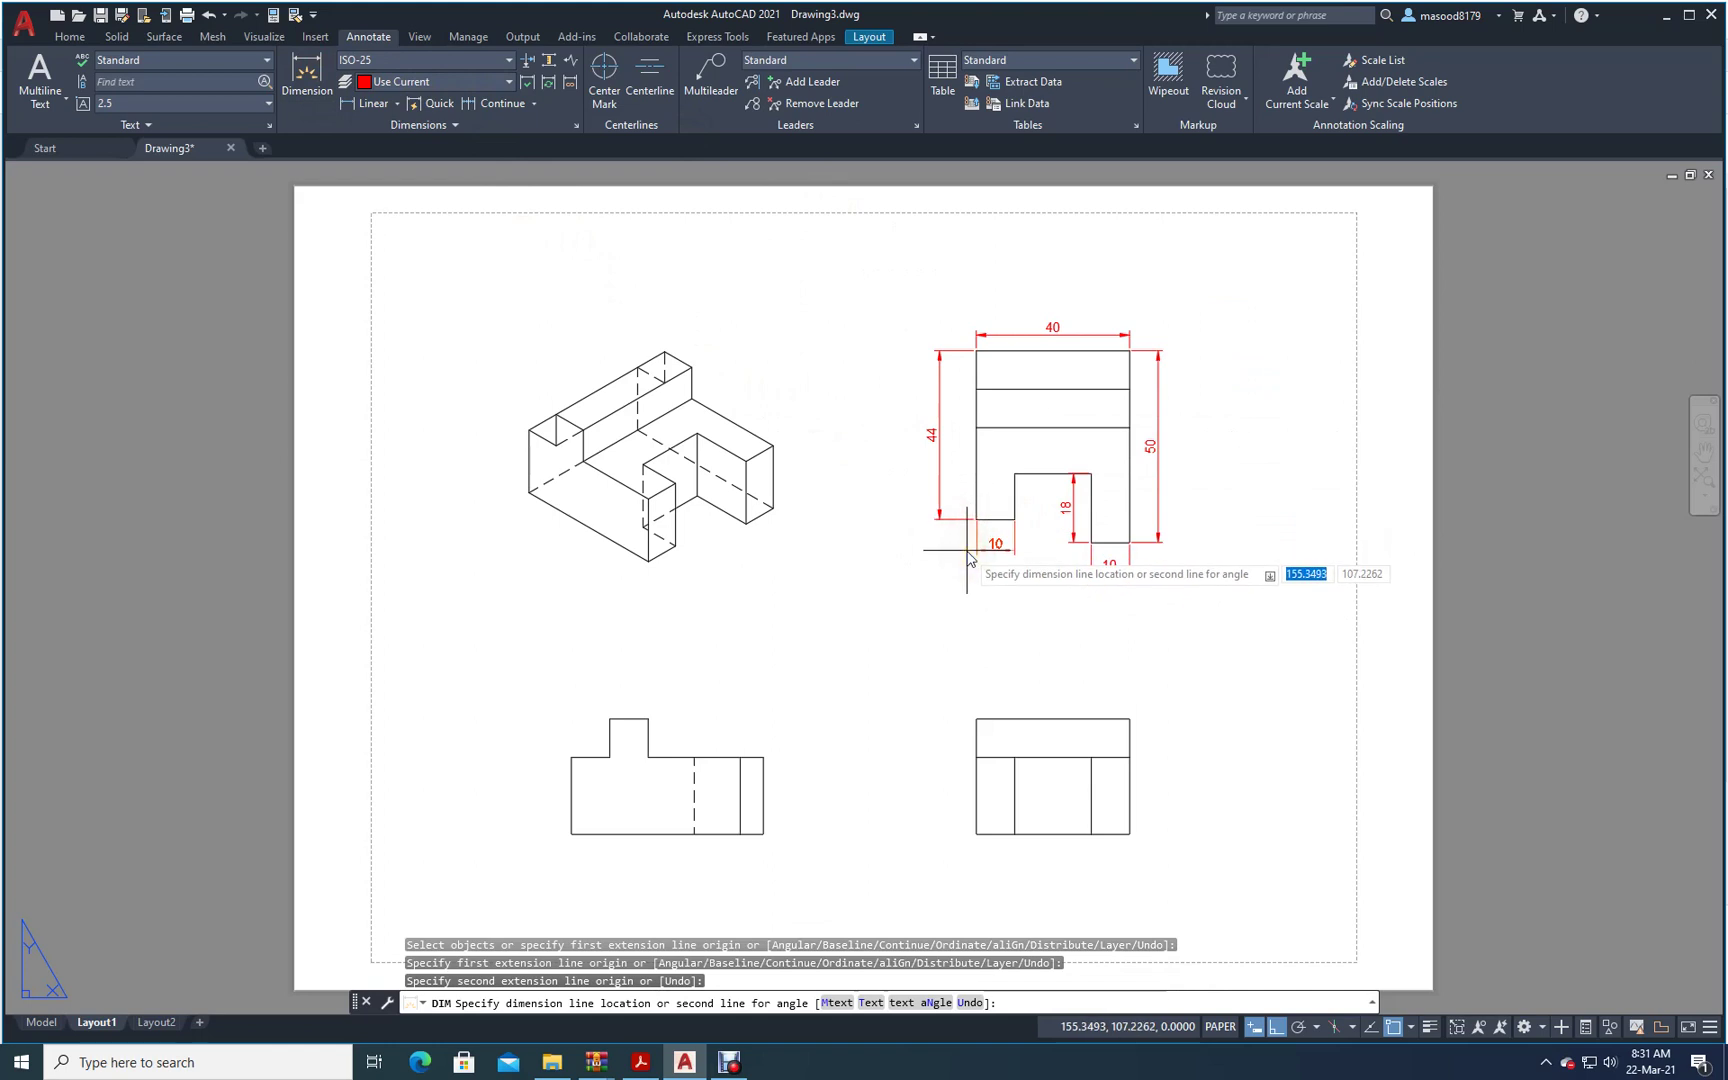
pyautogui.click(965, 549)
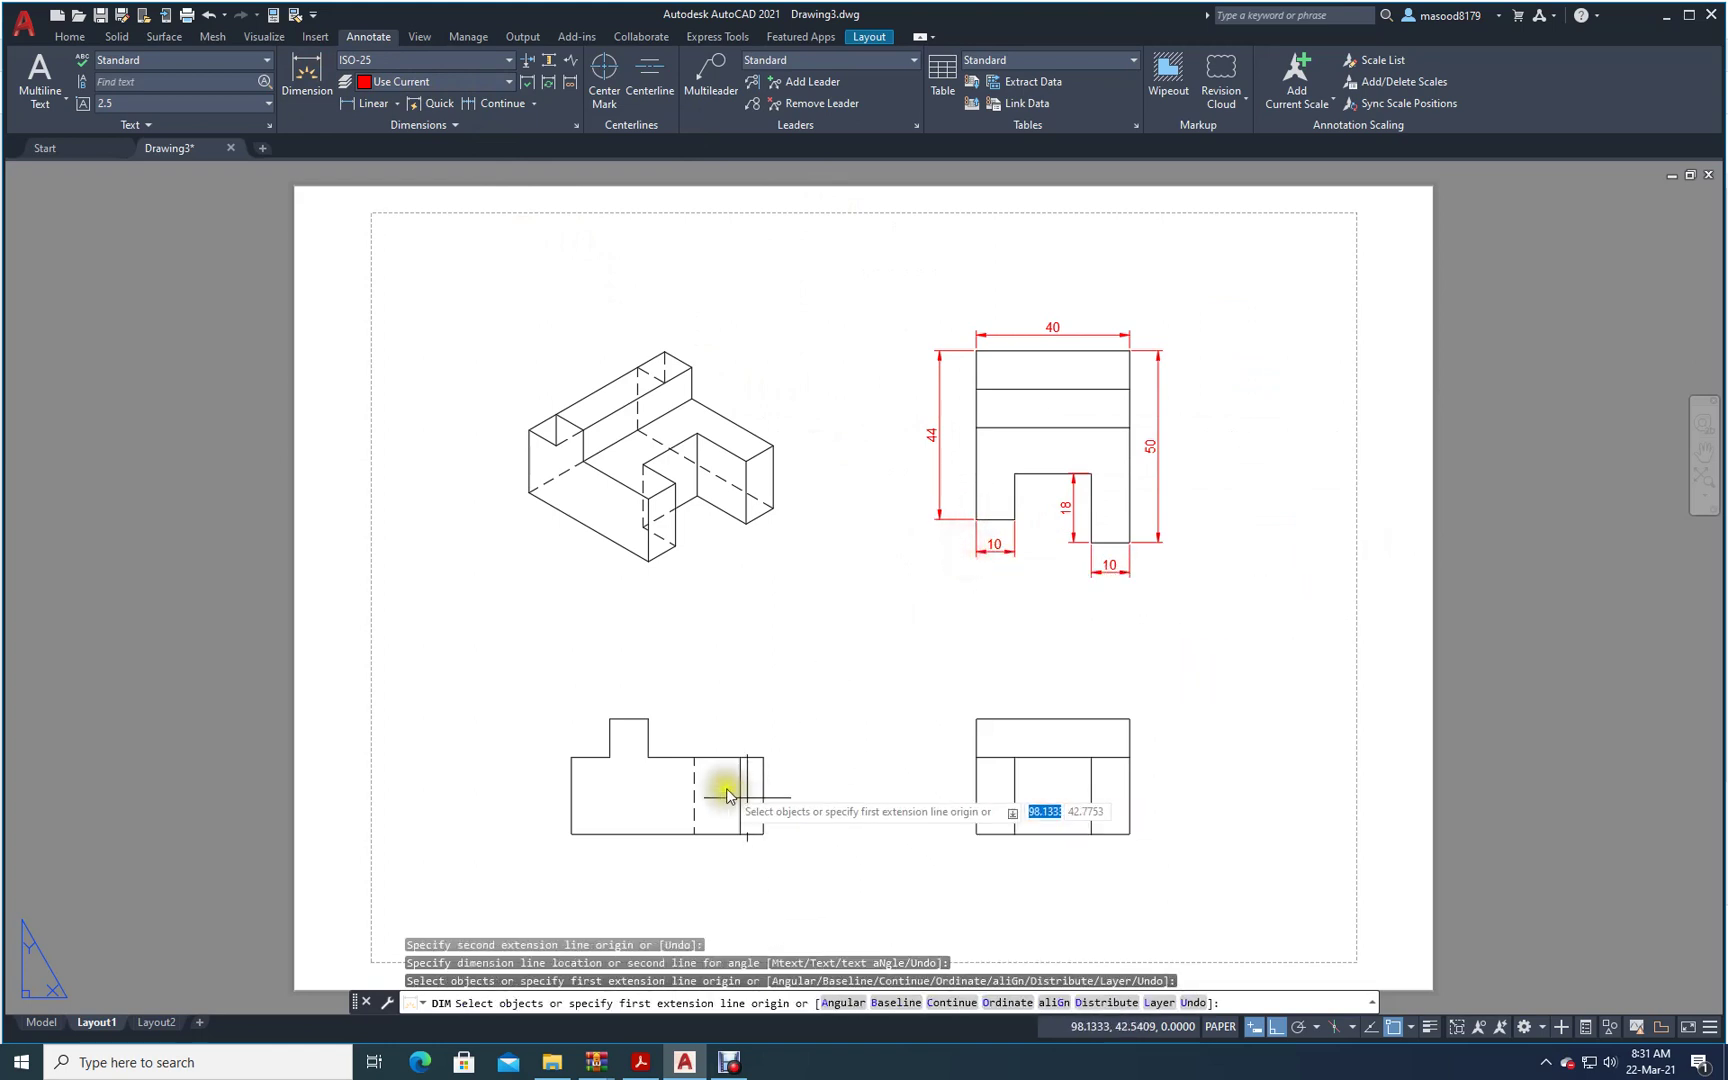
# - Add a 10 dimension across the top and continue the chain with 10 and 24
pyautogui.click(303, 62)
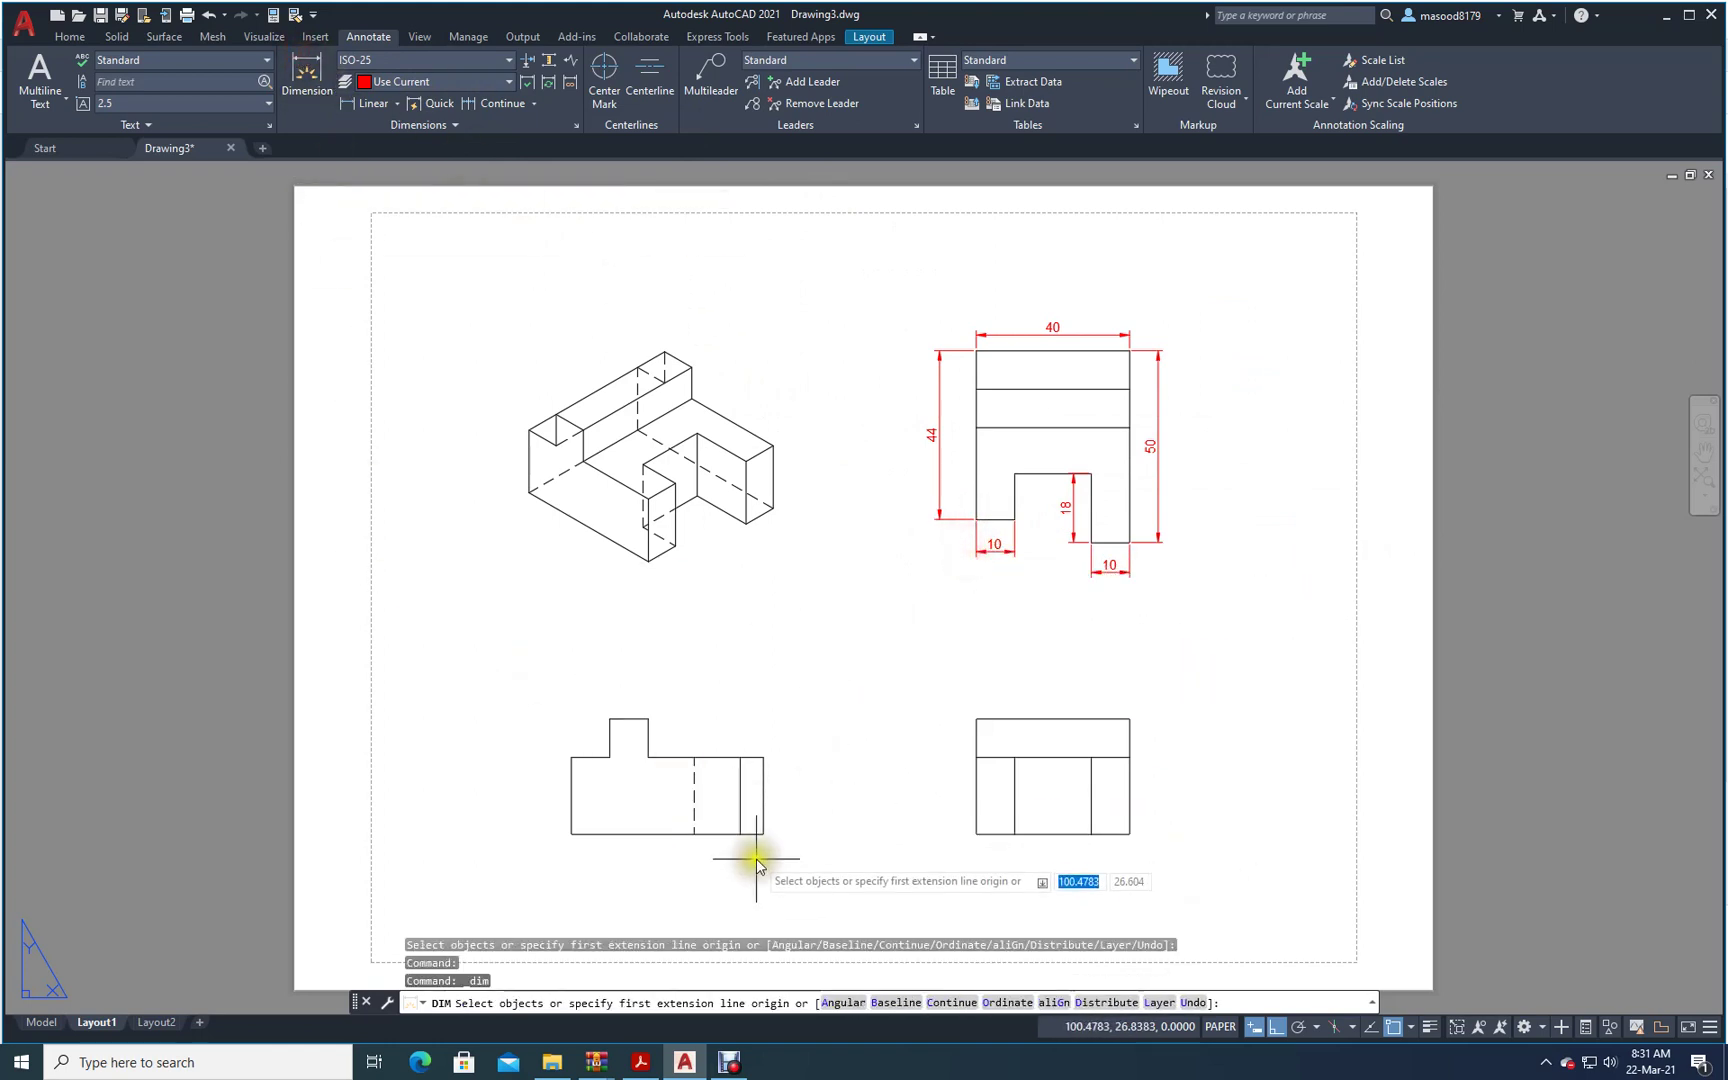
pyautogui.press('Return')
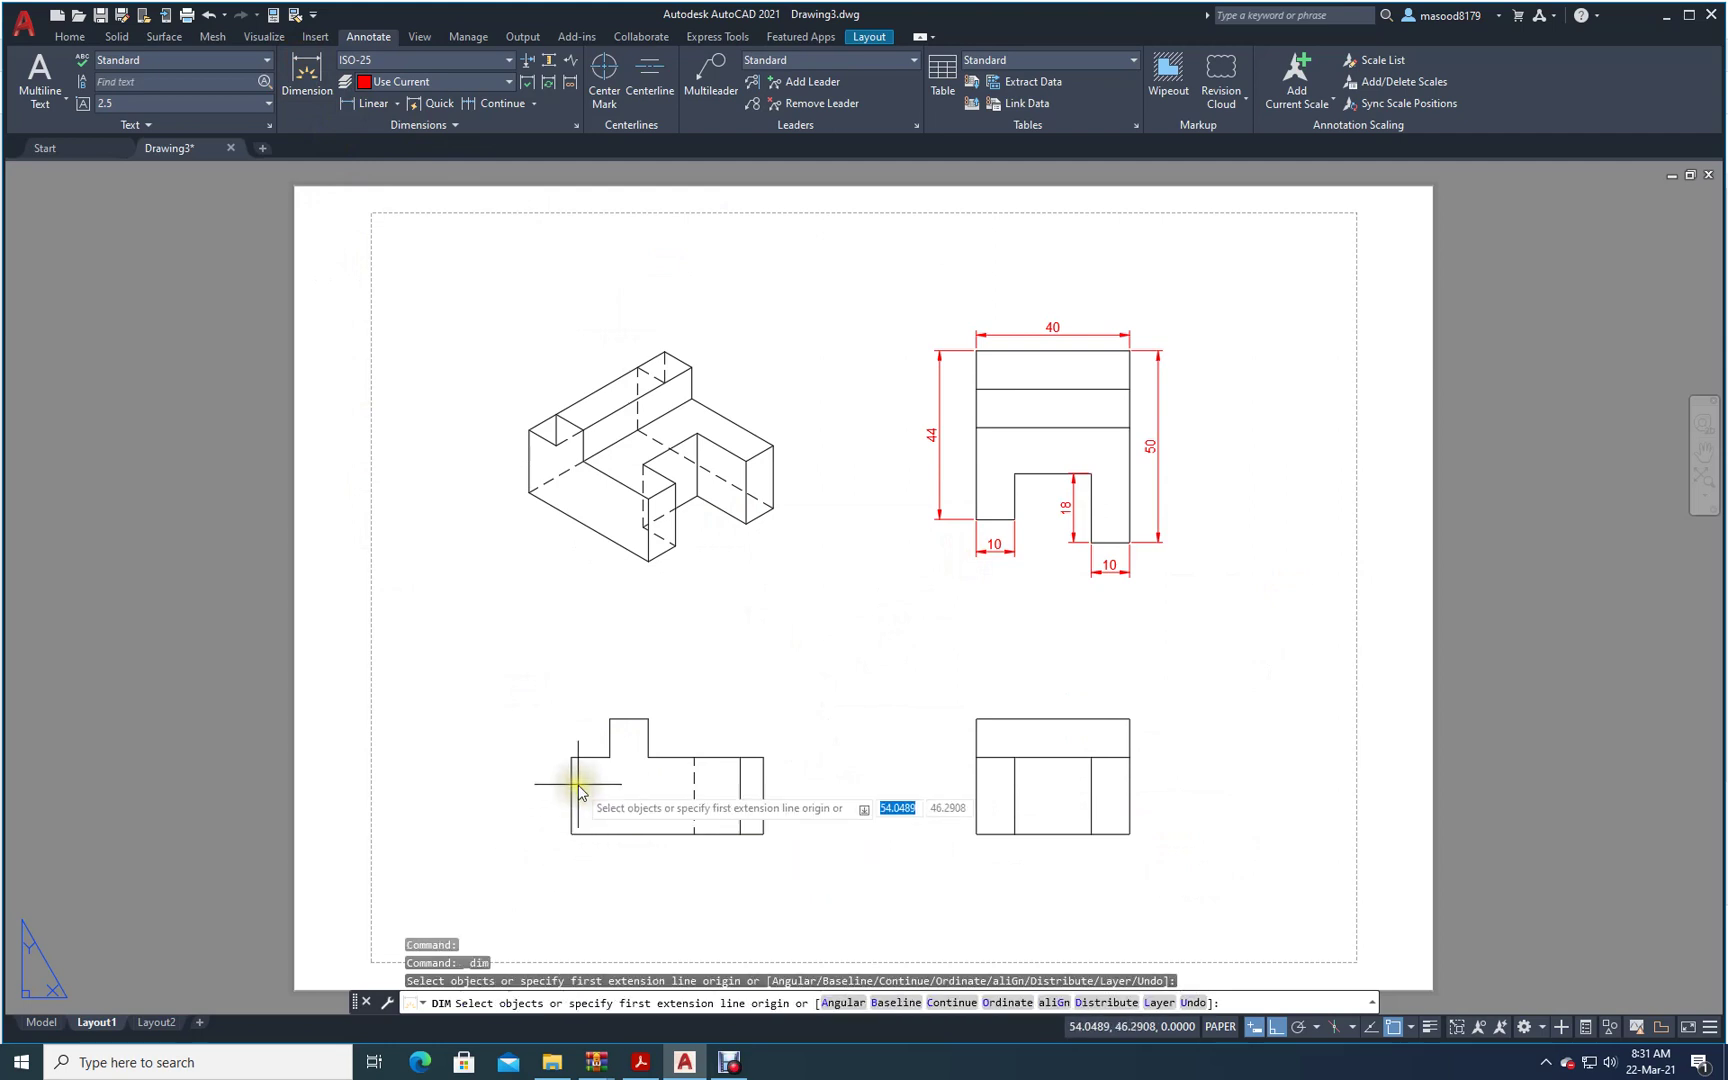
pyautogui.click(572, 757)
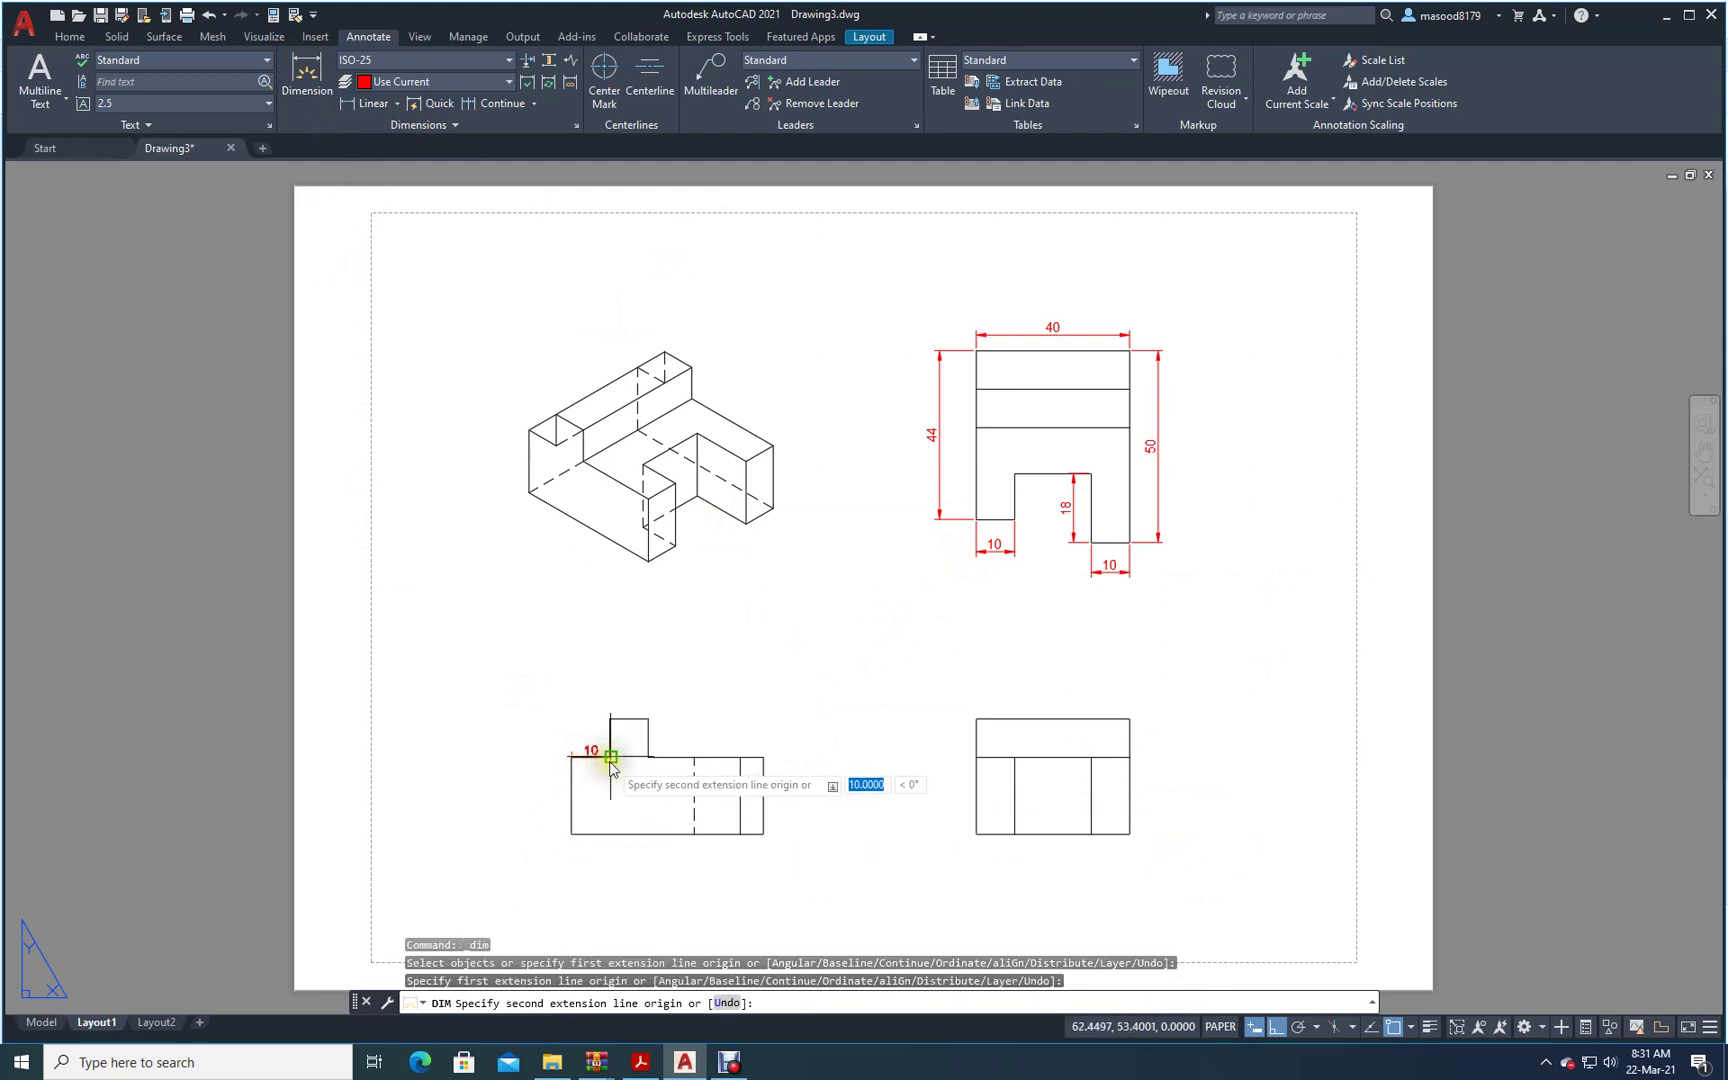
pyautogui.click(609, 757)
pyautogui.click(609, 691)
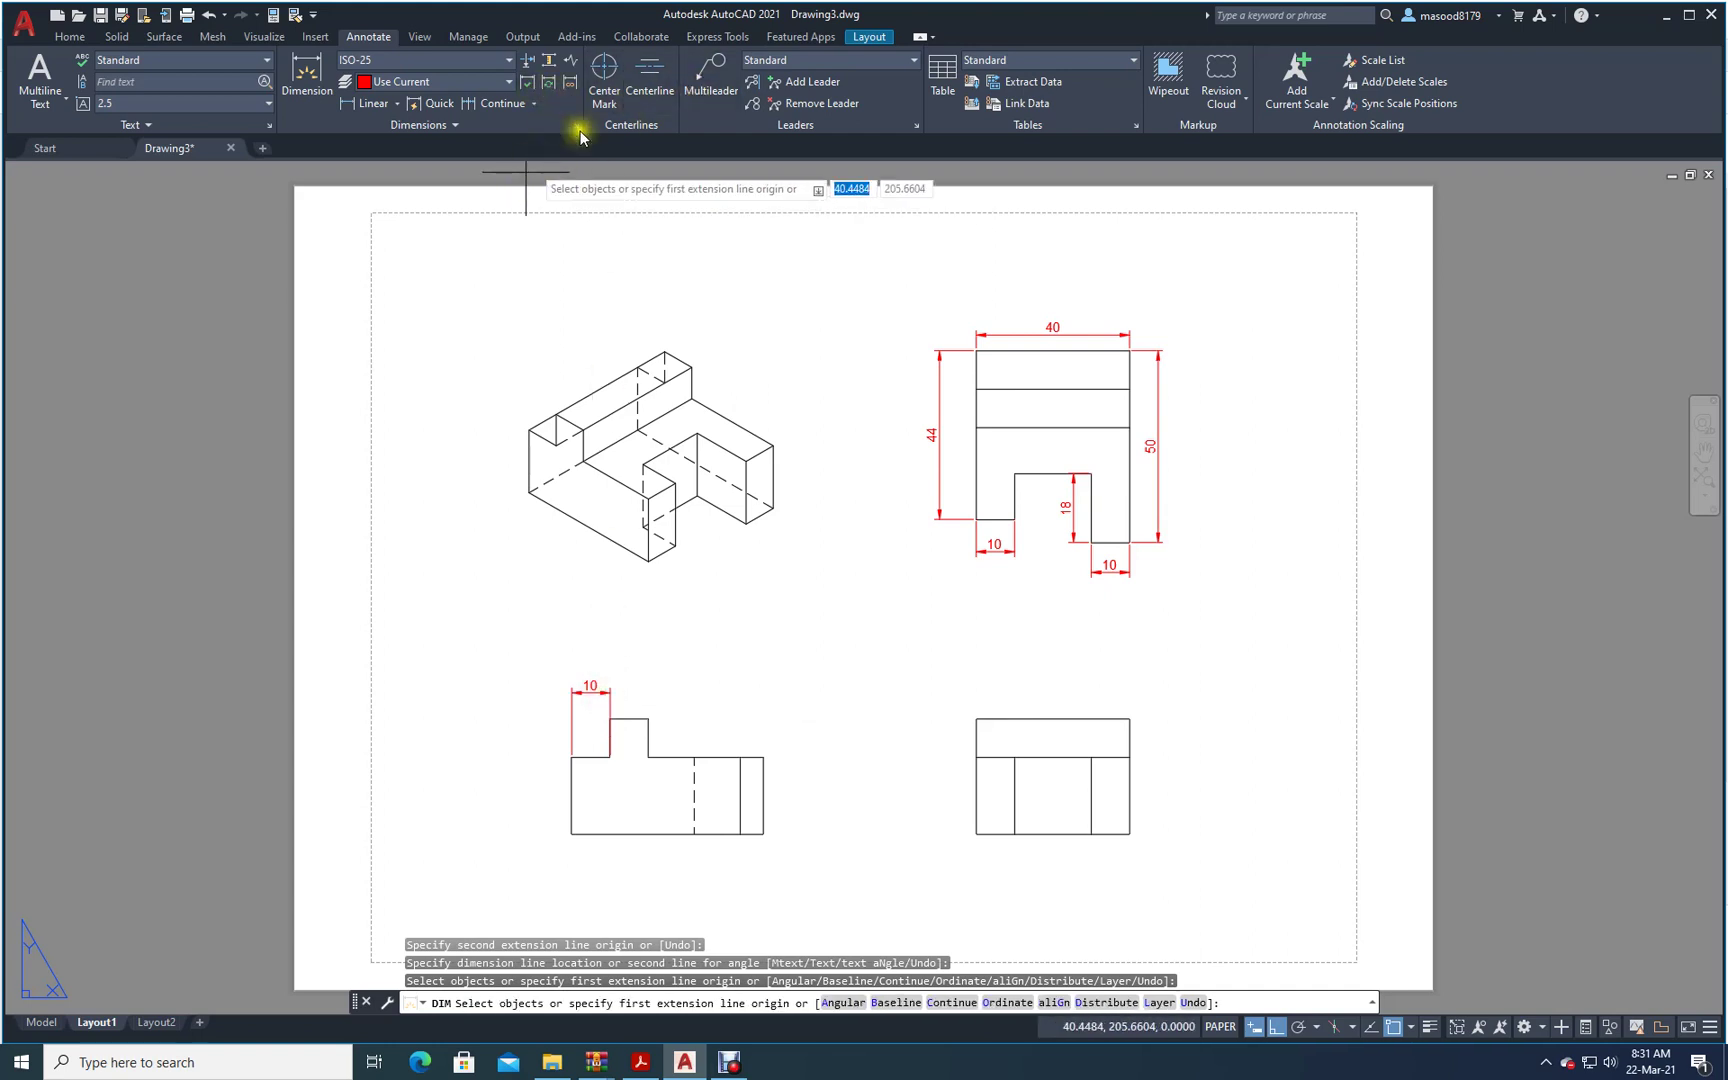
pyautogui.click(490, 103)
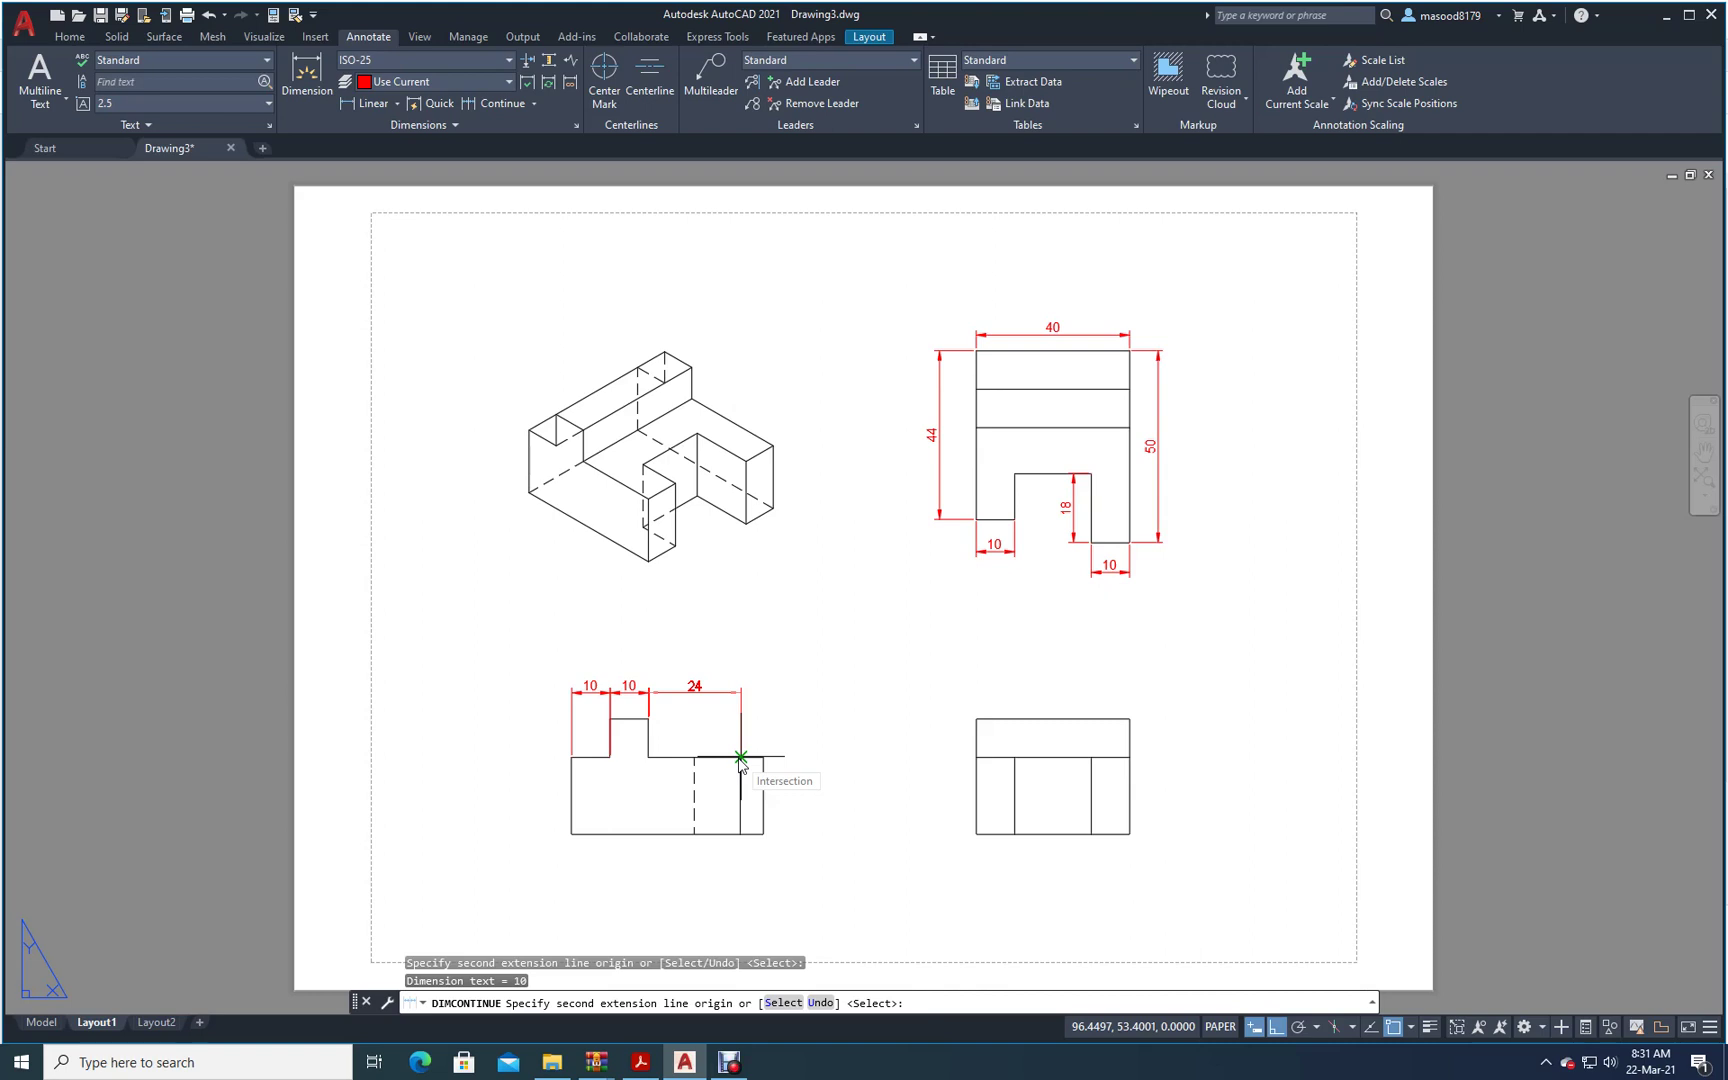
pyautogui.click(740, 758)
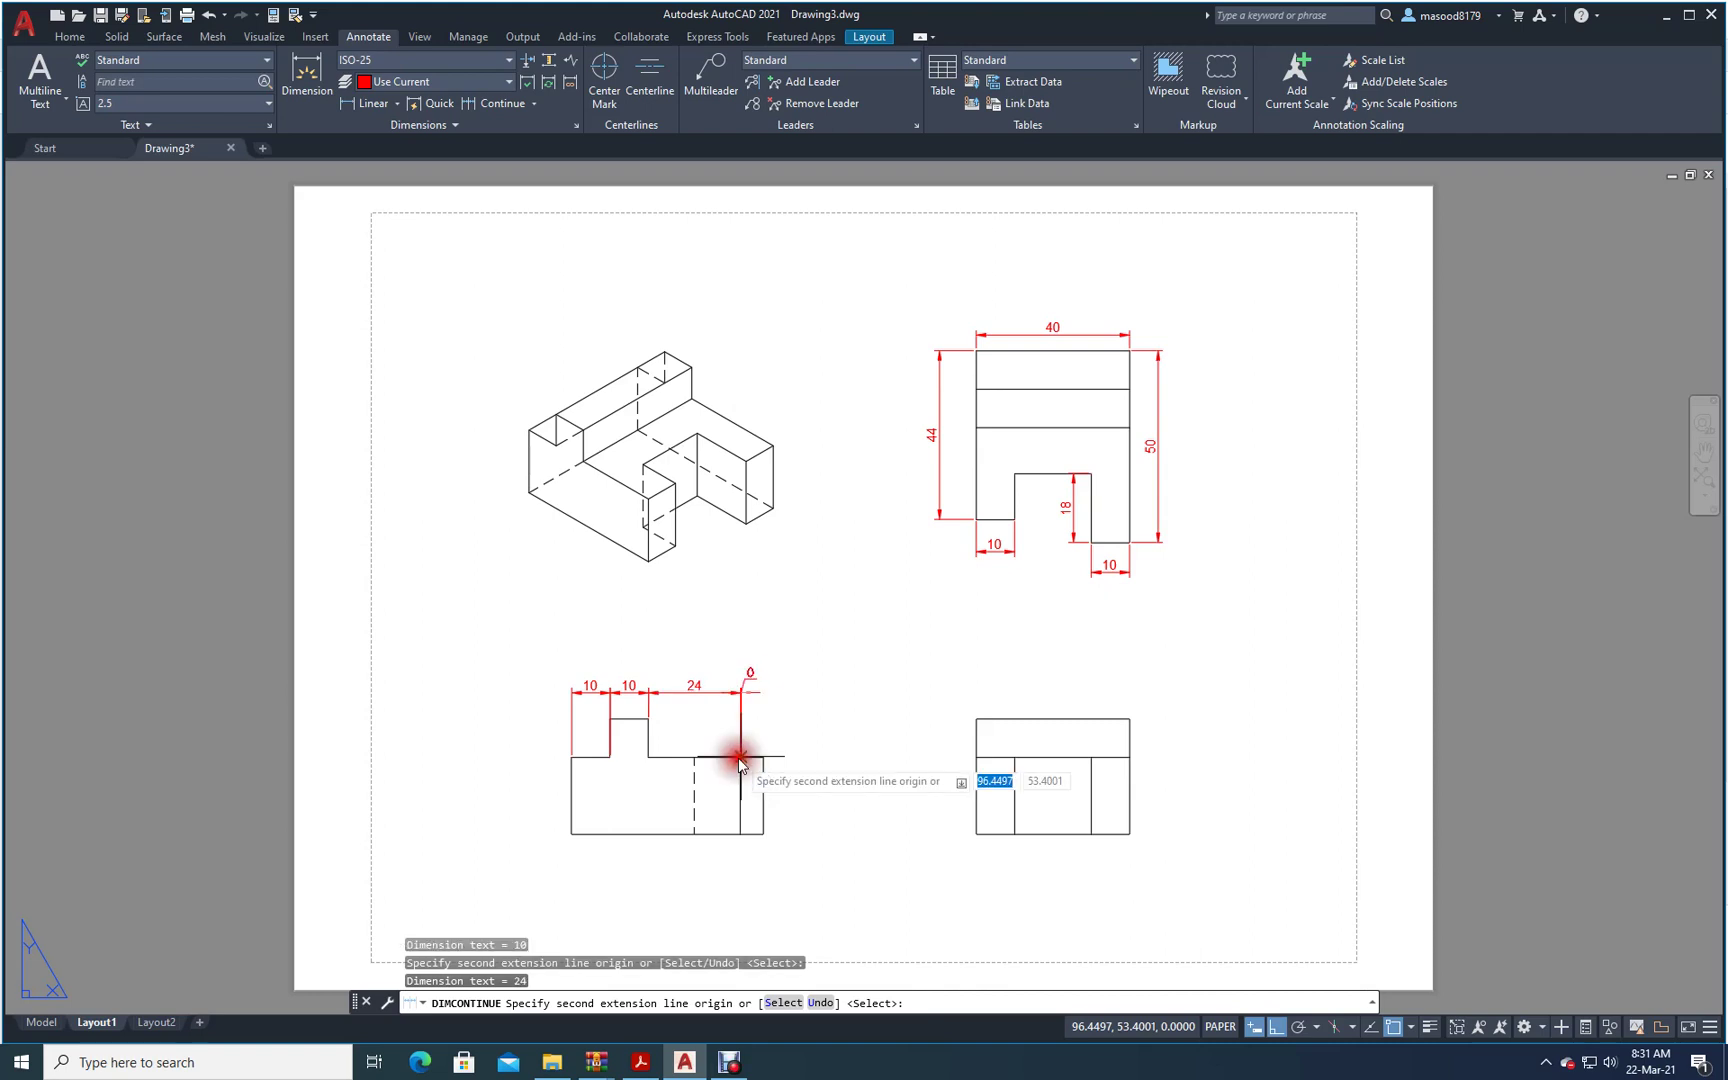
pyautogui.press('Return')
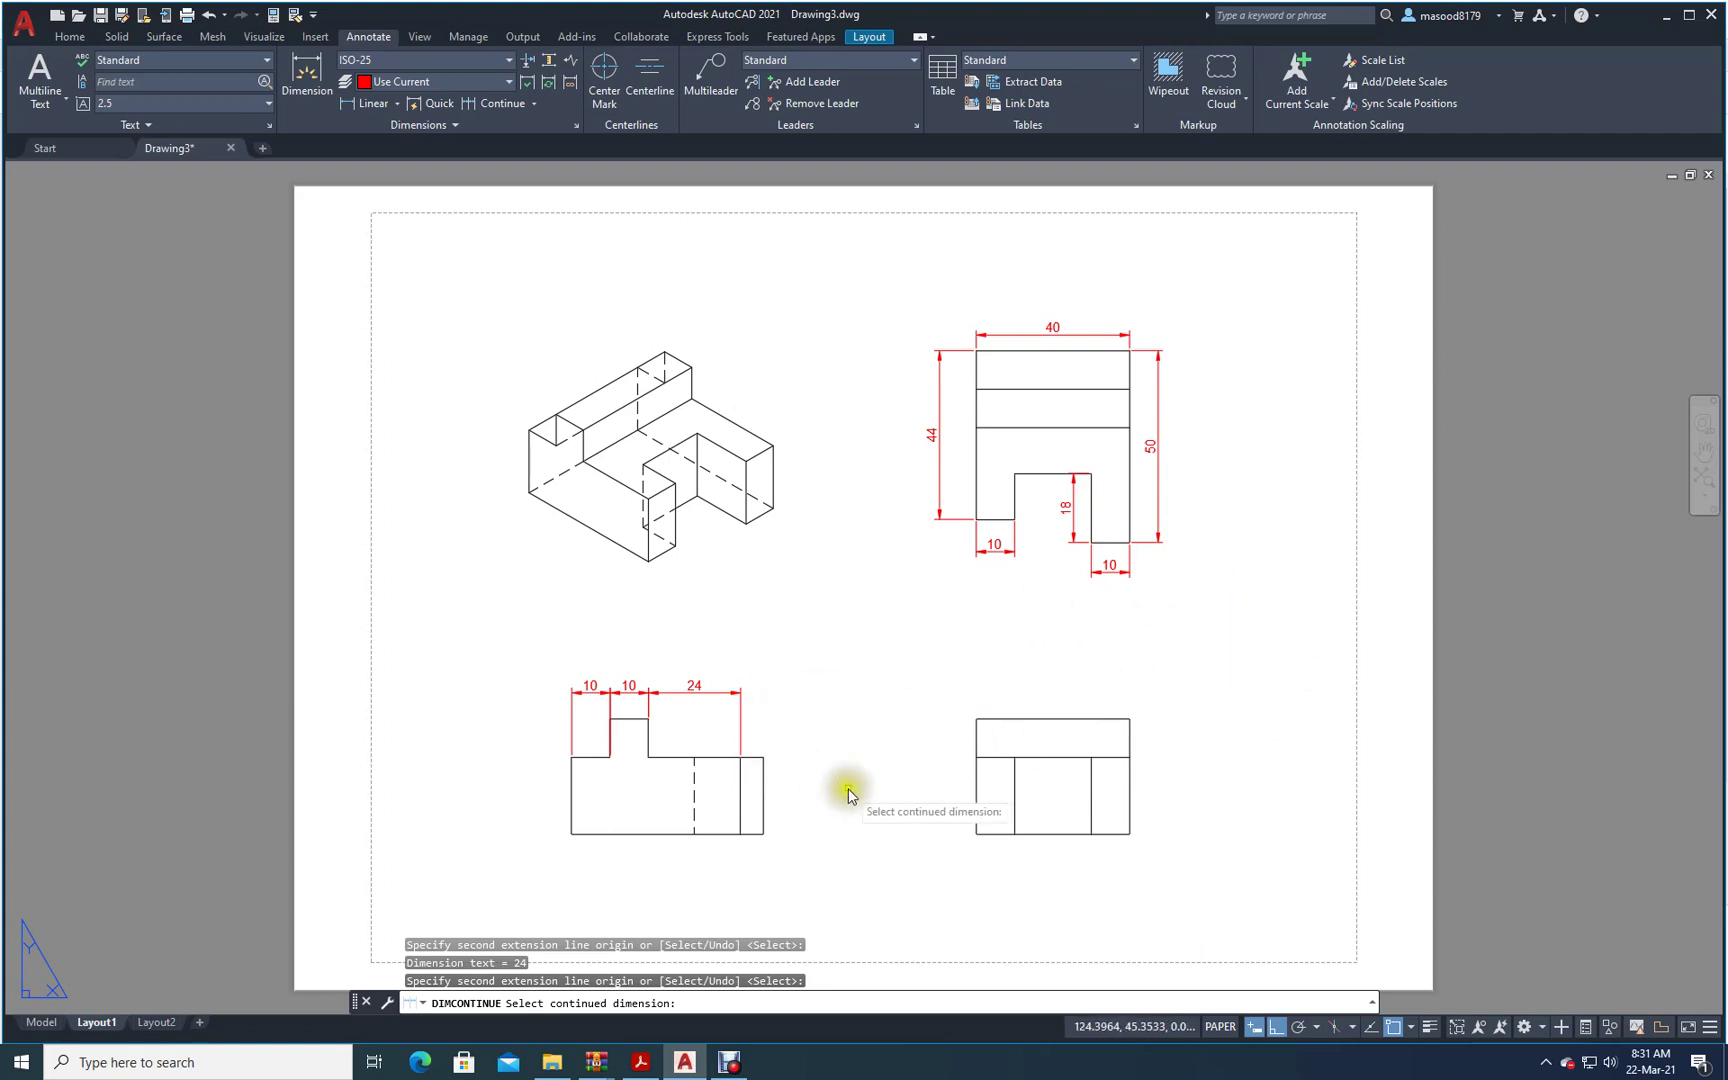
pyautogui.press('Escape')
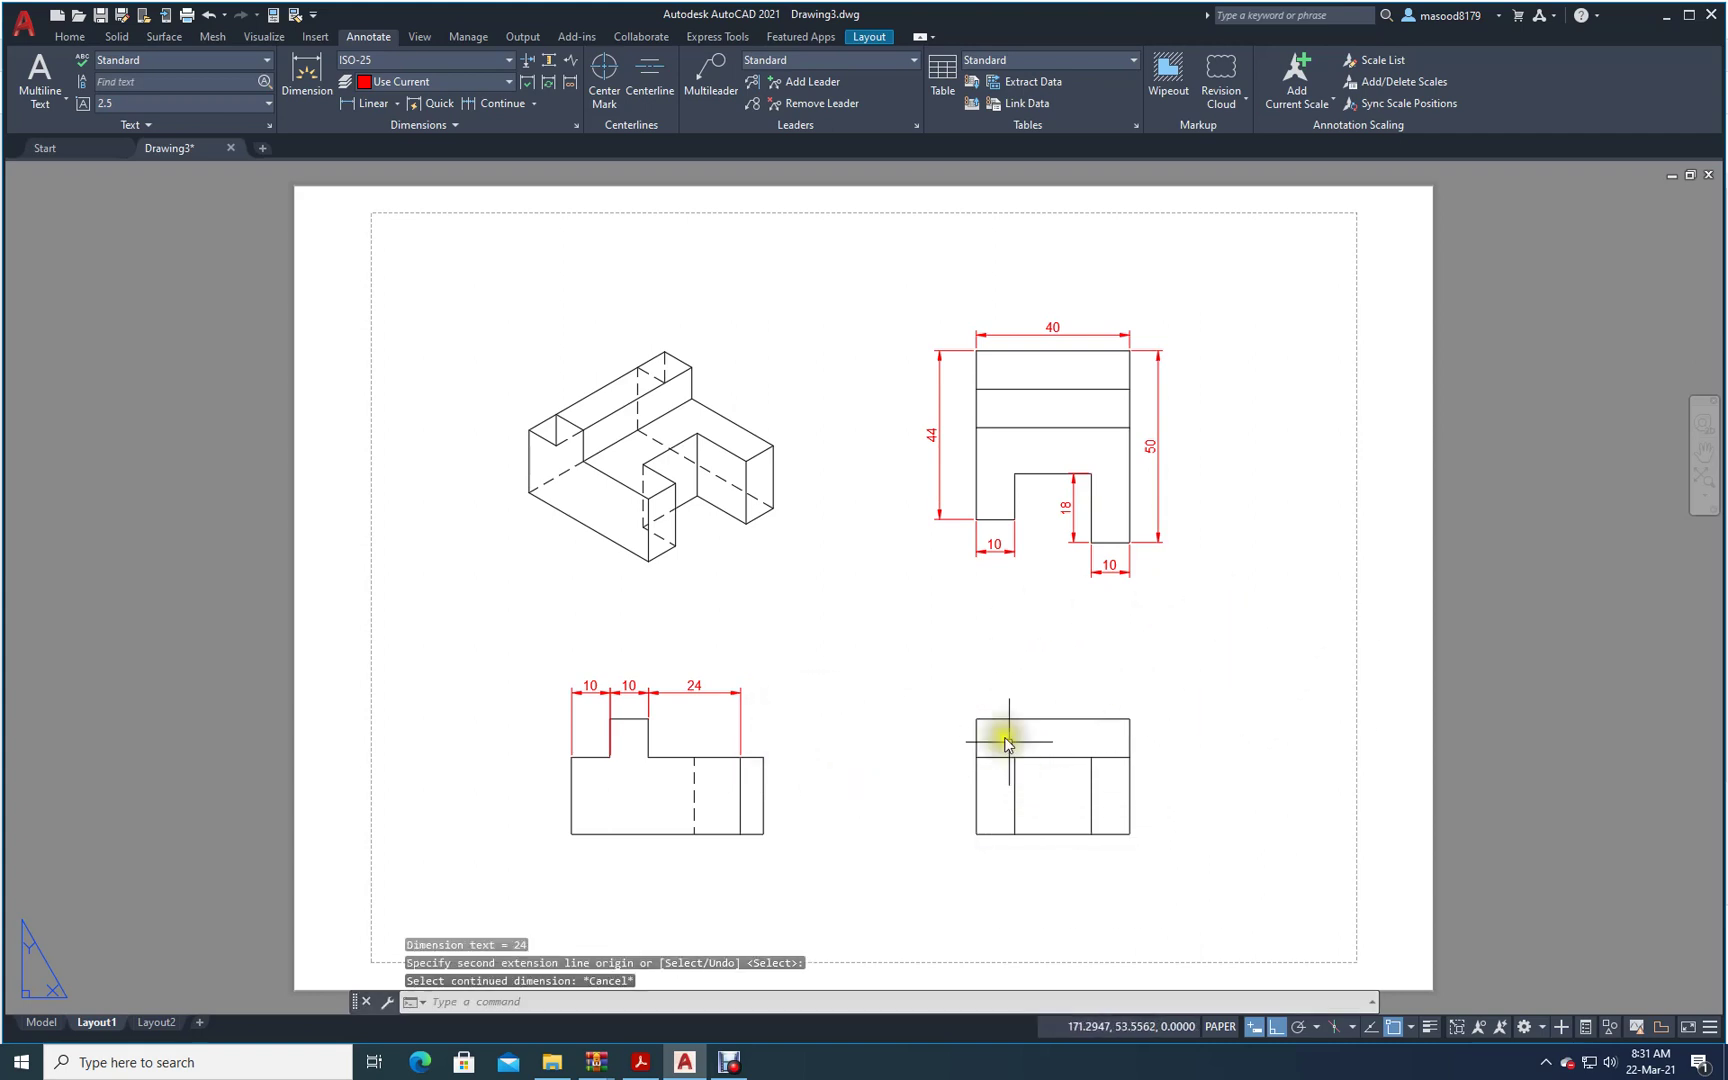
# - Add the 30 and 20 height dimensions on the front view's left side
pyautogui.click(306, 72)
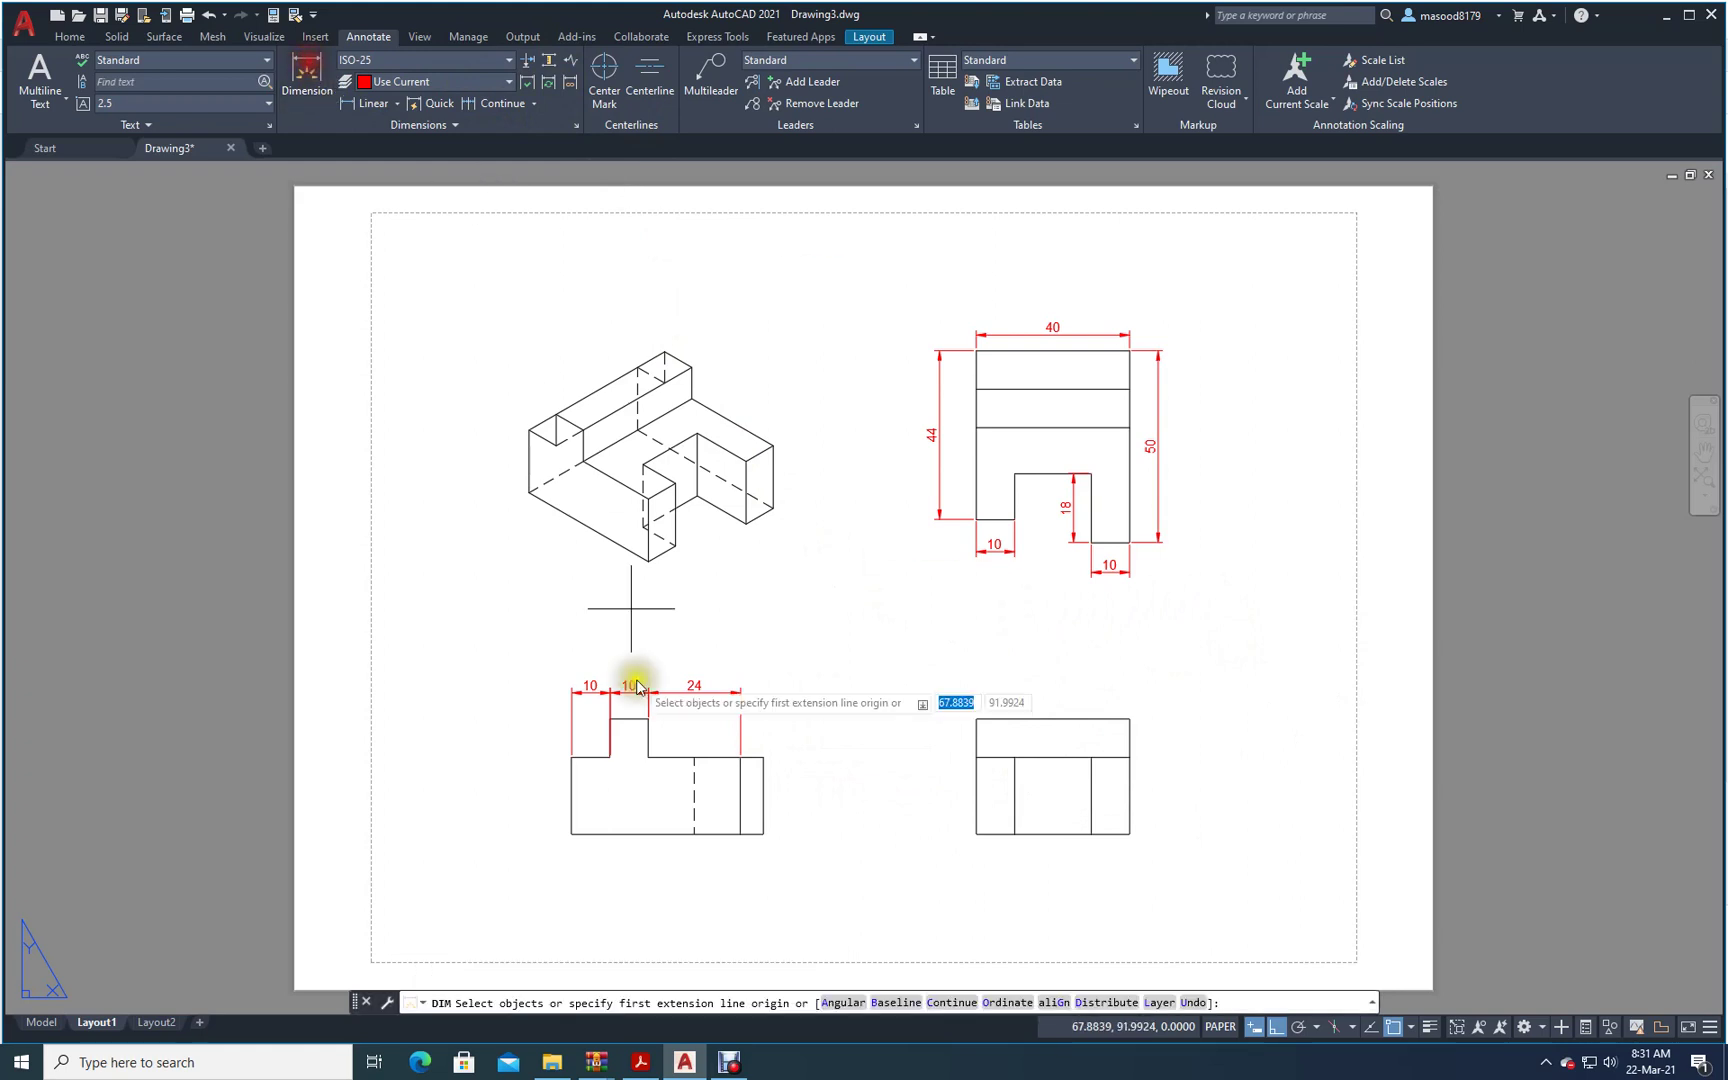
pyautogui.click(610, 718)
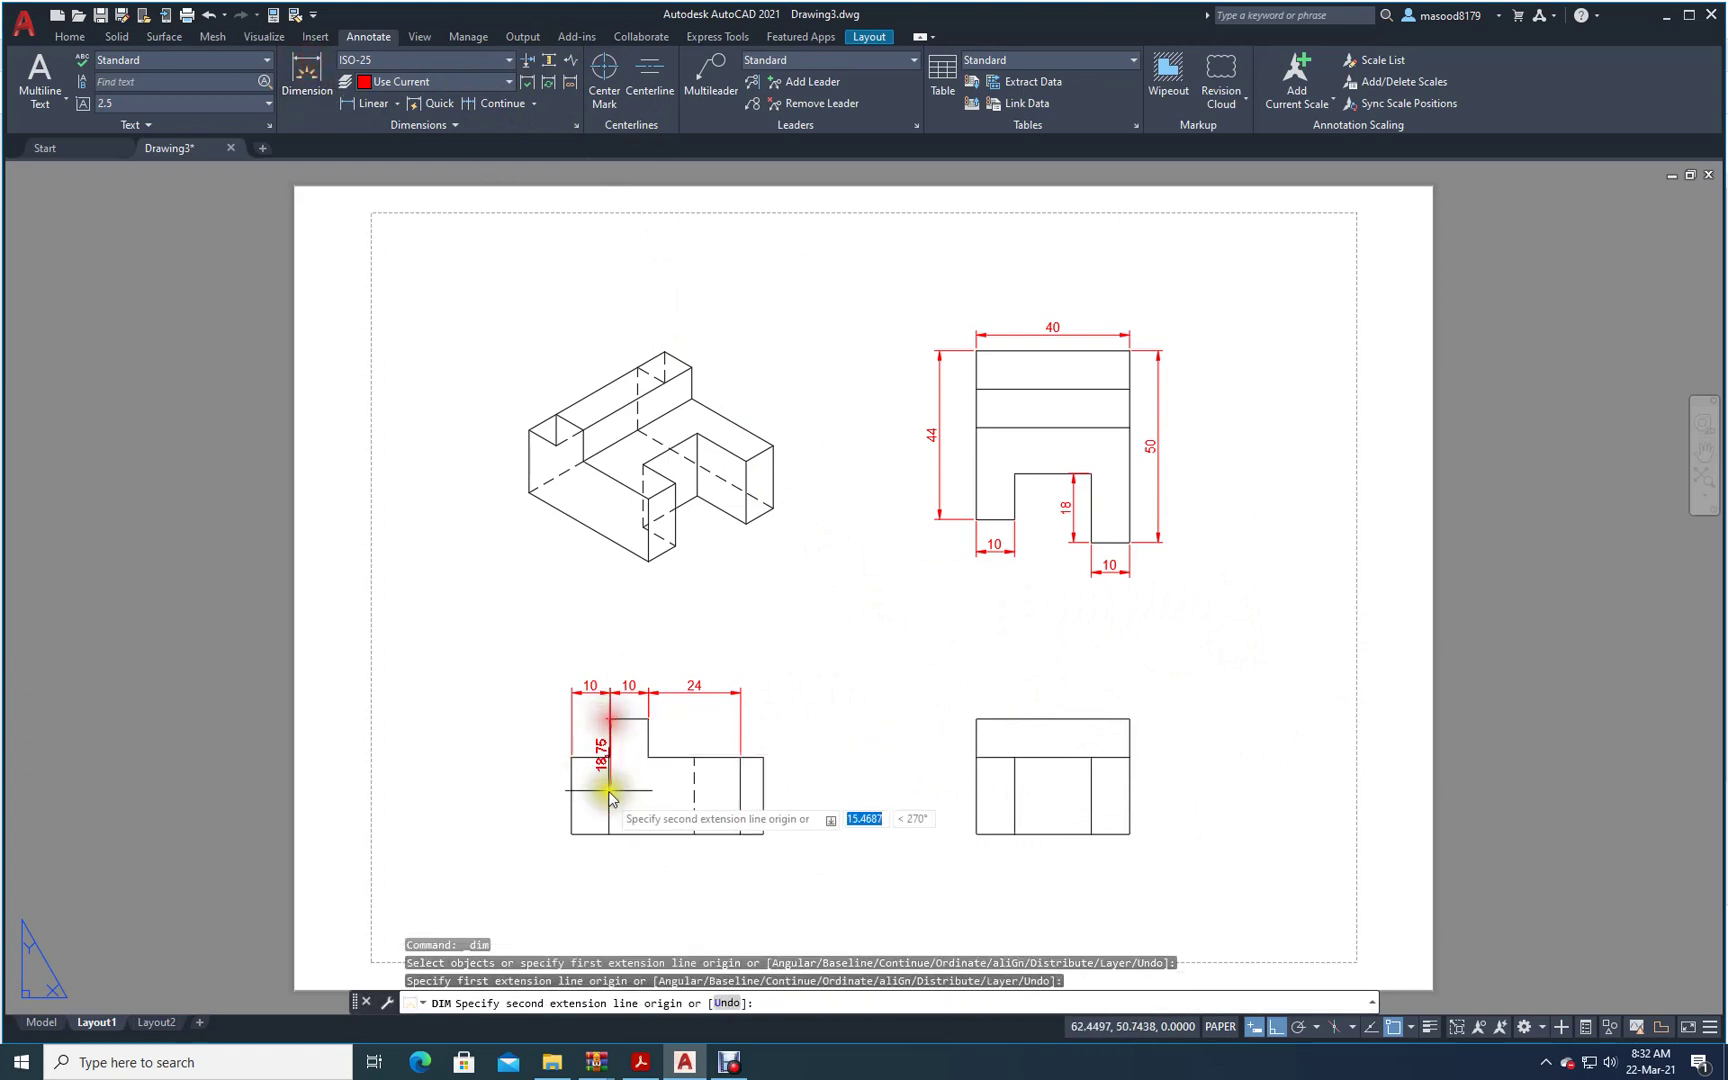
pyautogui.click(572, 834)
pyautogui.click(505, 812)
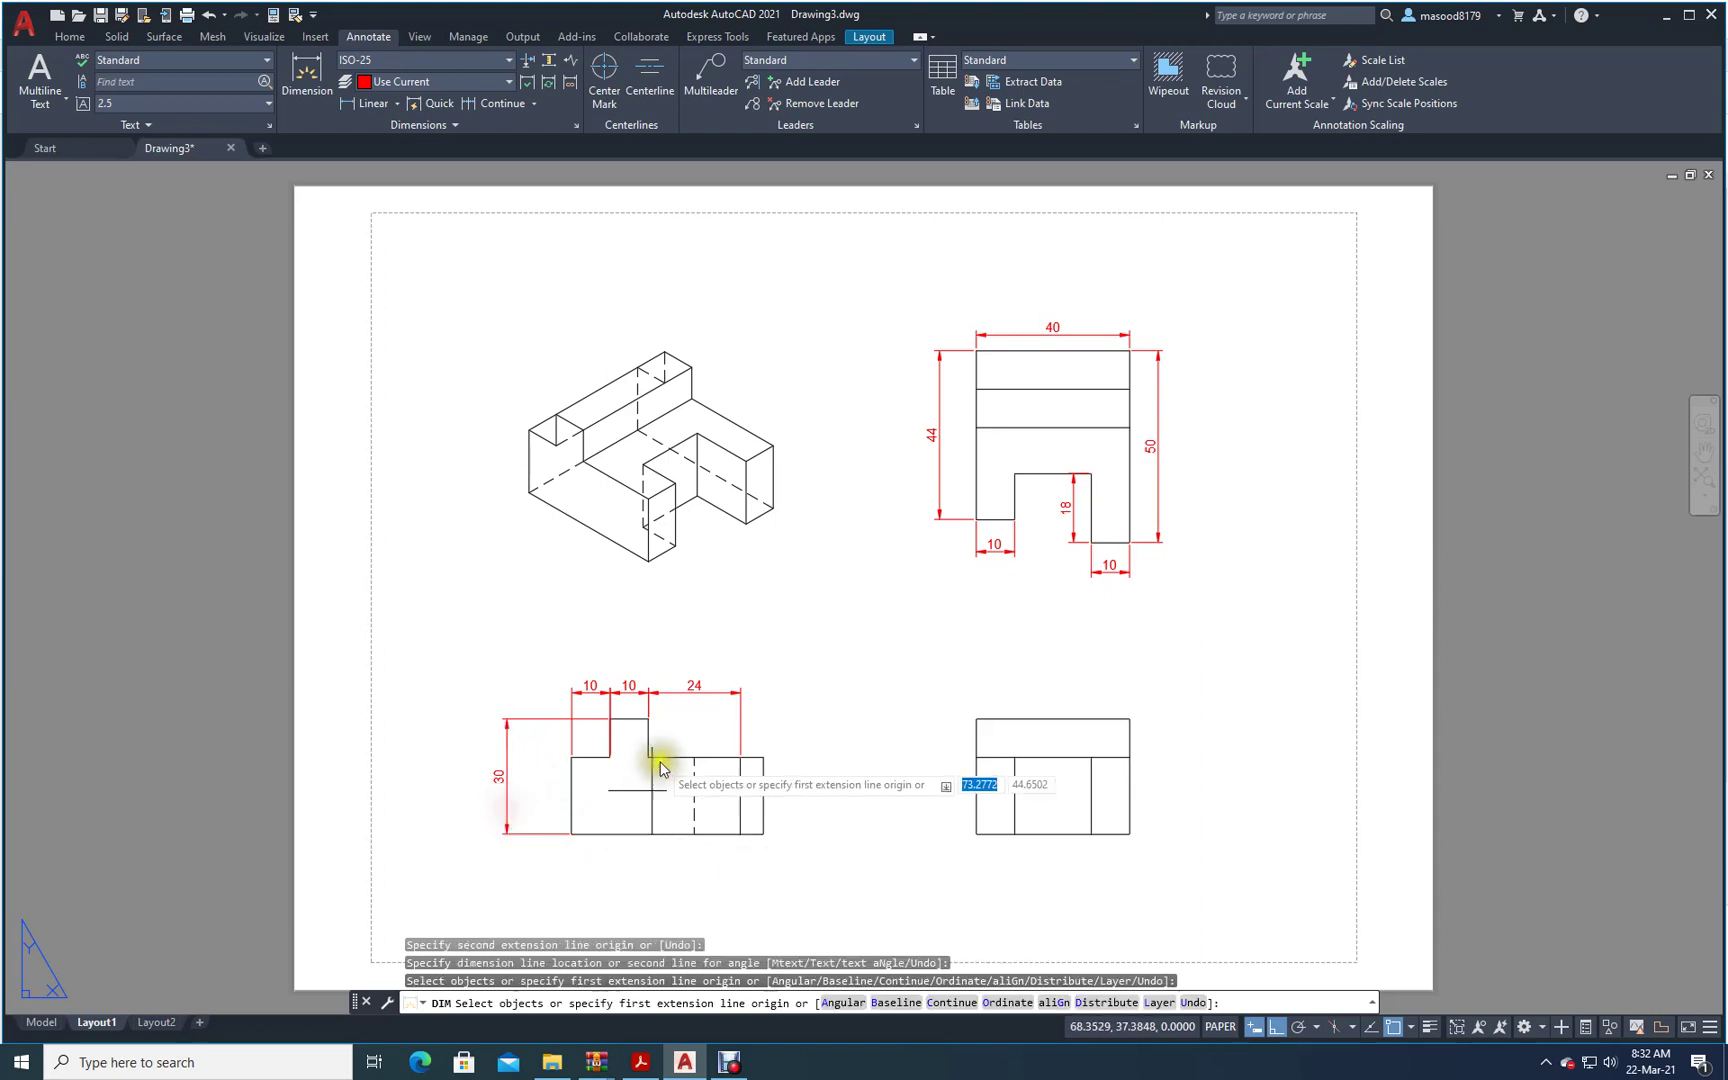
pyautogui.click(310, 60)
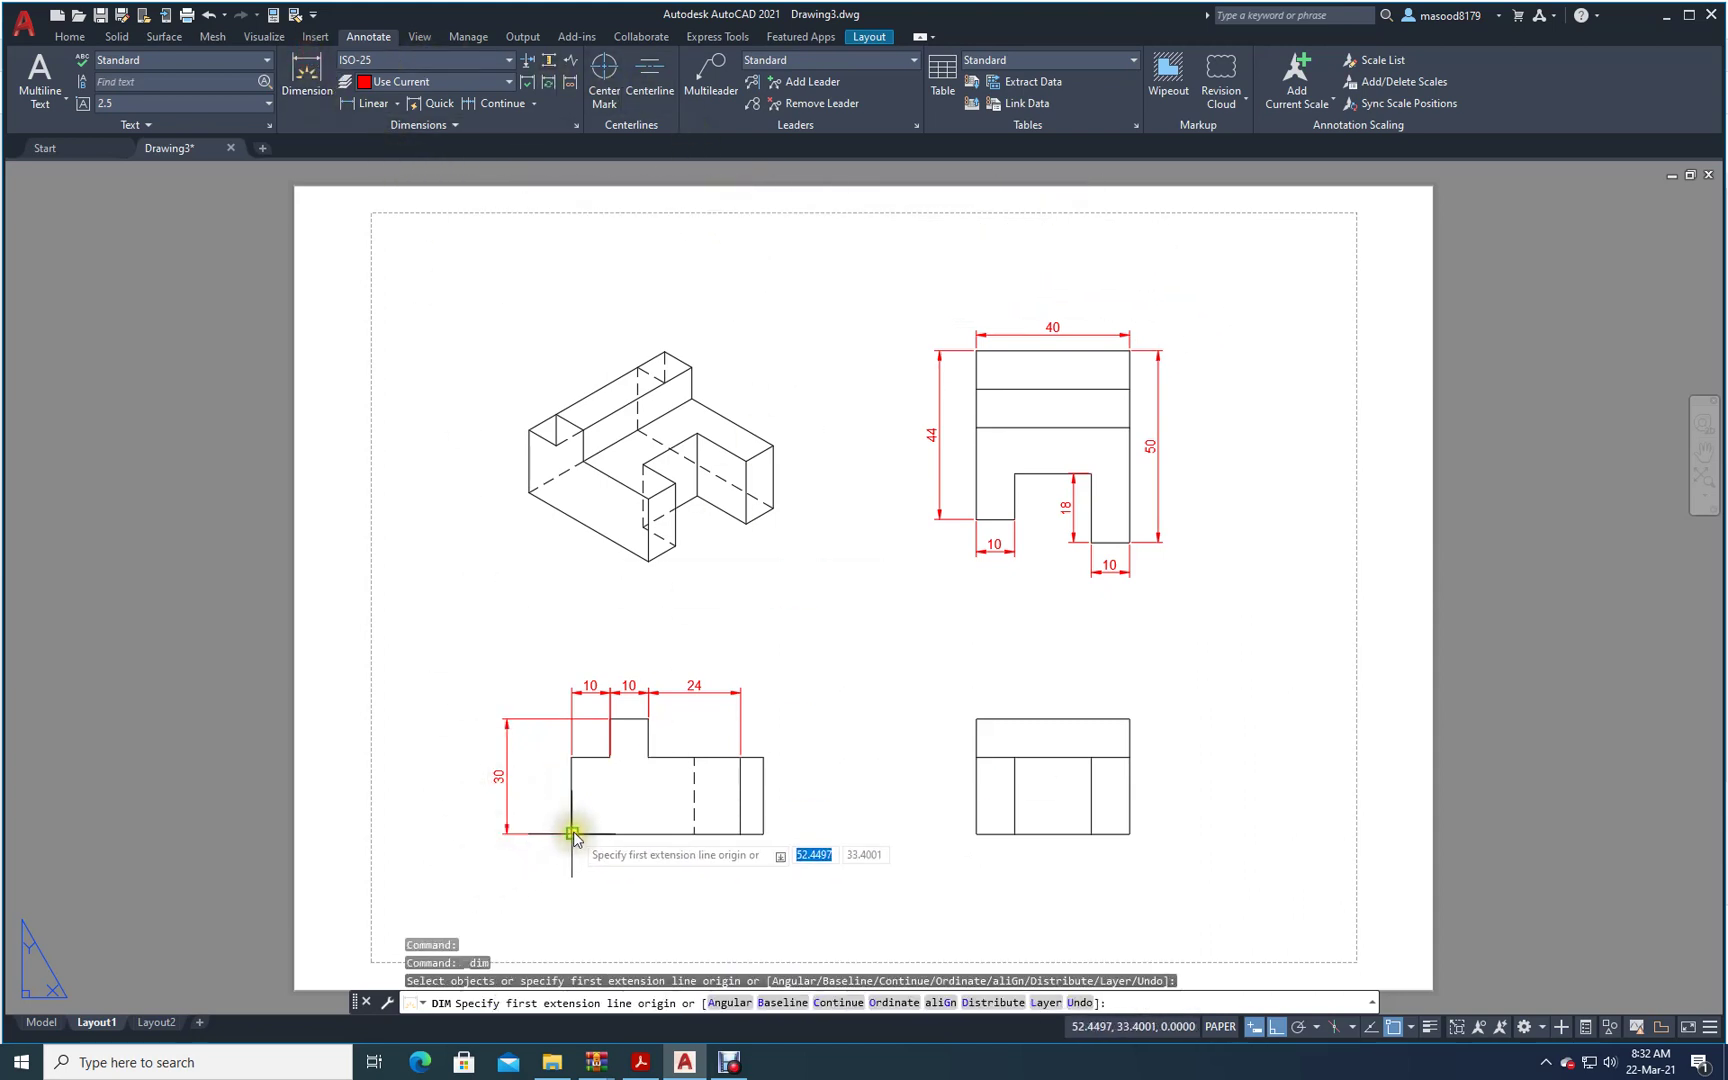
pyautogui.click(572, 832)
pyautogui.click(569, 759)
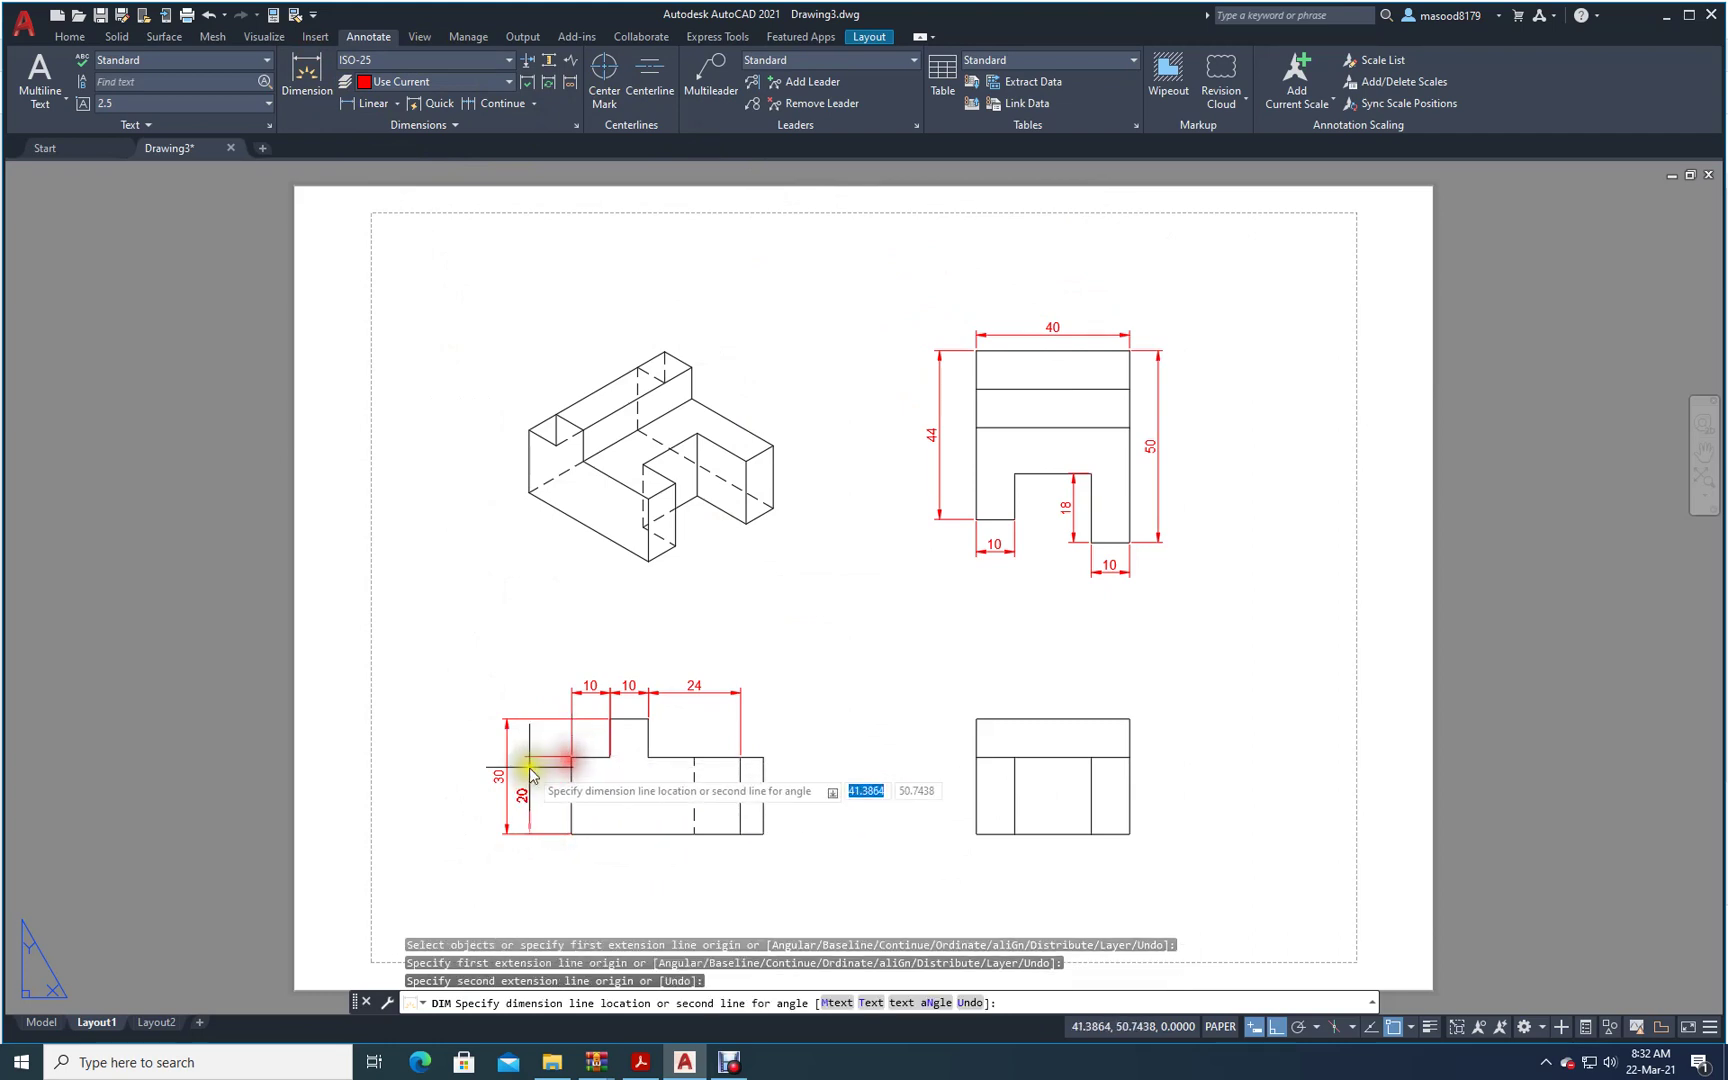
pyautogui.click(530, 772)
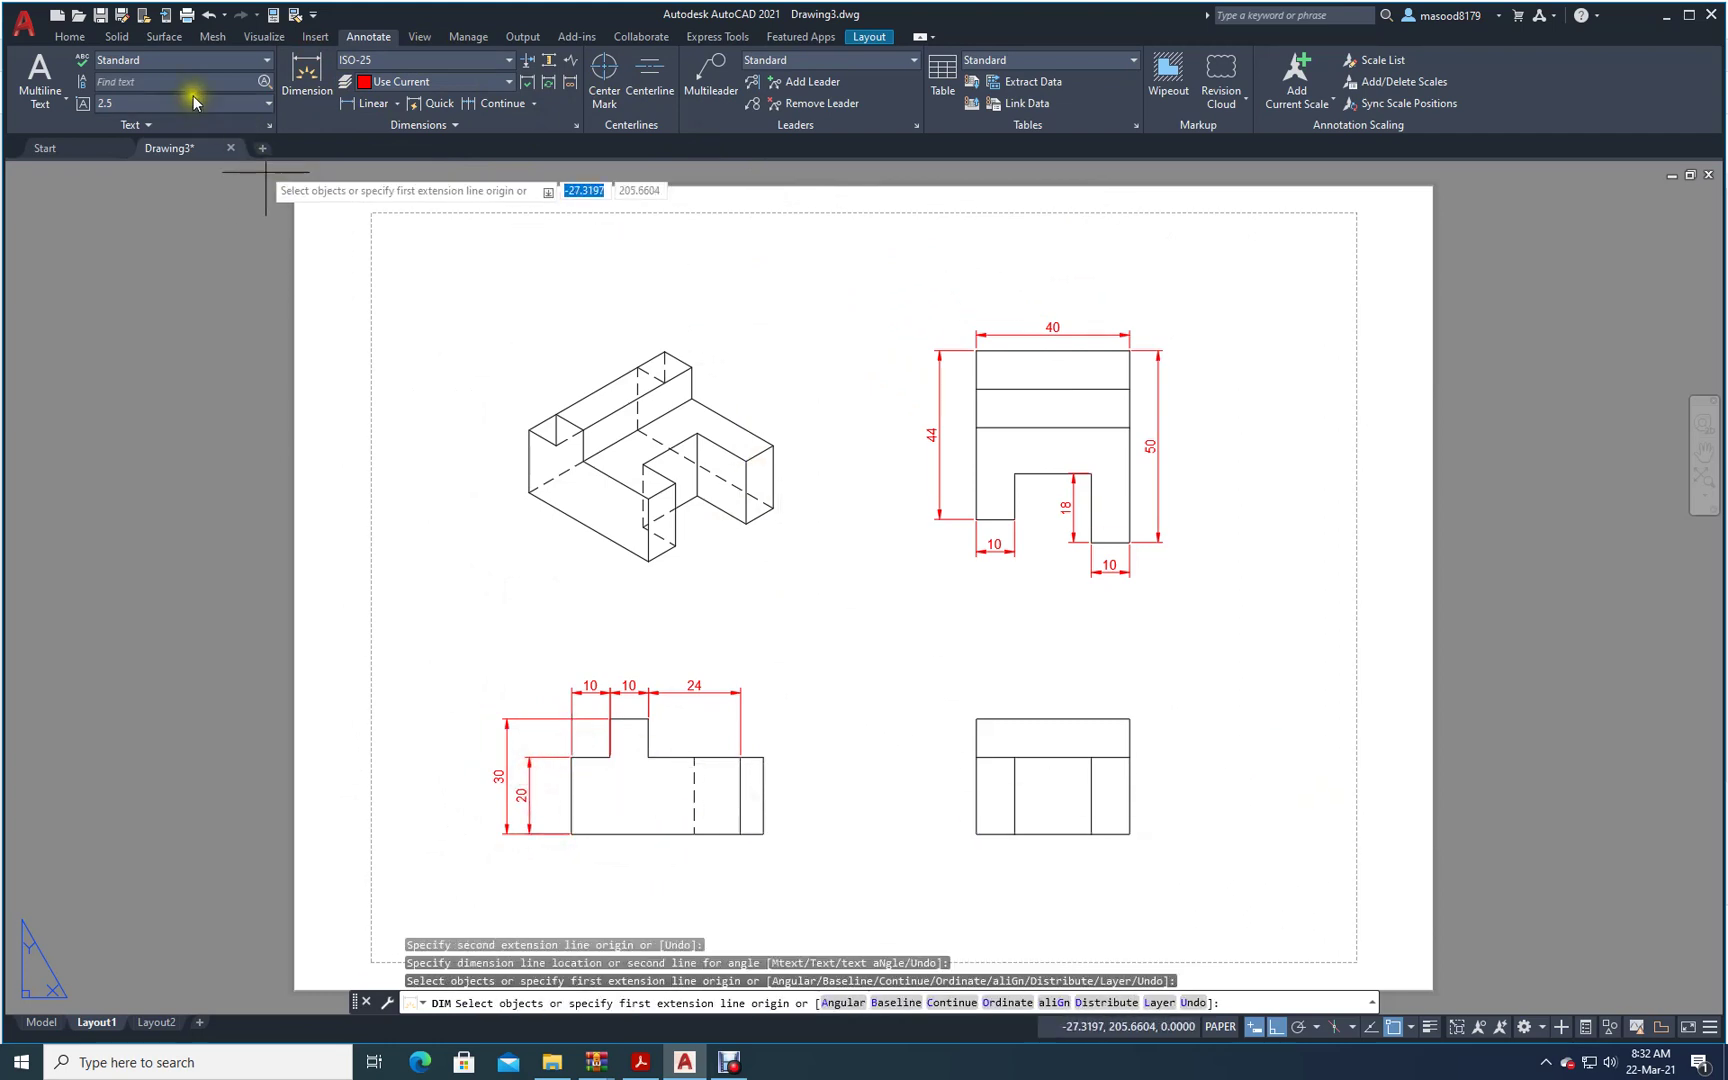
pyautogui.click(305, 68)
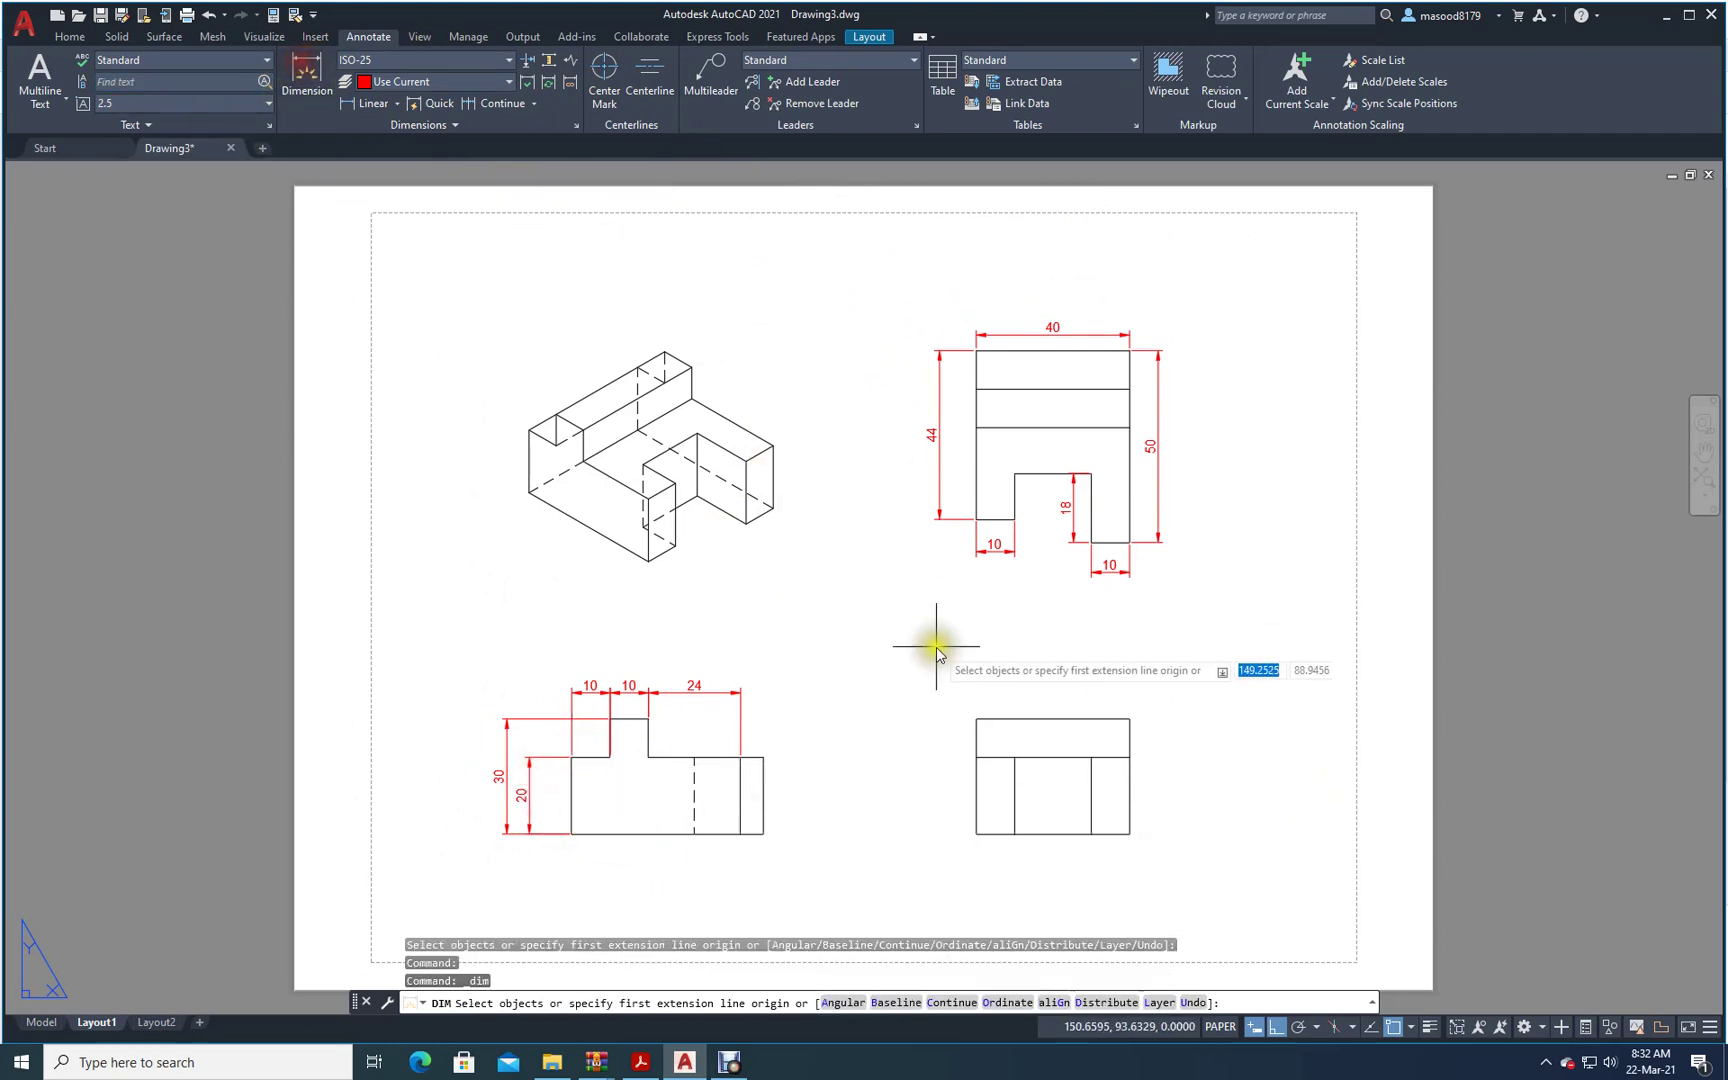
# - Dimension the side view: 40 width on top, 30 height left, 10 step right
pyautogui.click(1130, 718)
pyautogui.click(977, 718)
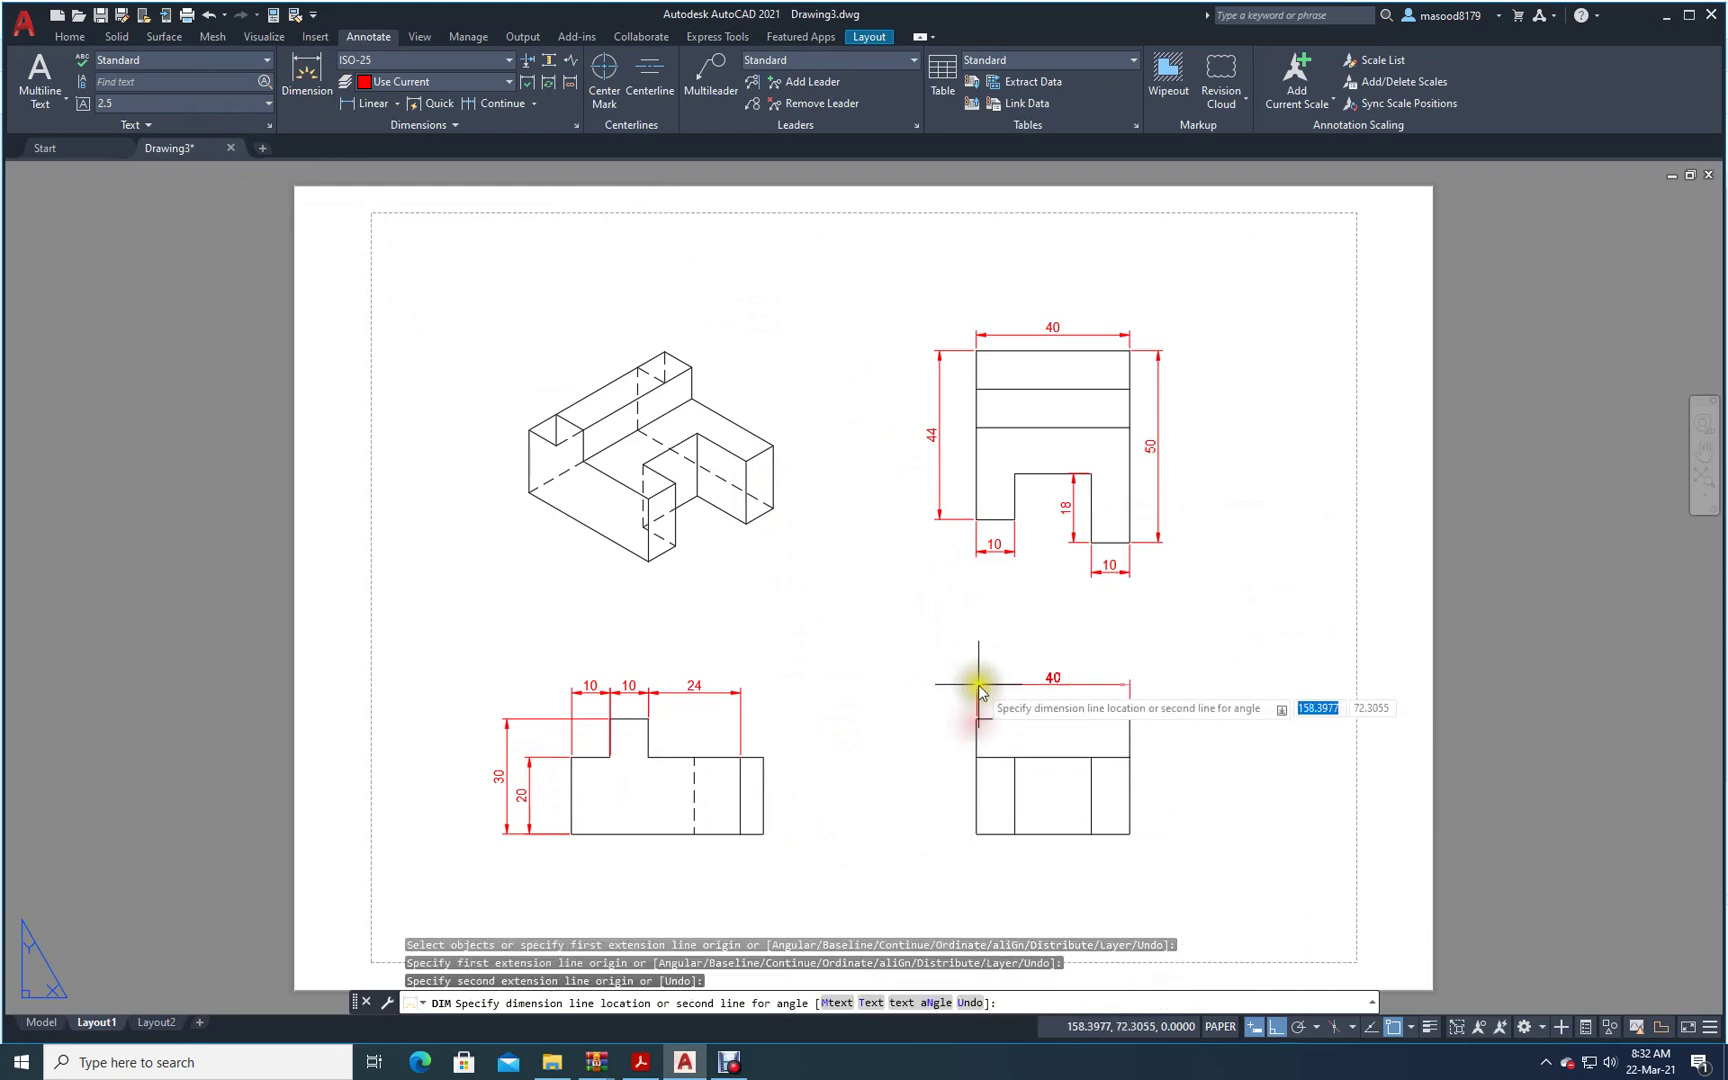
pyautogui.click(1017, 687)
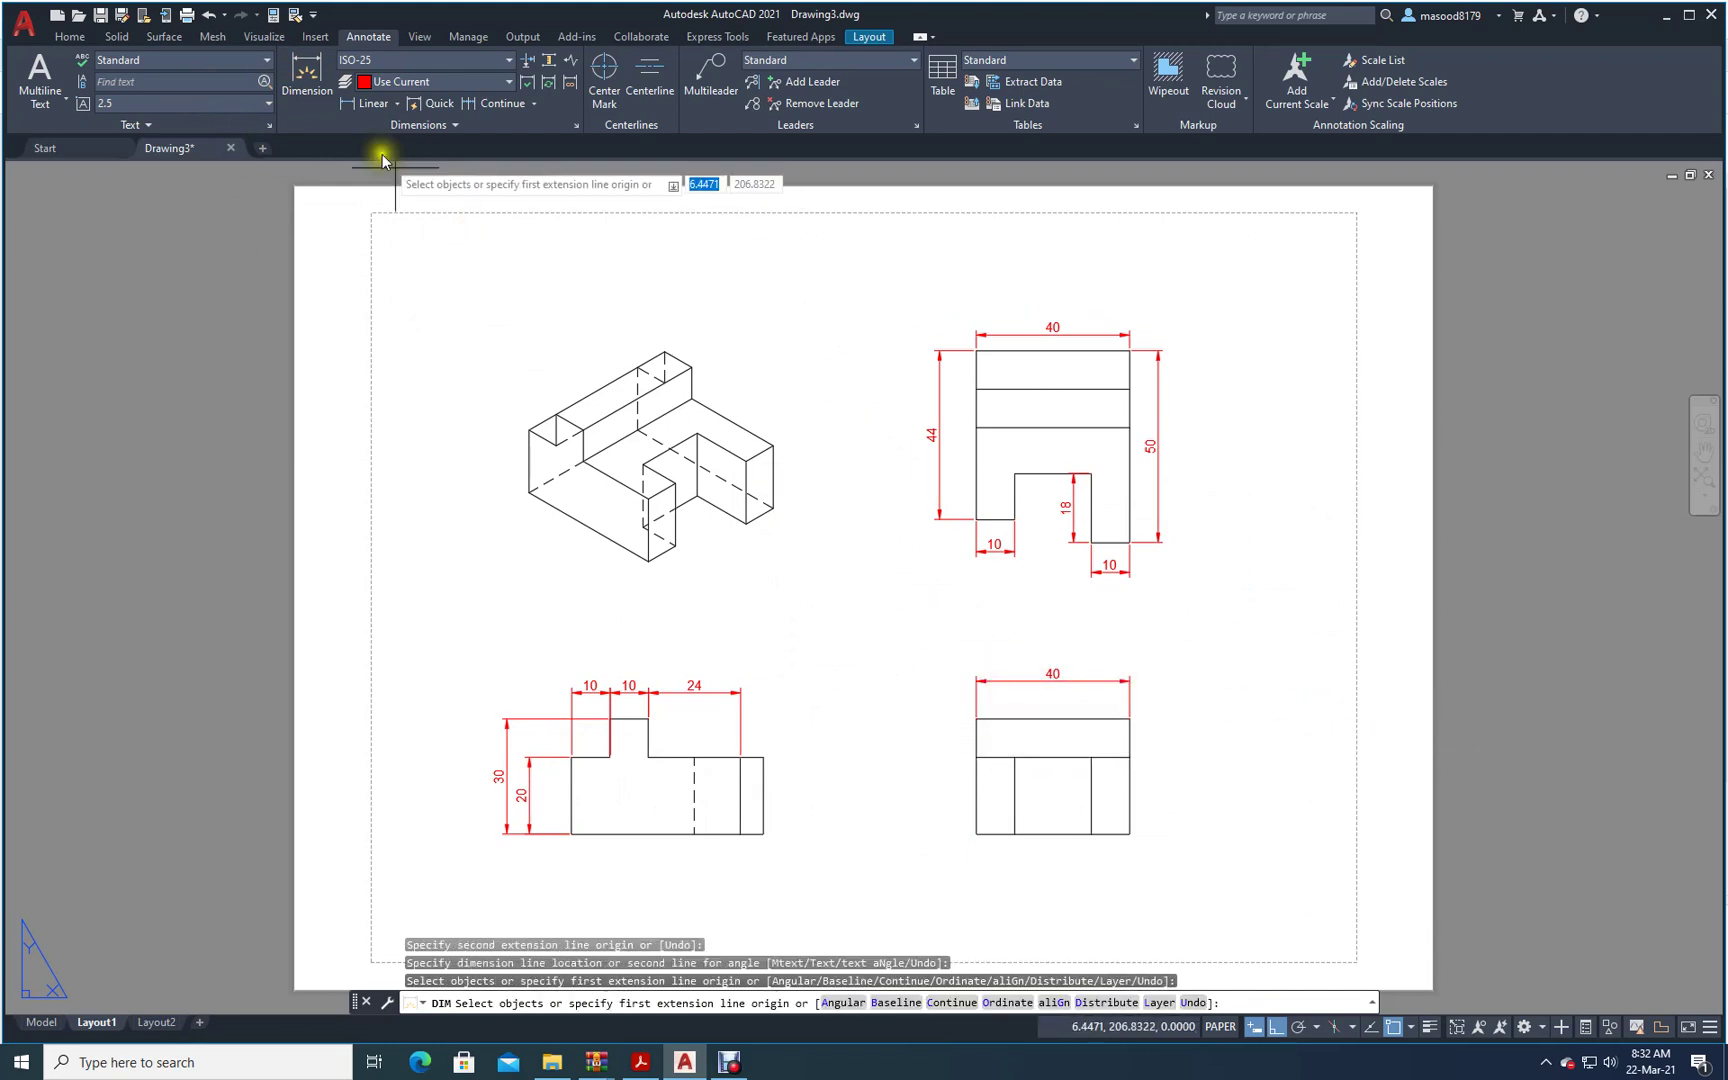
pyautogui.click(307, 68)
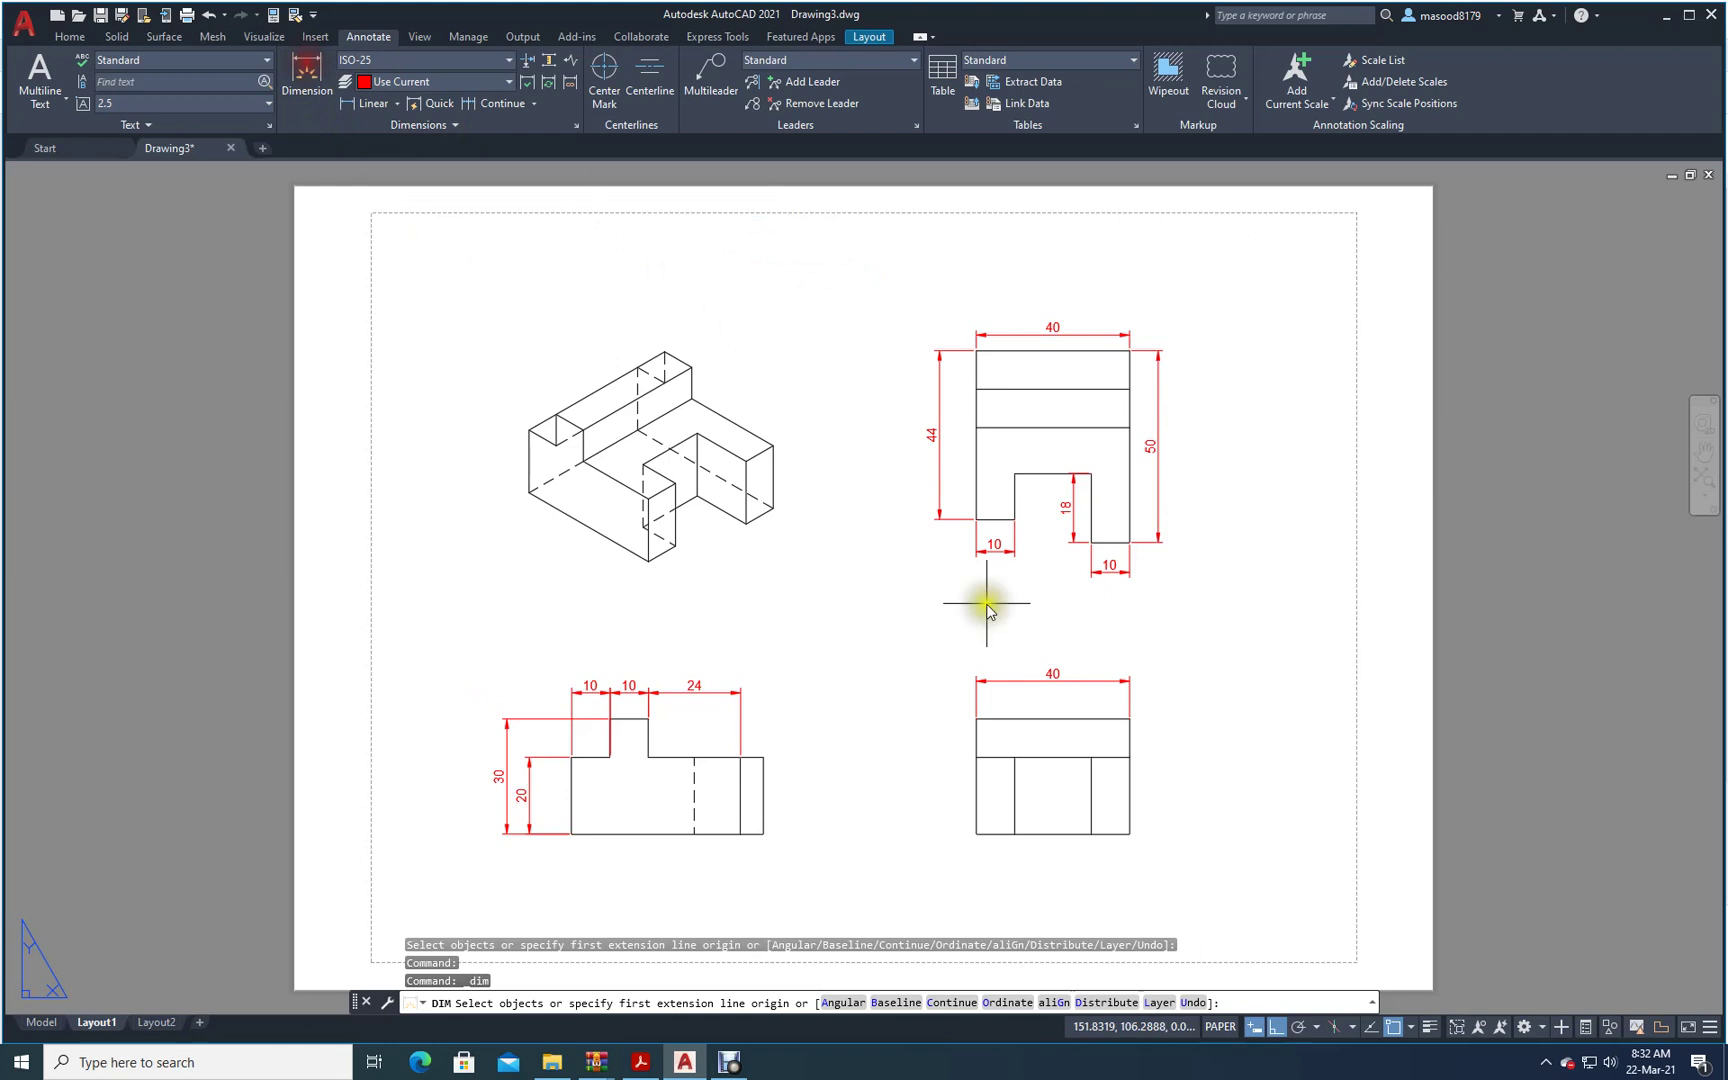
pyautogui.click(977, 834)
pyautogui.click(977, 718)
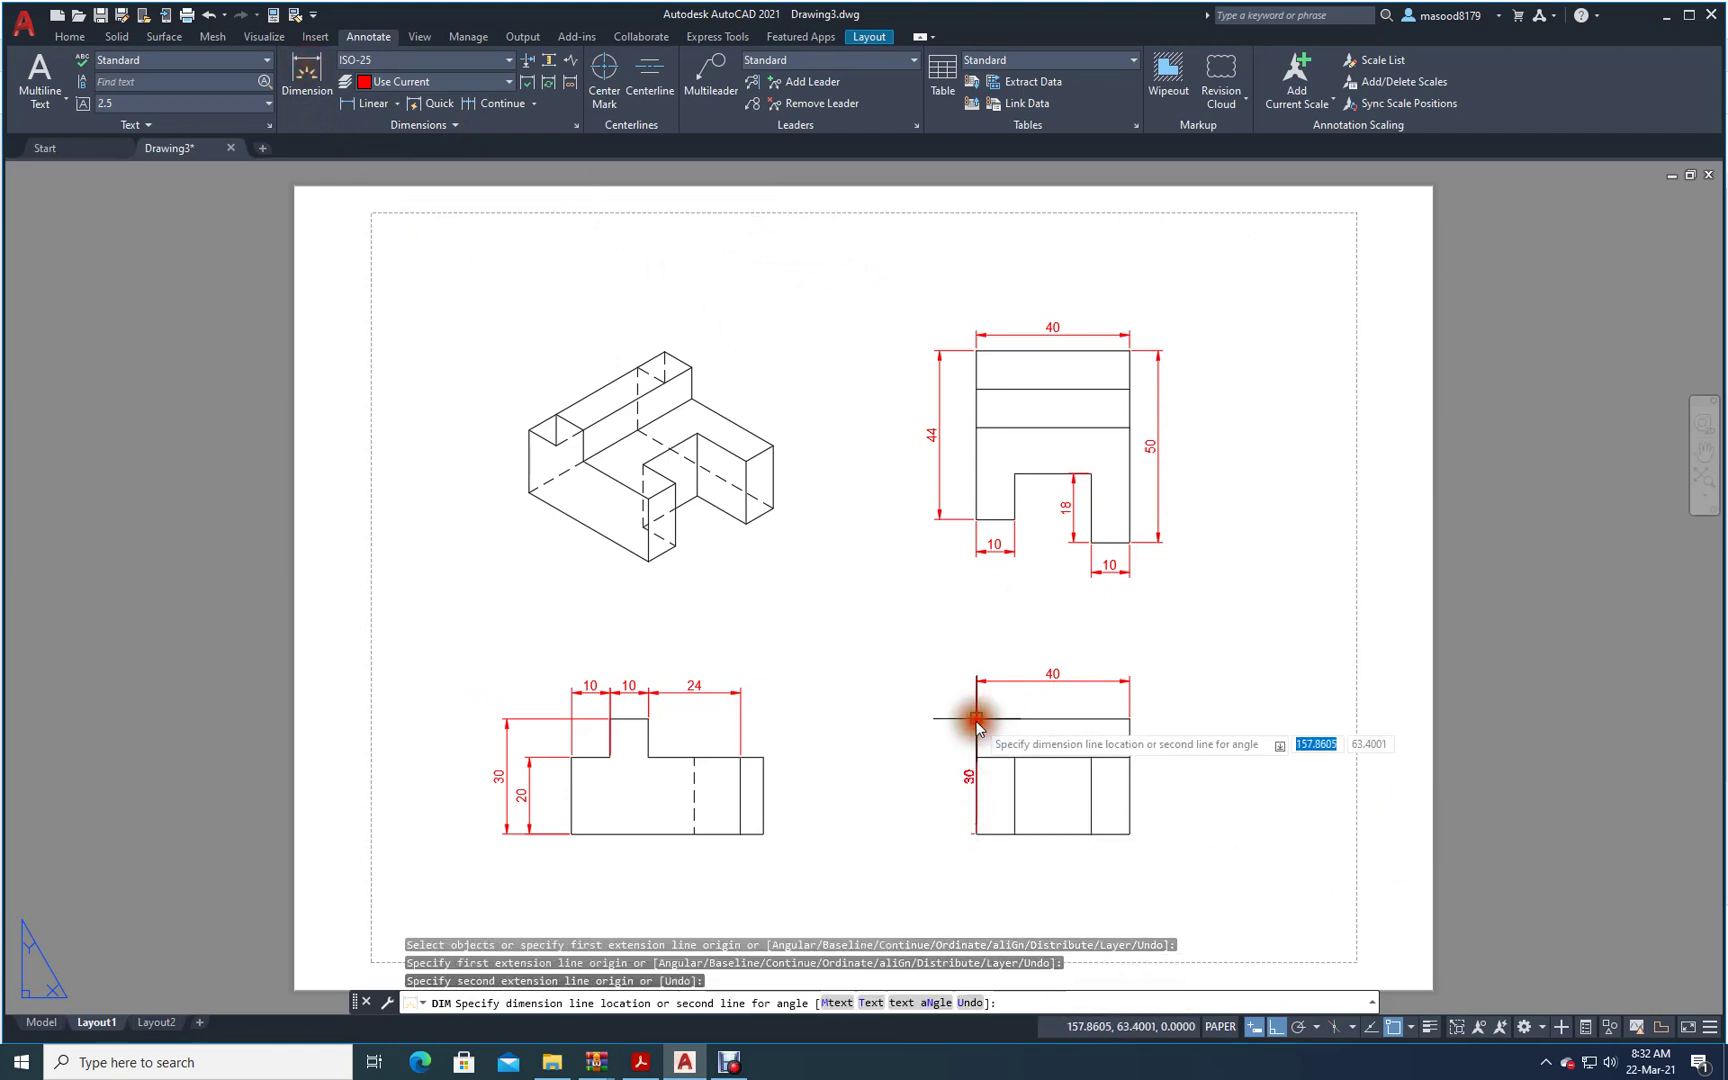
pyautogui.click(924, 733)
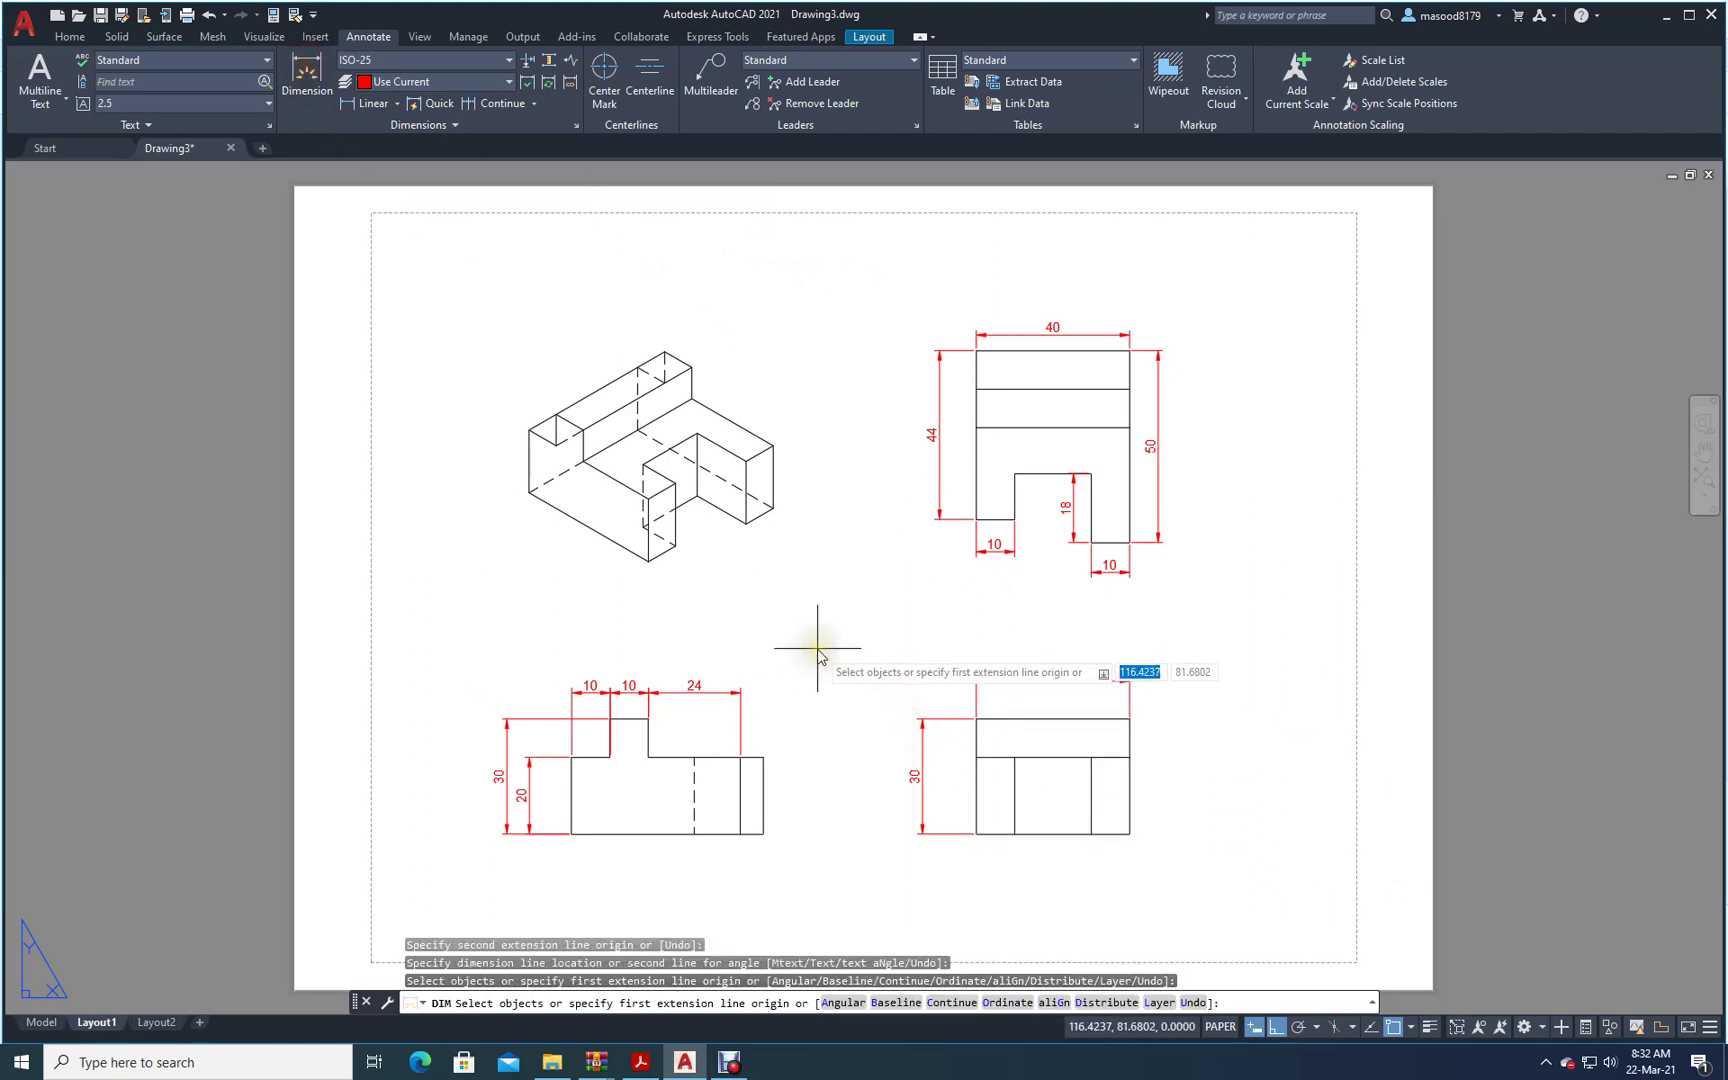
pyautogui.click(307, 66)
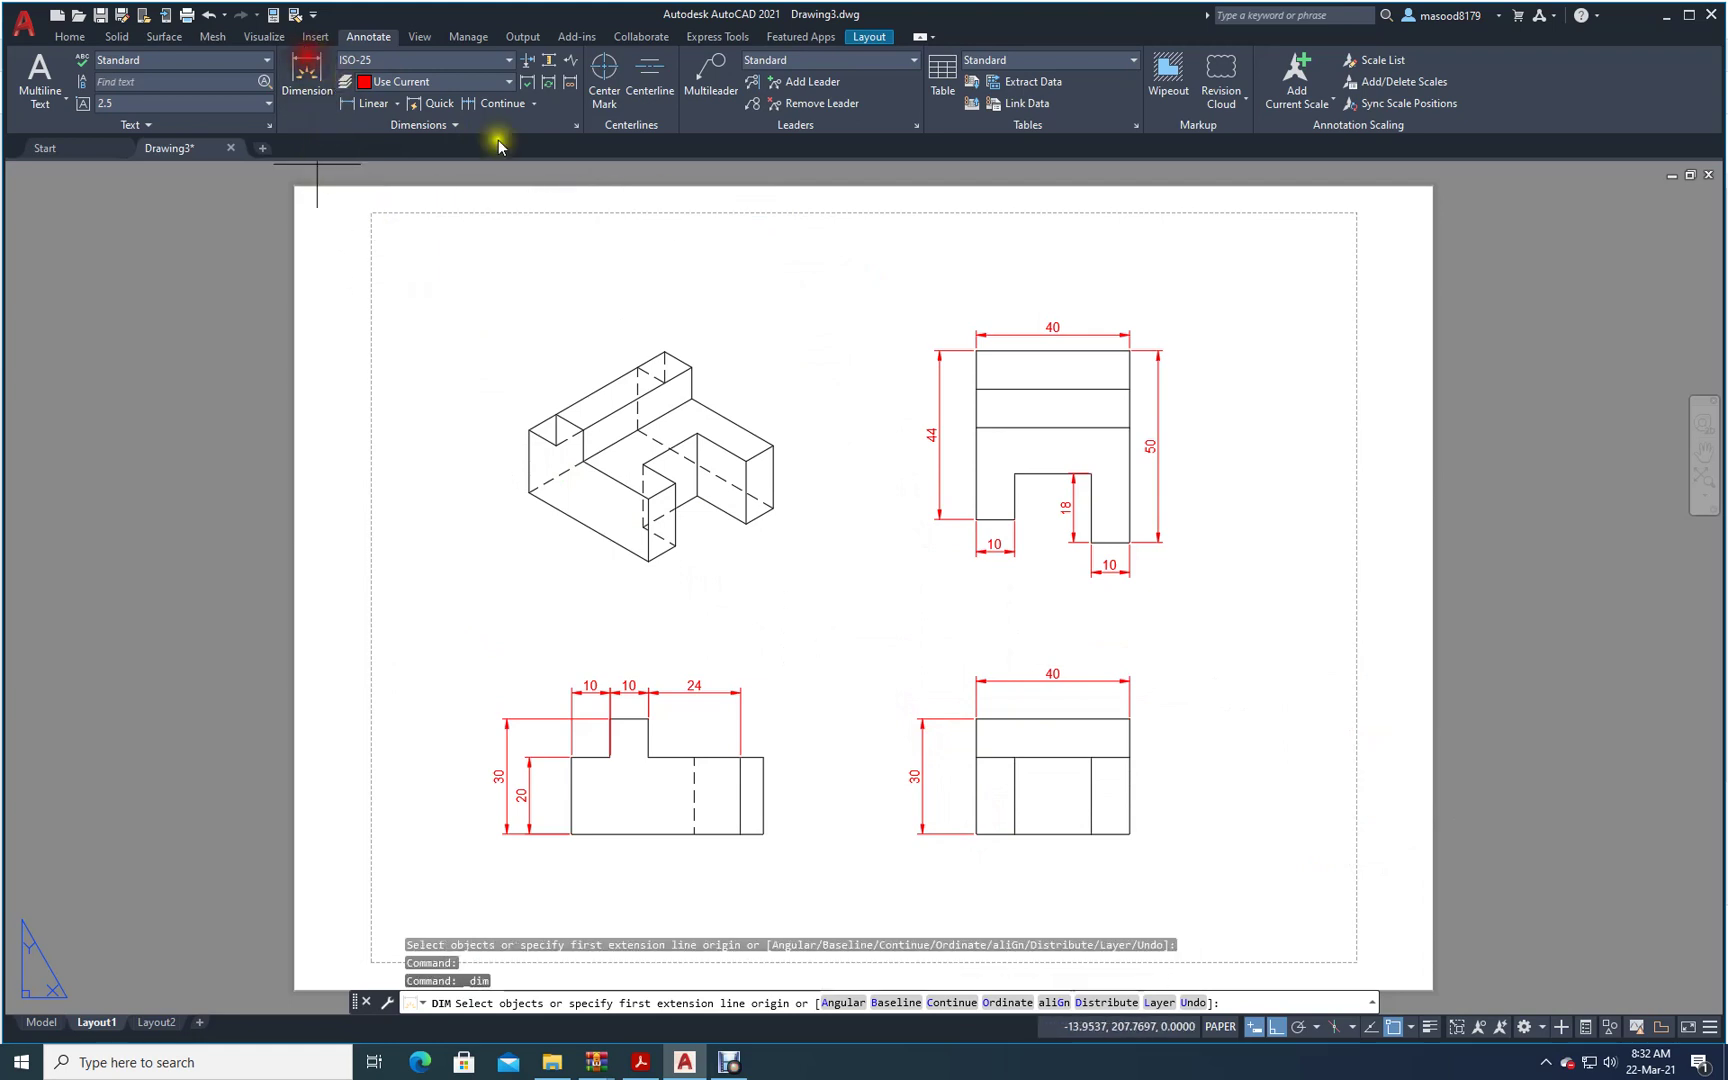
pyautogui.click(1129, 718)
pyautogui.click(1130, 757)
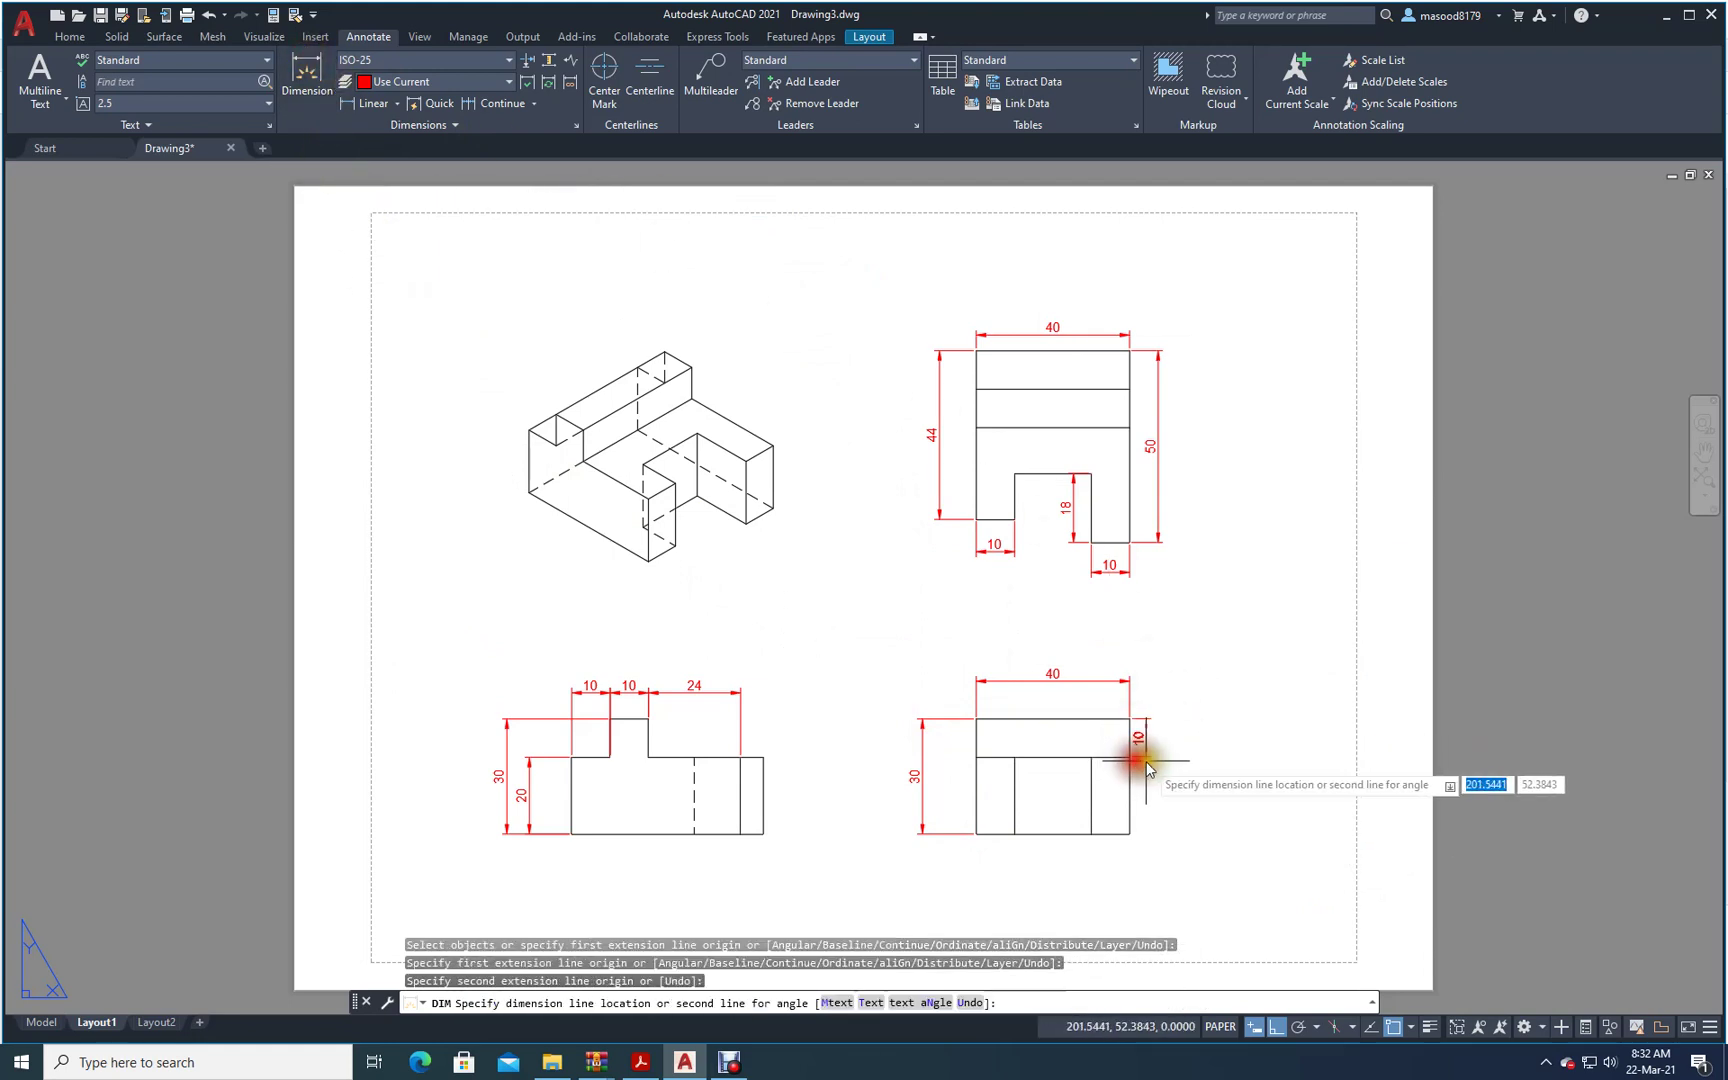
pyautogui.click(1155, 758)
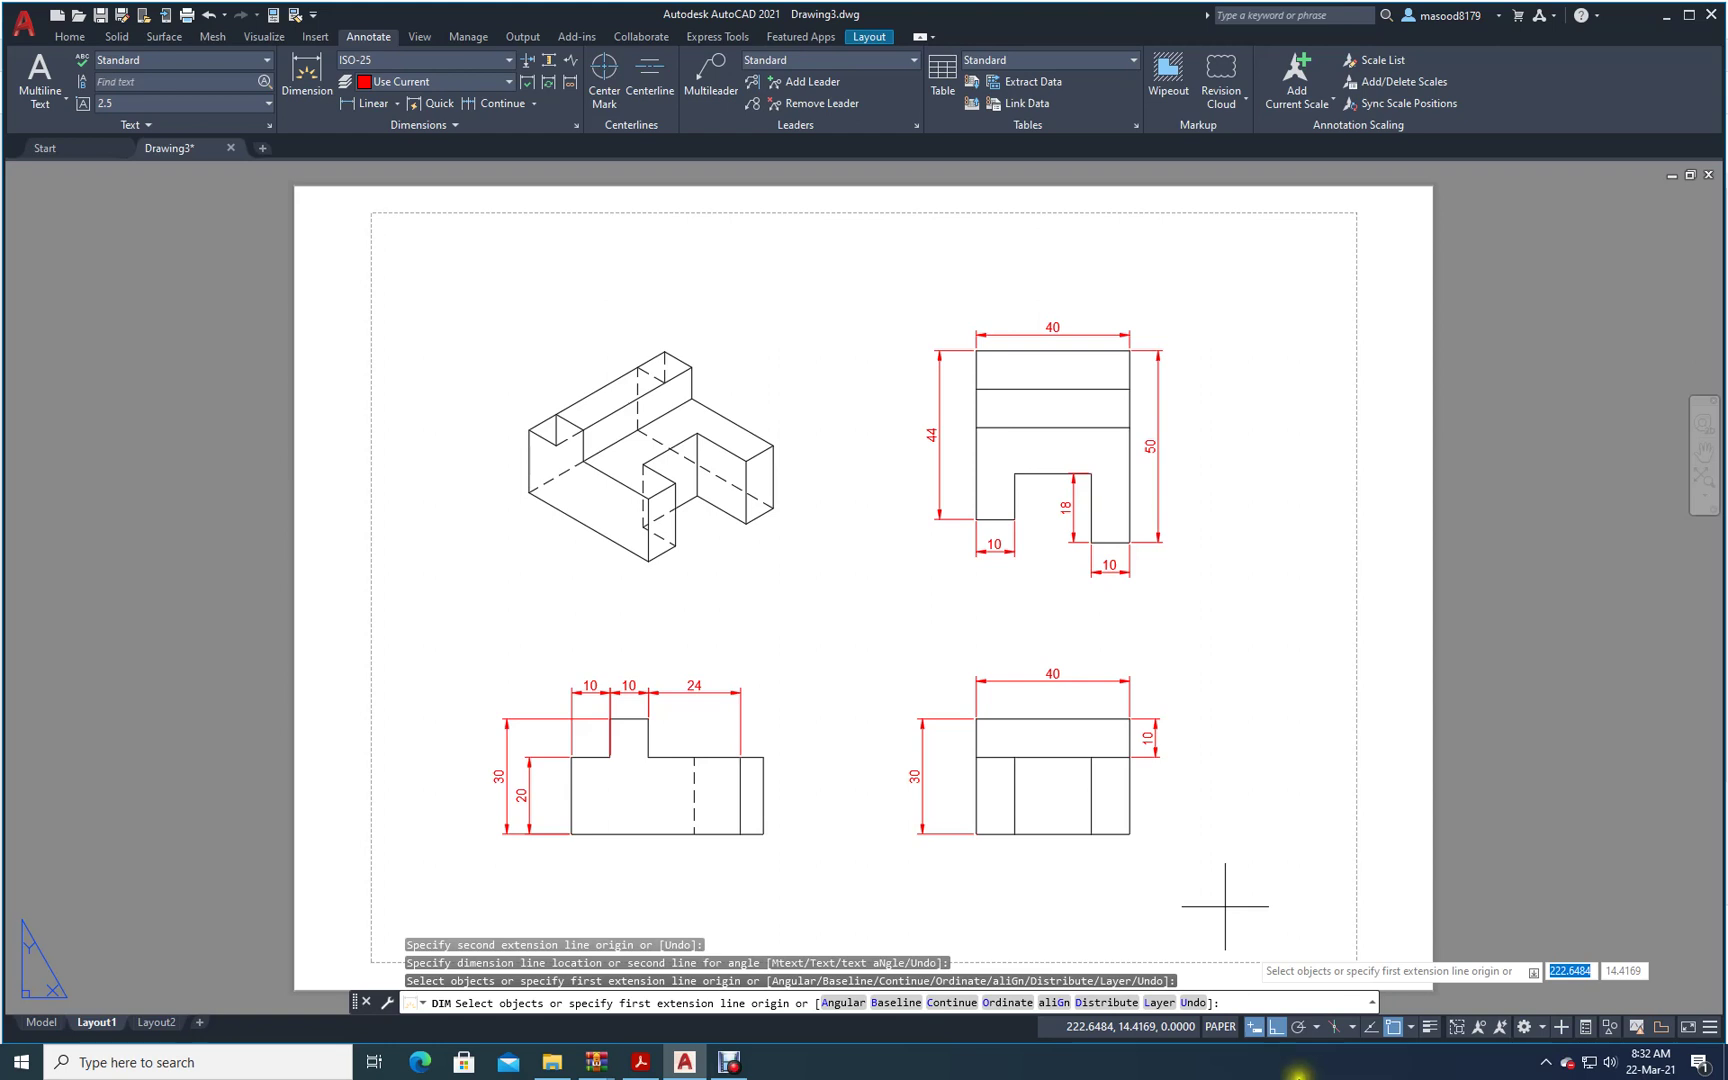
pyautogui.moveTo(727, 1068)
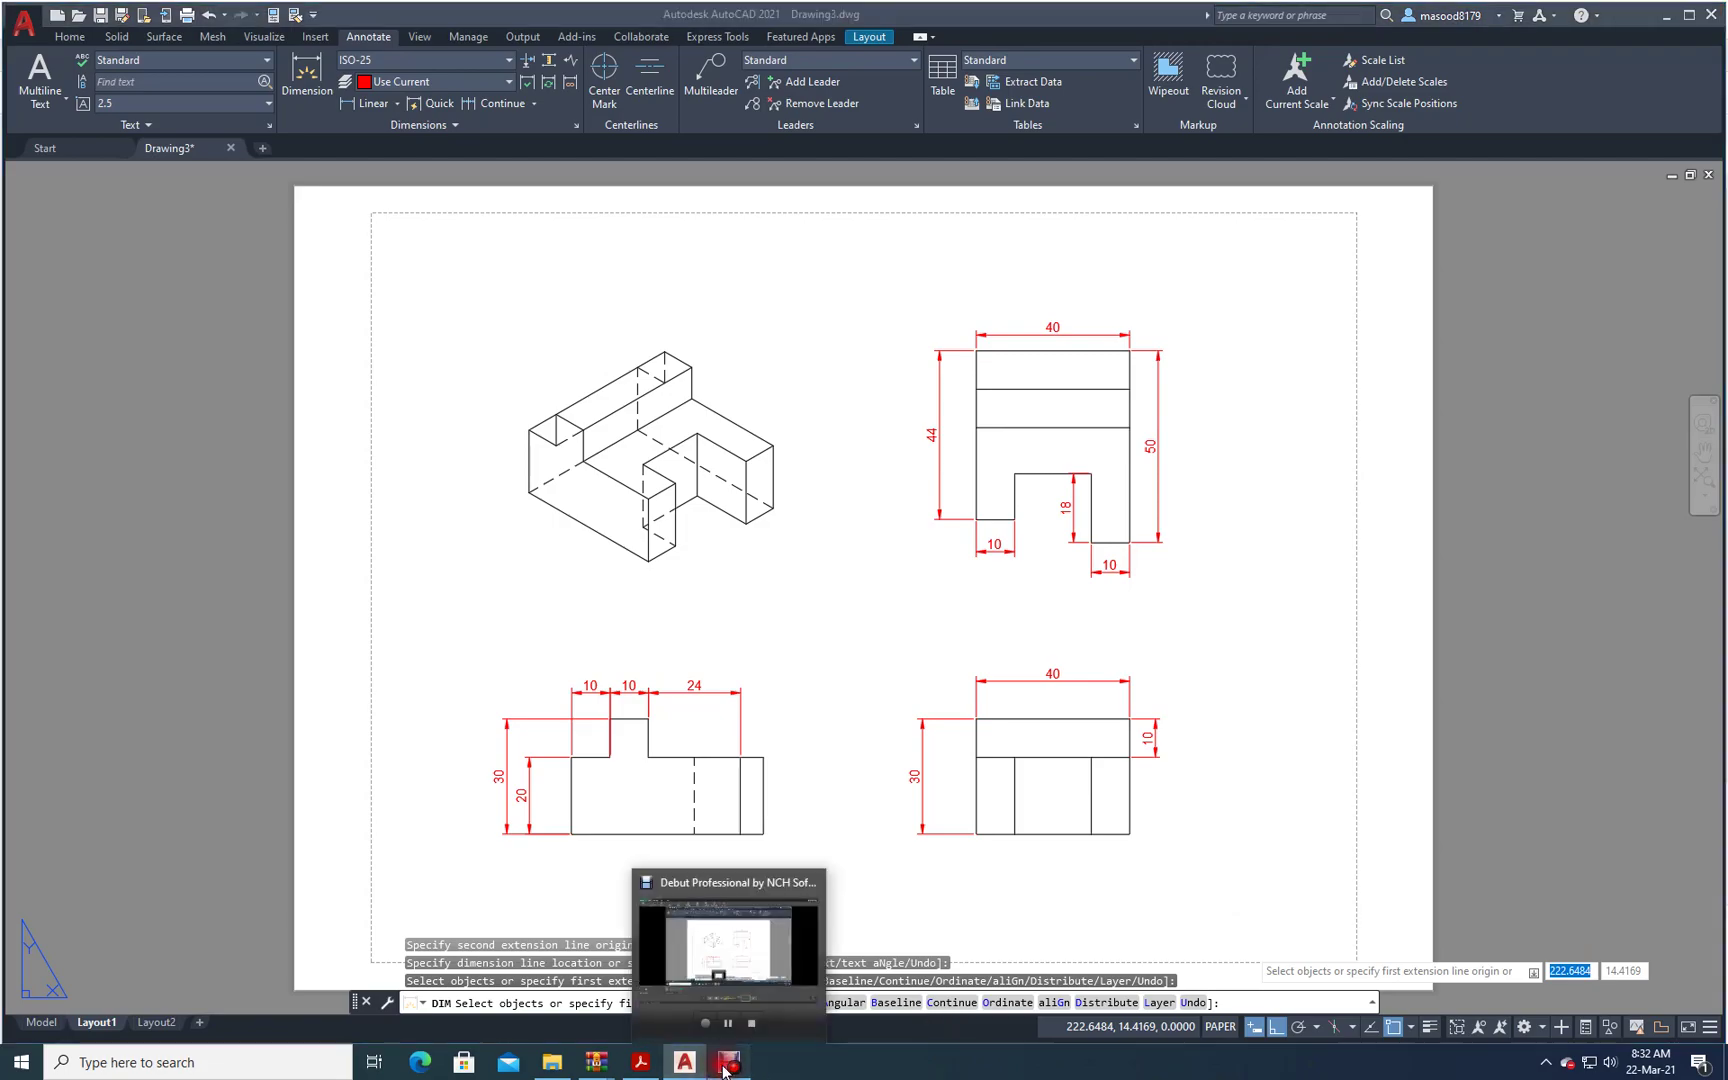